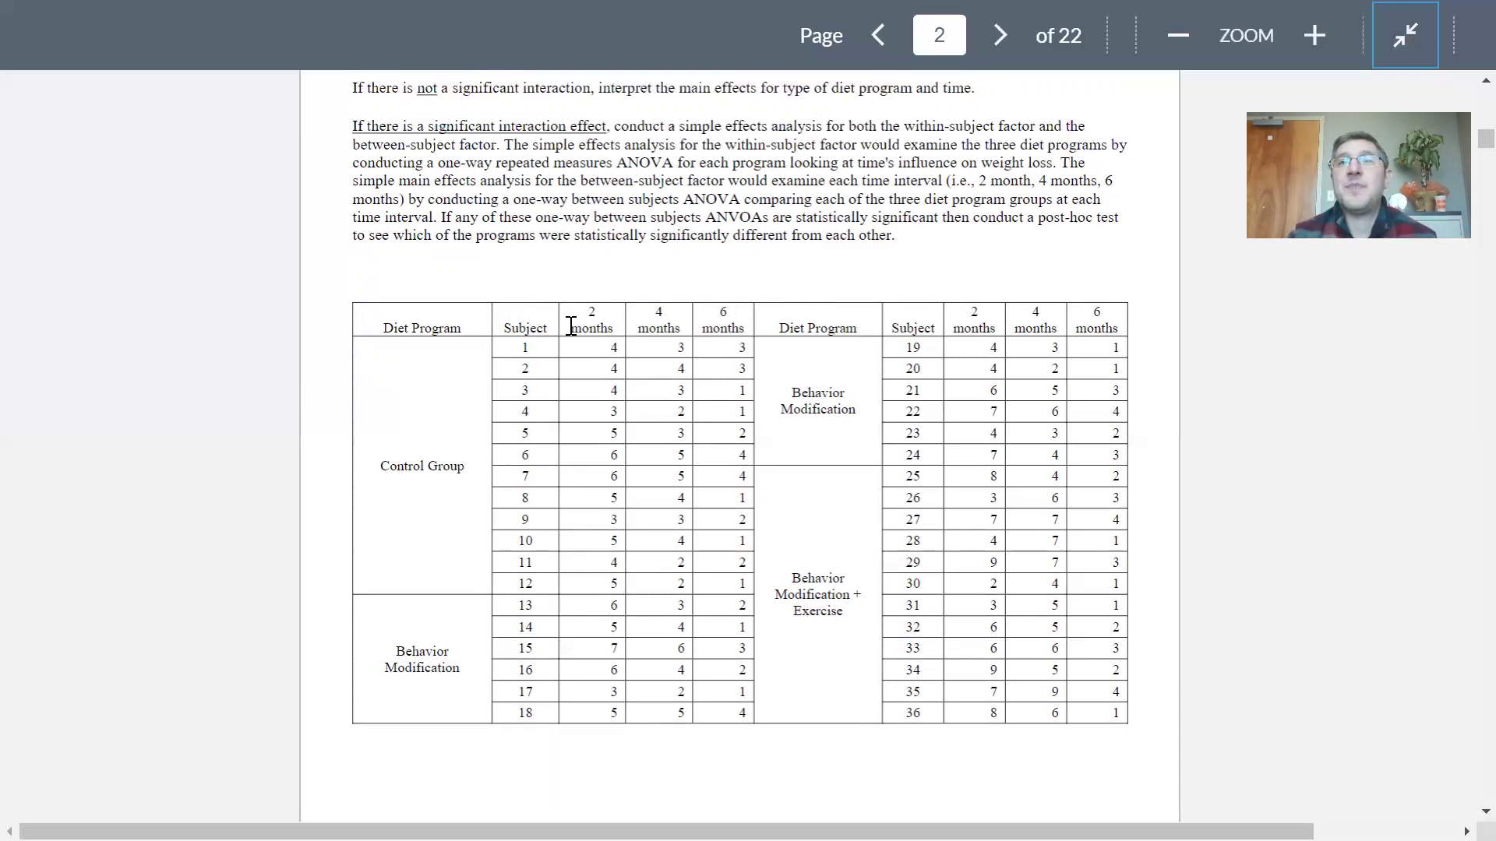
- Read the mixed ANOVA research scenario and its weight loss data table on page 2 of the PDF
{"action": "scroll", "coordinate": [571, 326], "scroll_direction": "up", "scroll_amount": 3}
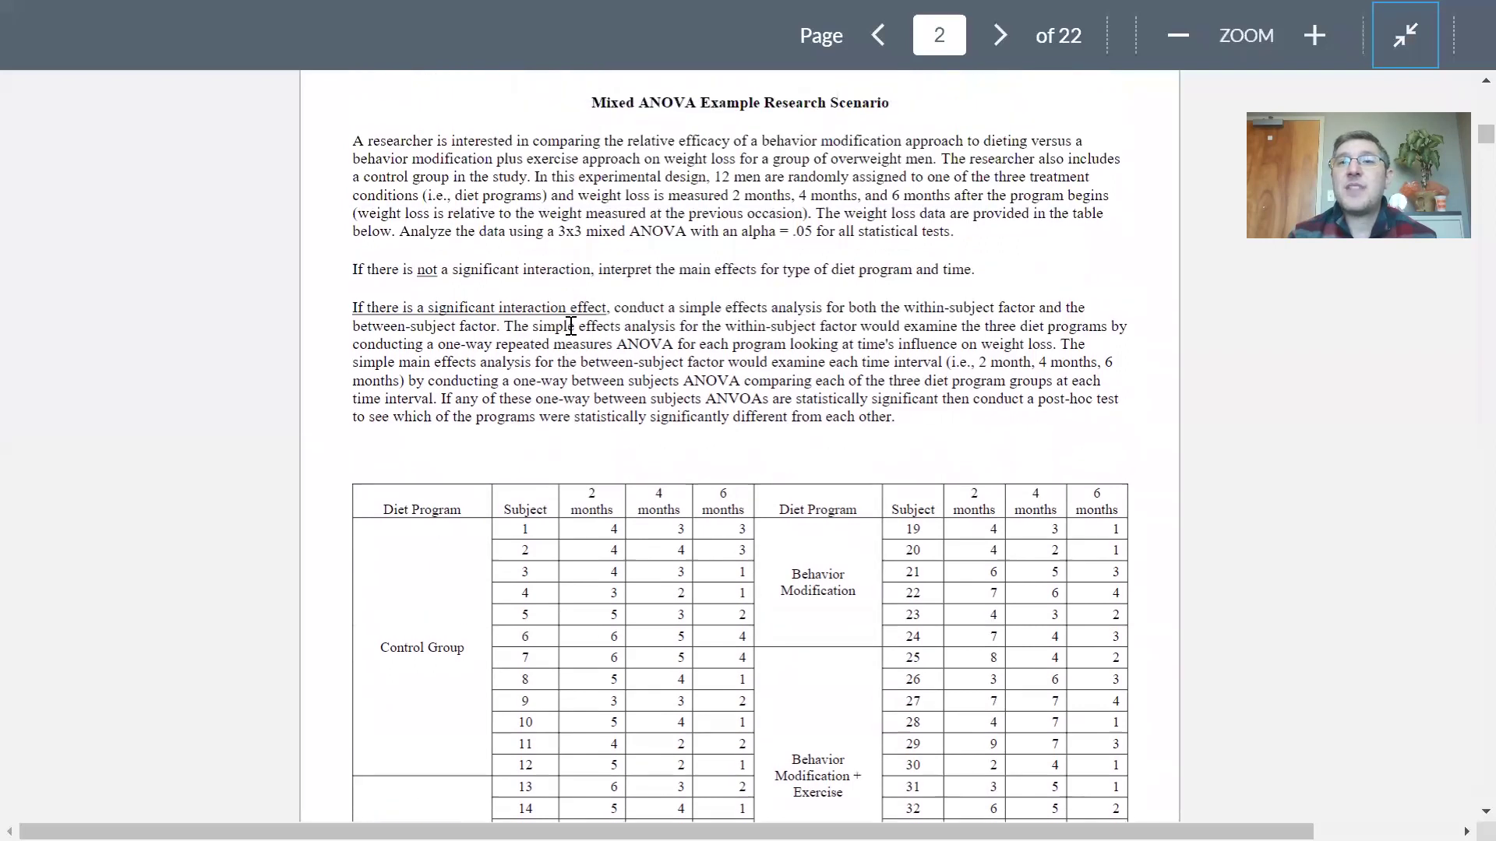
{"action": "scroll", "coordinate": [571, 326], "scroll_direction": "down", "scroll_amount": 1}
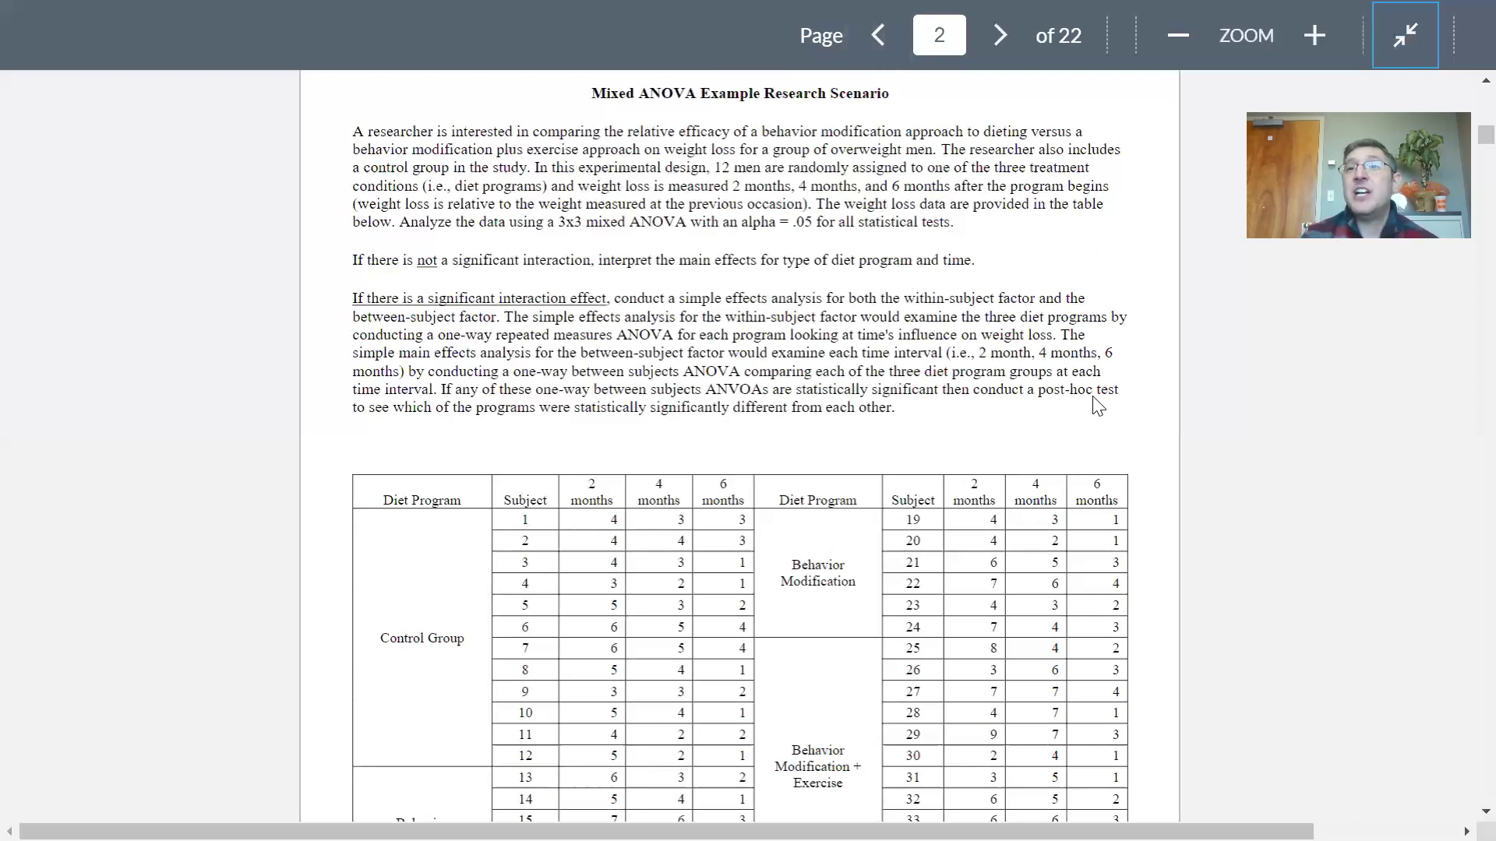
{"action": "scroll", "coordinate": [1098, 405], "scroll_direction": "down", "scroll_amount": 15}
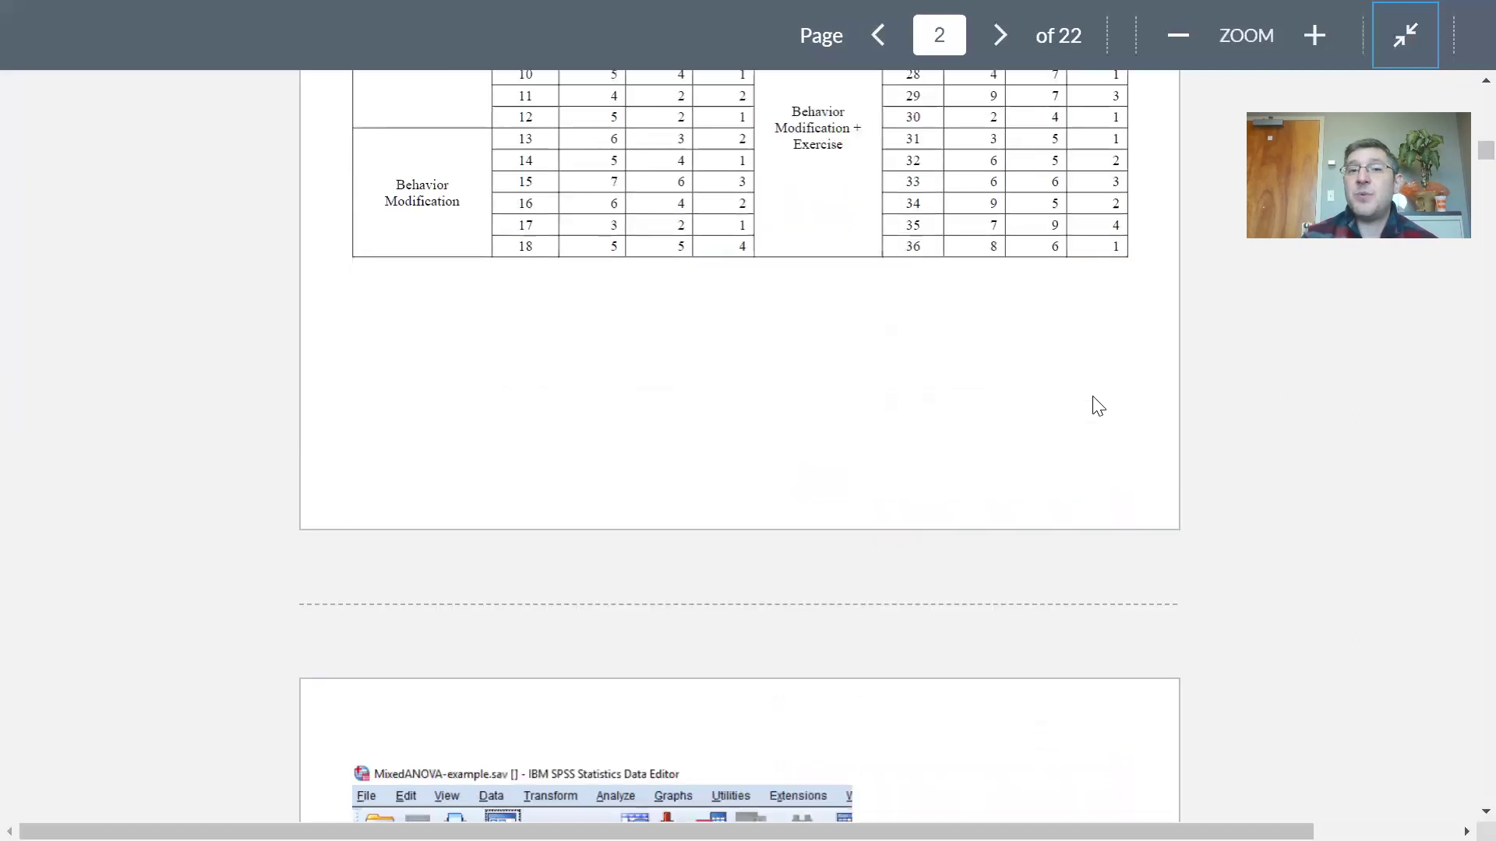
{"action": "scroll", "coordinate": [1095, 405], "scroll_direction": "up", "scroll_amount": 20}
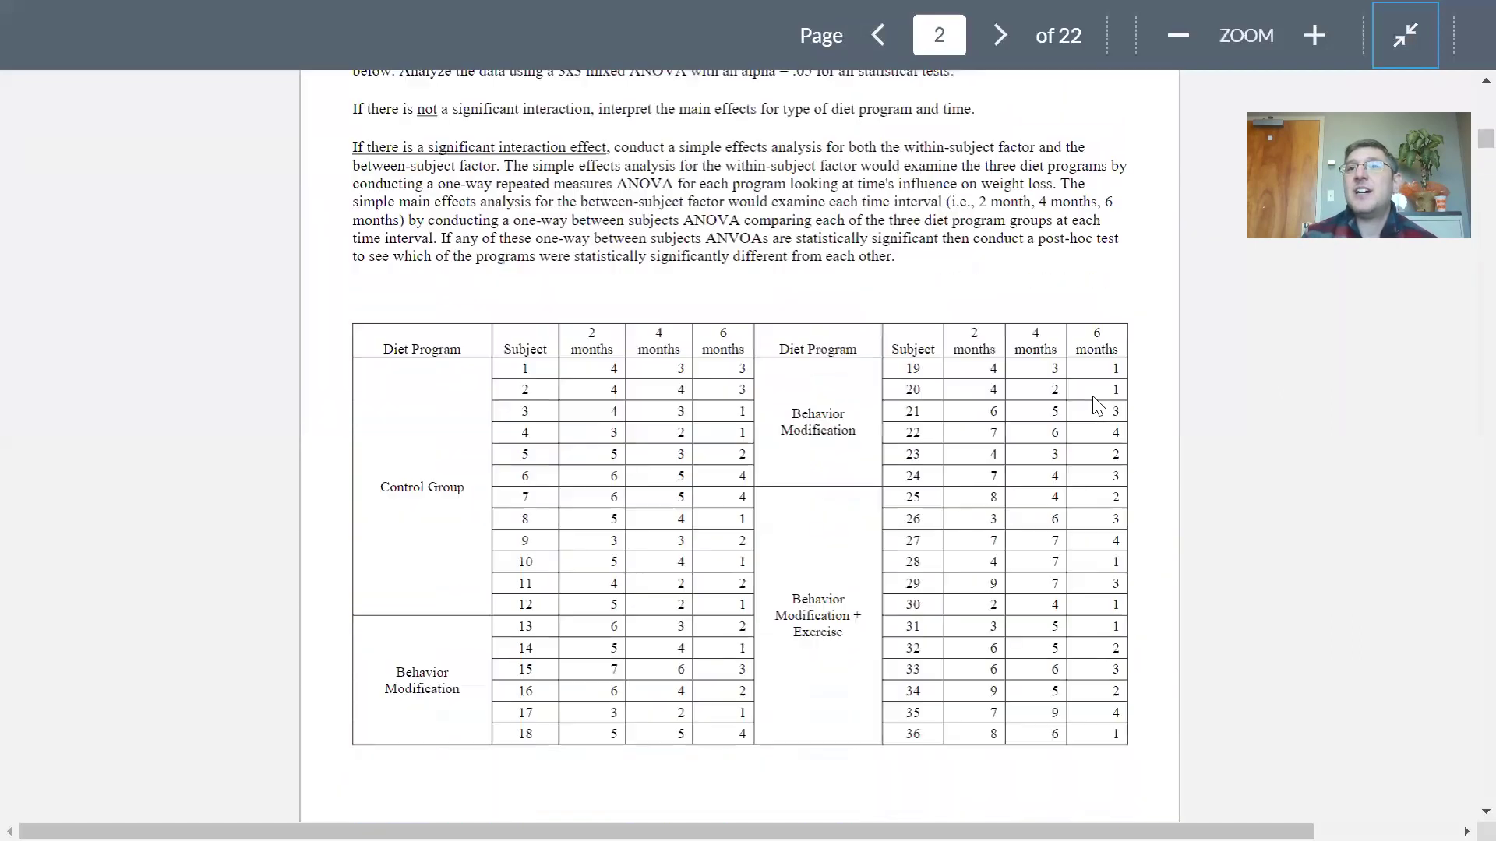
- Leave the full-screen PDF, switch to Mixed Example Syntax.sps in SPSS and examine the GLM syntax for the 3x3 mixed ANOVA
{"action": "left_click", "coordinate": [1414, 45]}
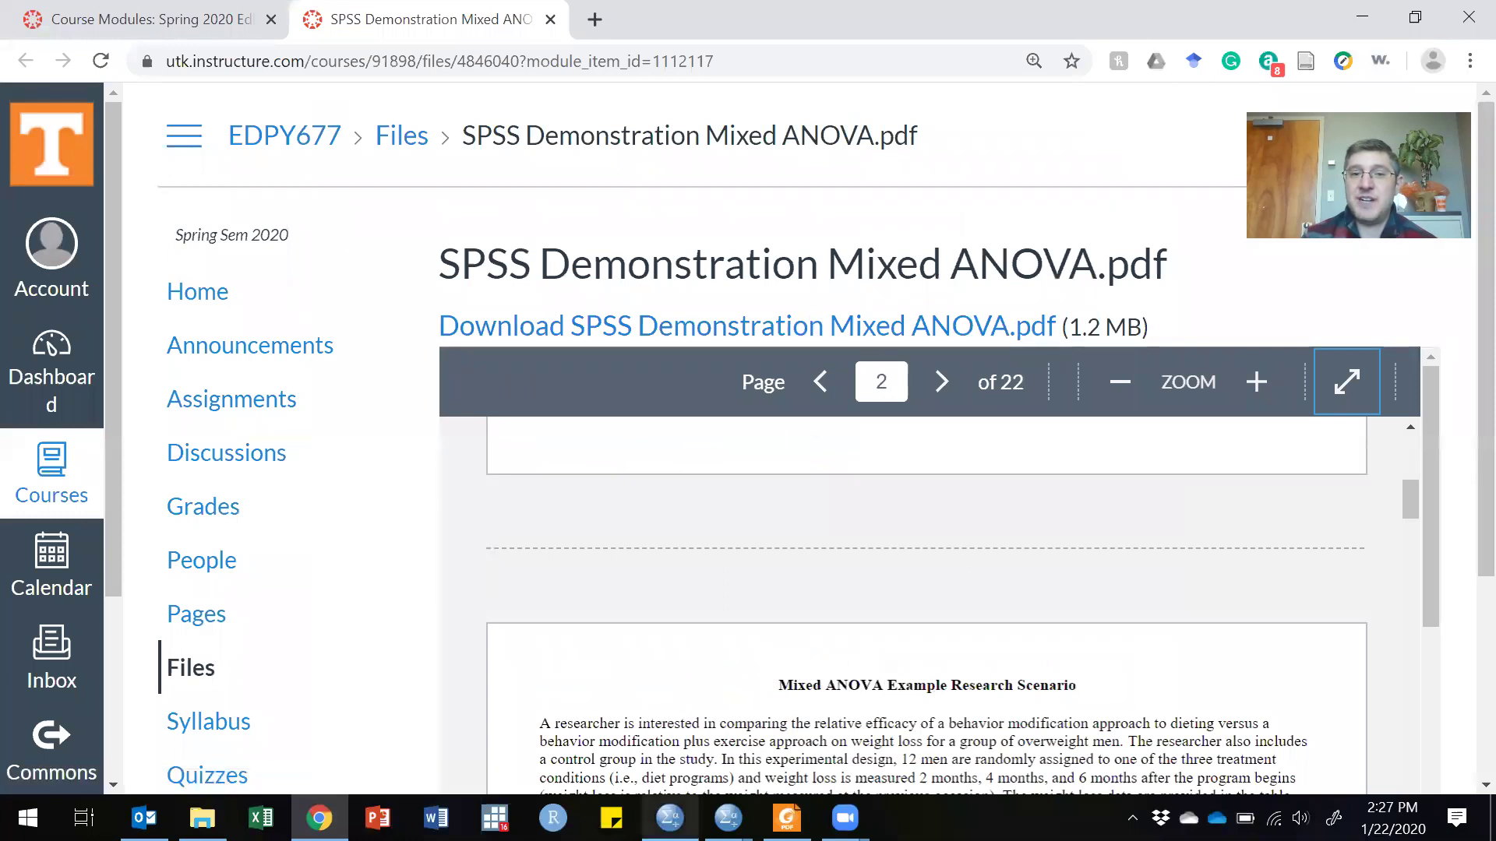
{"action": "left_click", "coordinate": [728, 818]}
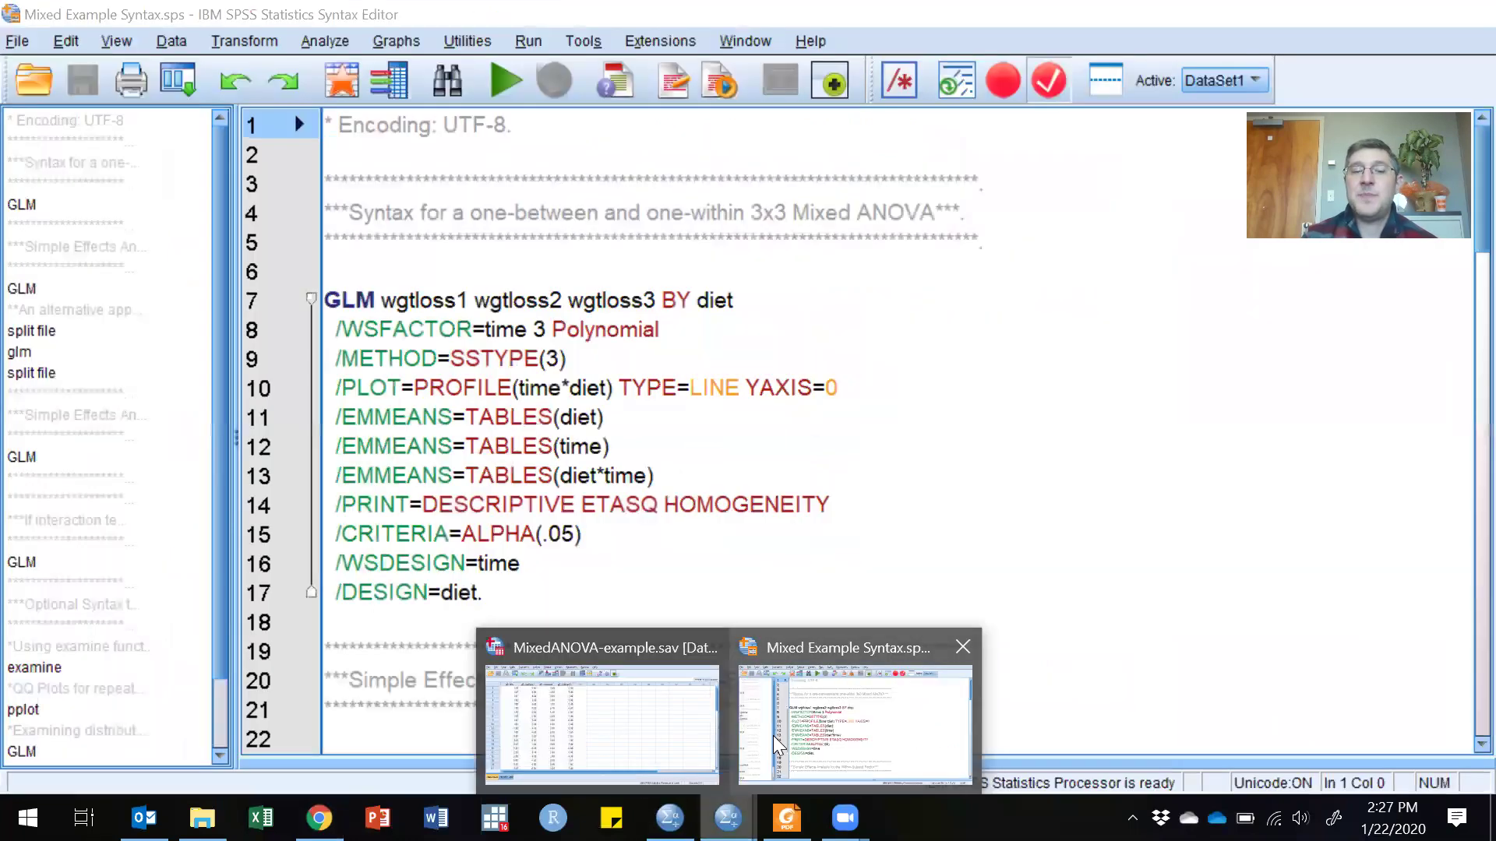
{"action": "left_click", "coordinate": [777, 744]}
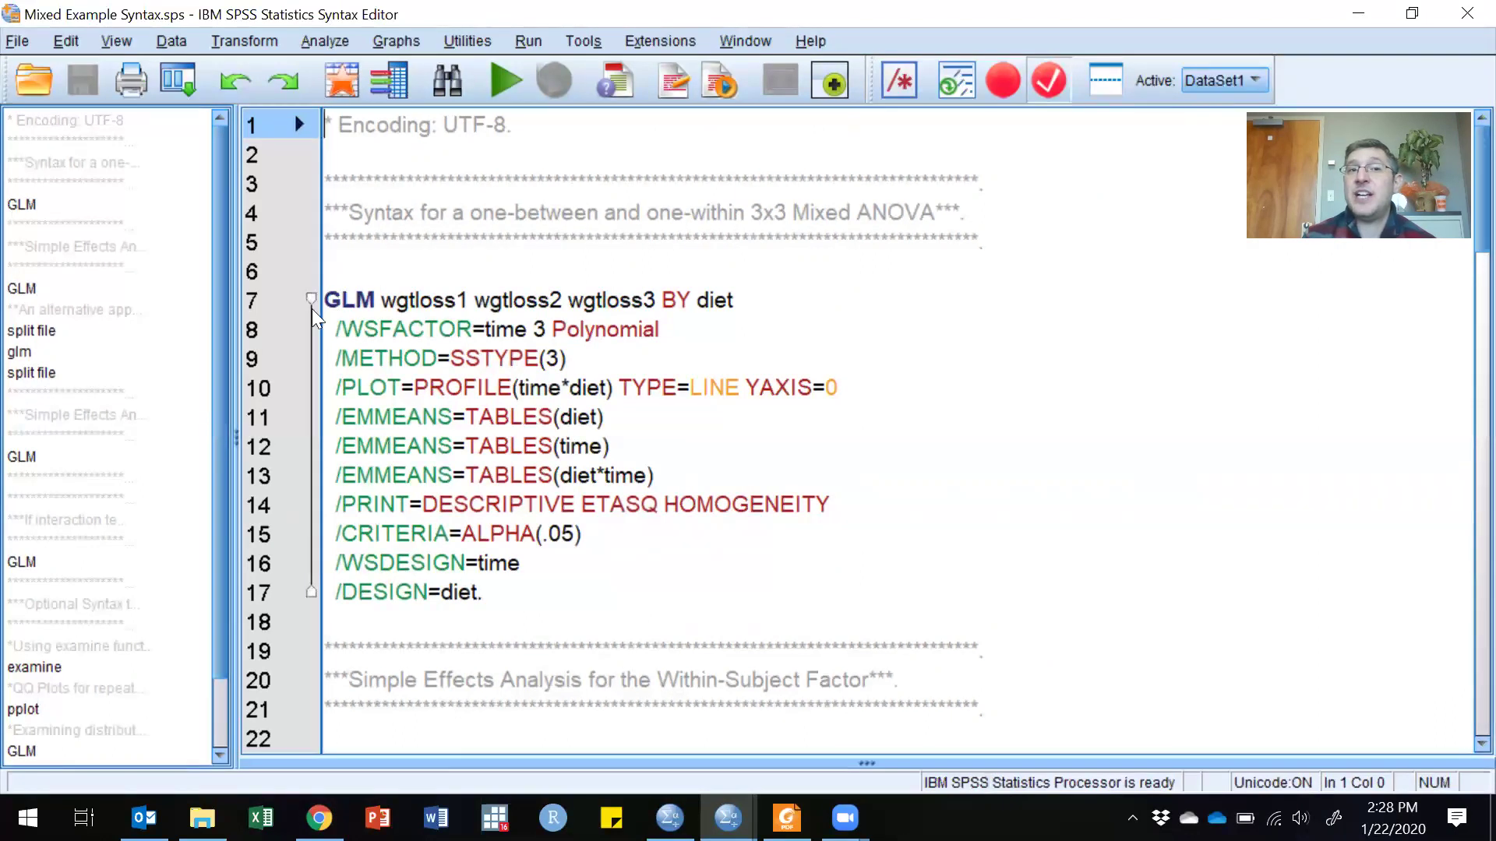
{"action": "left_click_drag", "start_coordinate": [331, 290], "coordinate": [556, 590]}
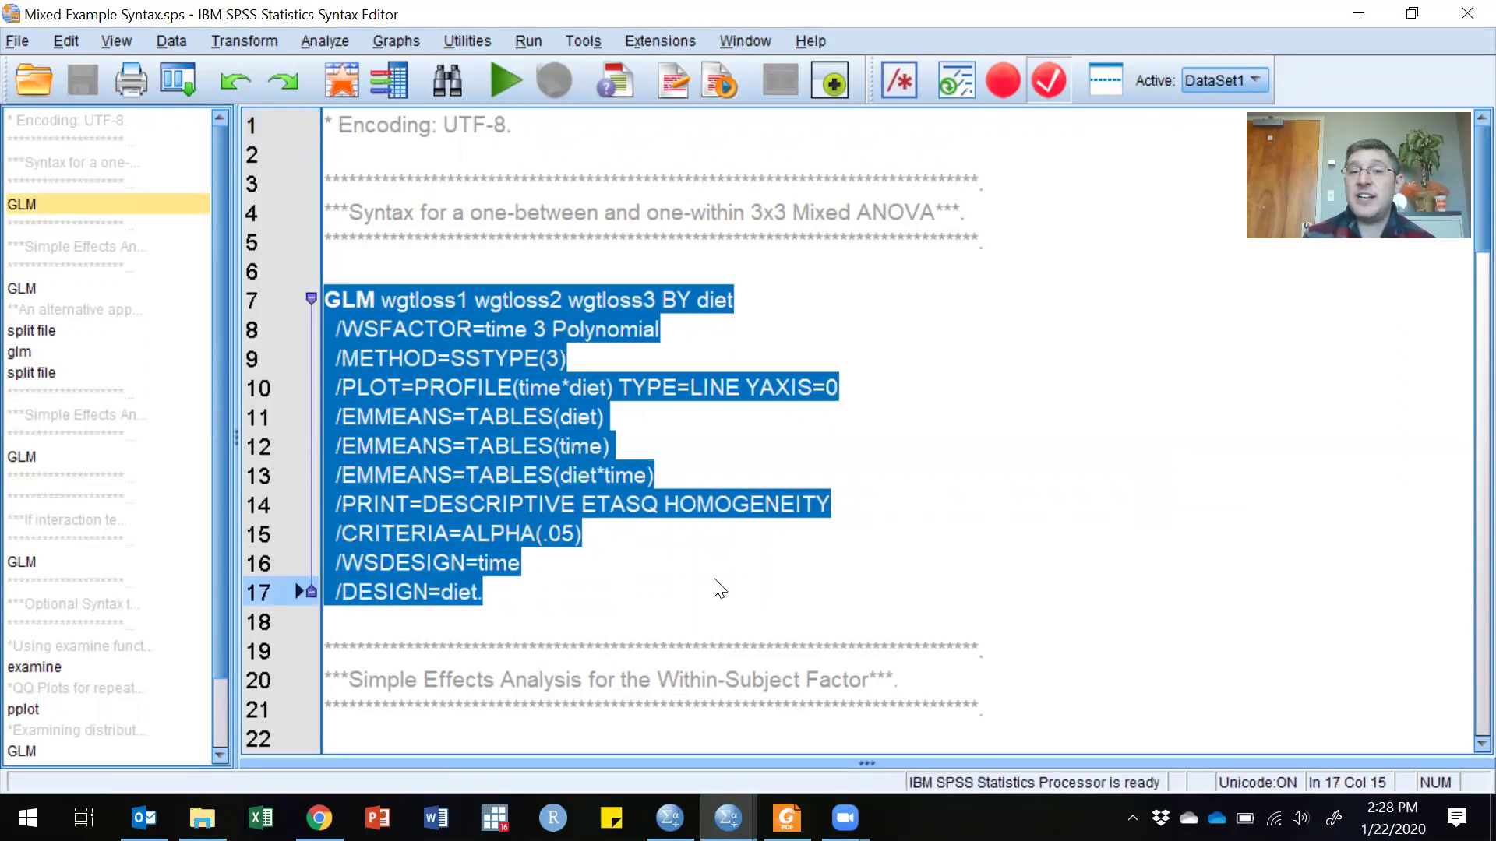
{"action": "left_click", "coordinate": [718, 602]}
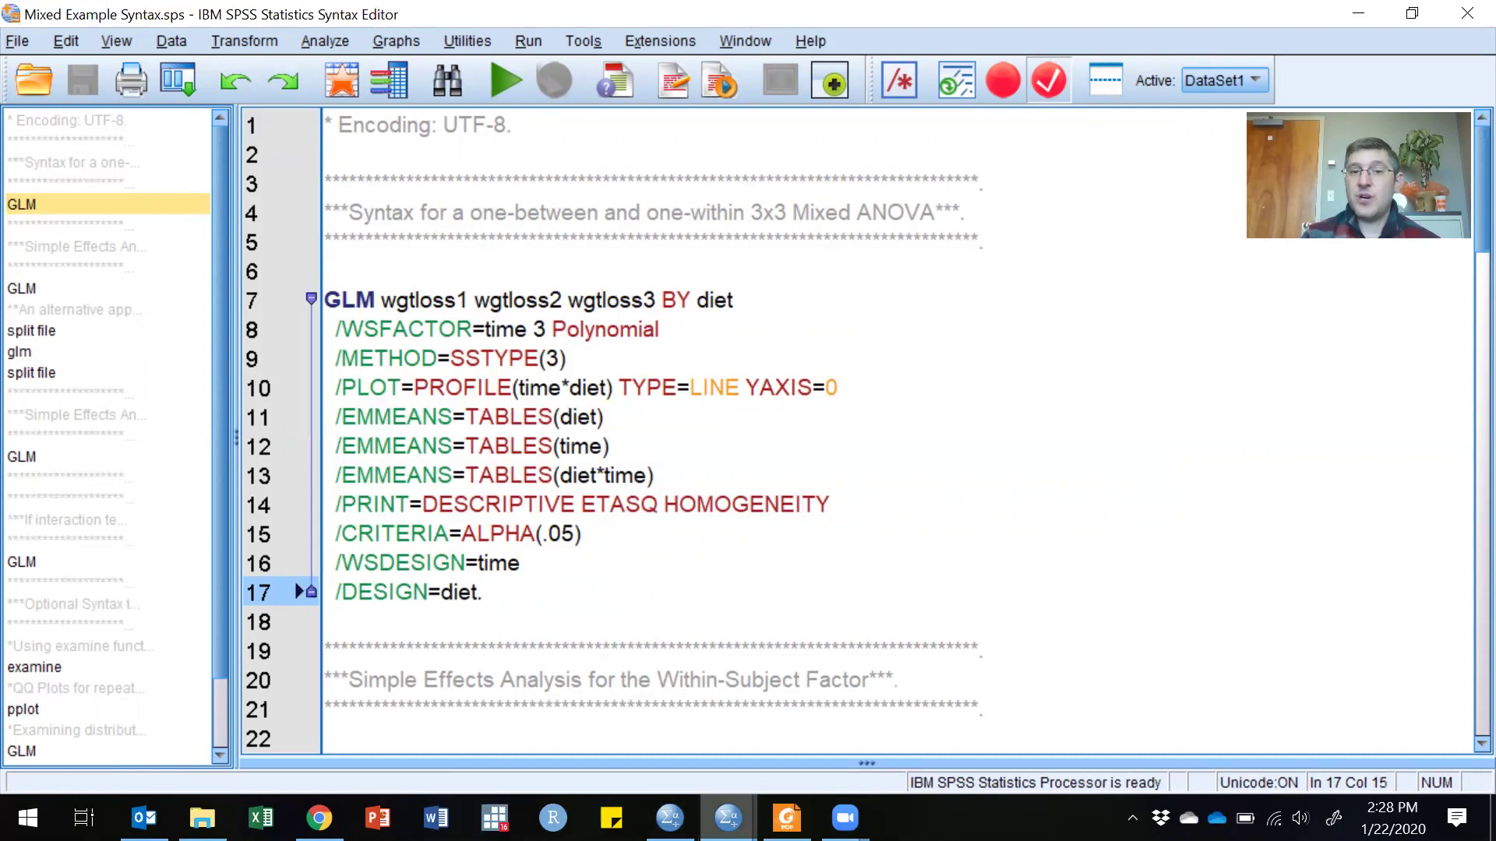
- Switch to the MixedANOVA-example.sav dataset and look through the diet and wgtloss columns for all subjects
{"action": "mouse_move", "coordinate": [728, 819]}
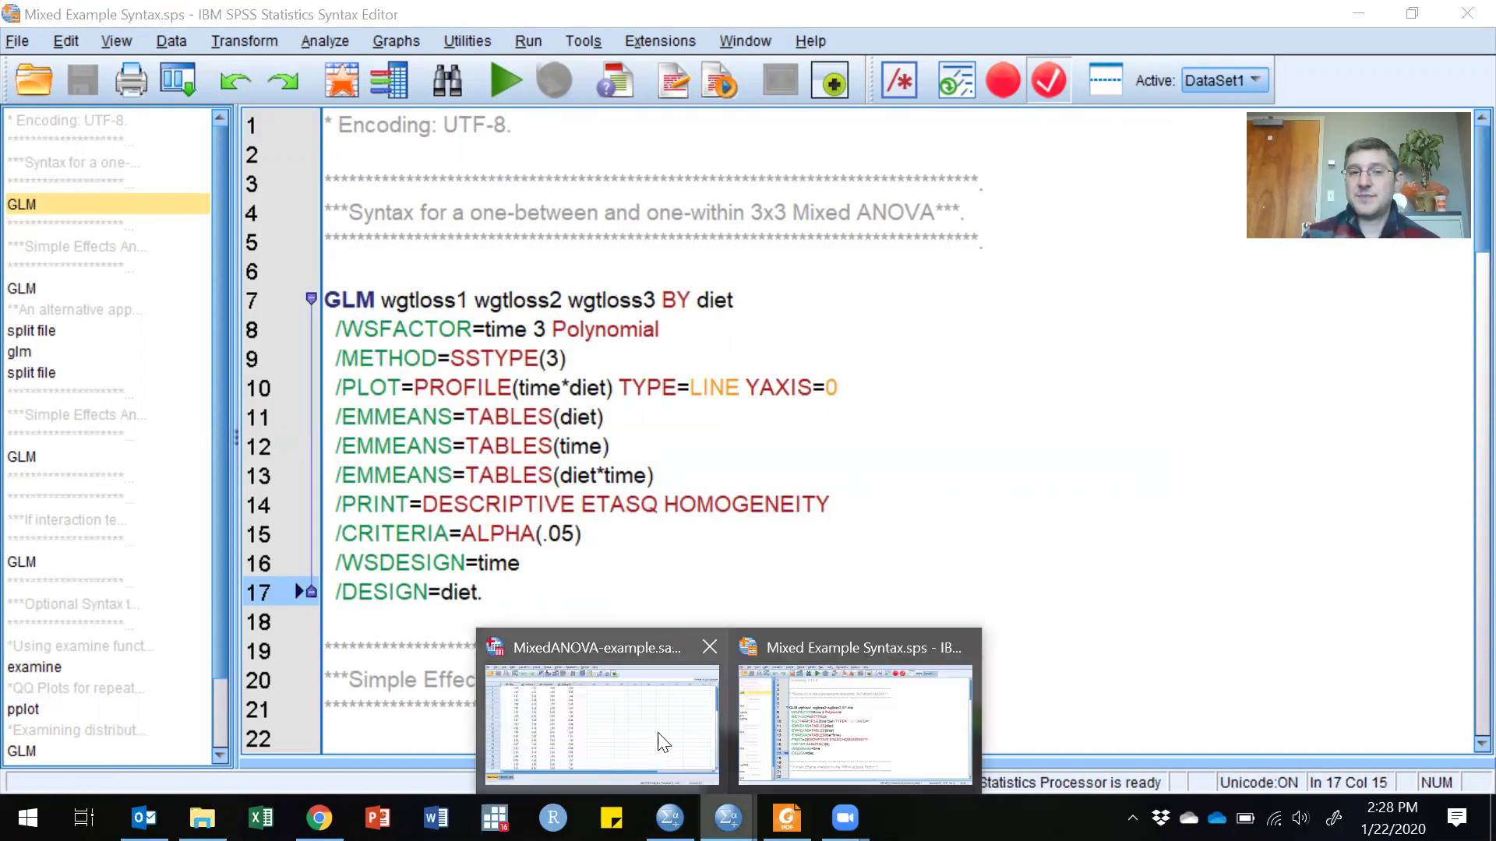
{"action": "left_click", "coordinate": [647, 742]}
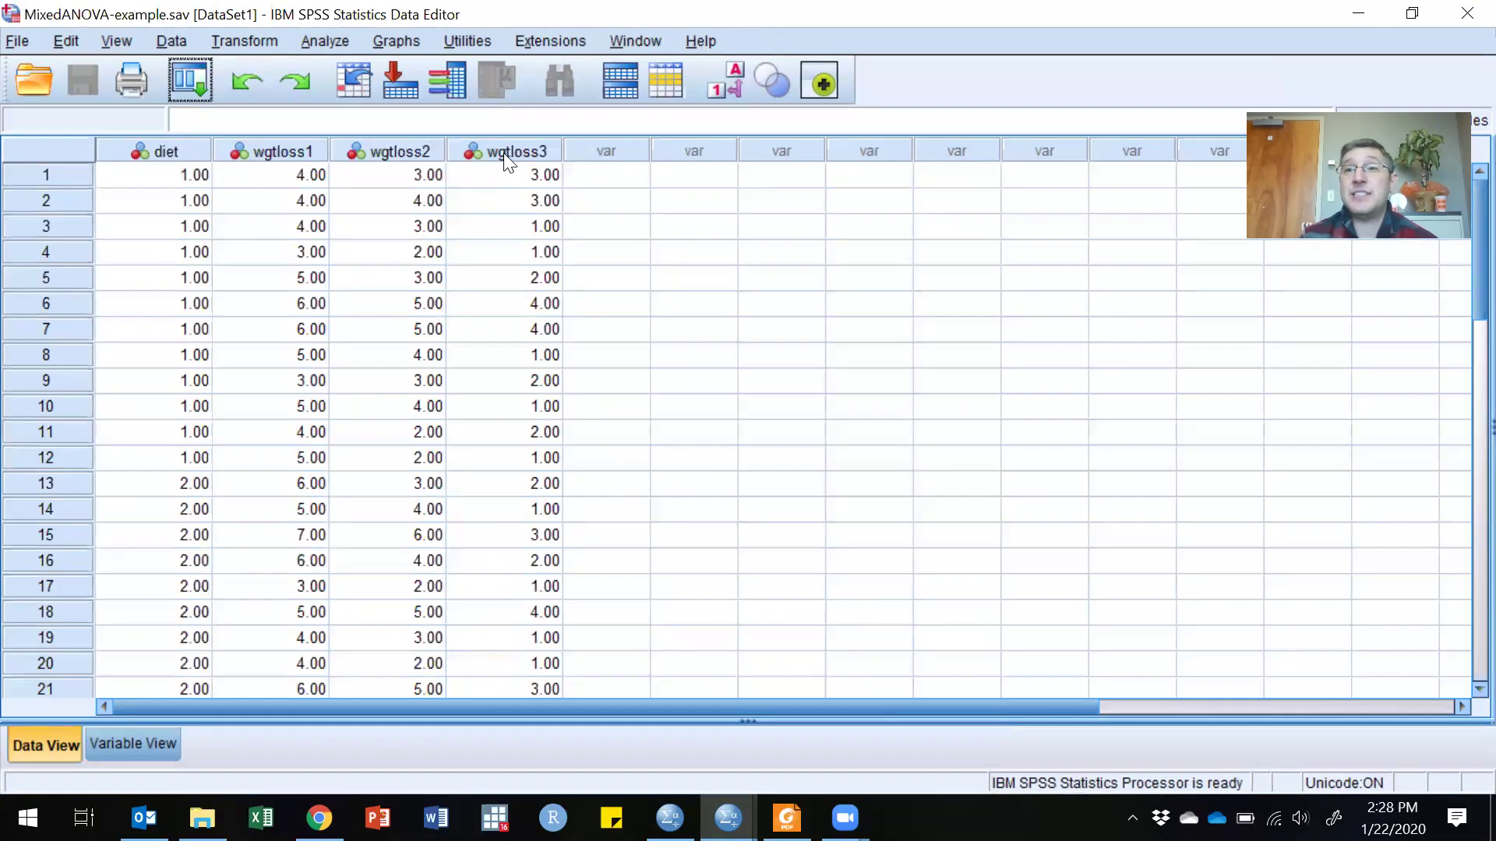
{"action": "mouse_move", "coordinate": [508, 162]}
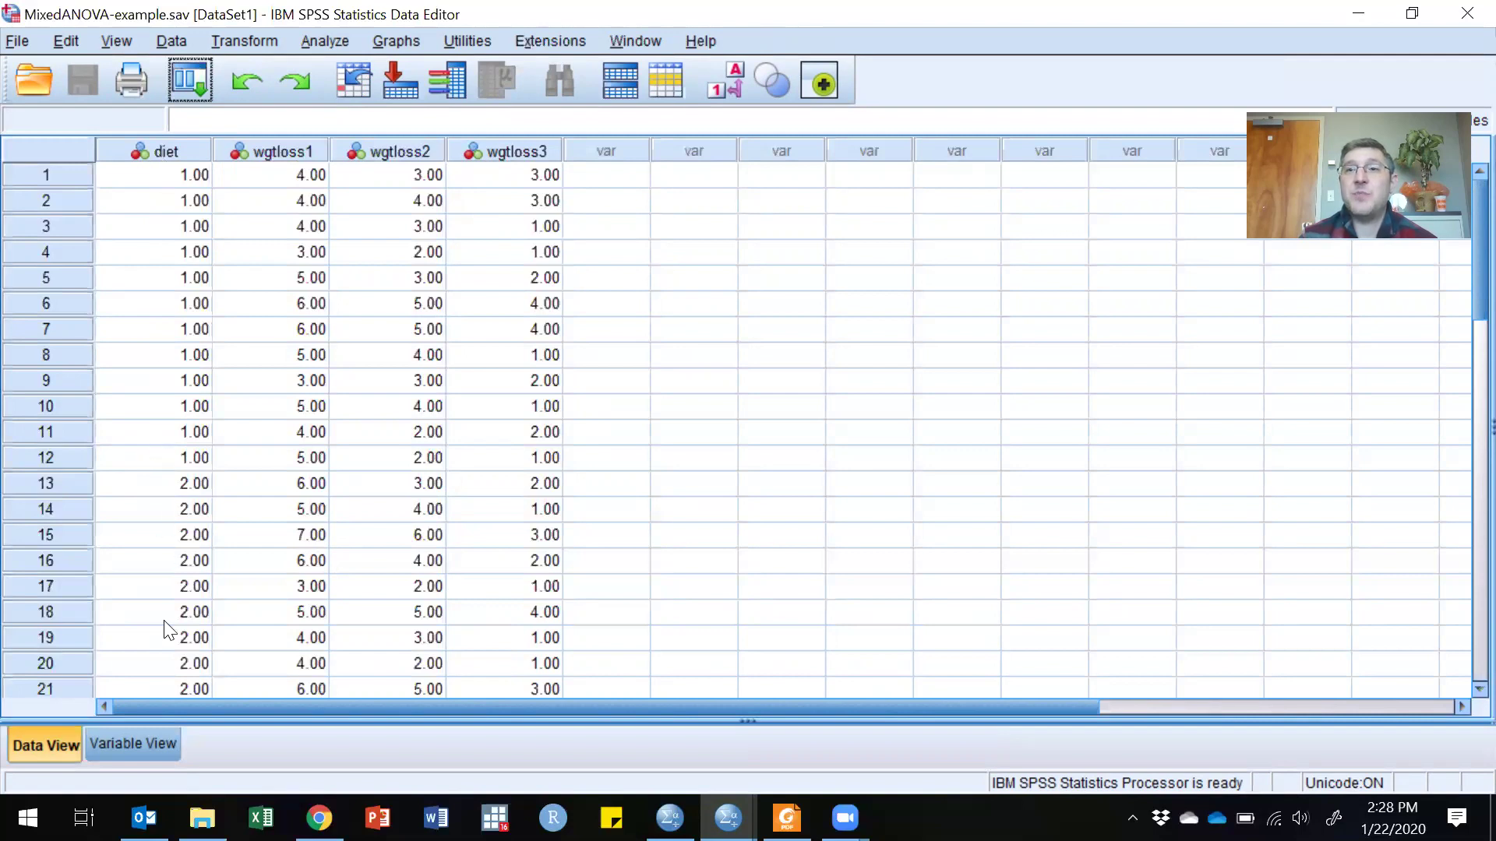
{"action": "scroll", "coordinate": [165, 627], "scroll_direction": "down", "scroll_amount": 7}
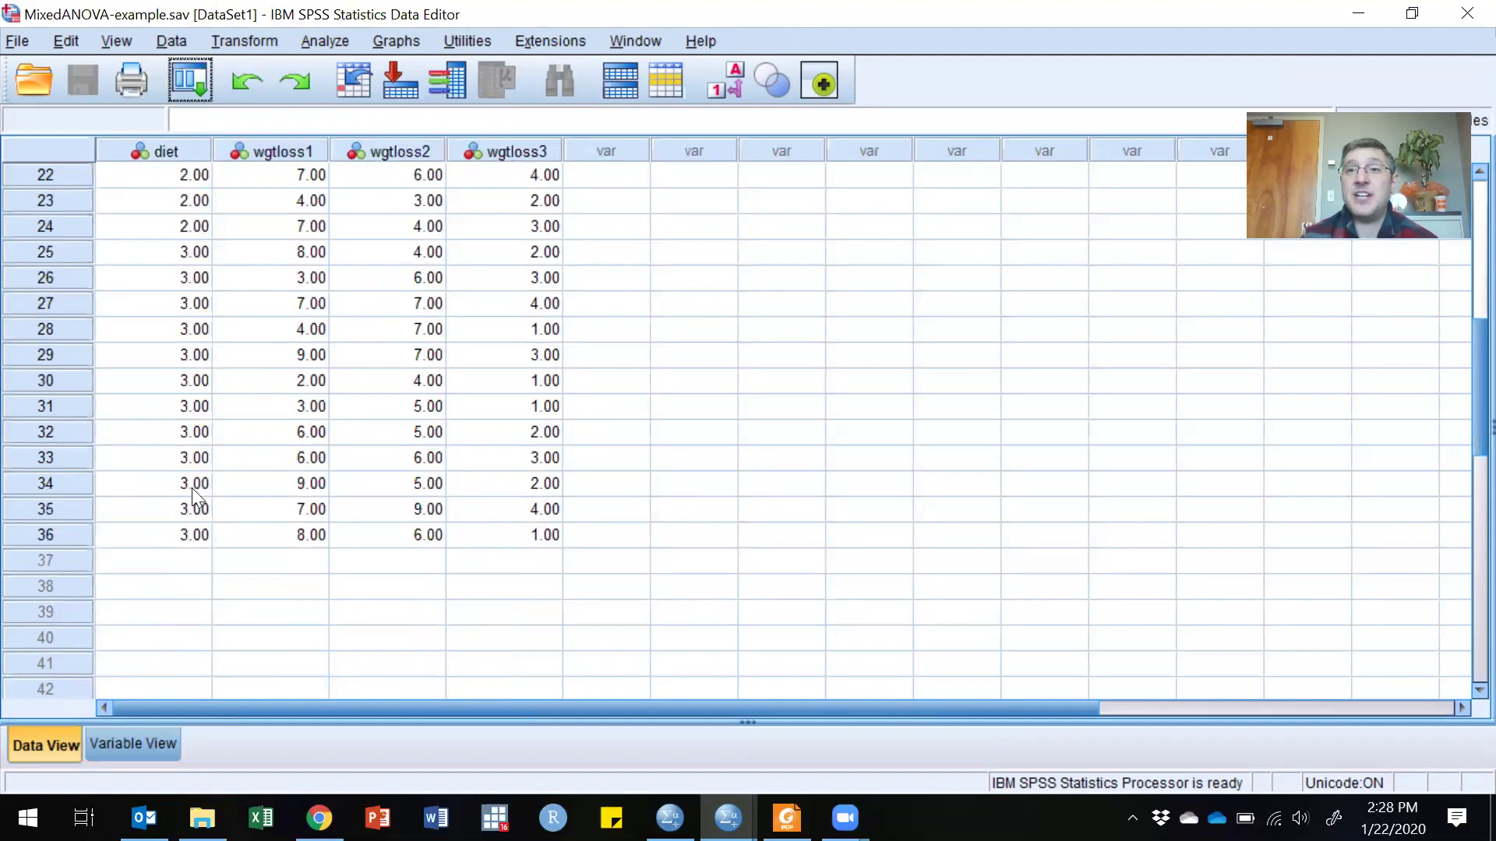
{"action": "scroll", "coordinate": [191, 488], "scroll_direction": "up", "scroll_amount": 7}
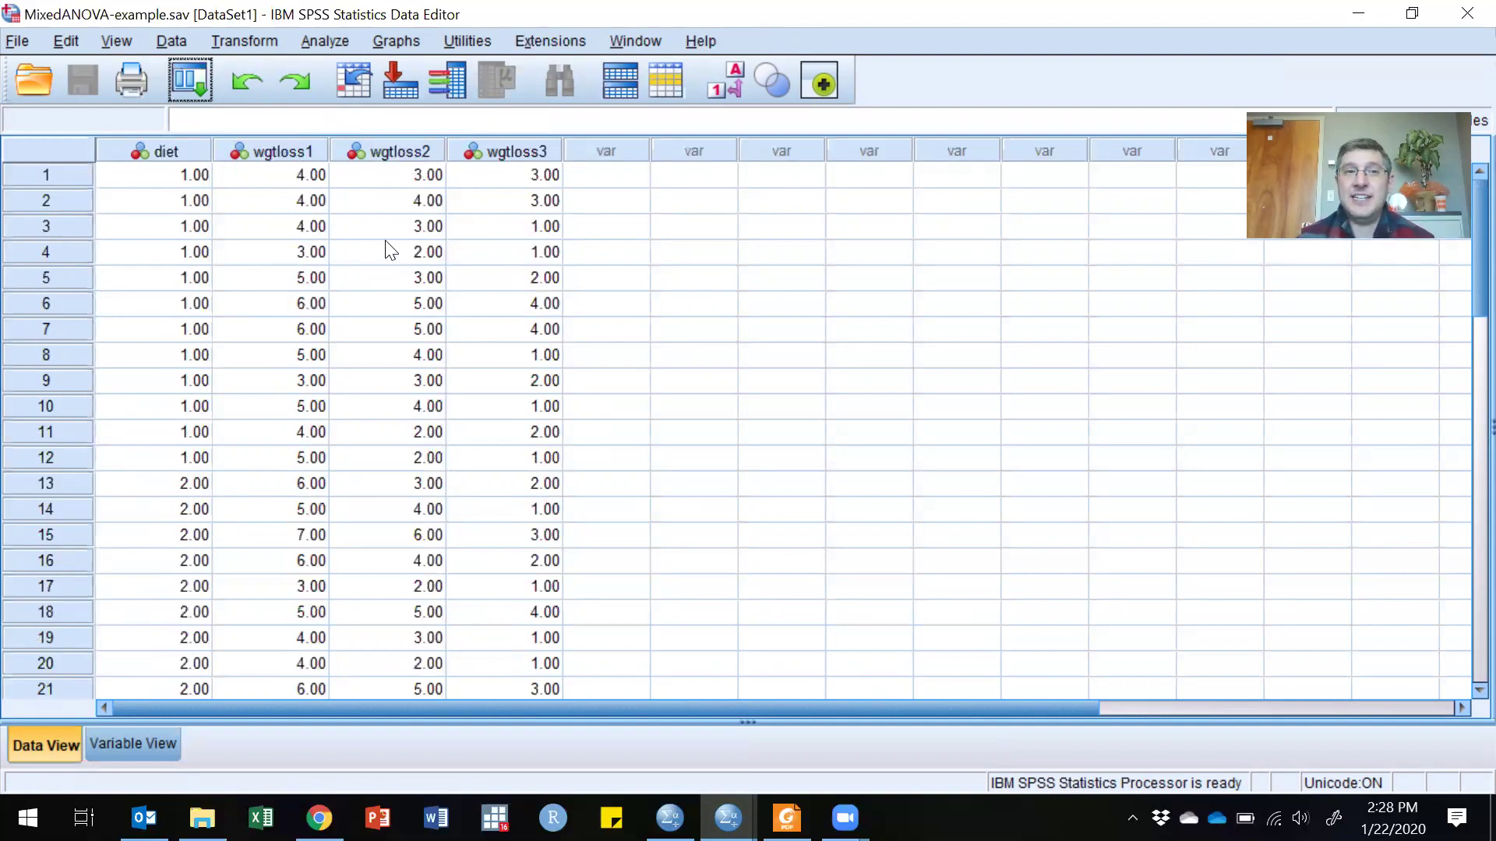
- Examine the first subject's values one cell at a time across the diet and three wgtloss variables
{"action": "left_click", "coordinate": [307, 180]}
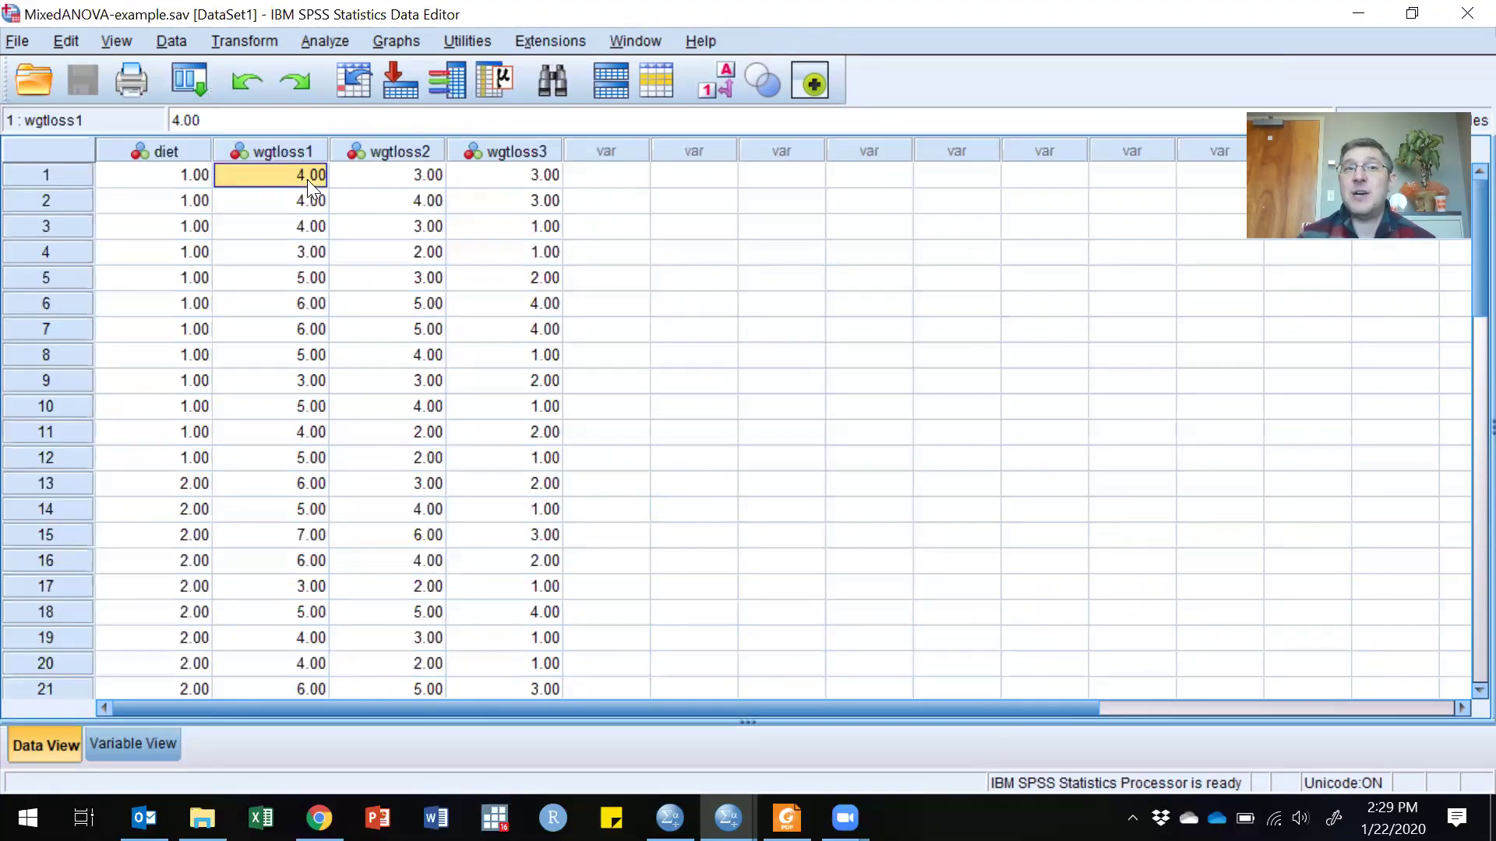
{"action": "key", "text": "Right"}
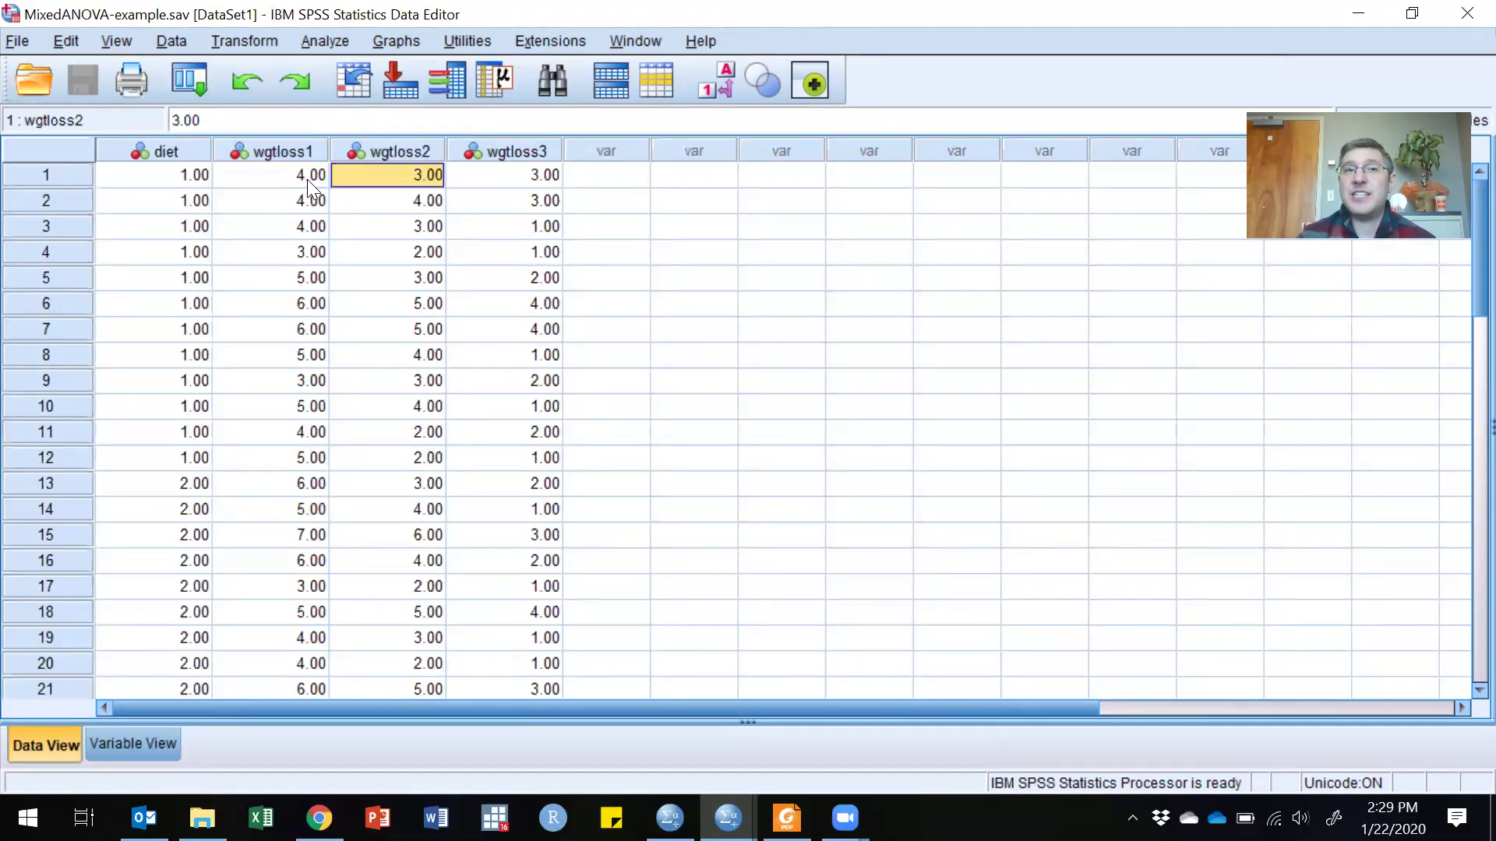
{"action": "key", "text": "Right"}
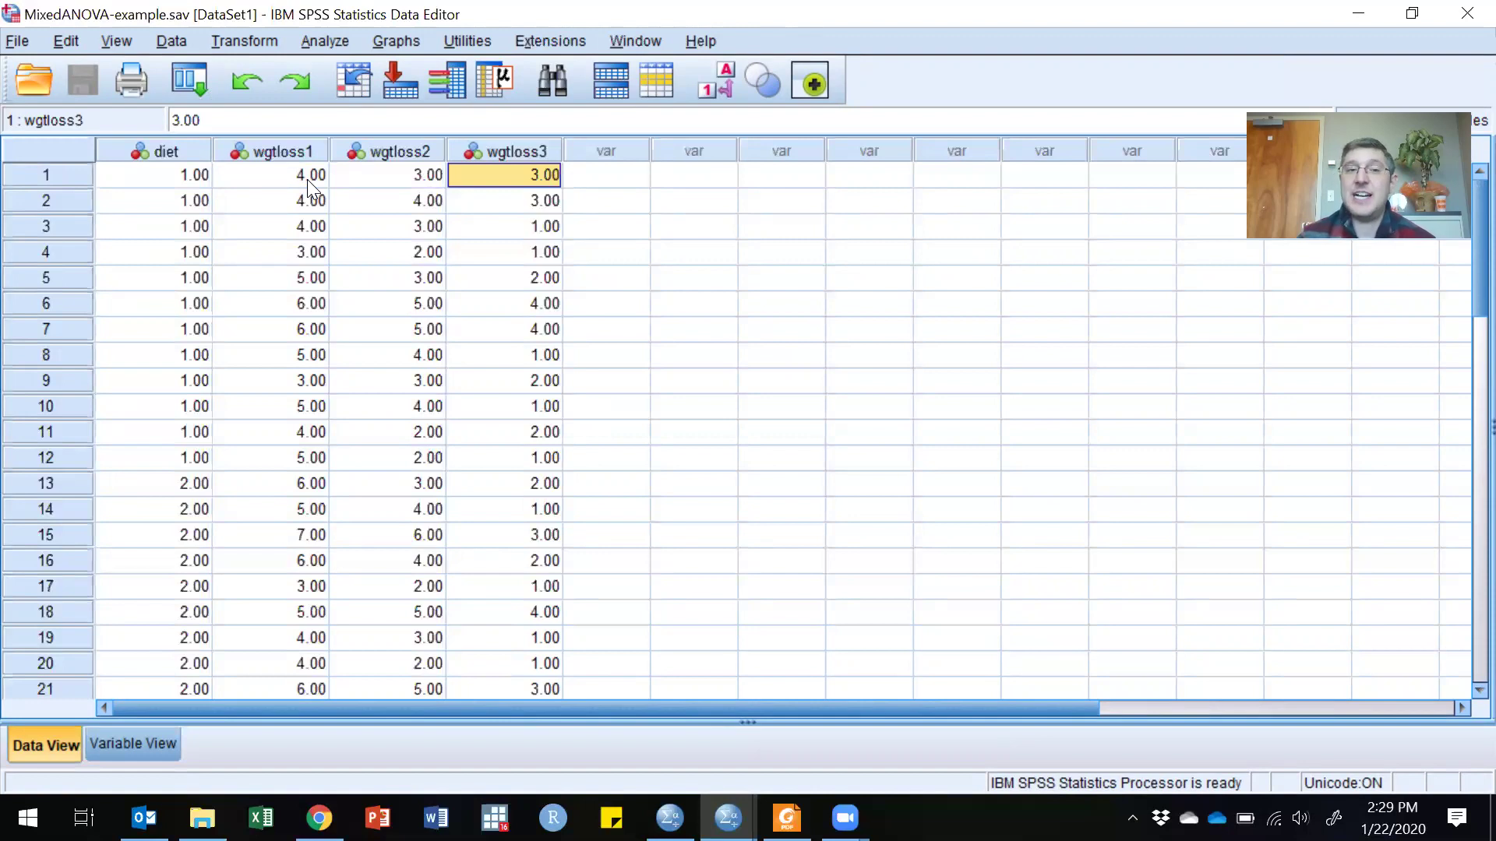
{"action": "key", "text": "Left"}
{"action": "key", "text": "Left"}
{"action": "key", "text": "Left"}
{"action": "key", "text": "Right"}
{"action": "key", "text": "Right"}
{"action": "key", "text": "Right"}
{"action": "key", "text": "Left"}
{"action": "key", "text": "Left"}
{"action": "key", "text": "Left"}
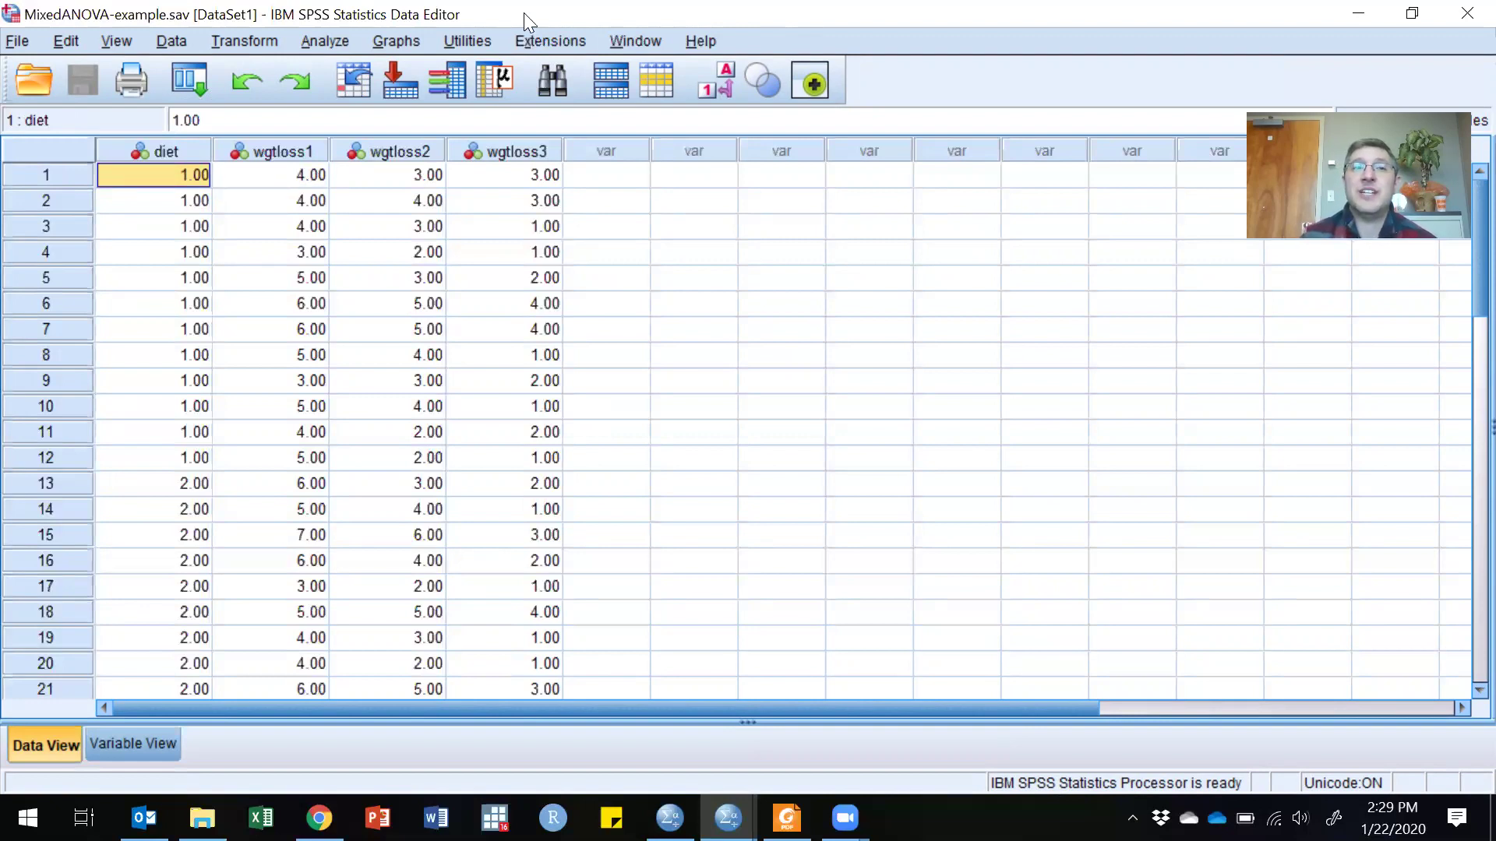
- Start a General Linear Model repeated measures analysis and define a within-subject factor named time with 3 levels
{"action": "left_click", "coordinate": [326, 39]}
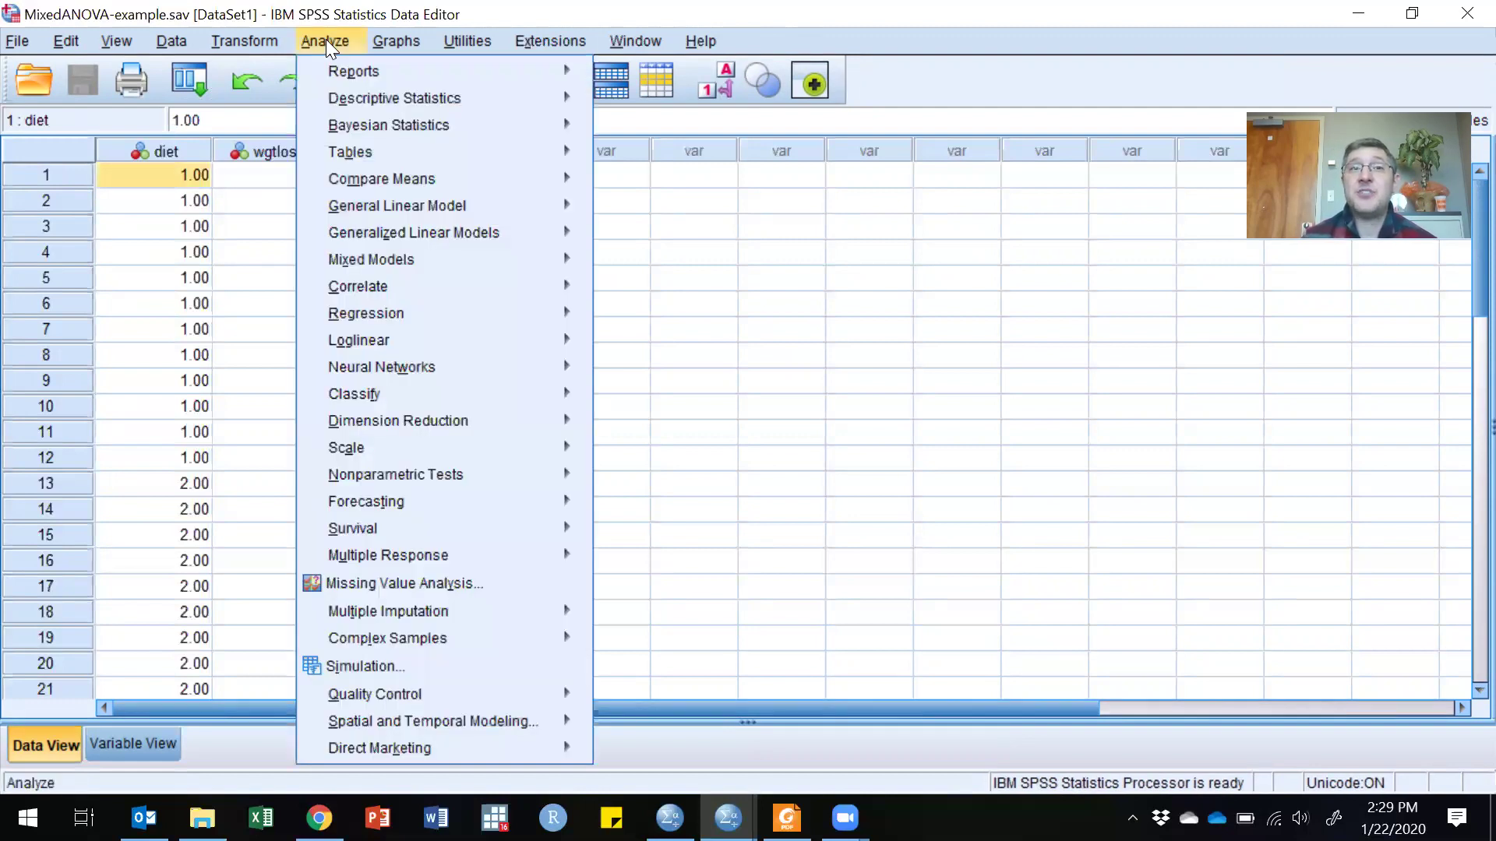
{"action": "mouse_move", "coordinate": [479, 208]}
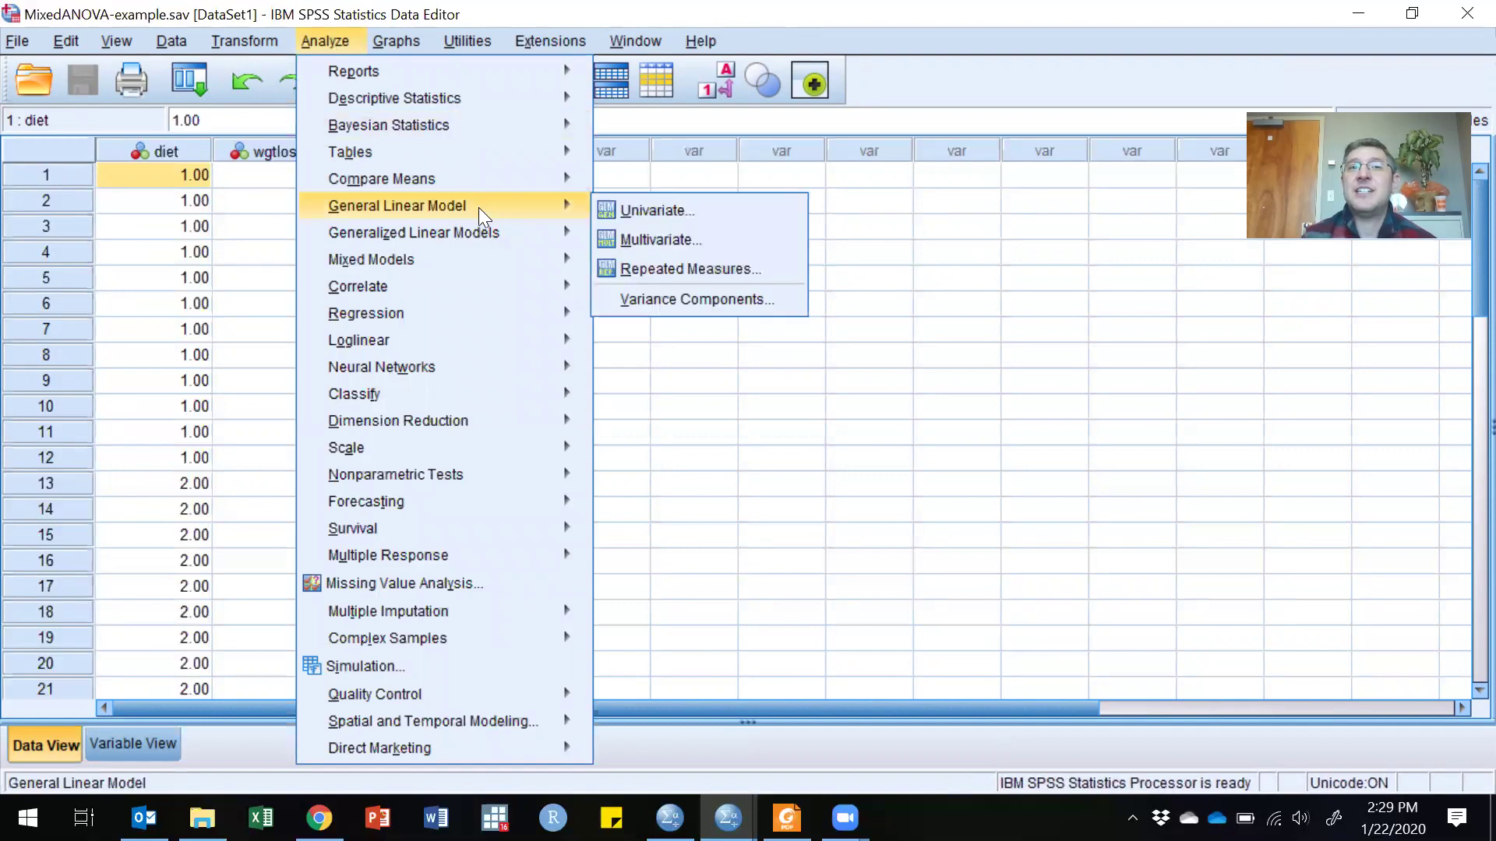
{"action": "left_click", "coordinate": [659, 268]}
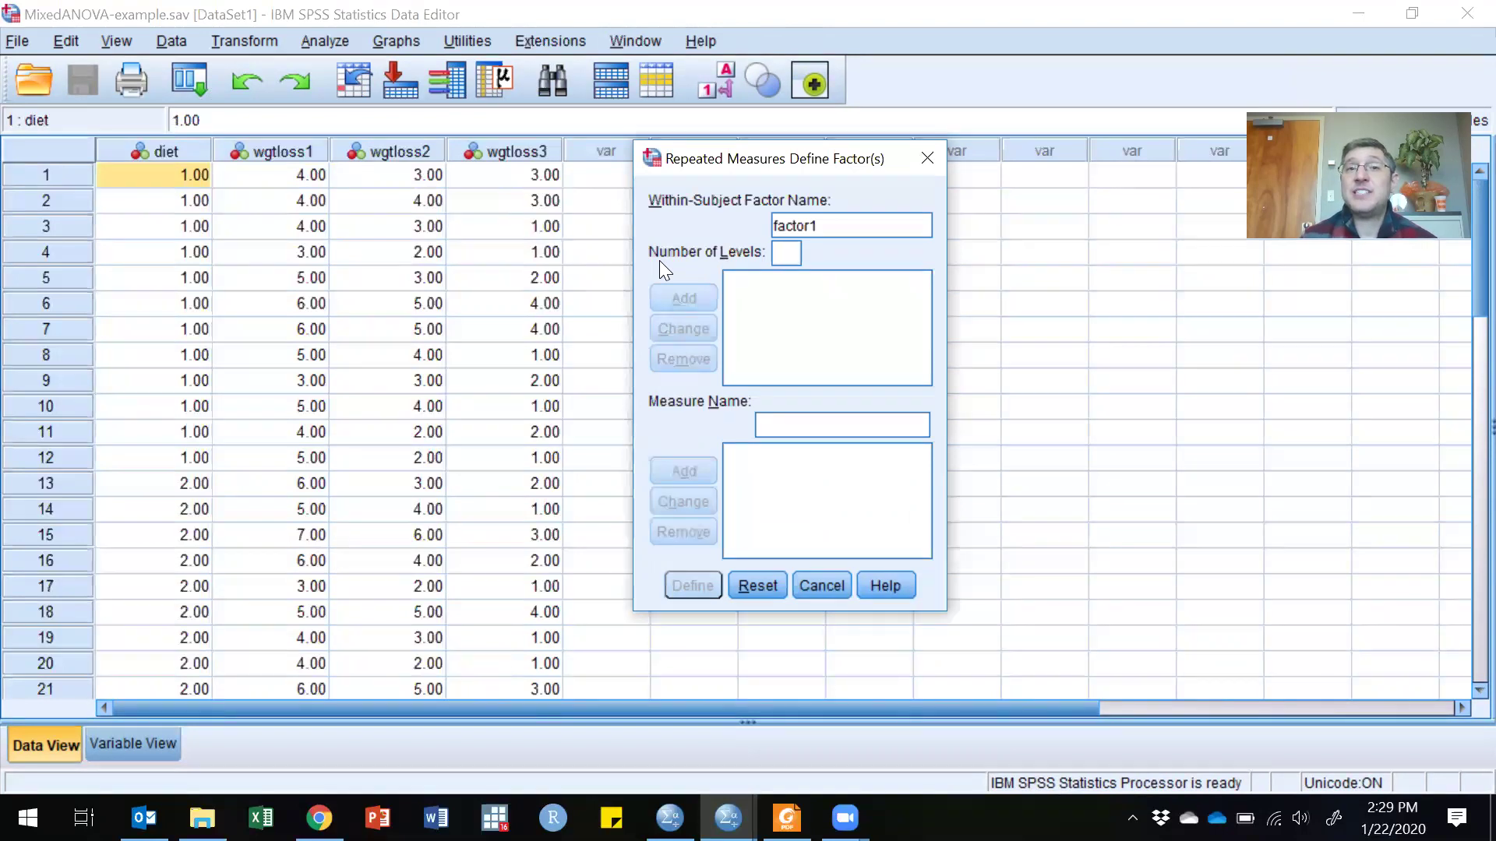
{"action": "double_click", "coordinate": [839, 225]}
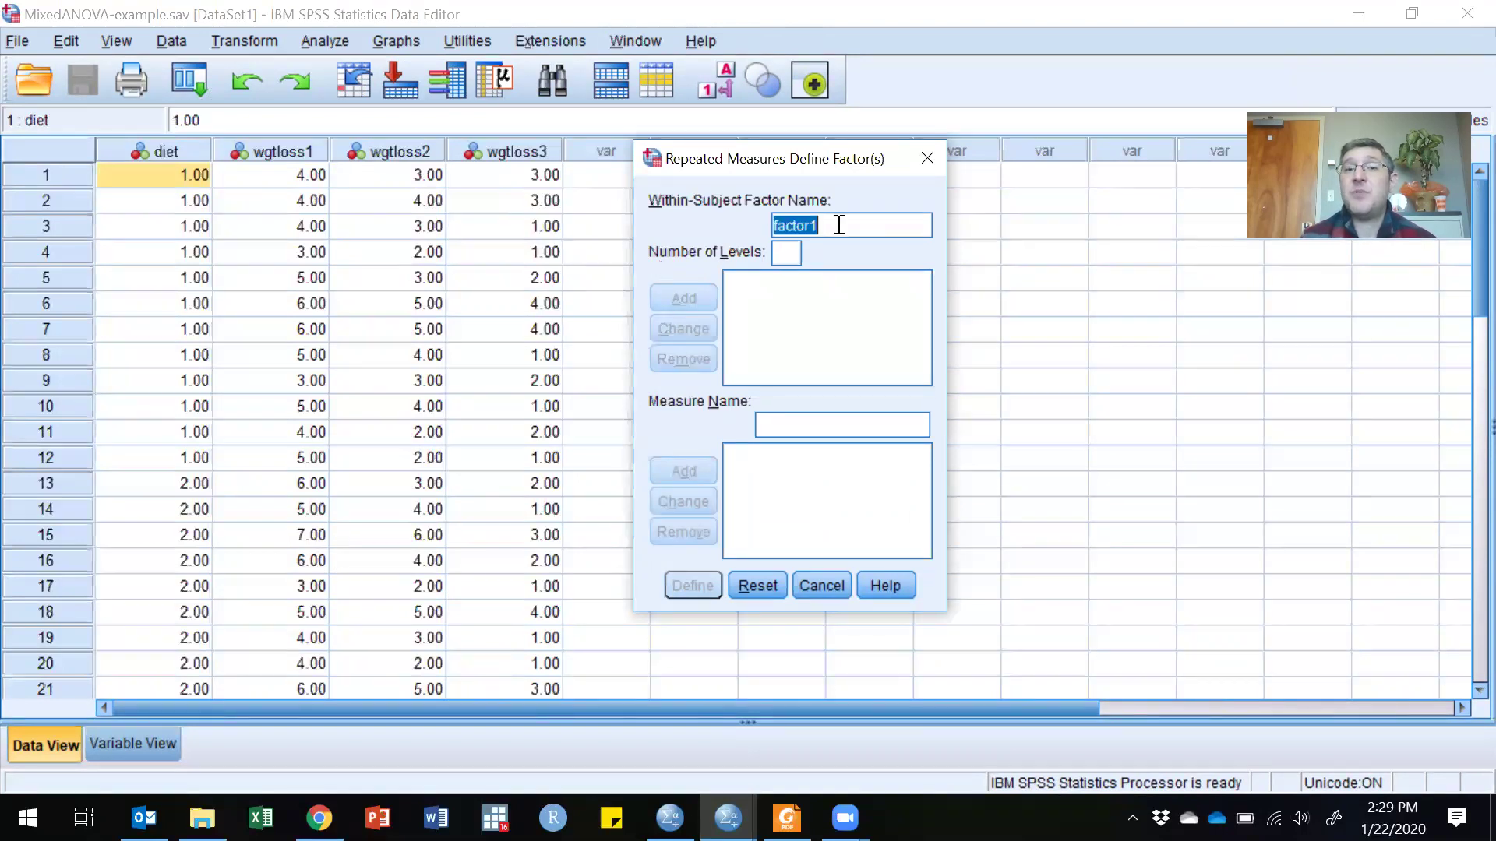
{"action": "type", "text": "time"}
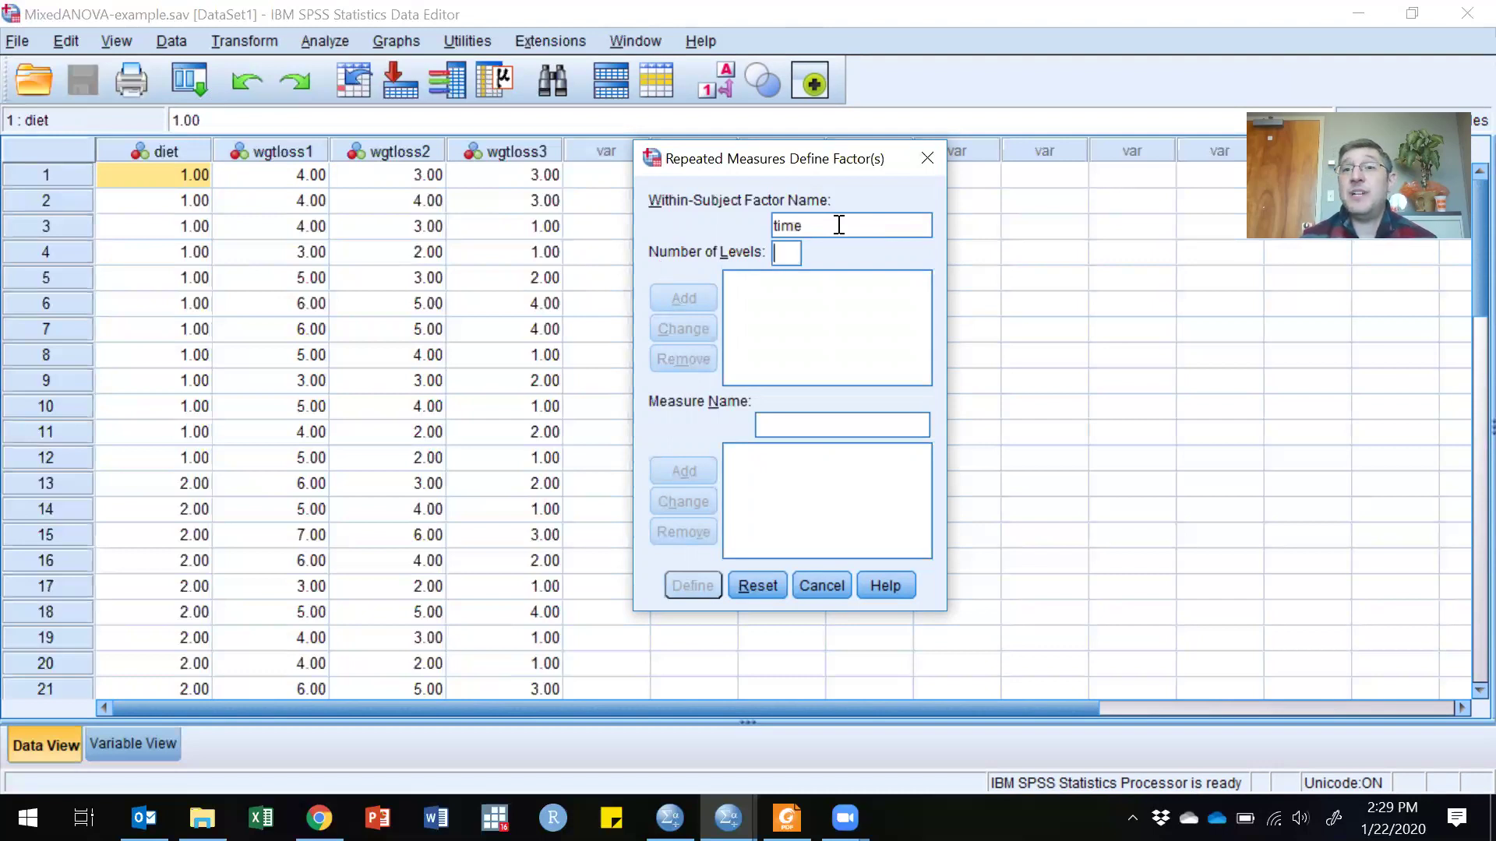
{"action": "type", "text": "3"}
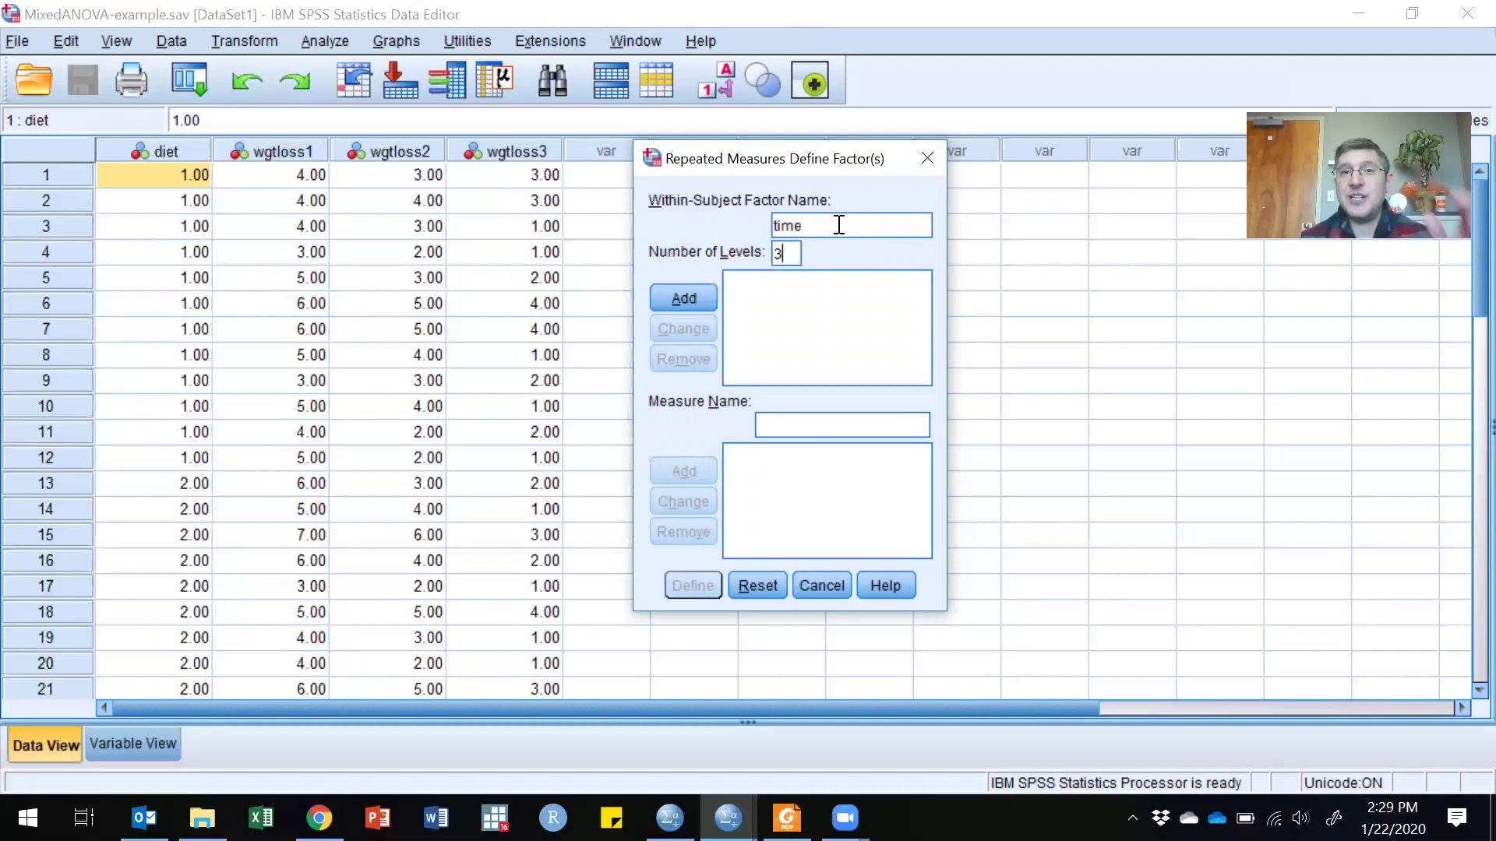
{"action": "left_click", "coordinate": [679, 296]}
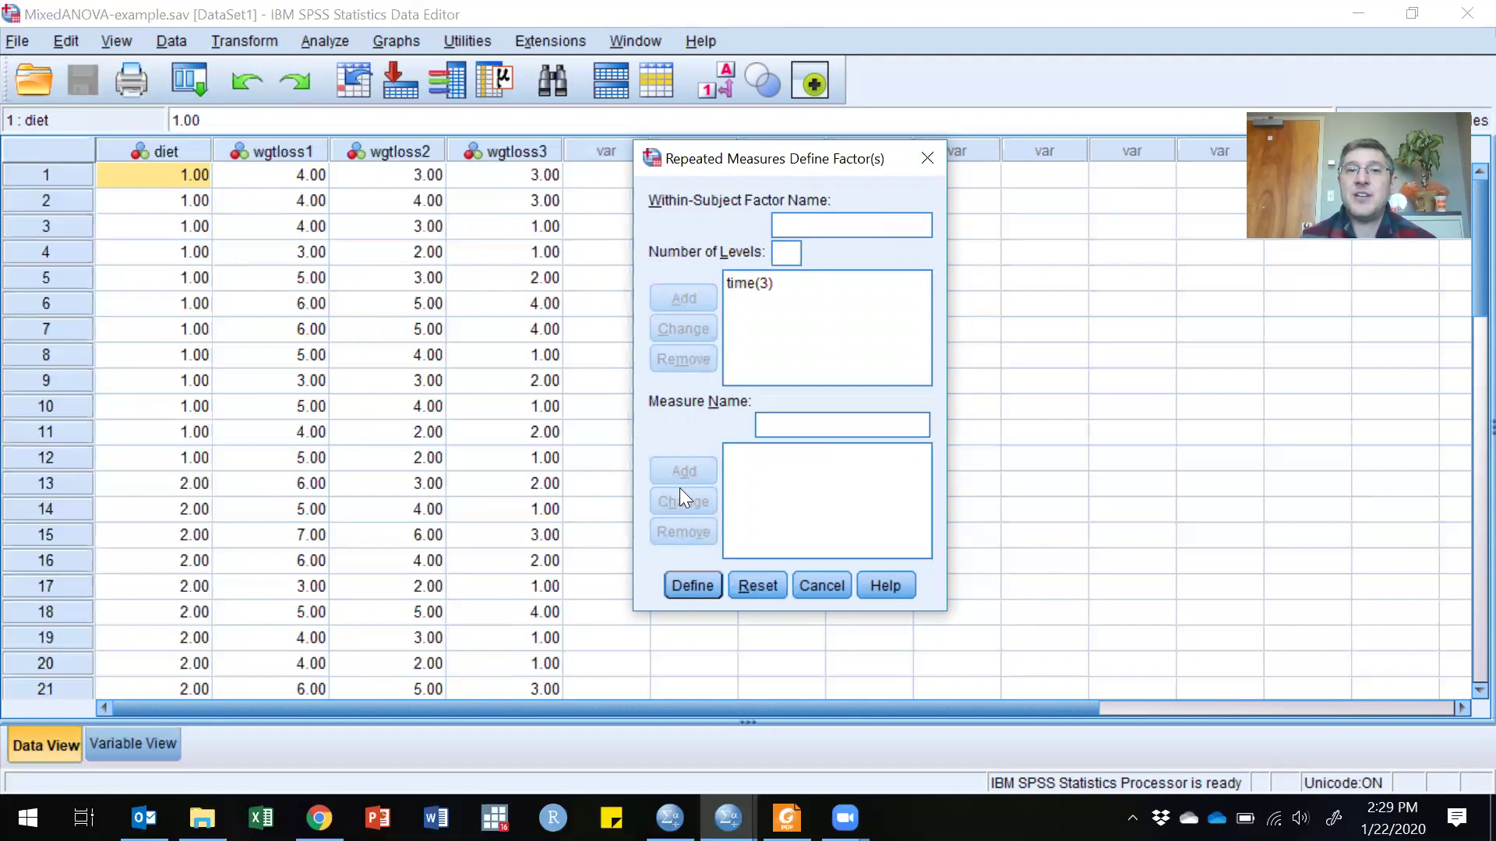
{"action": "left_click", "coordinate": [691, 585]}
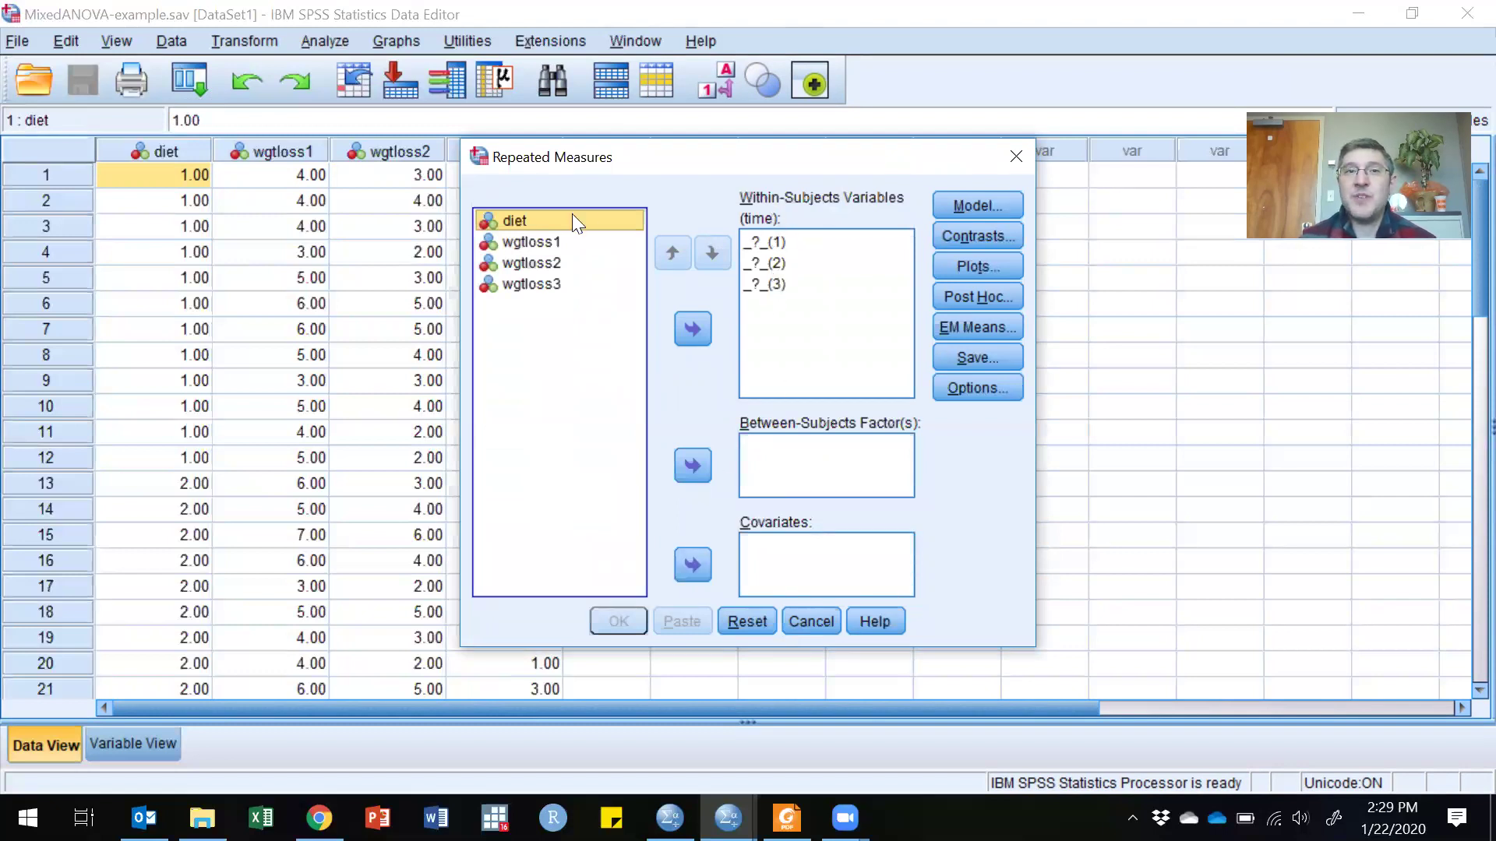
- Assign wgtloss1, wgtloss2 and wgtloss3 as the within-subjects variables for time, and diet as the between-subjects factor
{"action": "left_click", "coordinate": [544, 242]}
{"action": "key", "text": "shift+Down"}
{"action": "key", "text": "shift+Down"}
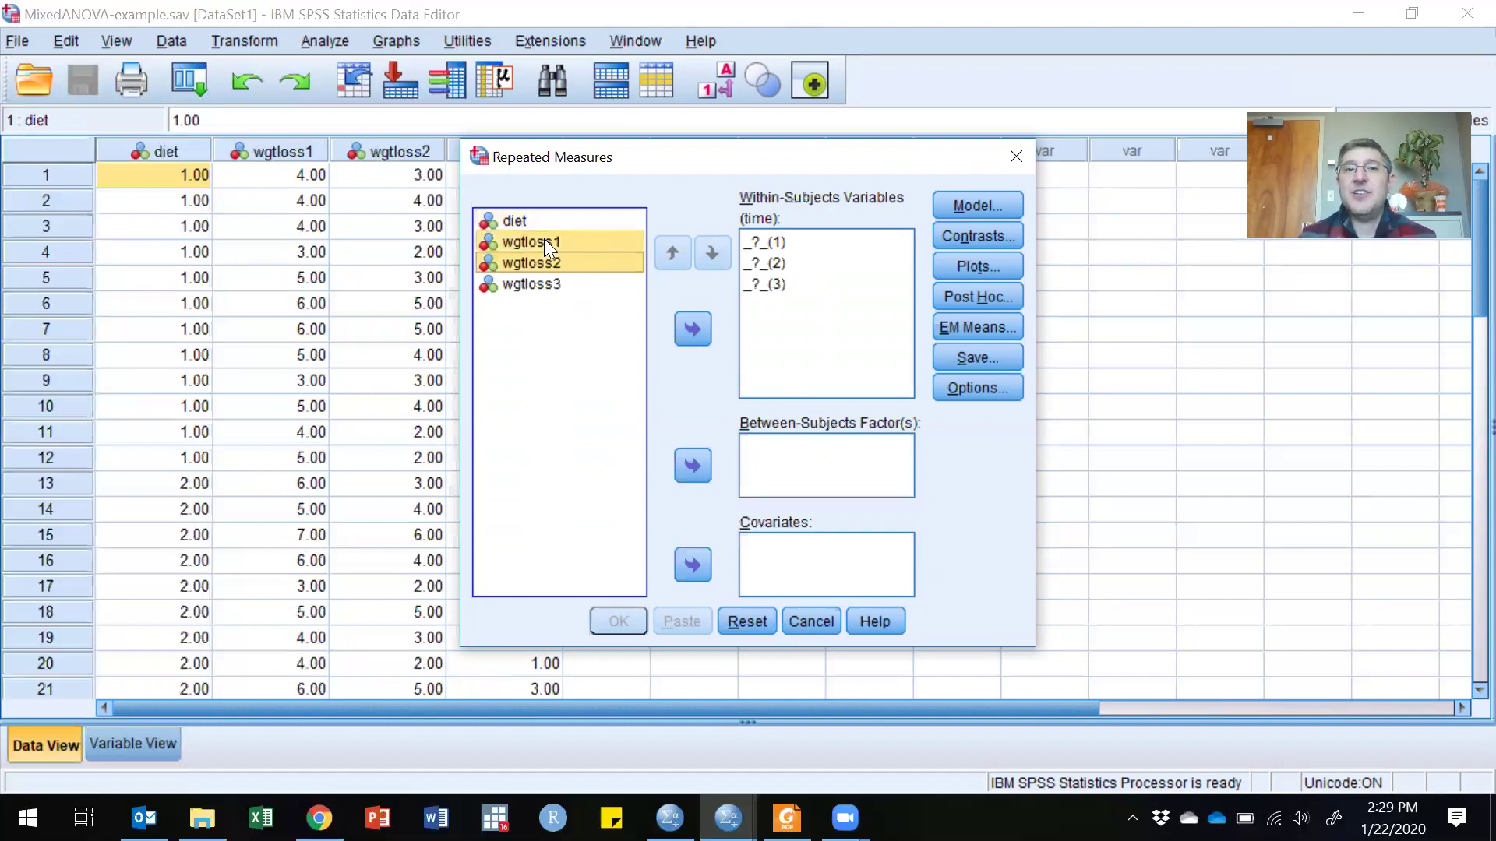
{"action": "left_click", "coordinate": [688, 328]}
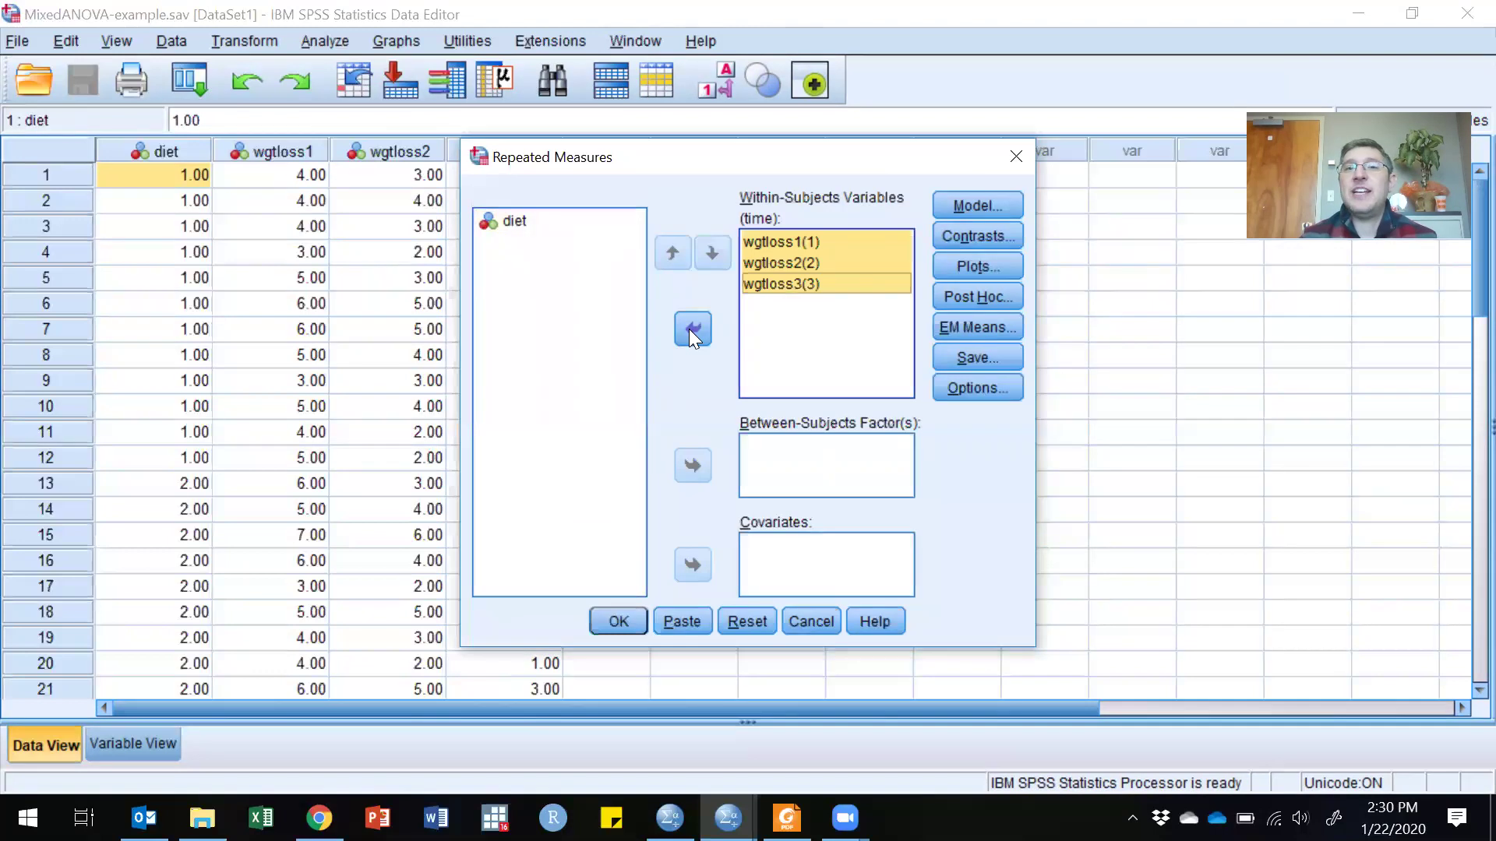
{"action": "left_click", "coordinate": [516, 222]}
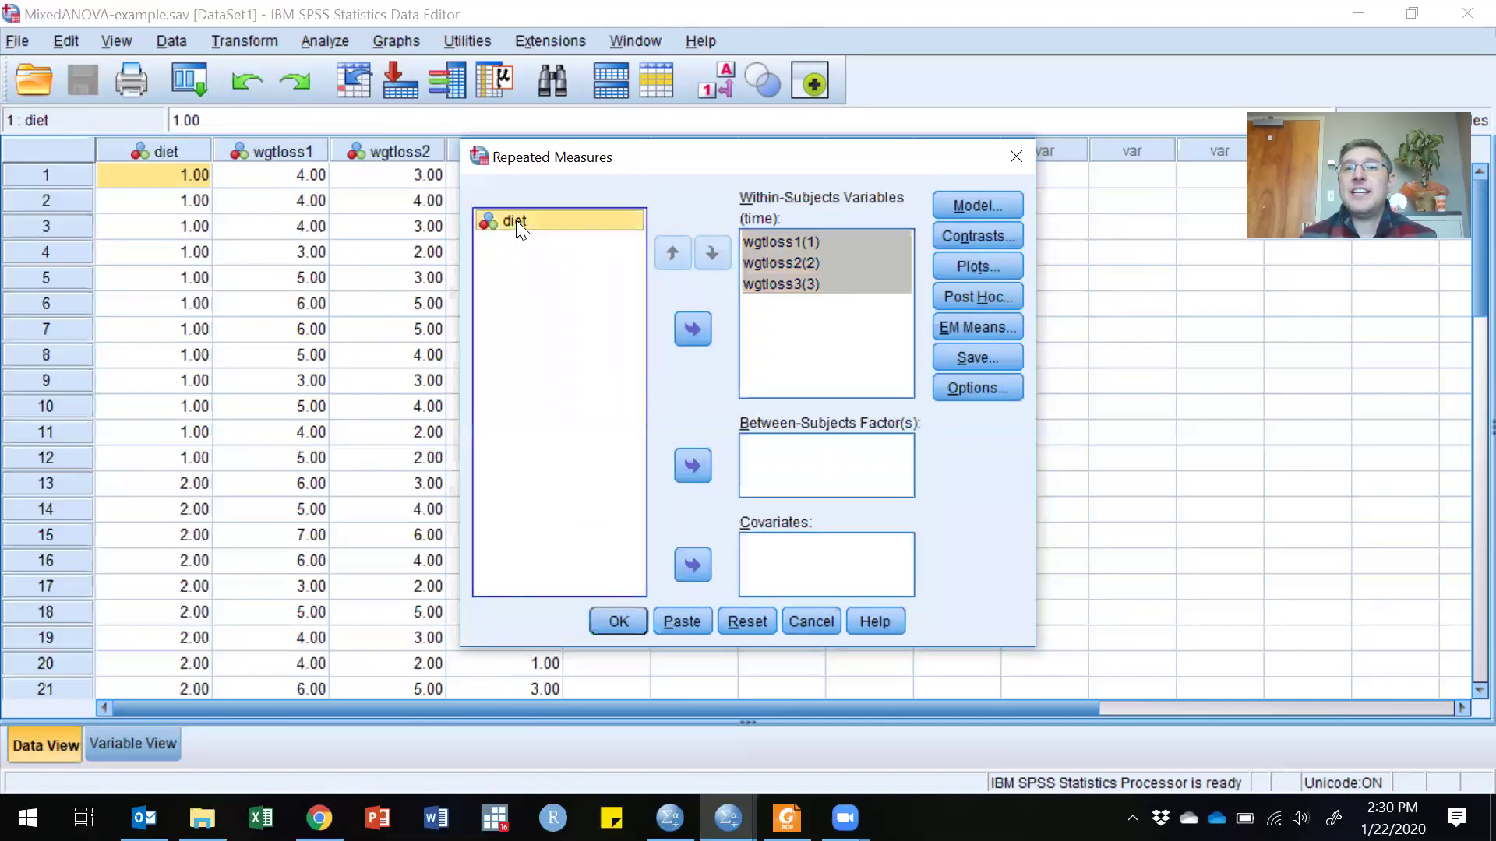
{"action": "left_click", "coordinate": [690, 464]}
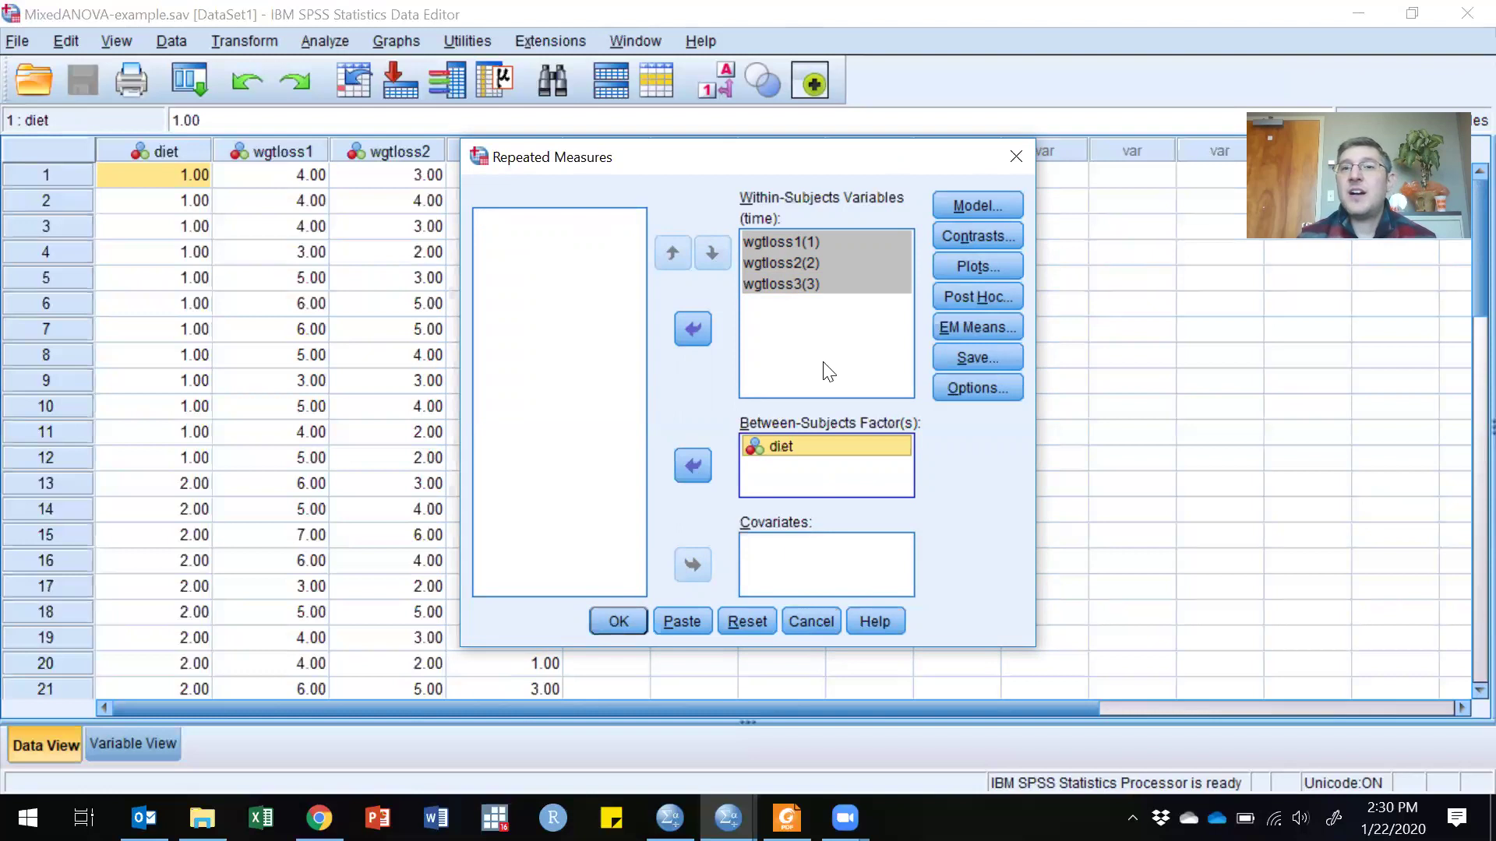
- Add a time*diet profile plot with time on the horizontal axis and diet as separate lines
{"action": "left_click", "coordinate": [972, 265]}
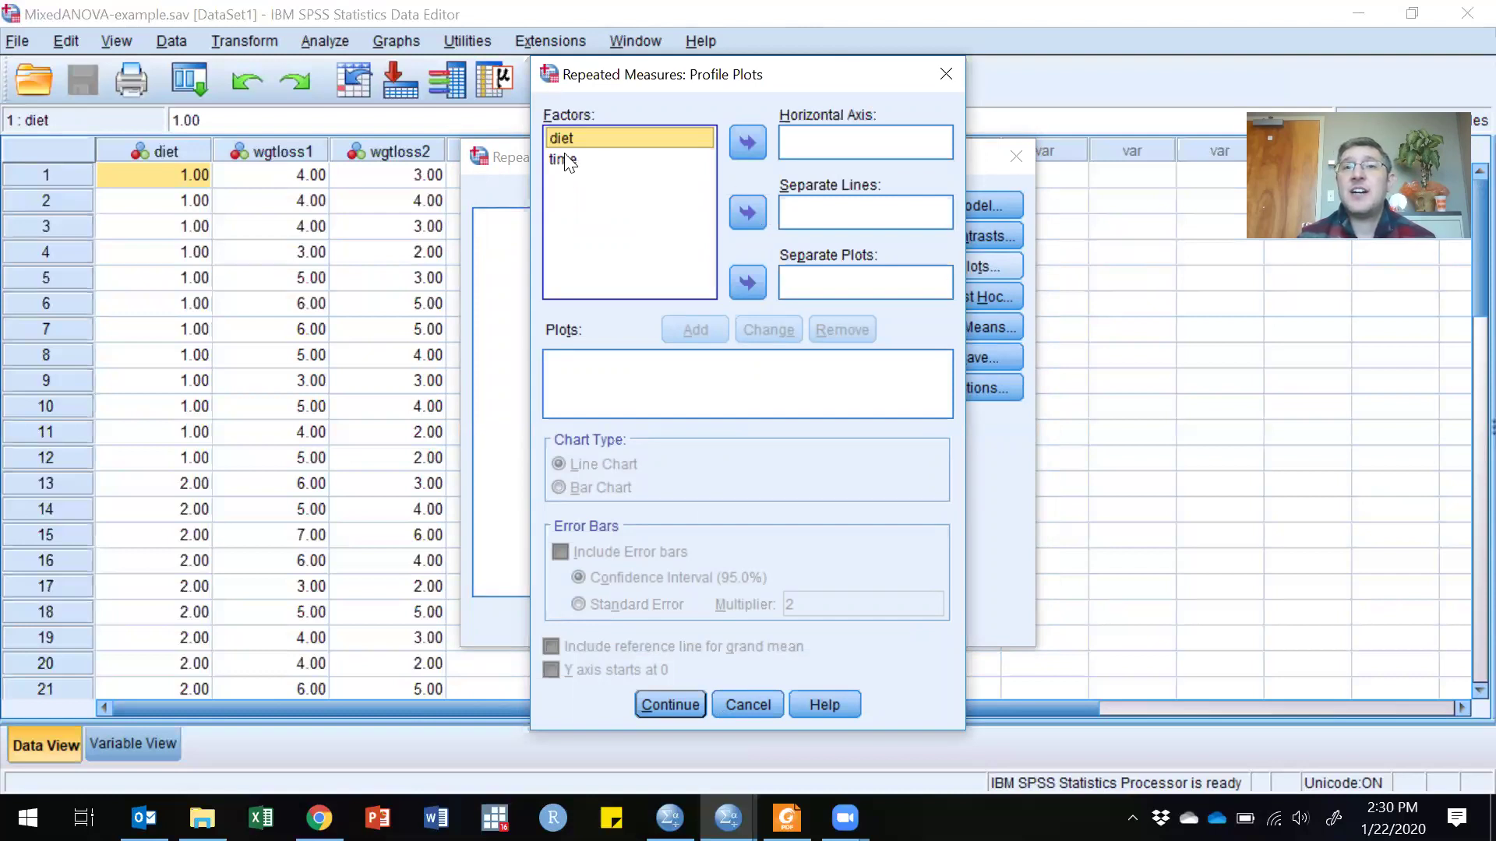
{"action": "left_click", "coordinate": [566, 160]}
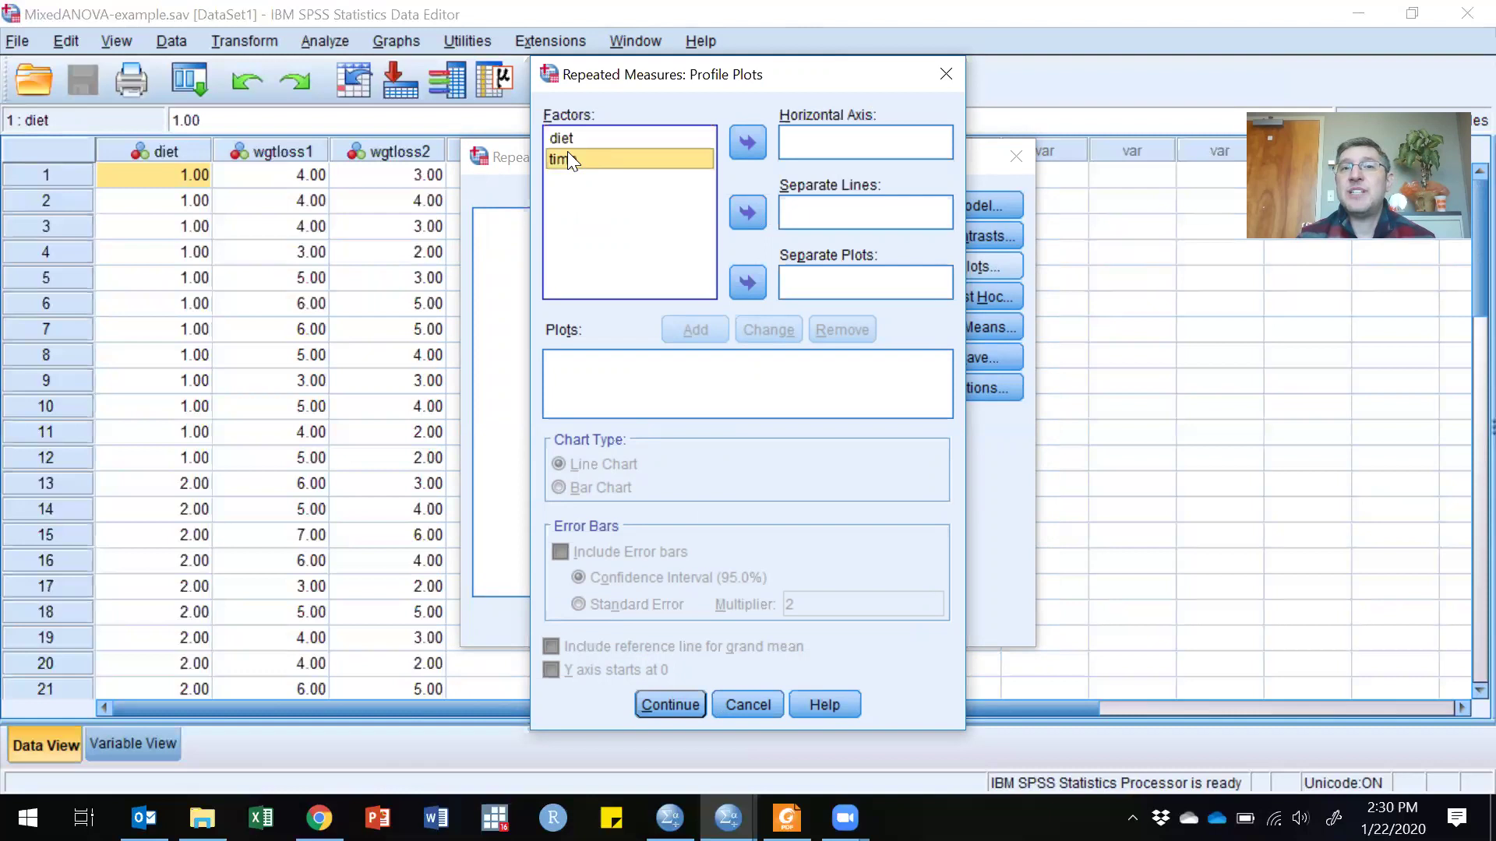
{"action": "left_click", "coordinate": [740, 140]}
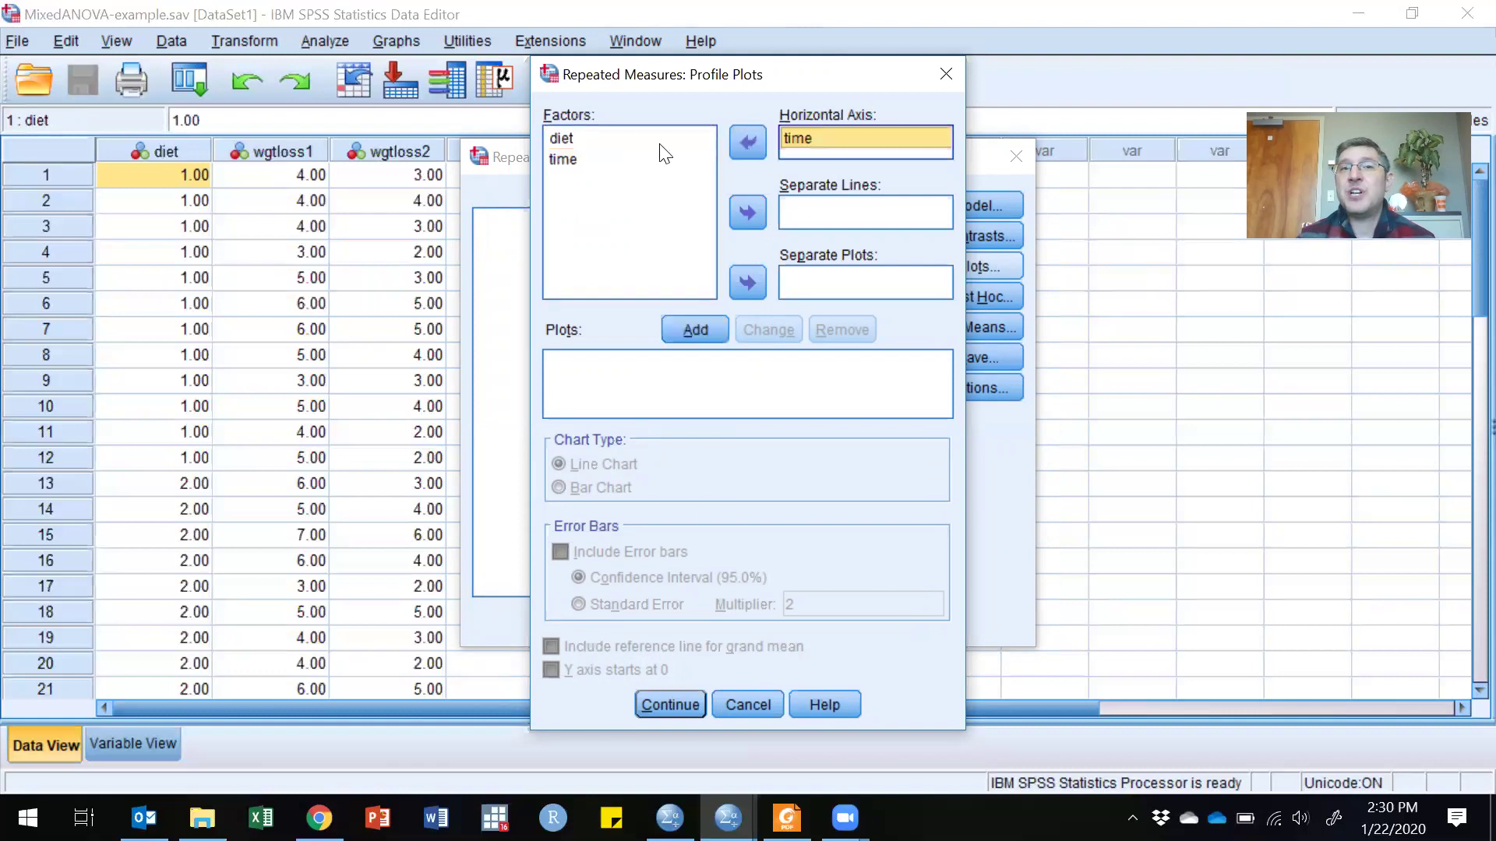
{"action": "left_click", "coordinate": [616, 142]}
{"action": "left_click", "coordinate": [748, 212]}
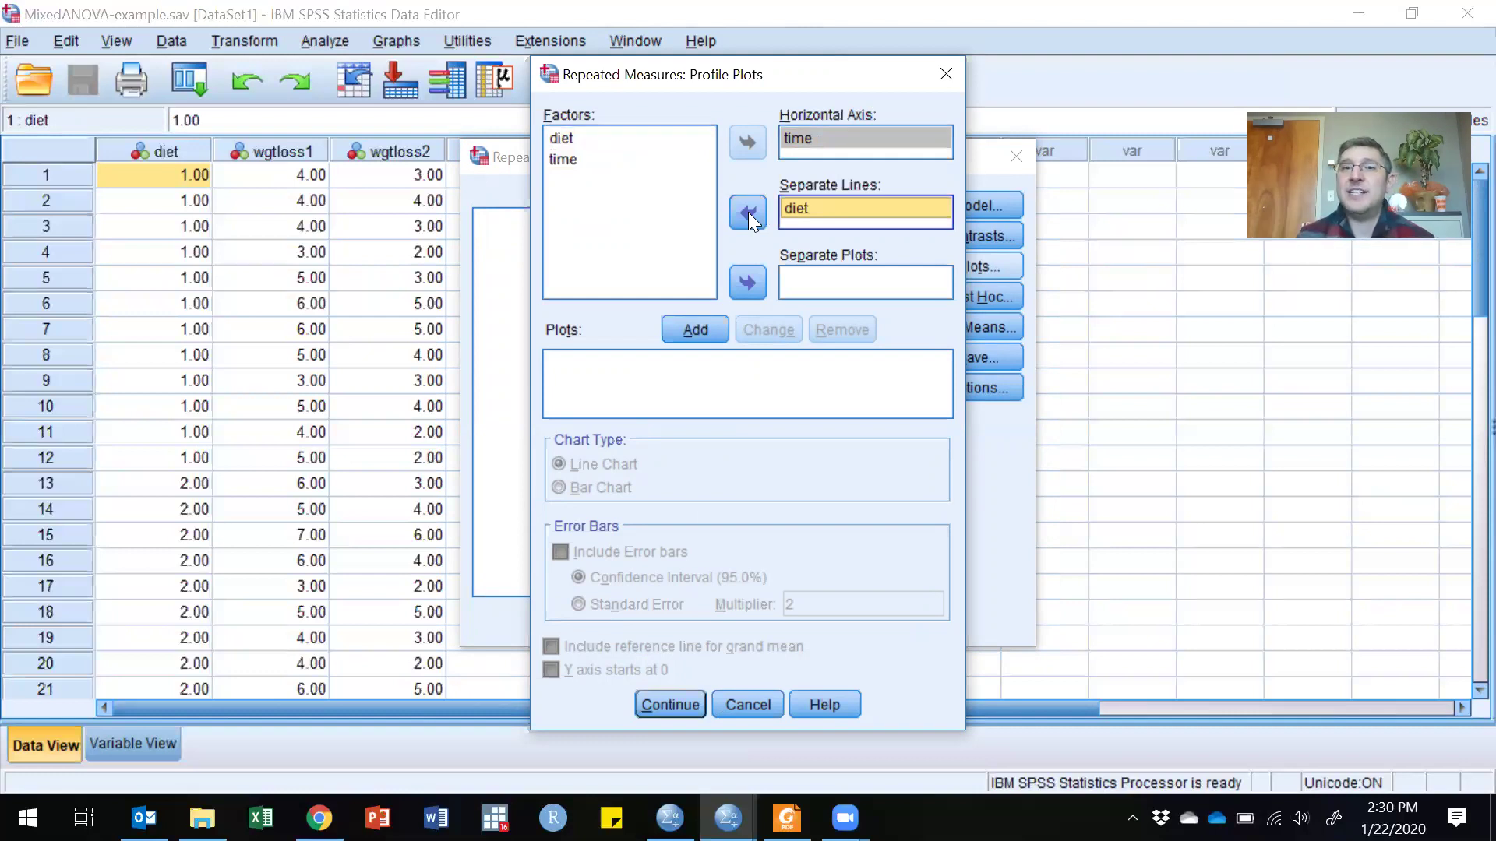
{"action": "left_click", "coordinate": [696, 330]}
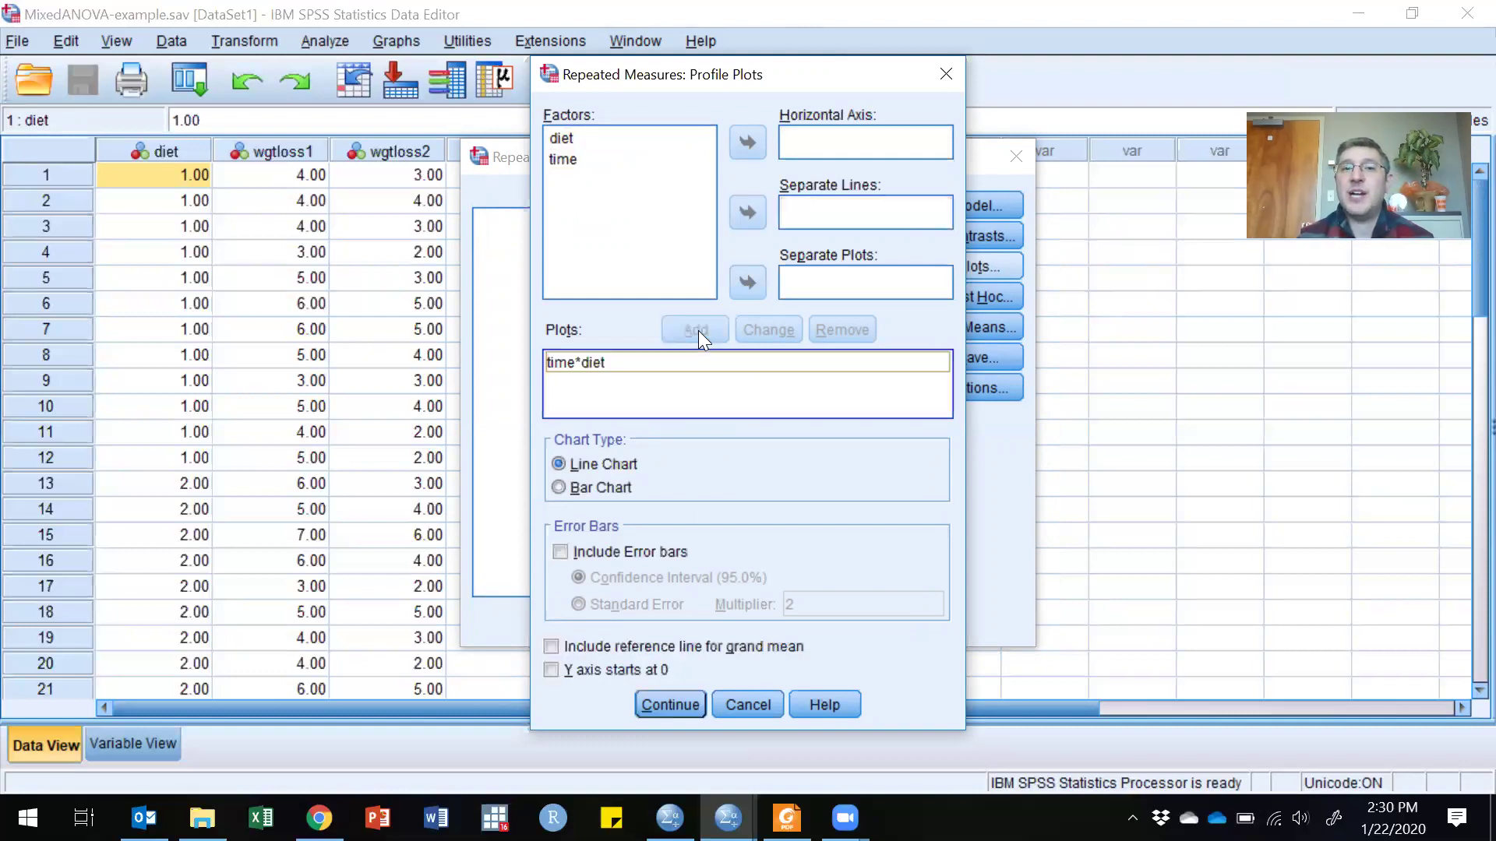
- Keep the time*diet profile plot as a line chart and make its Y axis start at 0
{"action": "left_click", "coordinate": [632, 461]}
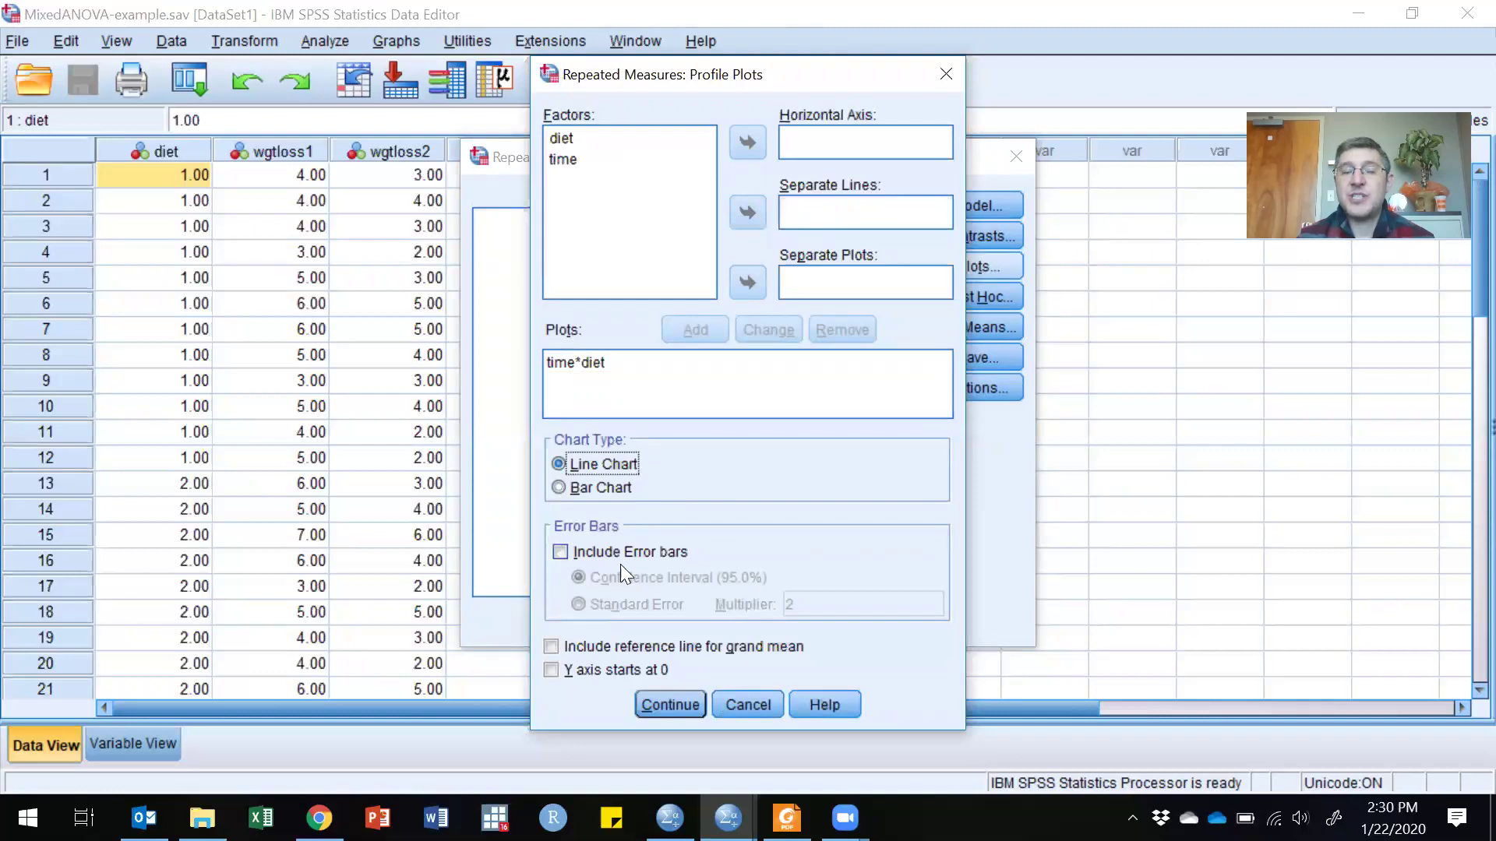
{"action": "left_click", "coordinate": [600, 672]}
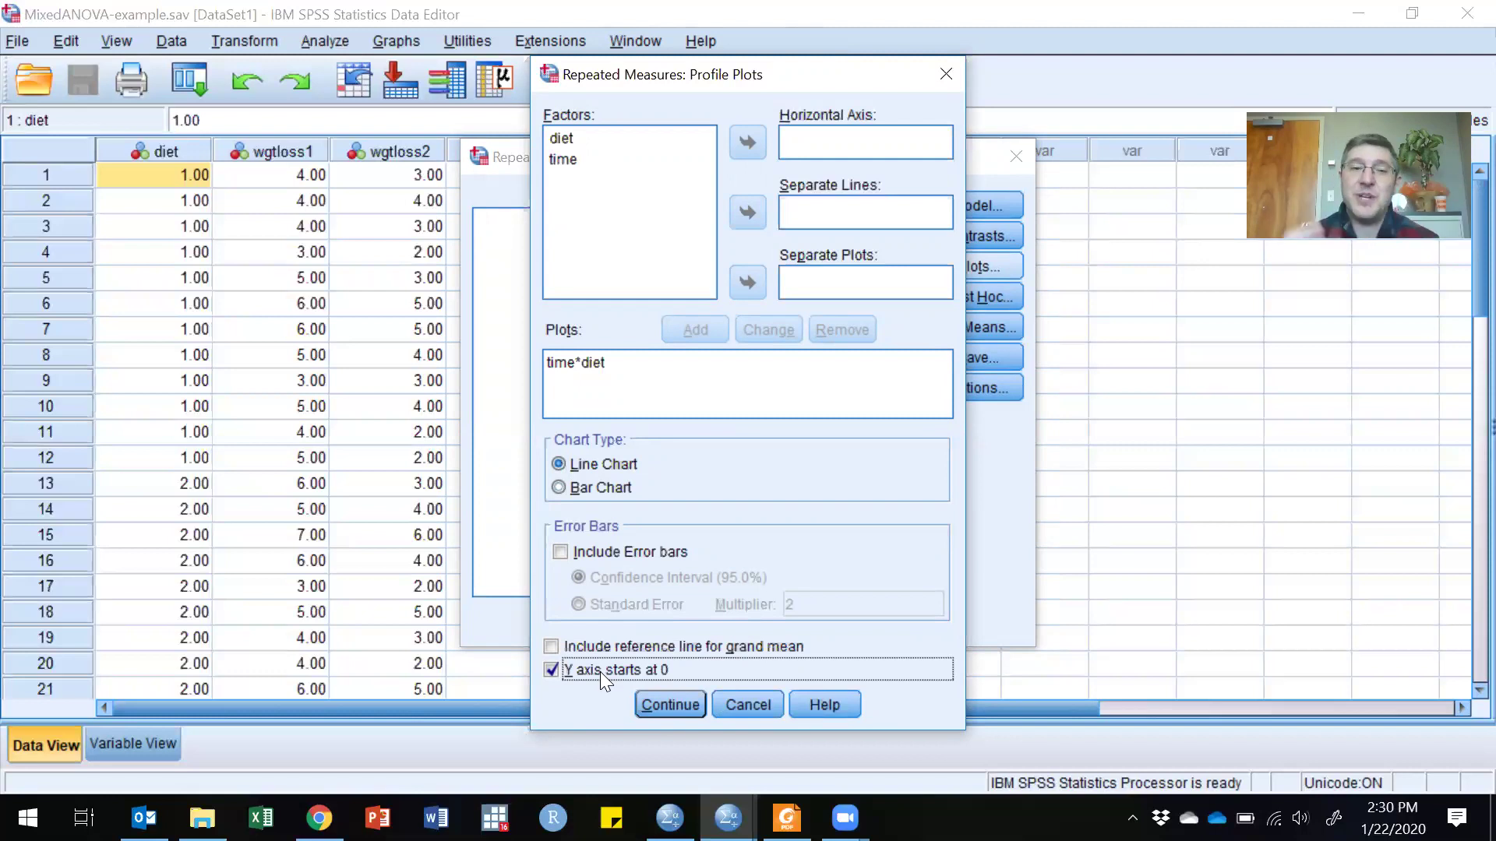
{"action": "left_click", "coordinate": [668, 705]}
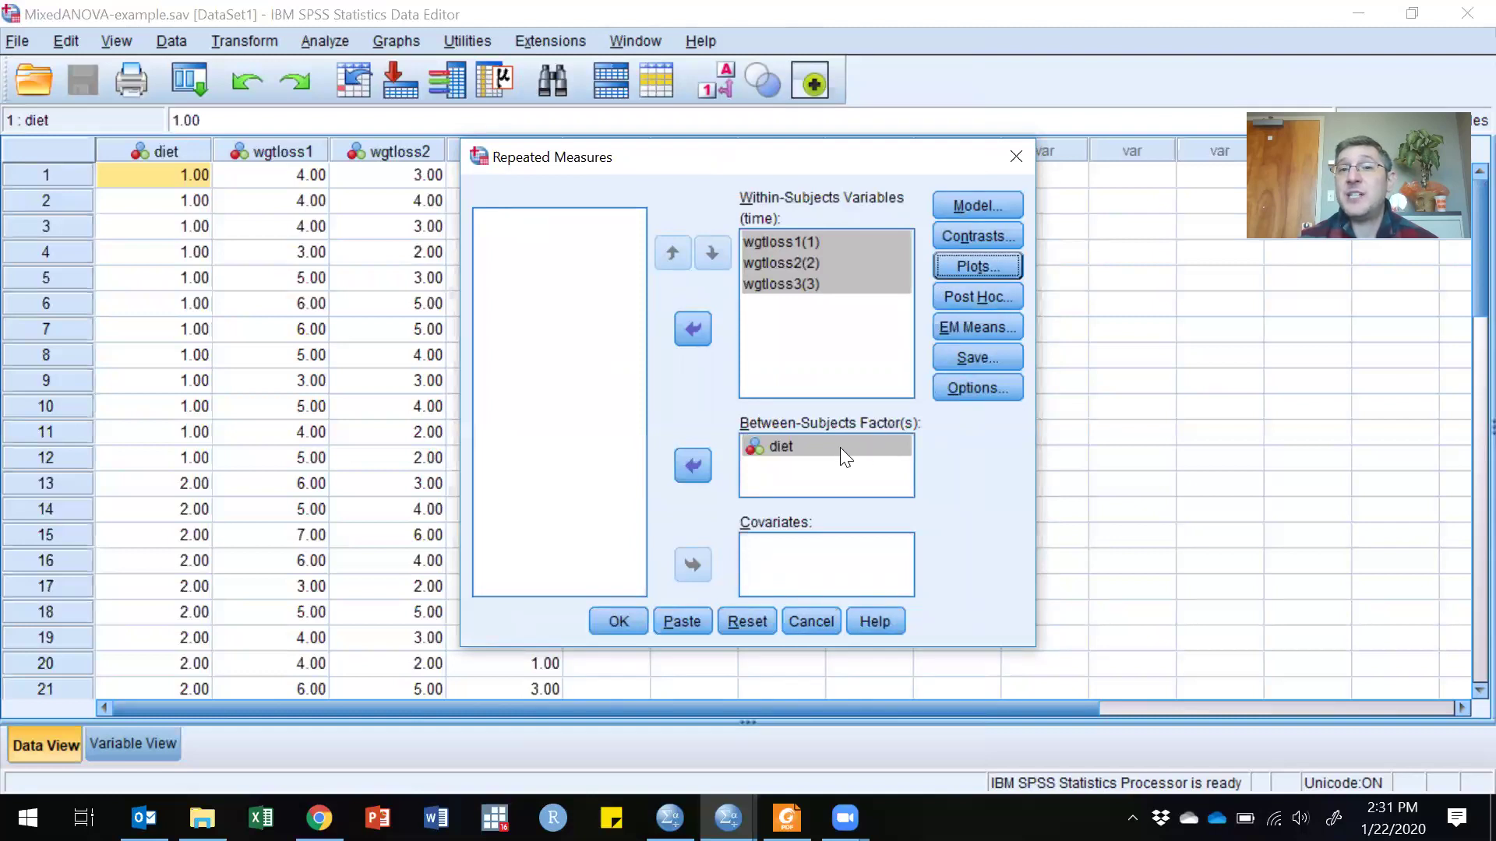
- Request estimated marginal means for diet, time and the diet*time interaction
{"action": "left_click", "coordinate": [971, 326]}
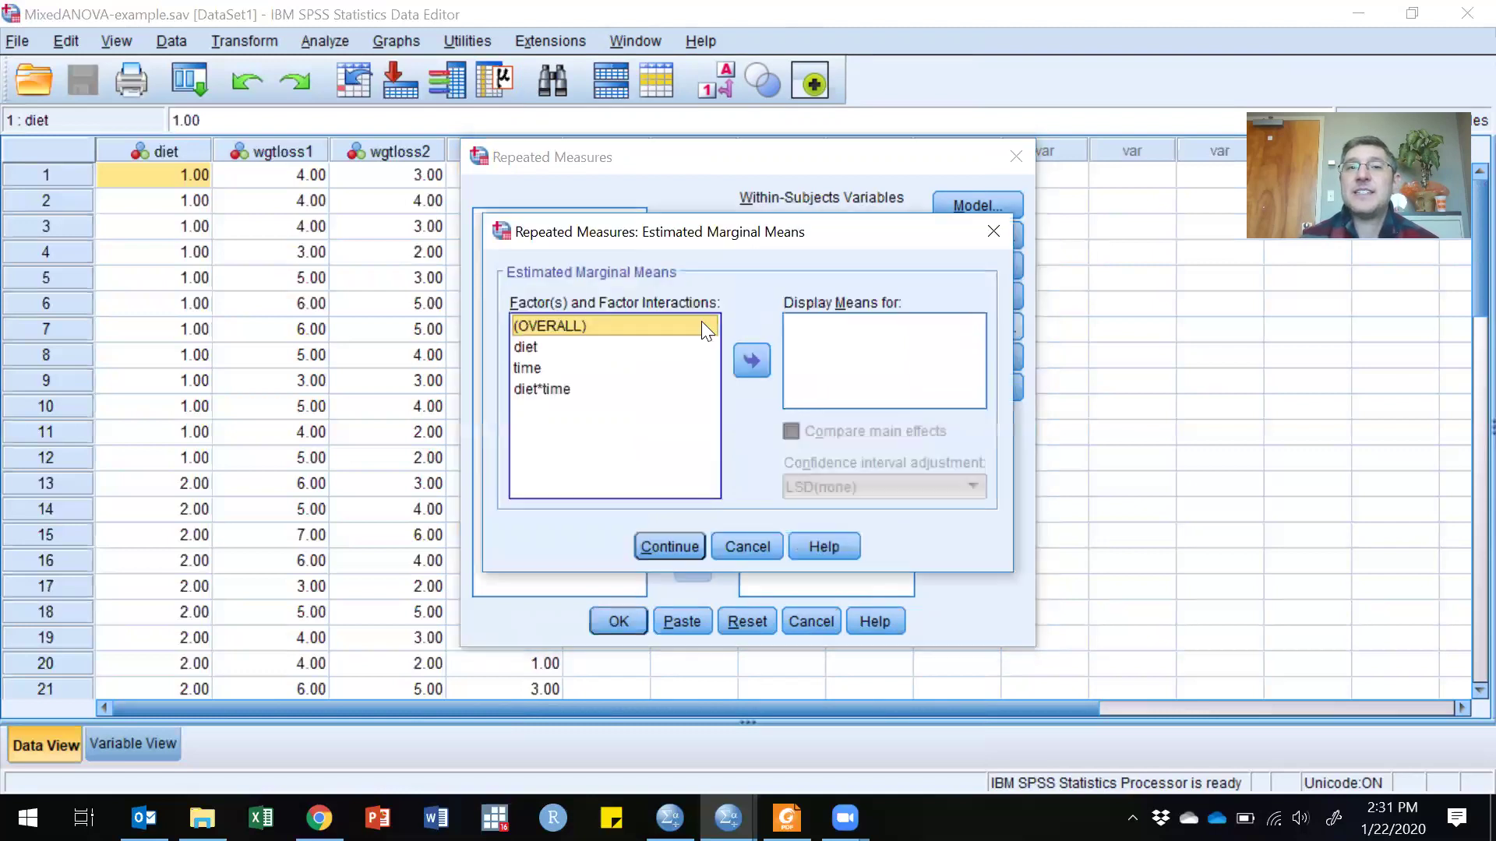
{"action": "left_click", "coordinate": [569, 348]}
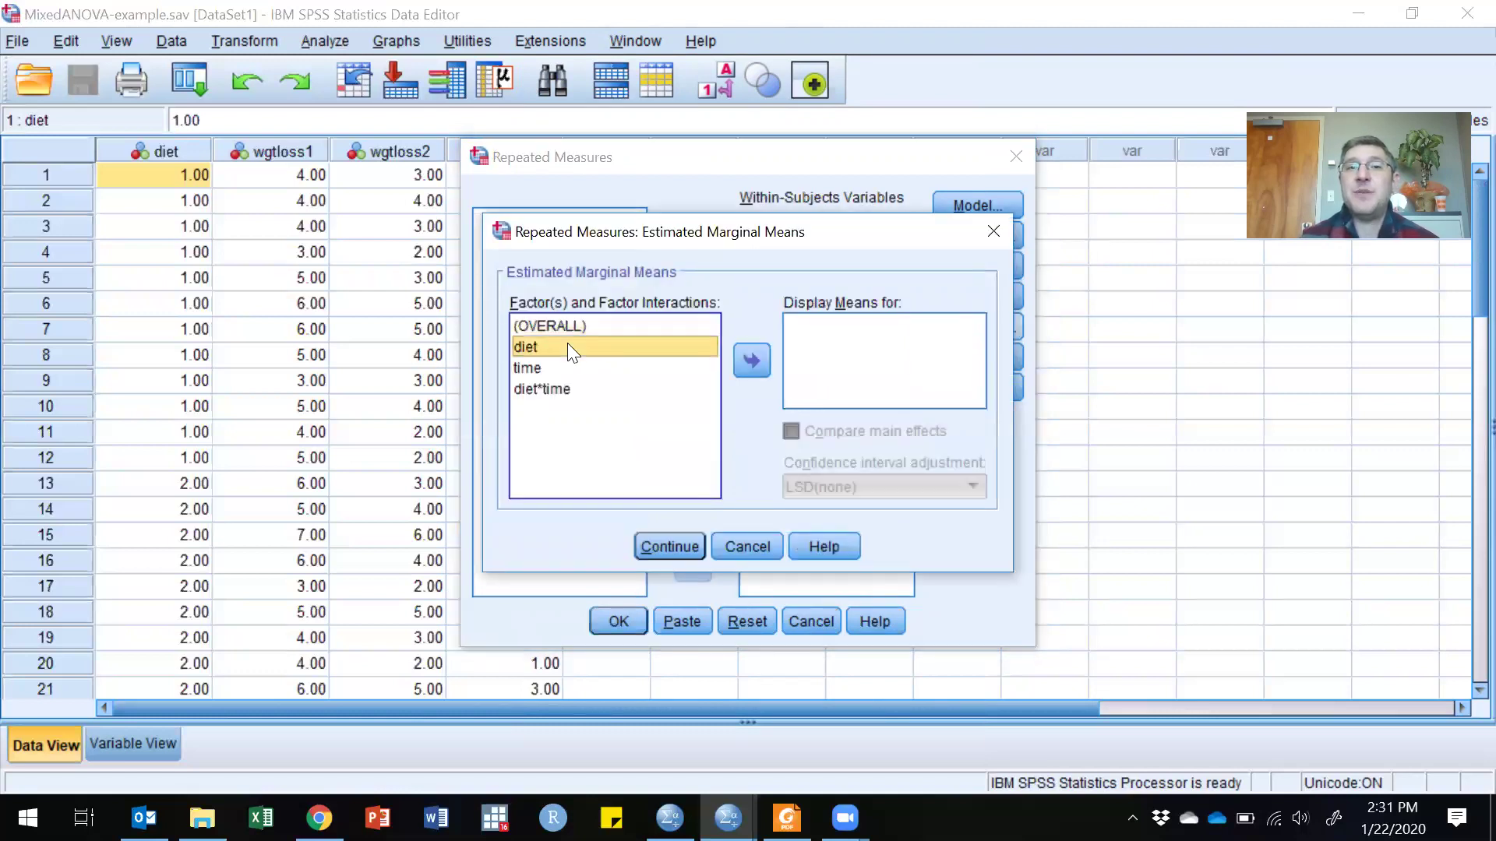
{"action": "key", "text": "shift+Down"}
{"action": "key", "text": "shift+Down"}
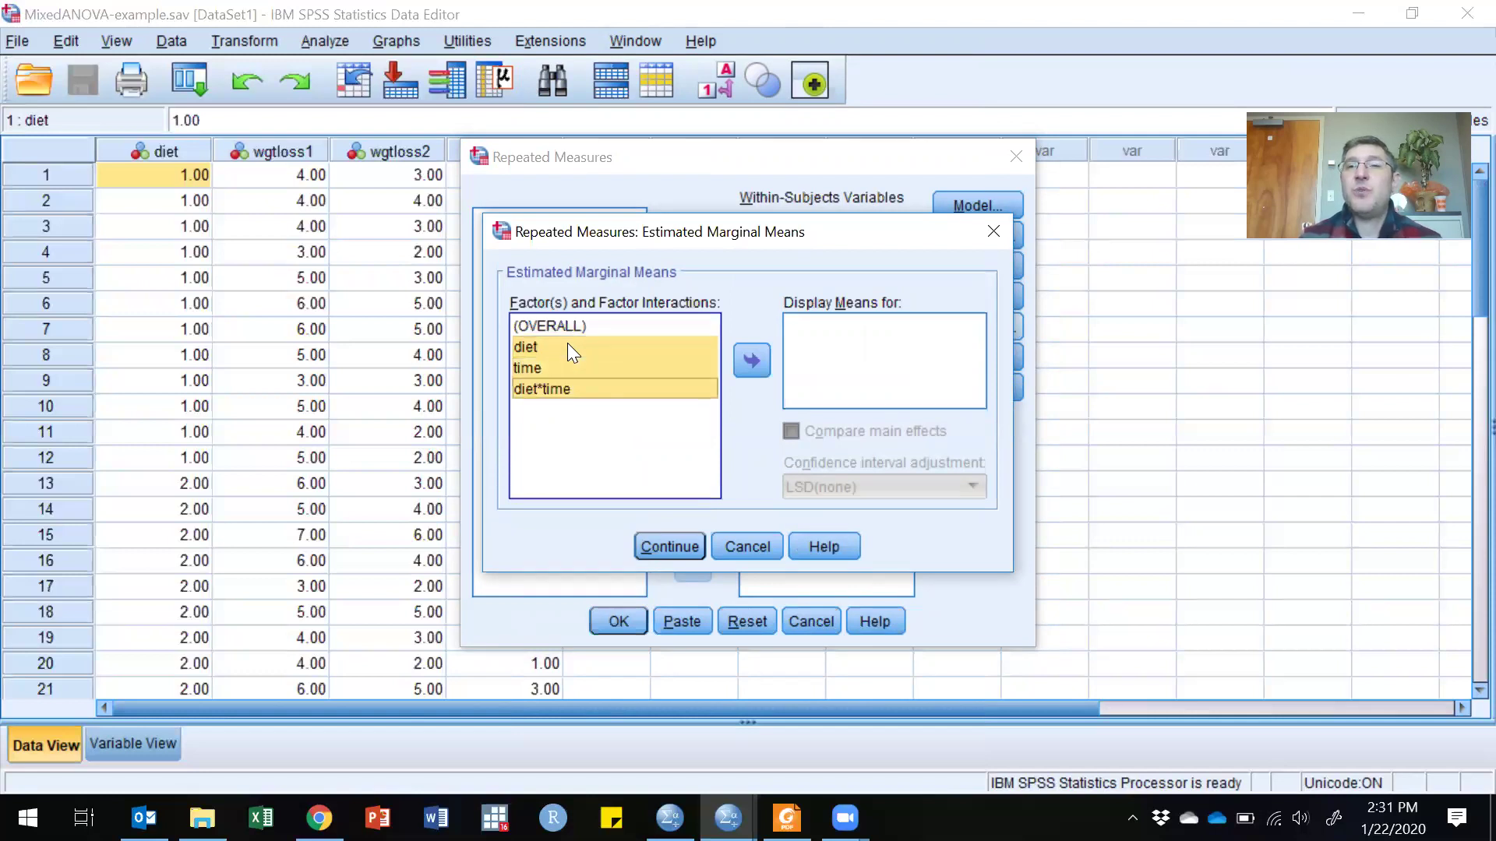
{"action": "left_click", "coordinate": [752, 358]}
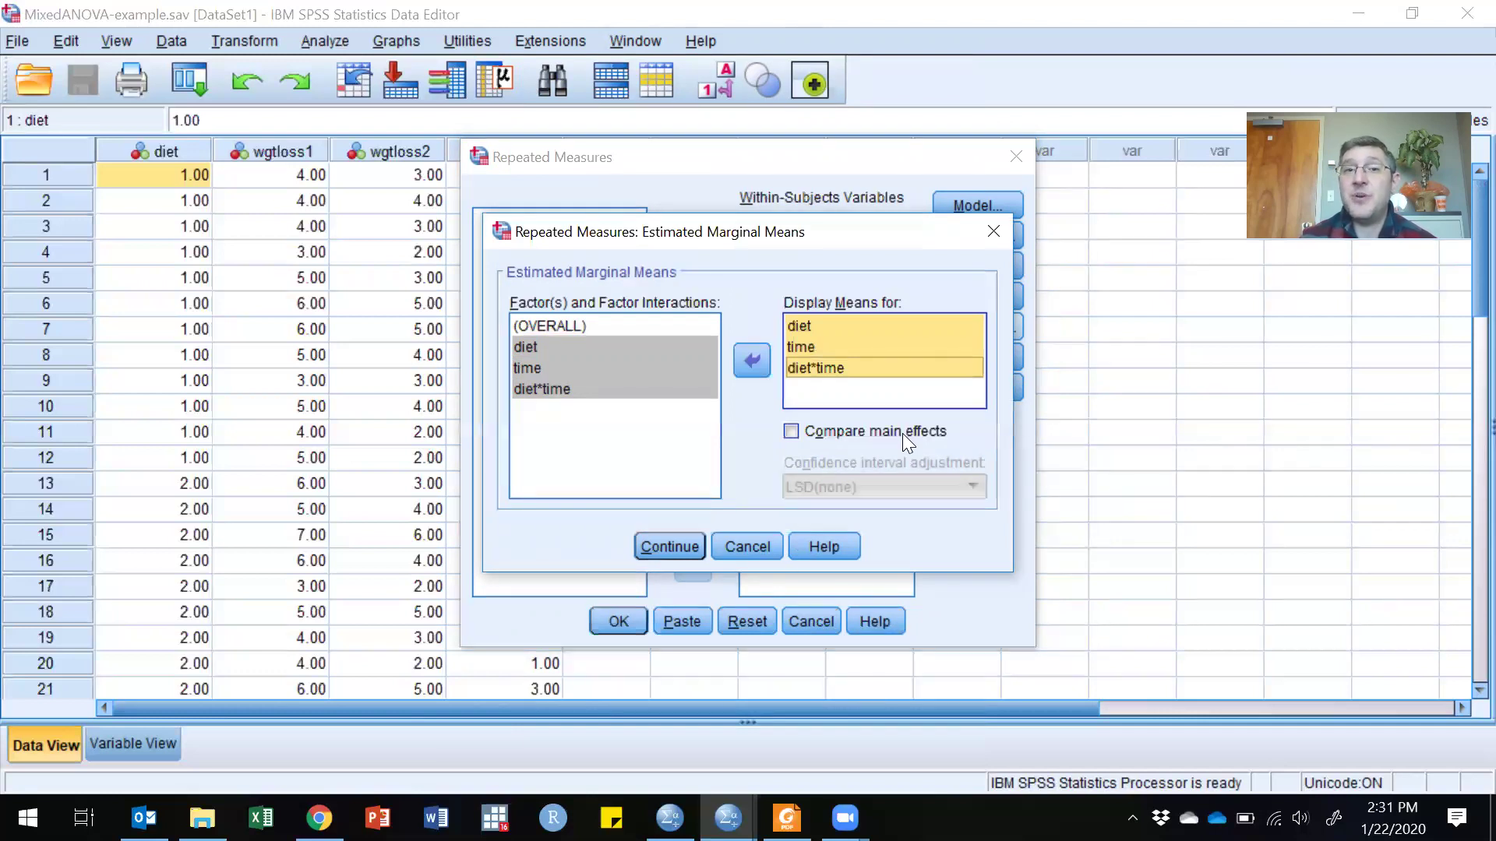
{"action": "left_click", "coordinate": [681, 540]}
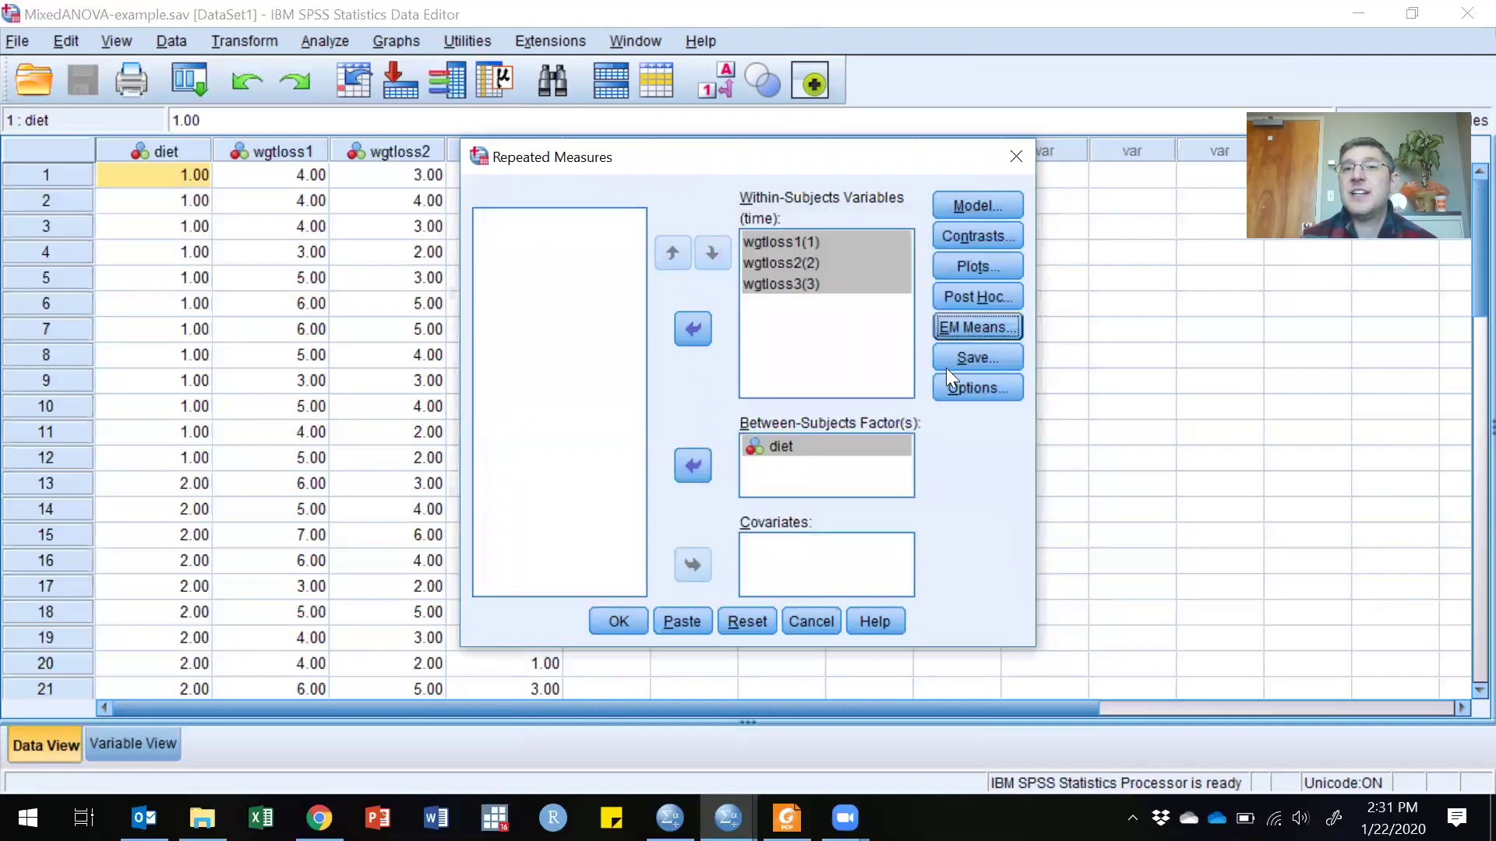
- Request descriptive statistics, estimates of effect size and homogeneity tests, and run the repeated measures analysis
{"action": "left_click", "coordinate": [970, 383]}
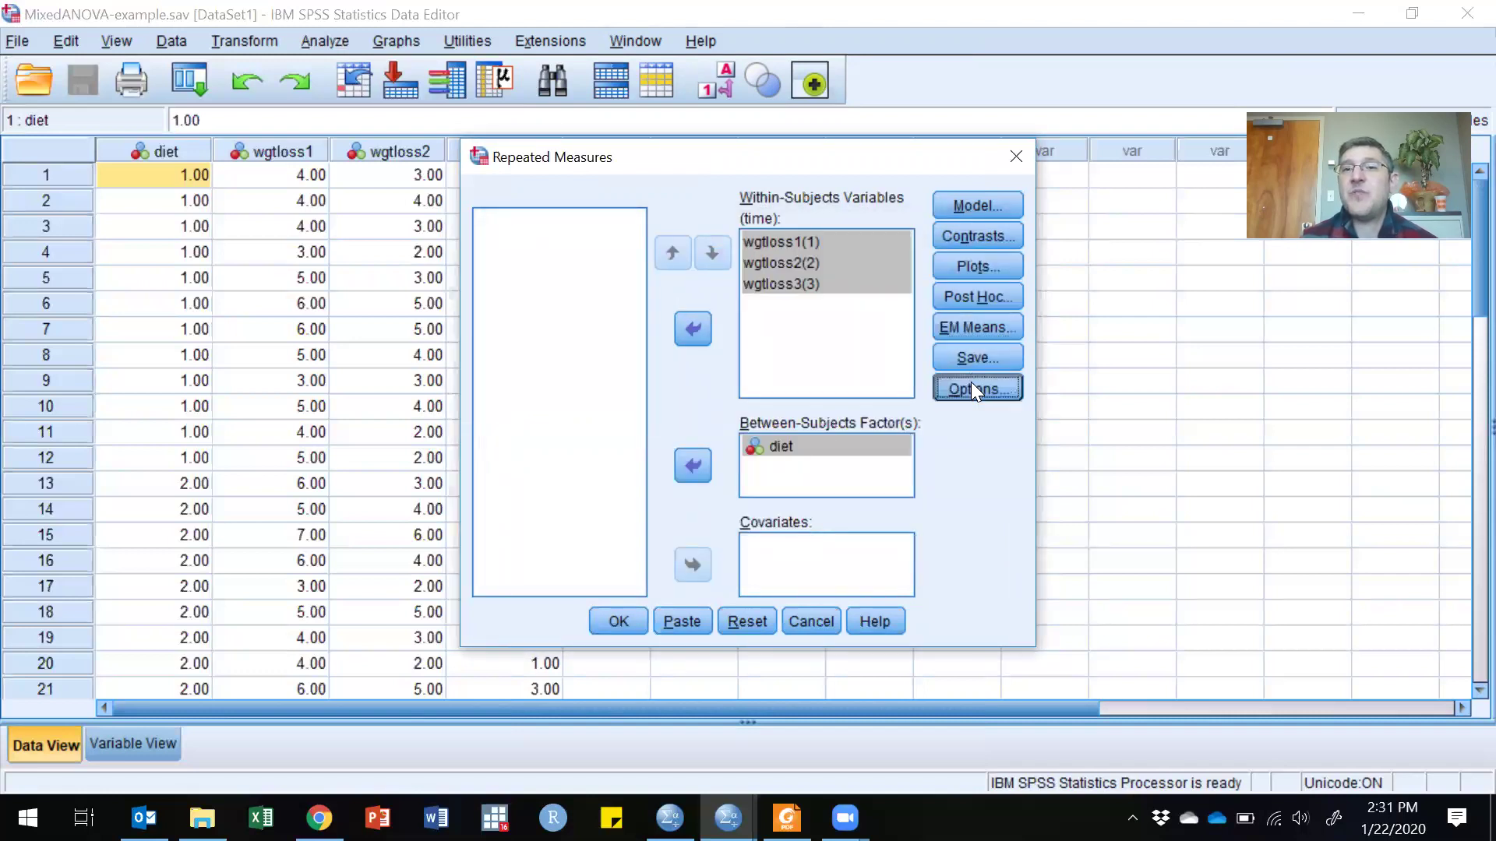
{"action": "left_click", "coordinate": [629, 318]}
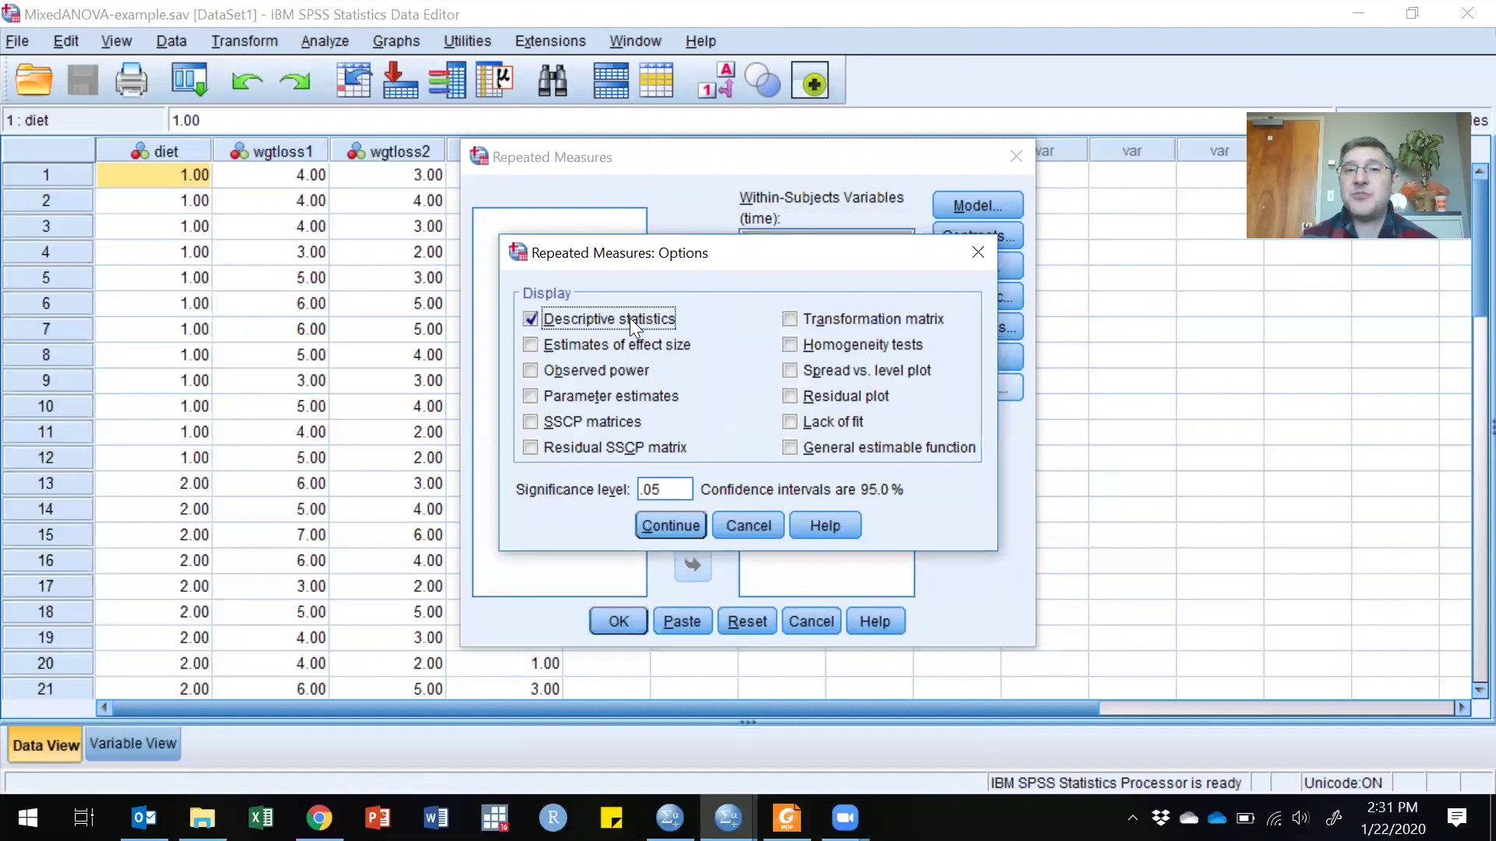
{"action": "left_click", "coordinate": [640, 339]}
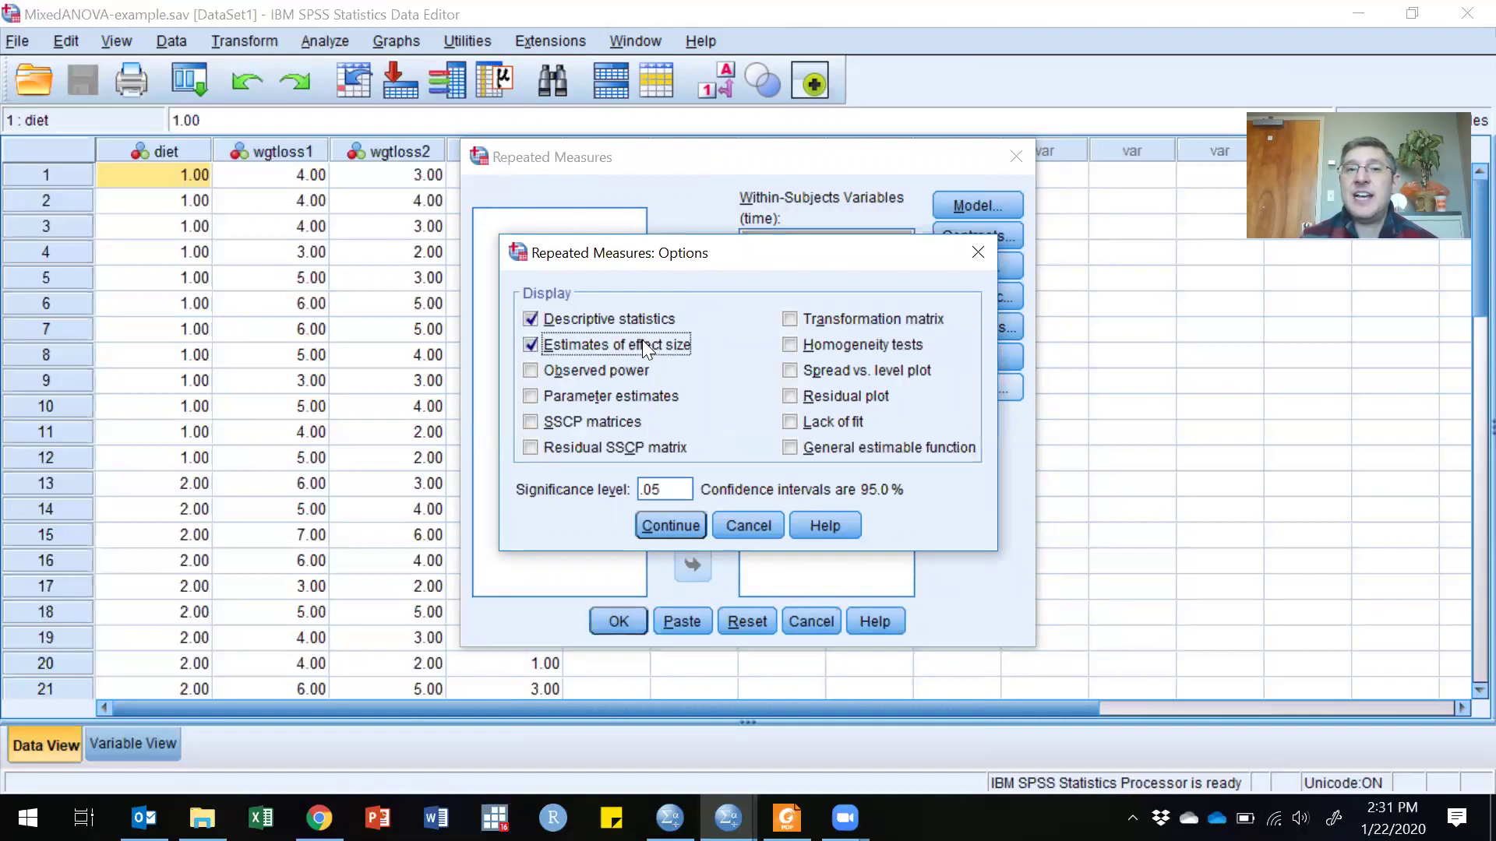
{"action": "left_click", "coordinate": [838, 348]}
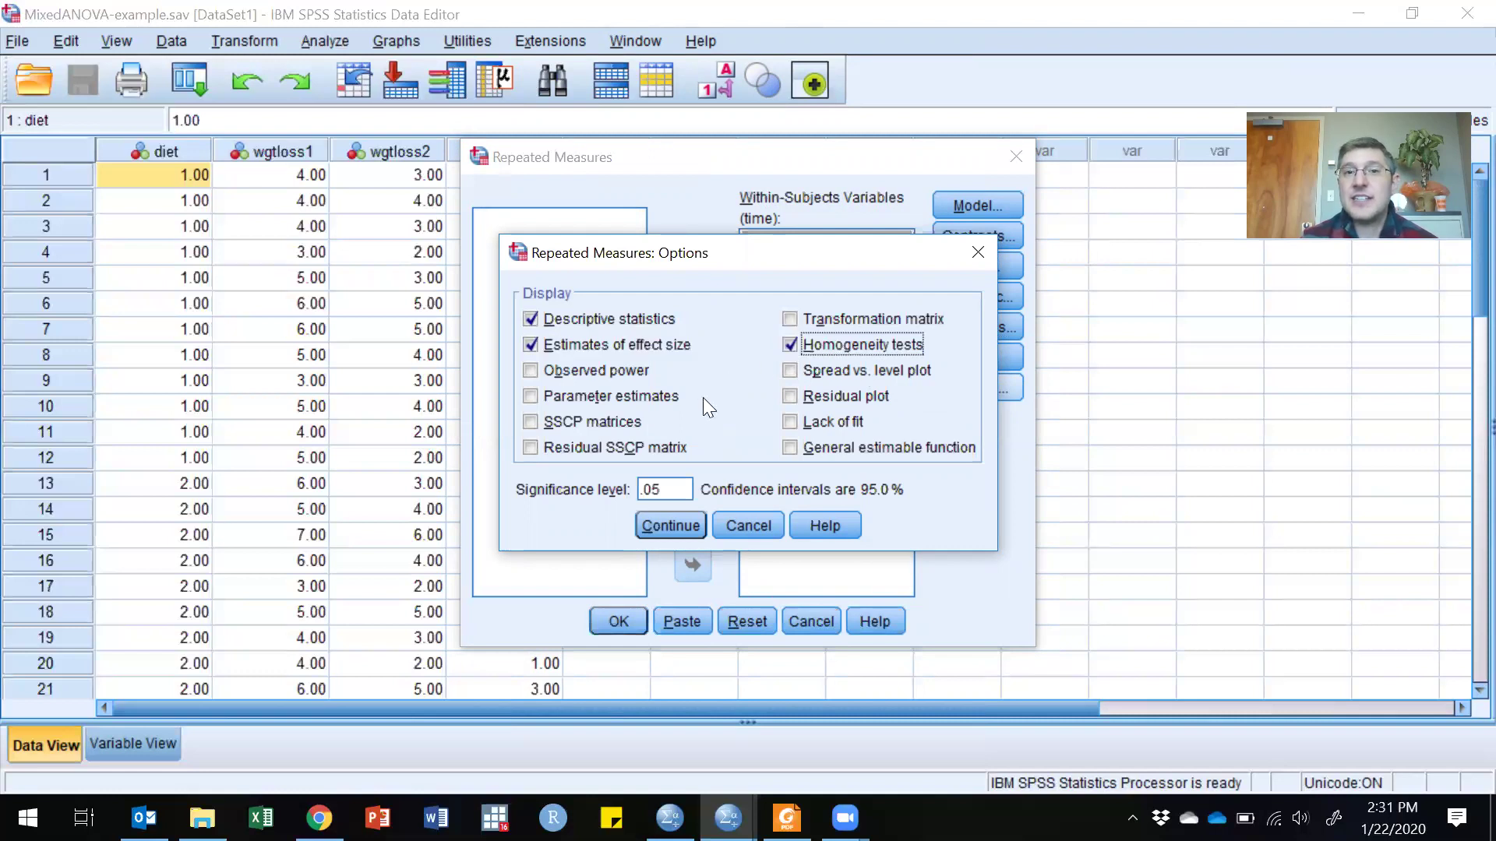
{"action": "left_click", "coordinate": [667, 528]}
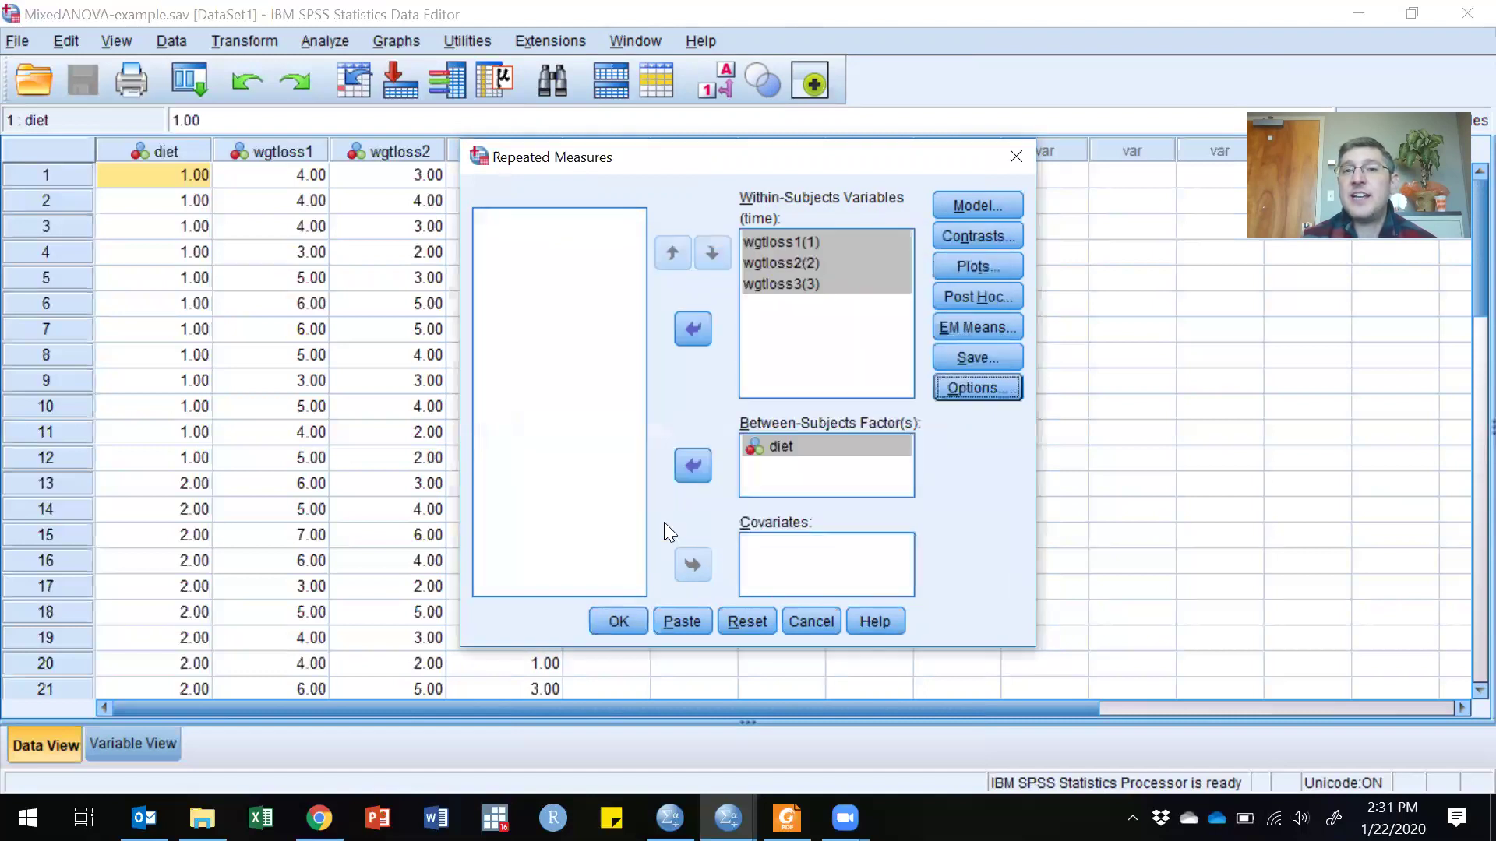
{"action": "left_click", "coordinate": [625, 617]}
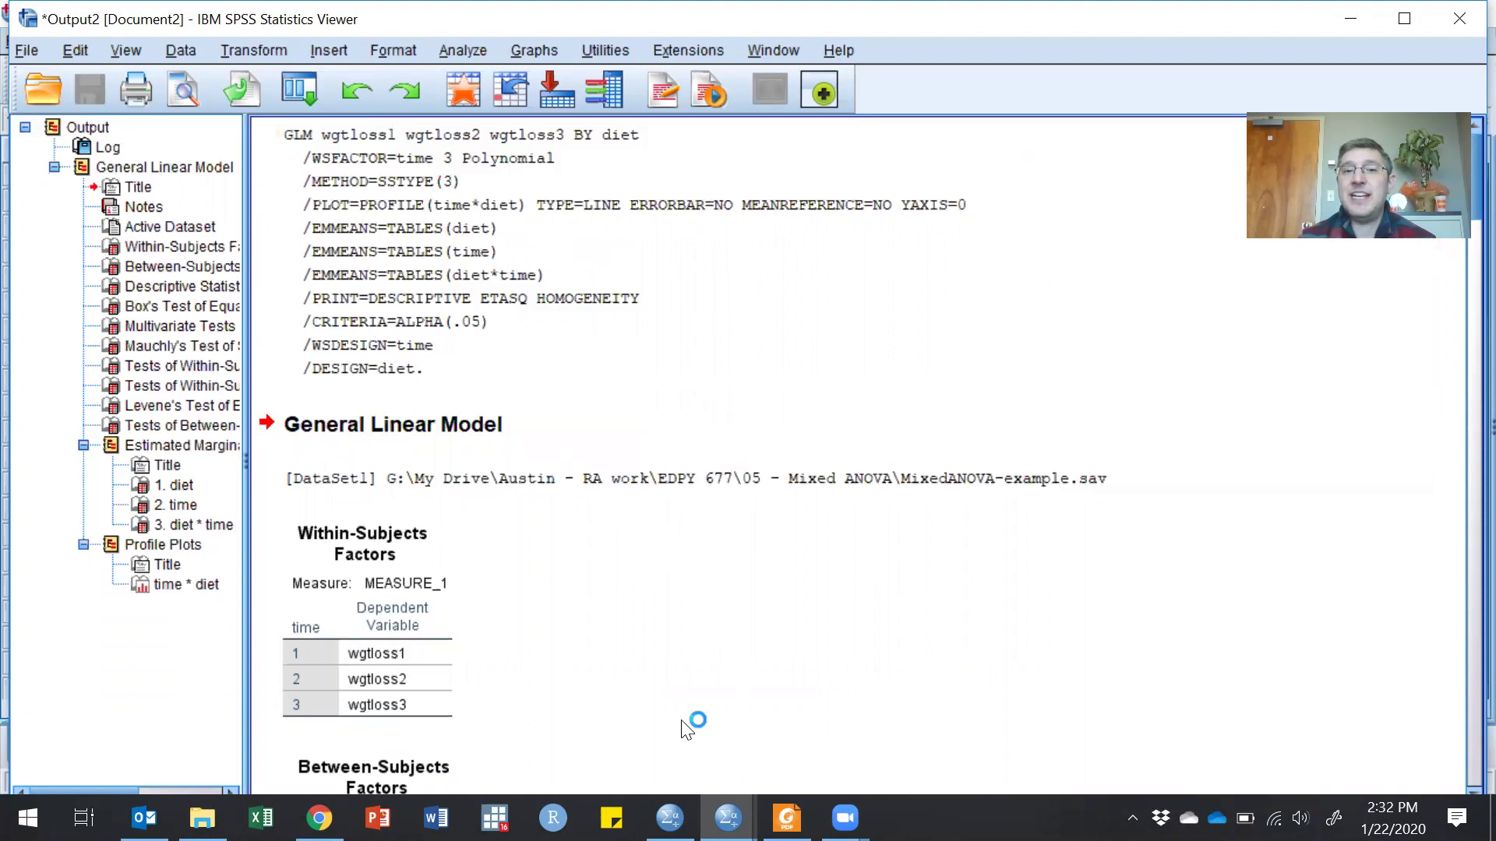
- Look at the prepared GLM commands in Mixed Example Syntax.sps and return to the output
{"action": "left_click", "coordinate": [727, 818]}
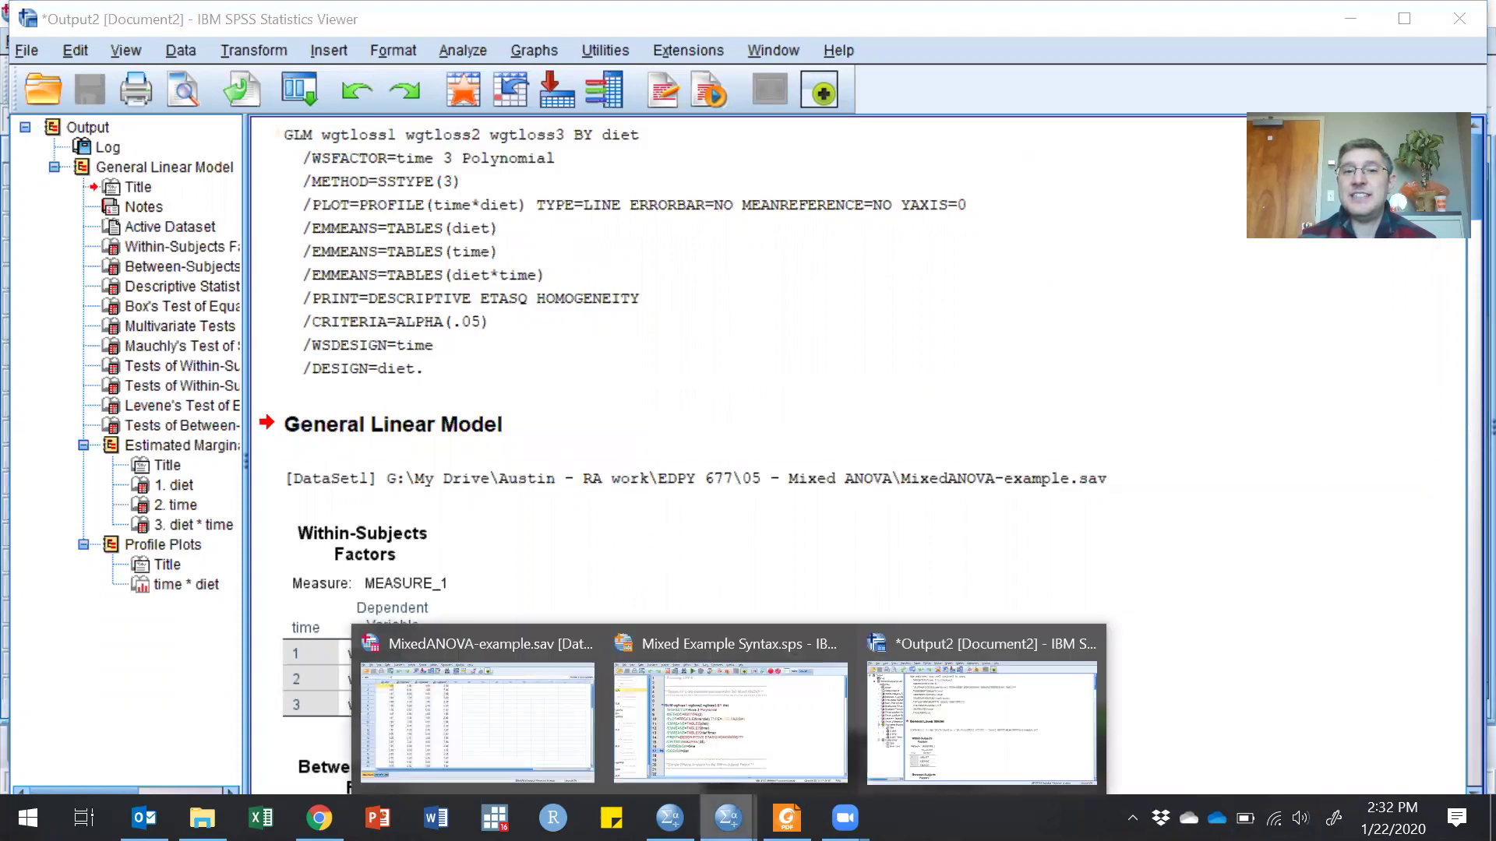
{"action": "left_click", "coordinate": [764, 759]}
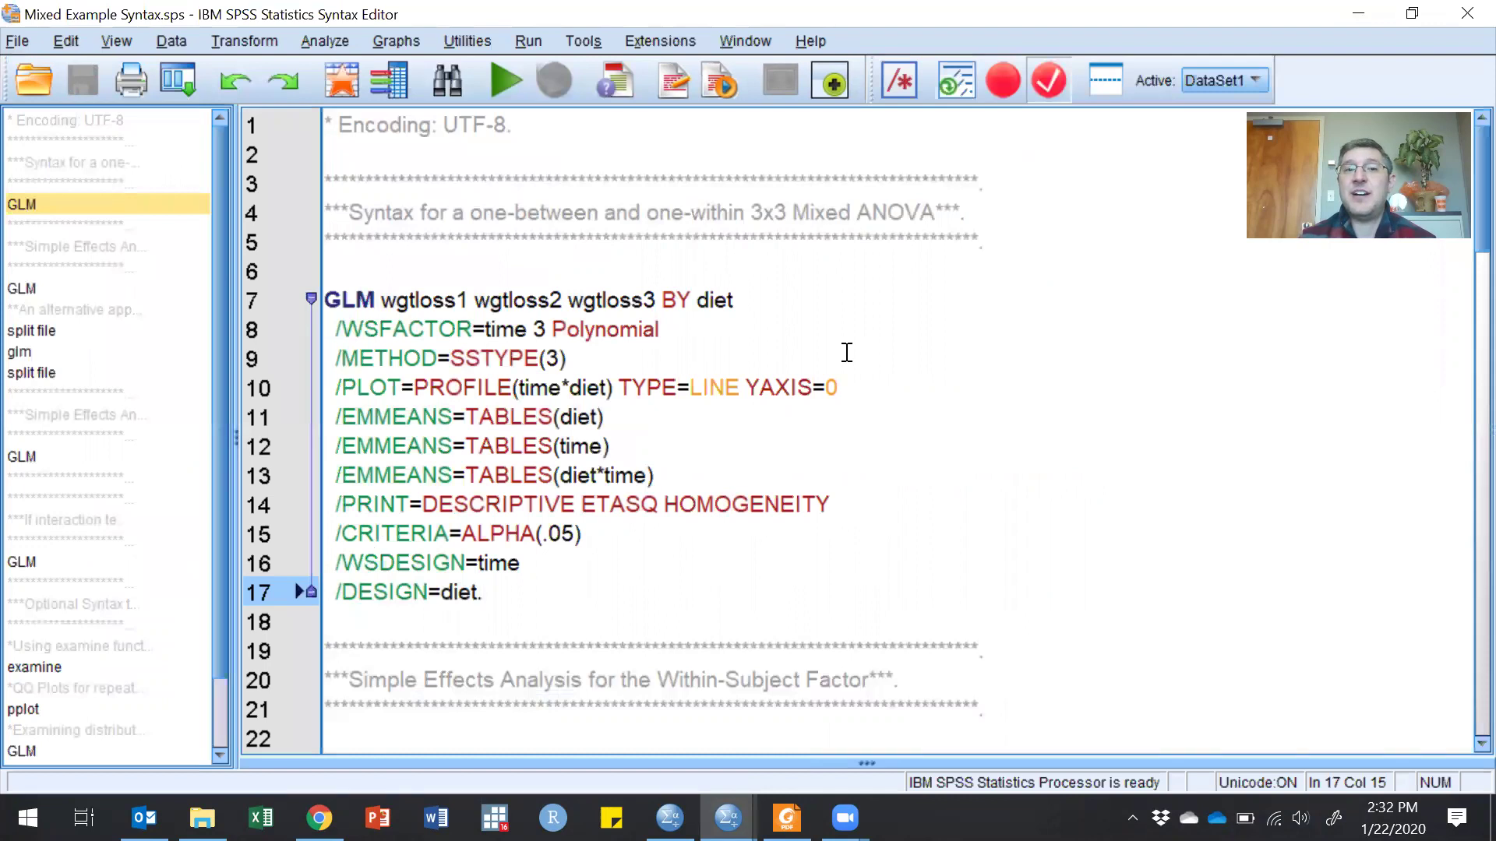
{"action": "left_click", "coordinate": [1358, 13]}
- Examine the Within-Subjects Factors, Between-Subjects Factors and Descriptive Statistics tables in the output
{"action": "scroll", "coordinate": [958, 440], "scroll_direction": "down", "scroll_amount": 3}
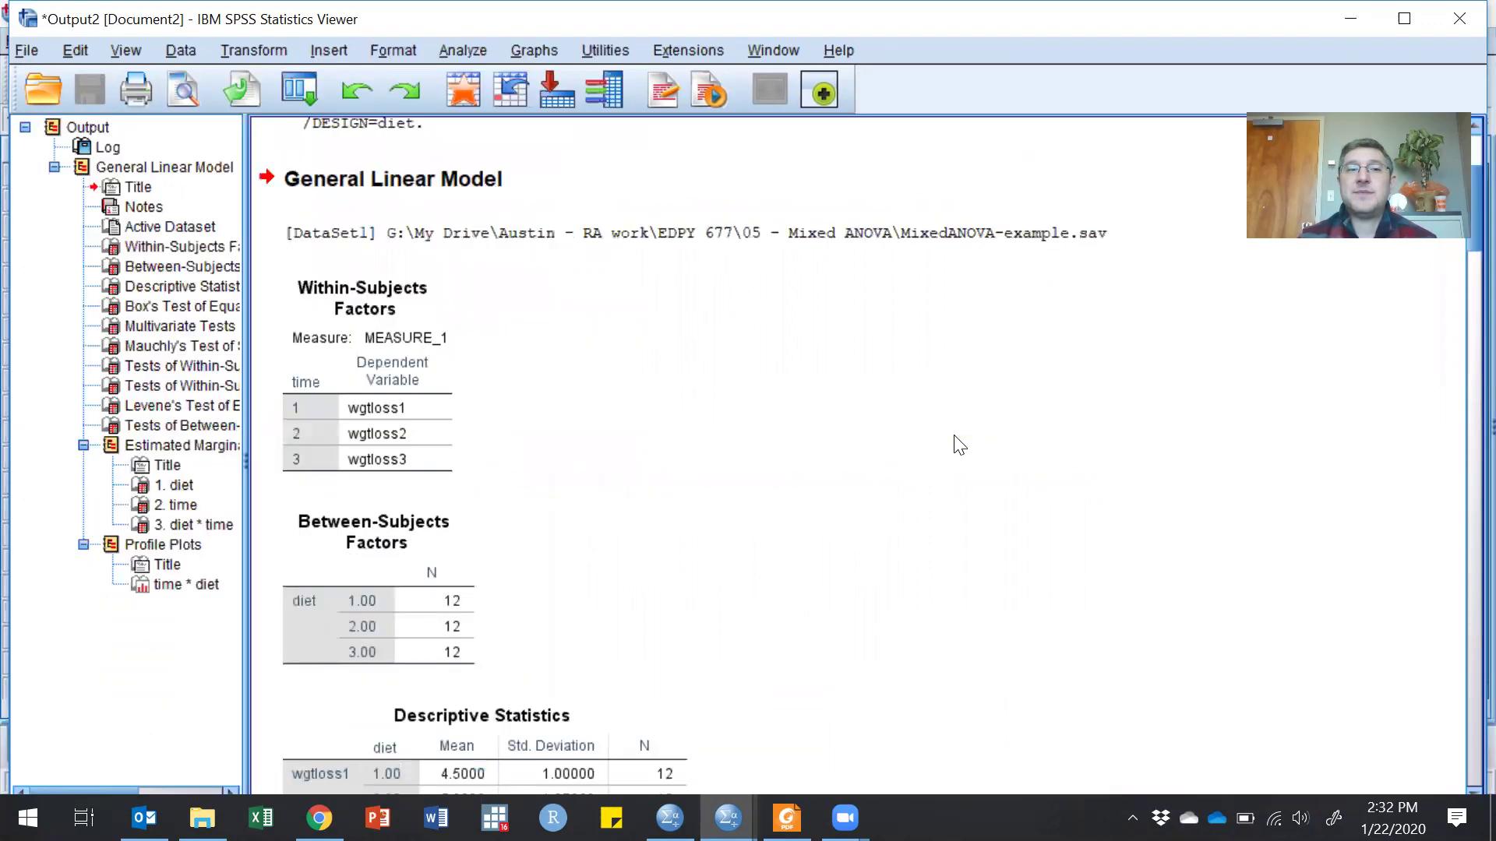
{"action": "scroll", "coordinate": [958, 444], "scroll_direction": "down", "scroll_amount": 3}
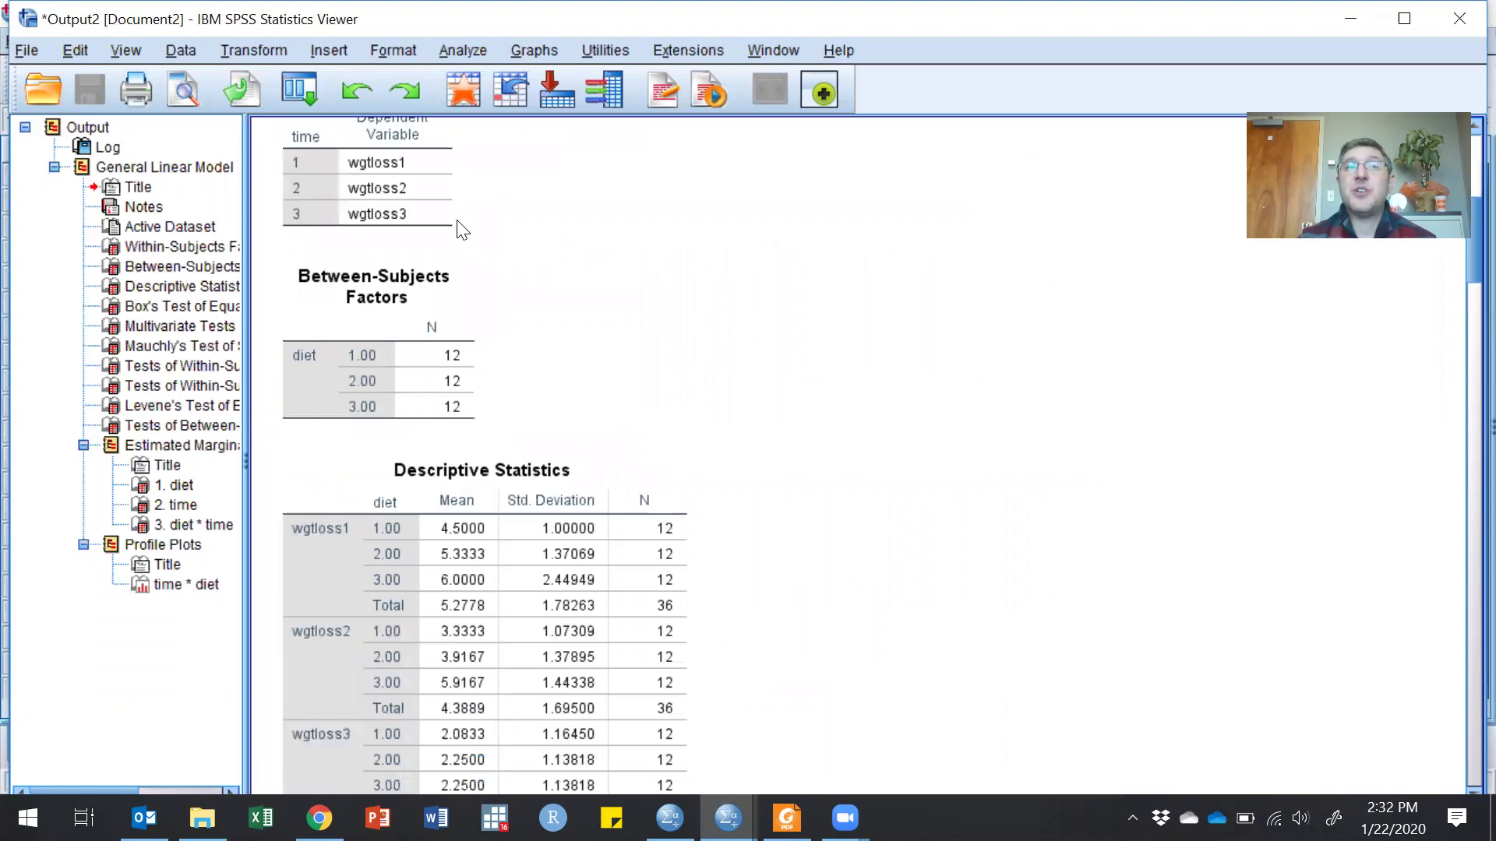
{"action": "left_click", "coordinate": [404, 209]}
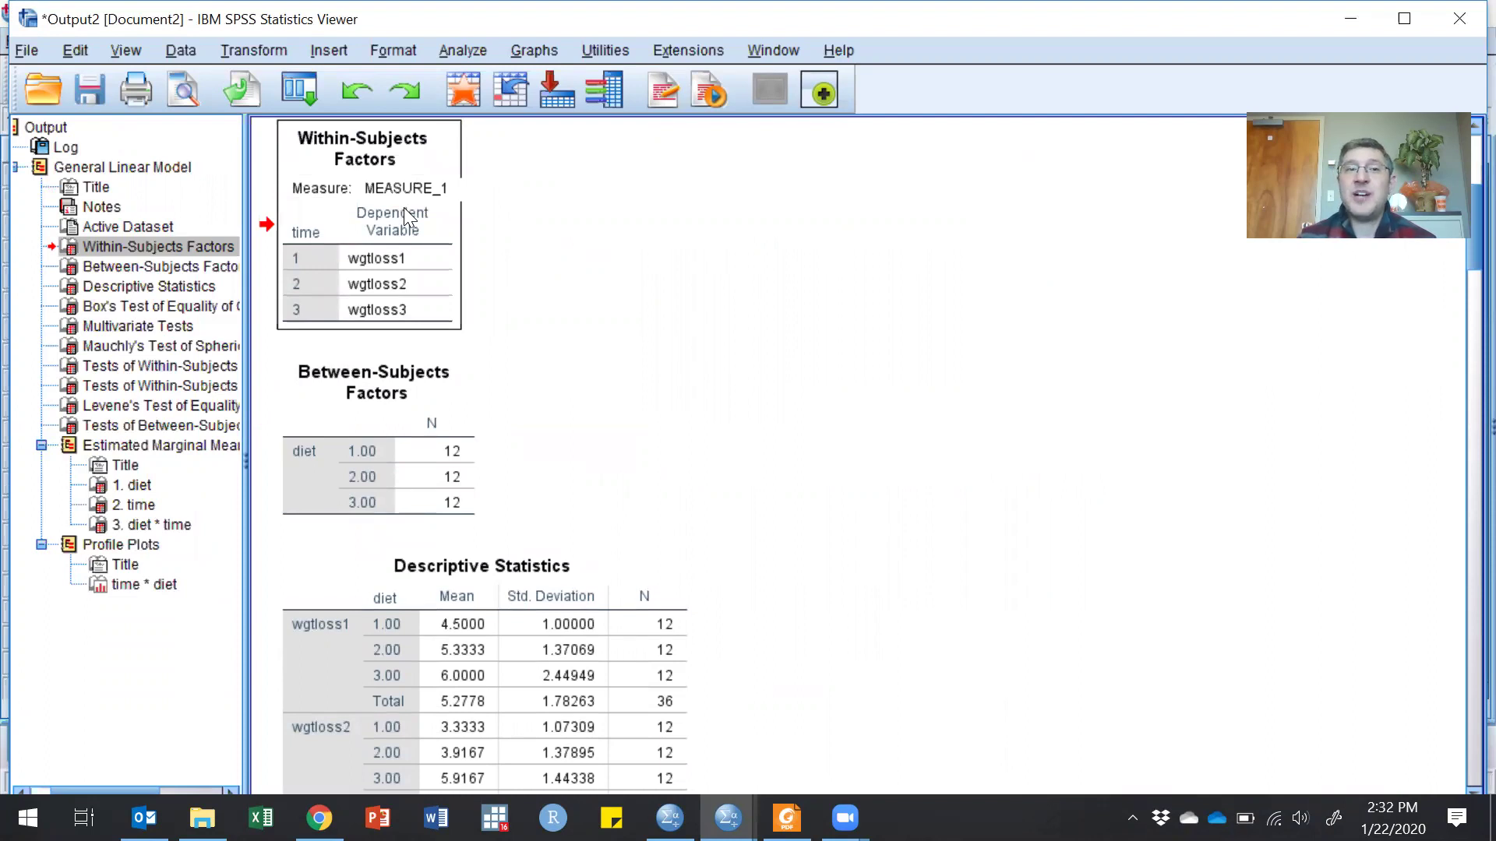
{"action": "key", "text": "Down"}
{"action": "left_click", "coordinate": [402, 466]}
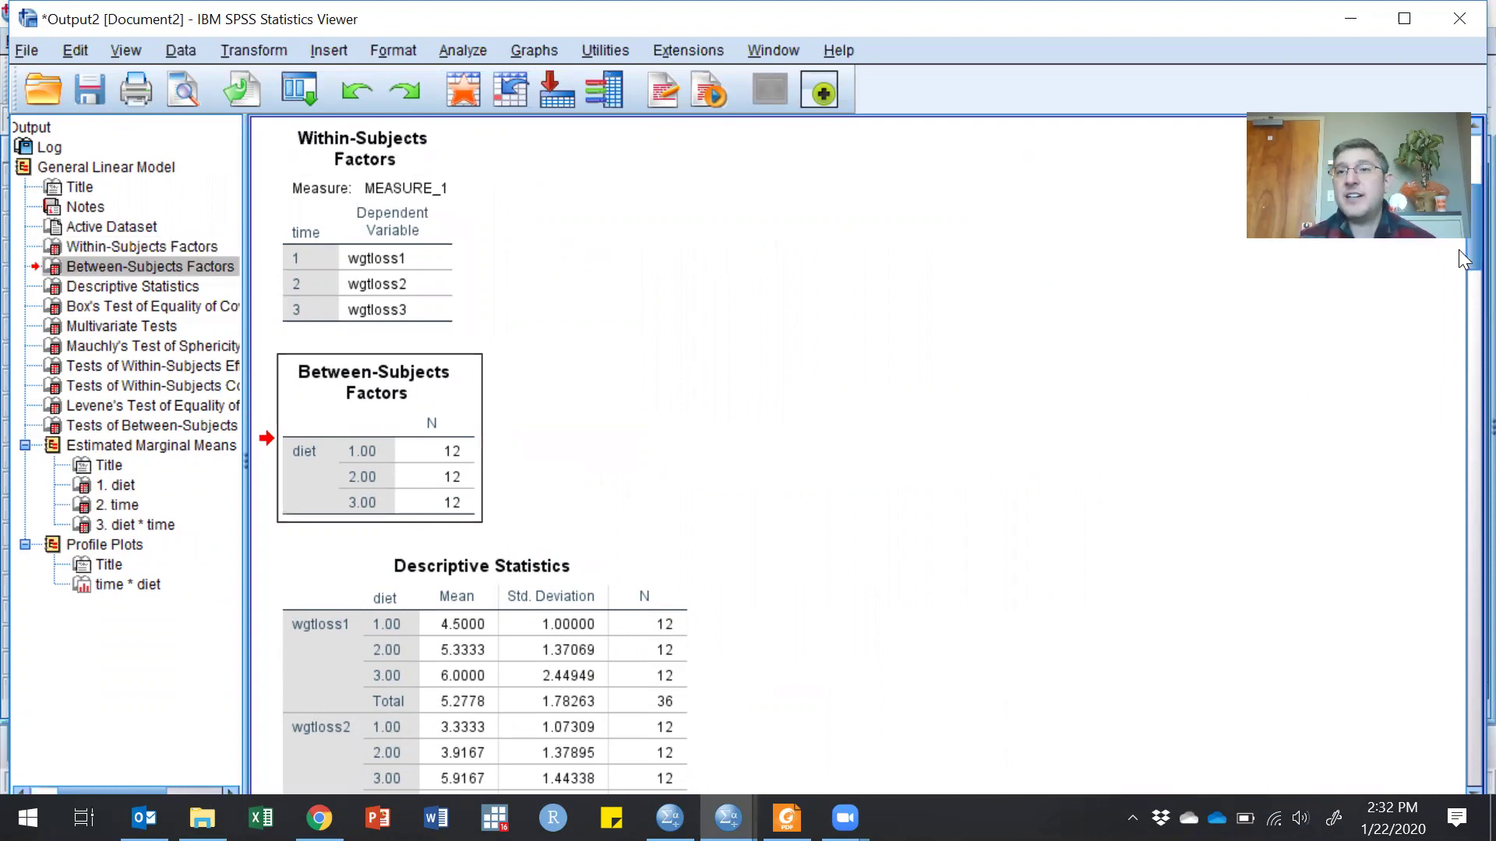
{"action": "scroll", "coordinate": [1458, 253], "scroll_direction": "down", "scroll_amount": 2}
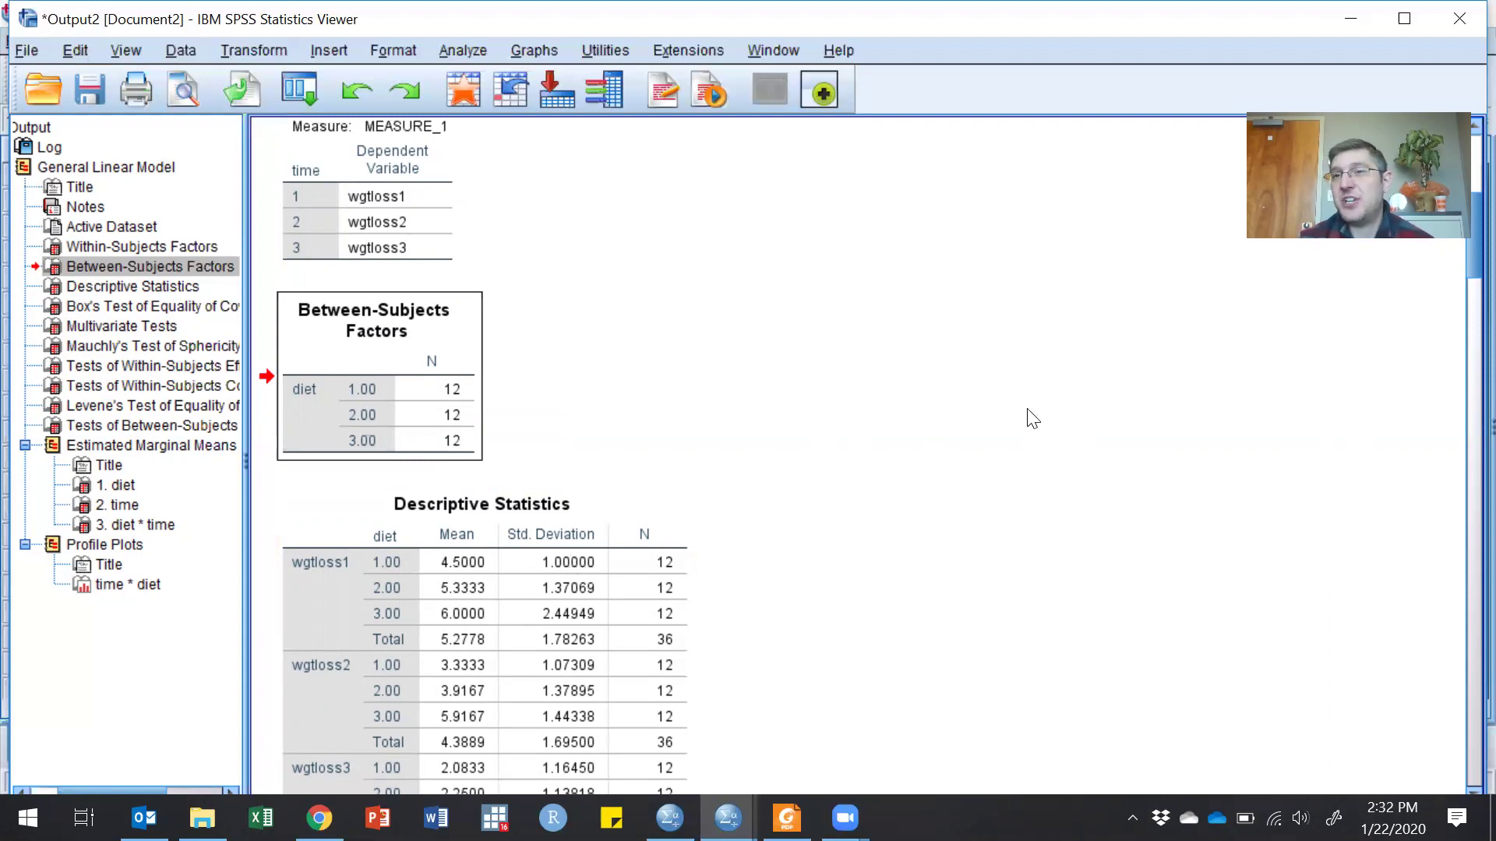
- Examine Box's Test of Equality of Covariance Matrices, the Multivariate Tests and Mauchly's Test of Sphericity
{"action": "left_click_drag", "start_coordinate": [1458, 270], "coordinate": [1471, 359]}
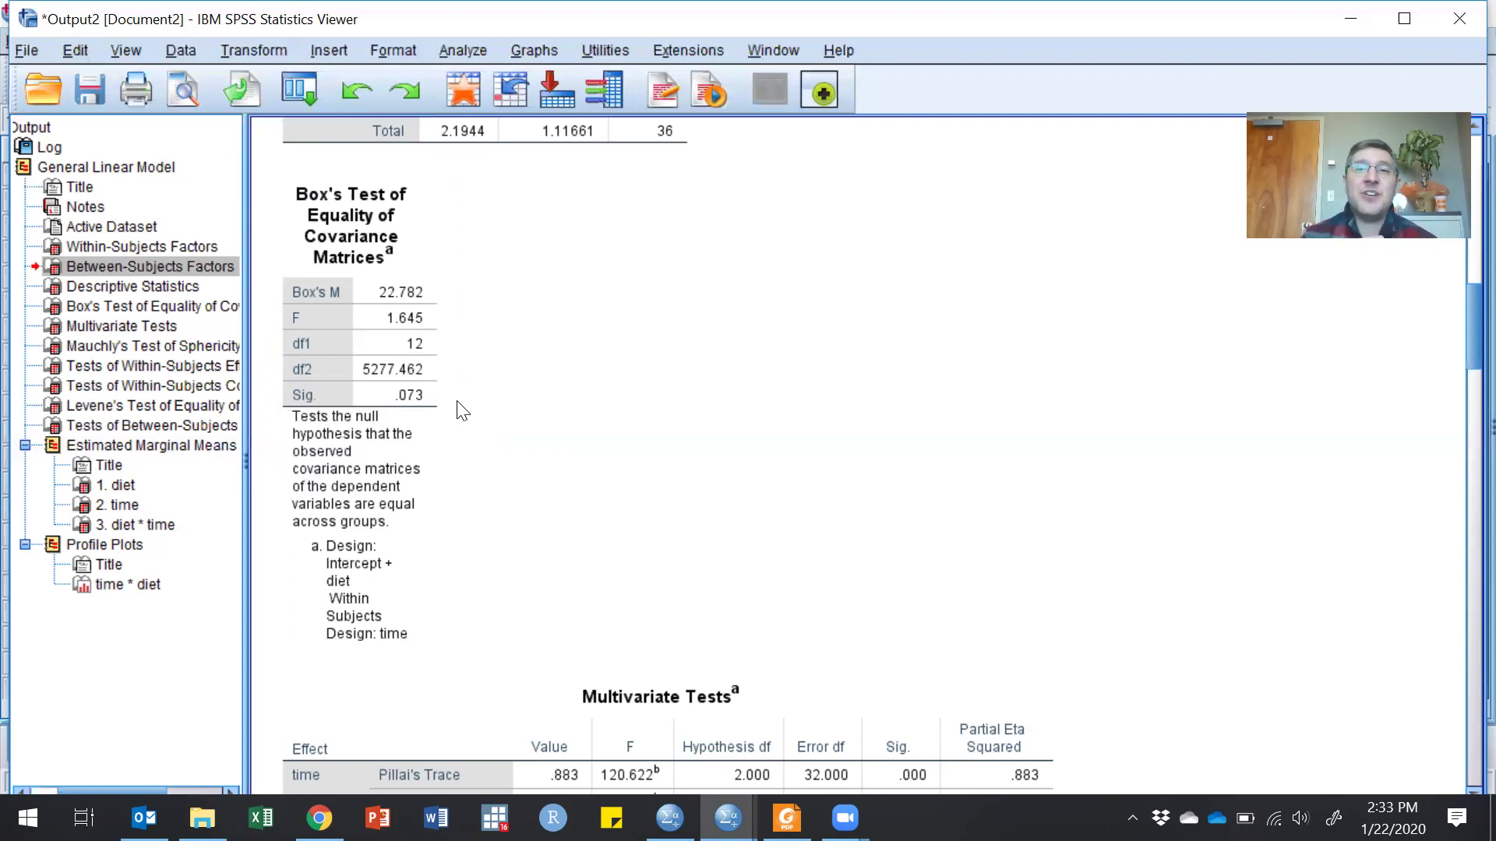
{"action": "scroll", "coordinate": [463, 411], "scroll_direction": "down", "scroll_amount": 3}
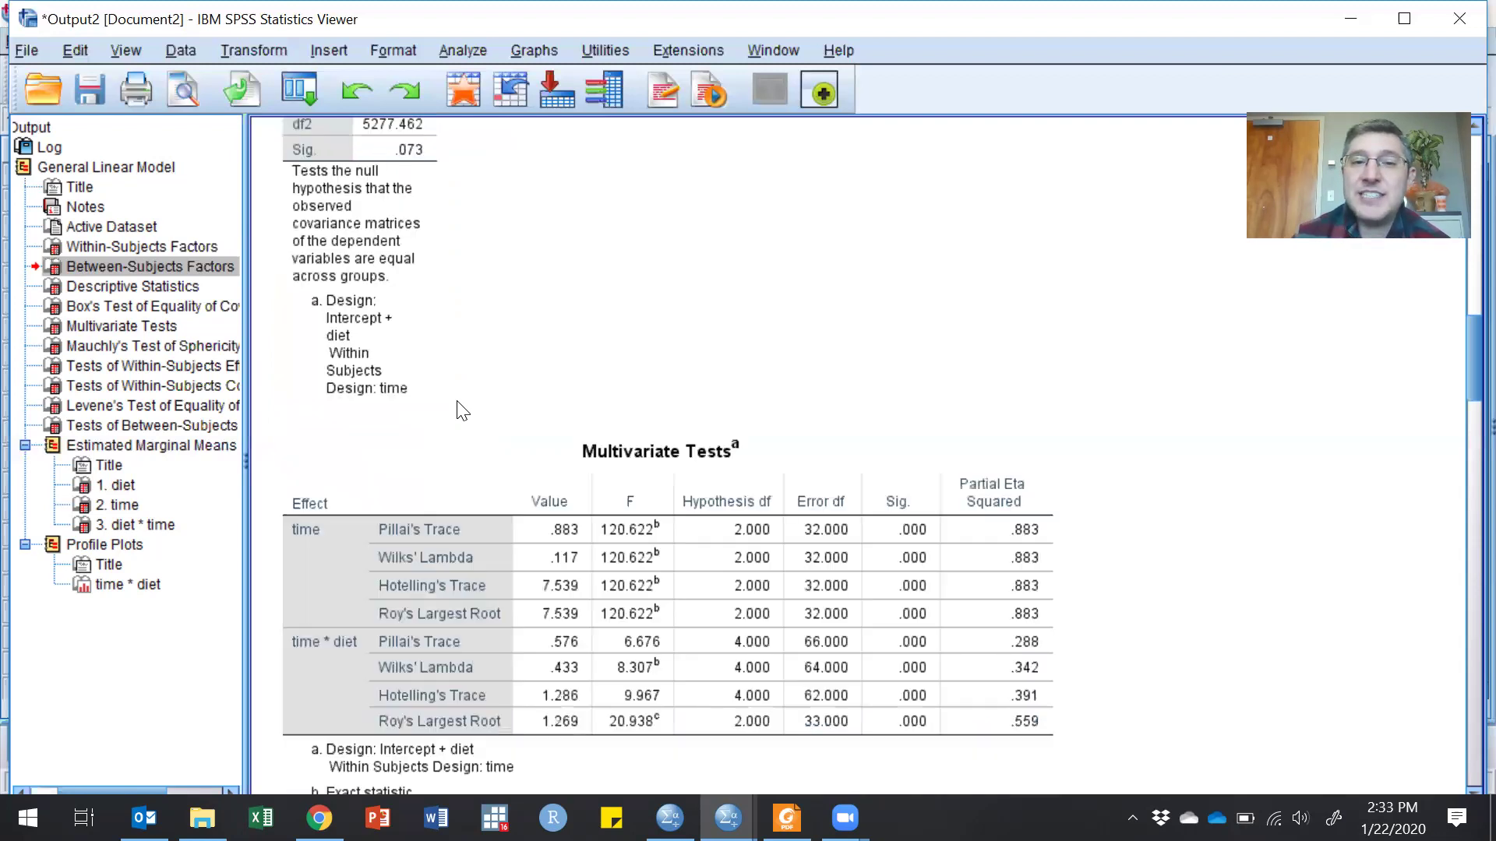
{"action": "scroll", "coordinate": [463, 411], "scroll_direction": "down", "scroll_amount": 3}
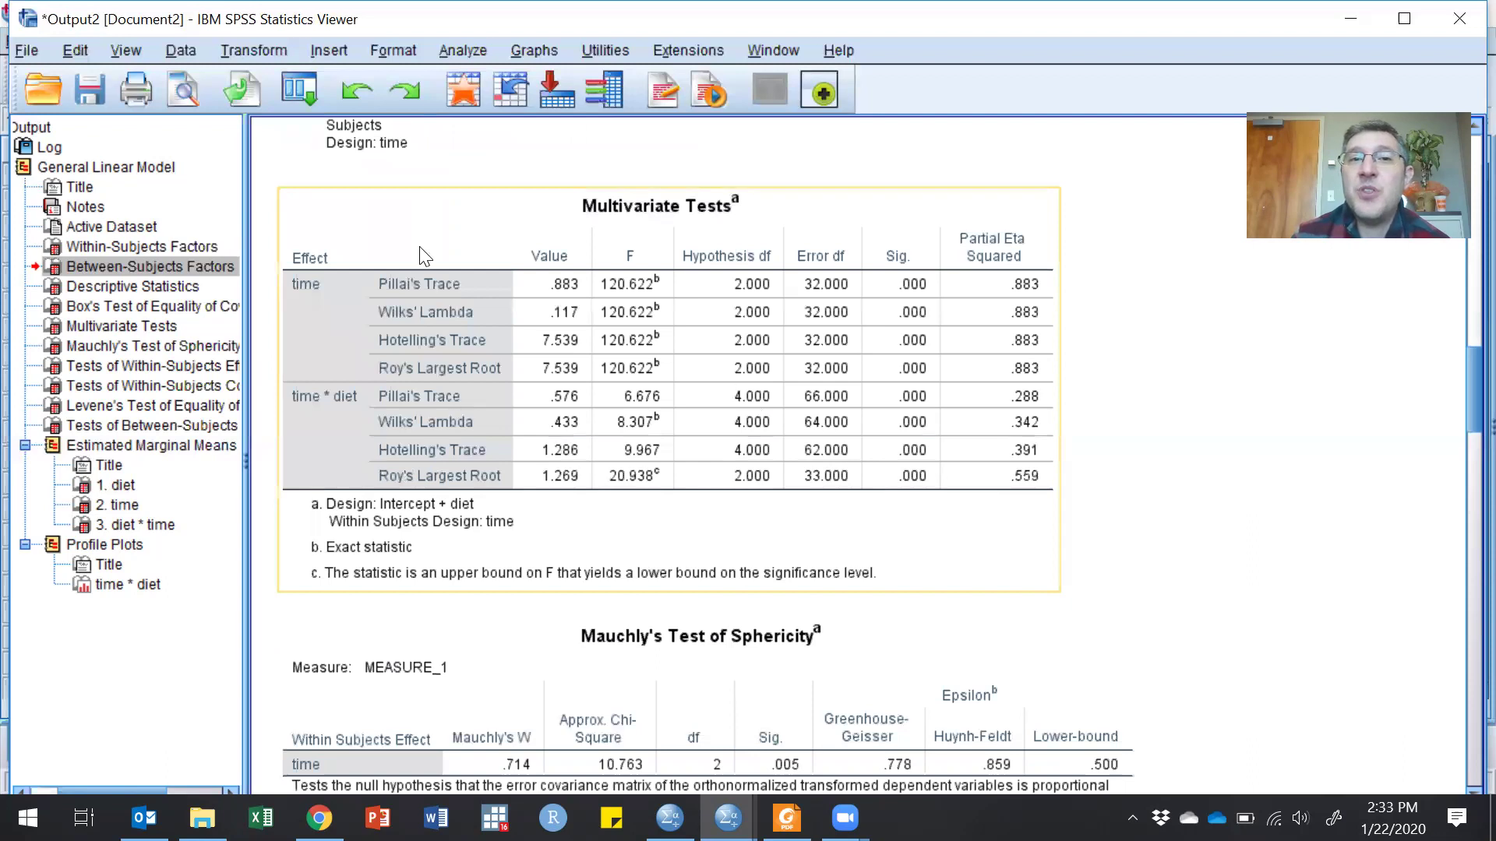
{"action": "left_click", "coordinate": [663, 319]}
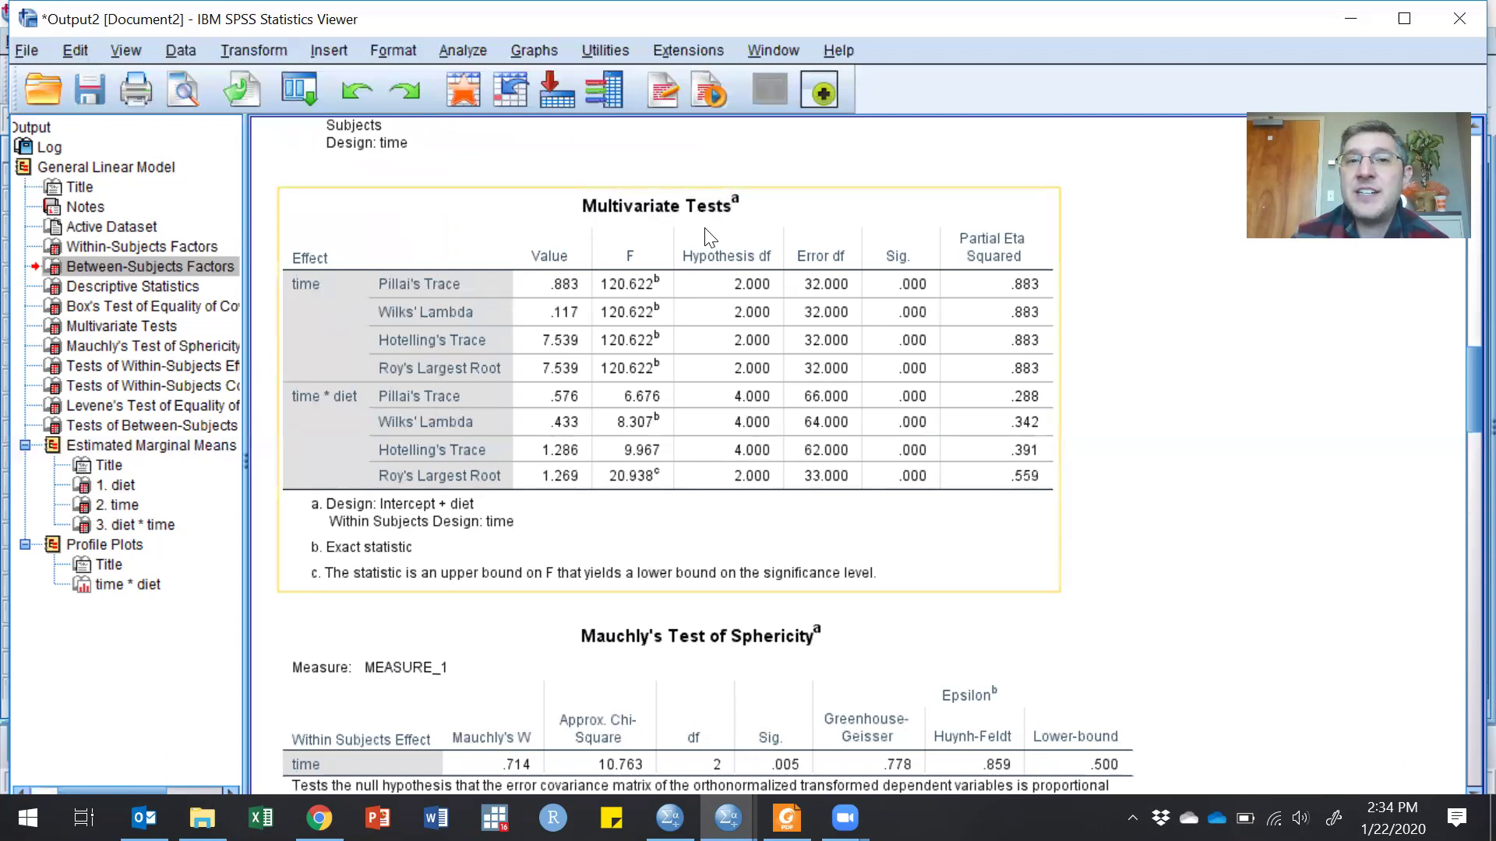
{"action": "scroll", "coordinate": [1249, 591], "scroll_direction": "down", "scroll_amount": 6}
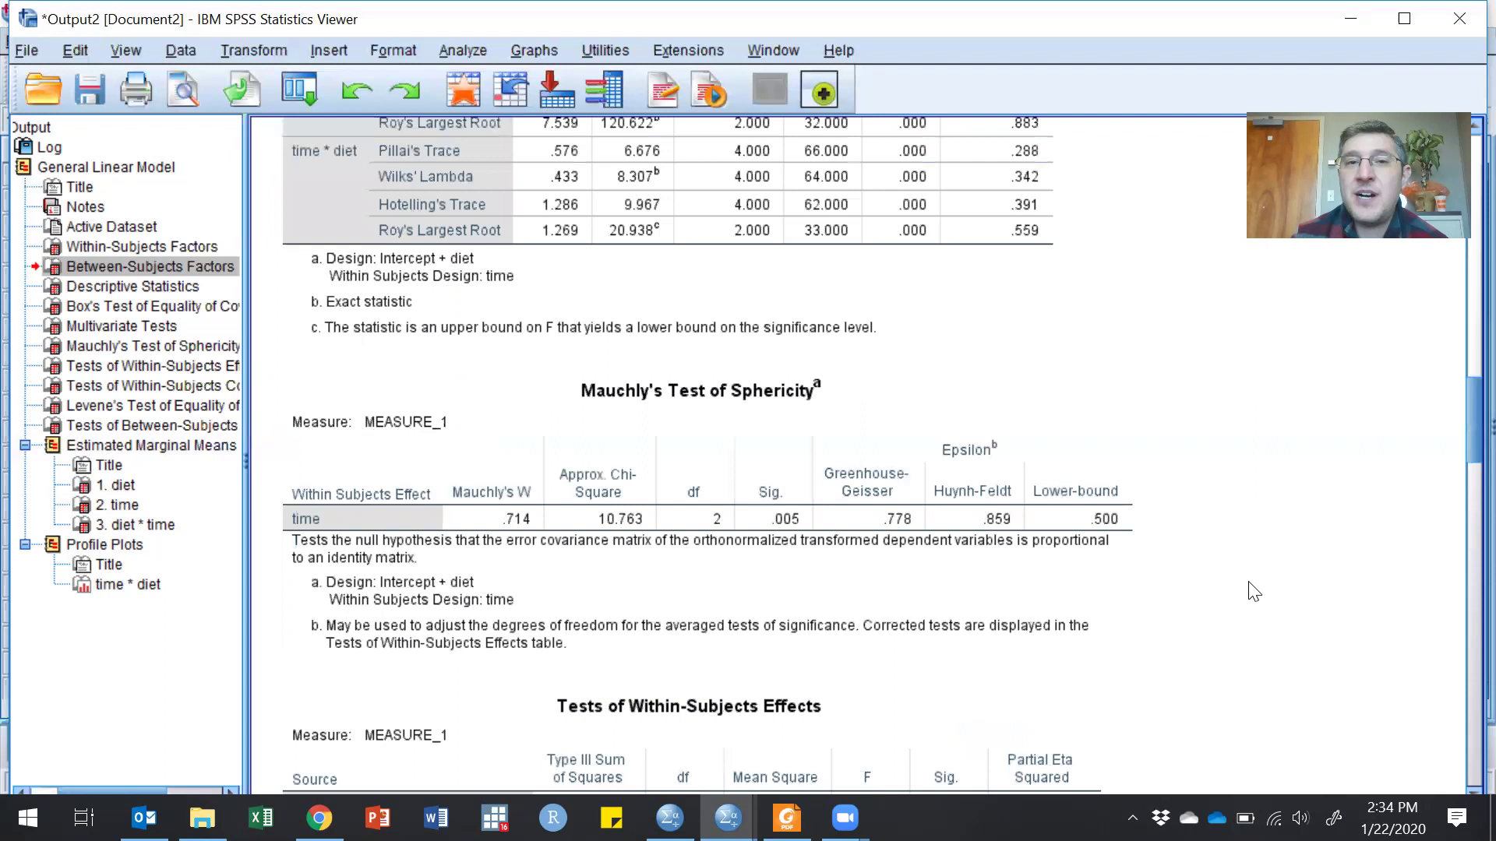
{"action": "left_click", "coordinate": [849, 201]}
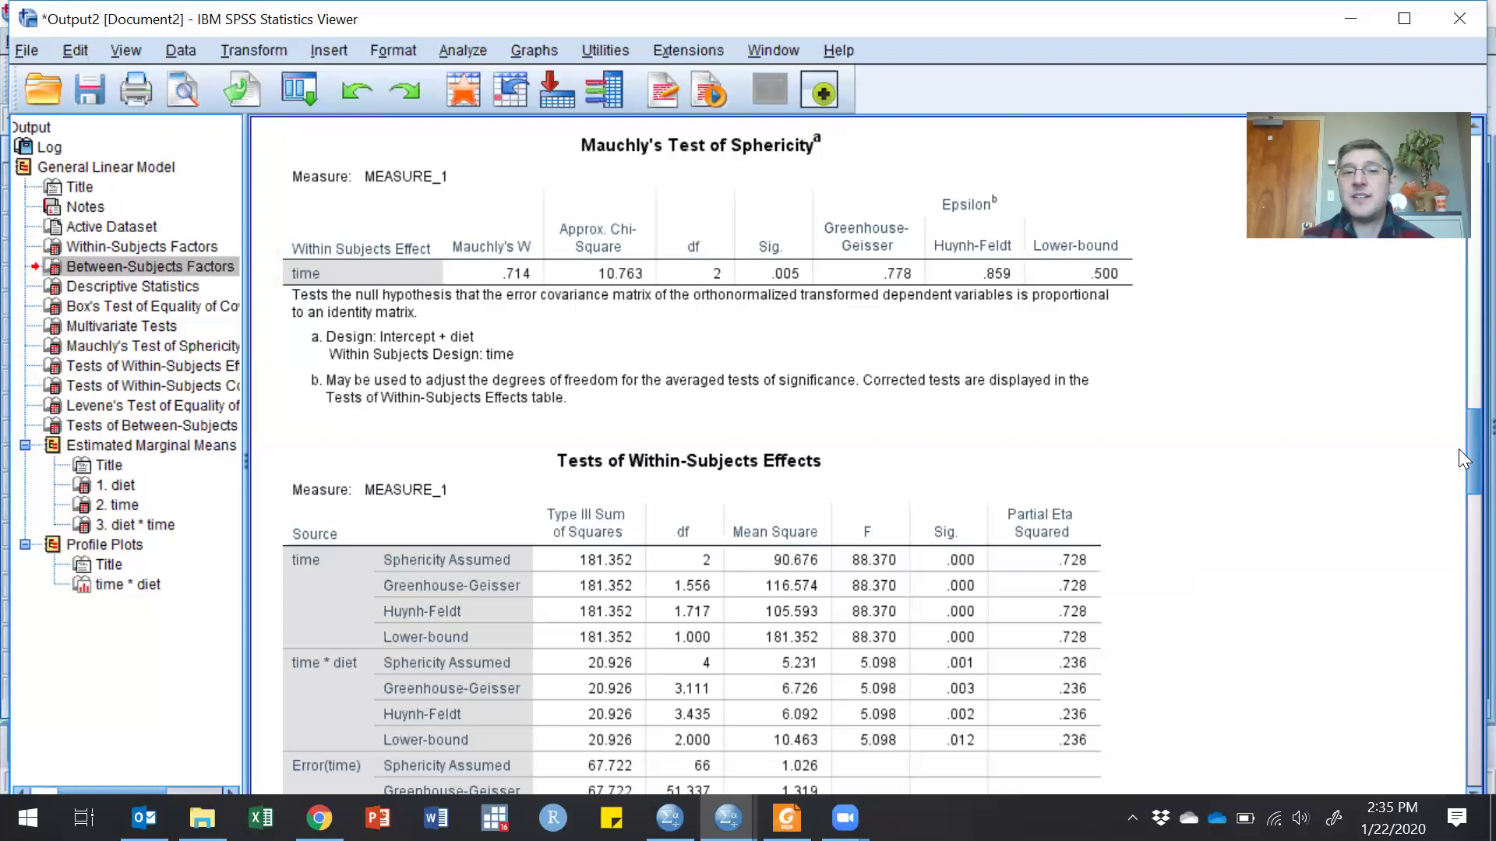
- Examine the Tests of Within-Subjects Effects table for the time and time*diet effects, including significance and partial eta squared
{"action": "scroll", "coordinate": [1458, 449], "scroll_direction": "down", "scroll_amount": 5}
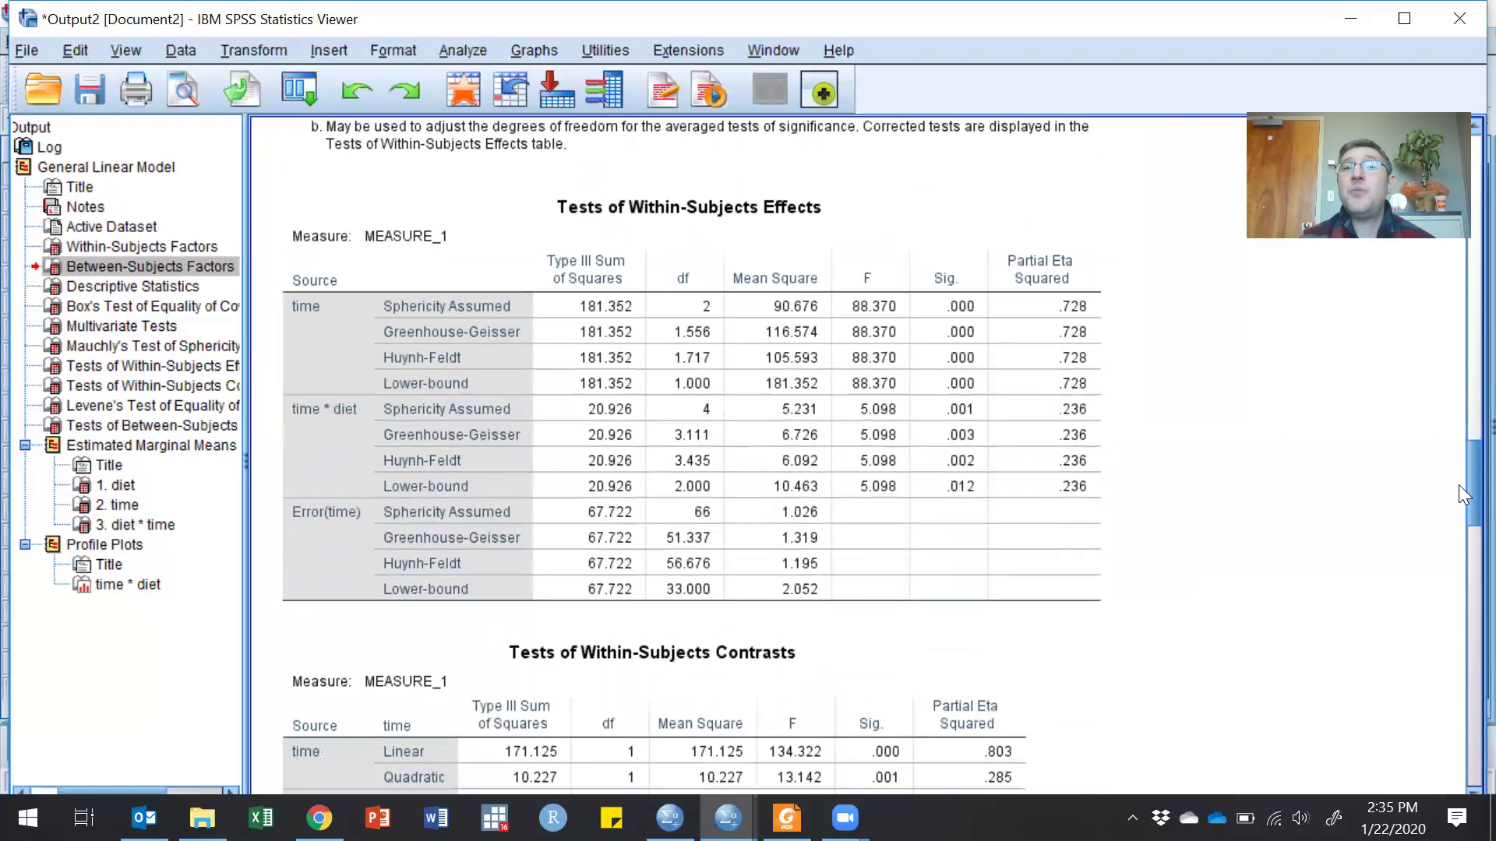
{"action": "scroll", "coordinate": [1459, 485], "scroll_direction": "down", "scroll_amount": 1}
{"action": "left_click", "coordinate": [787, 195]}
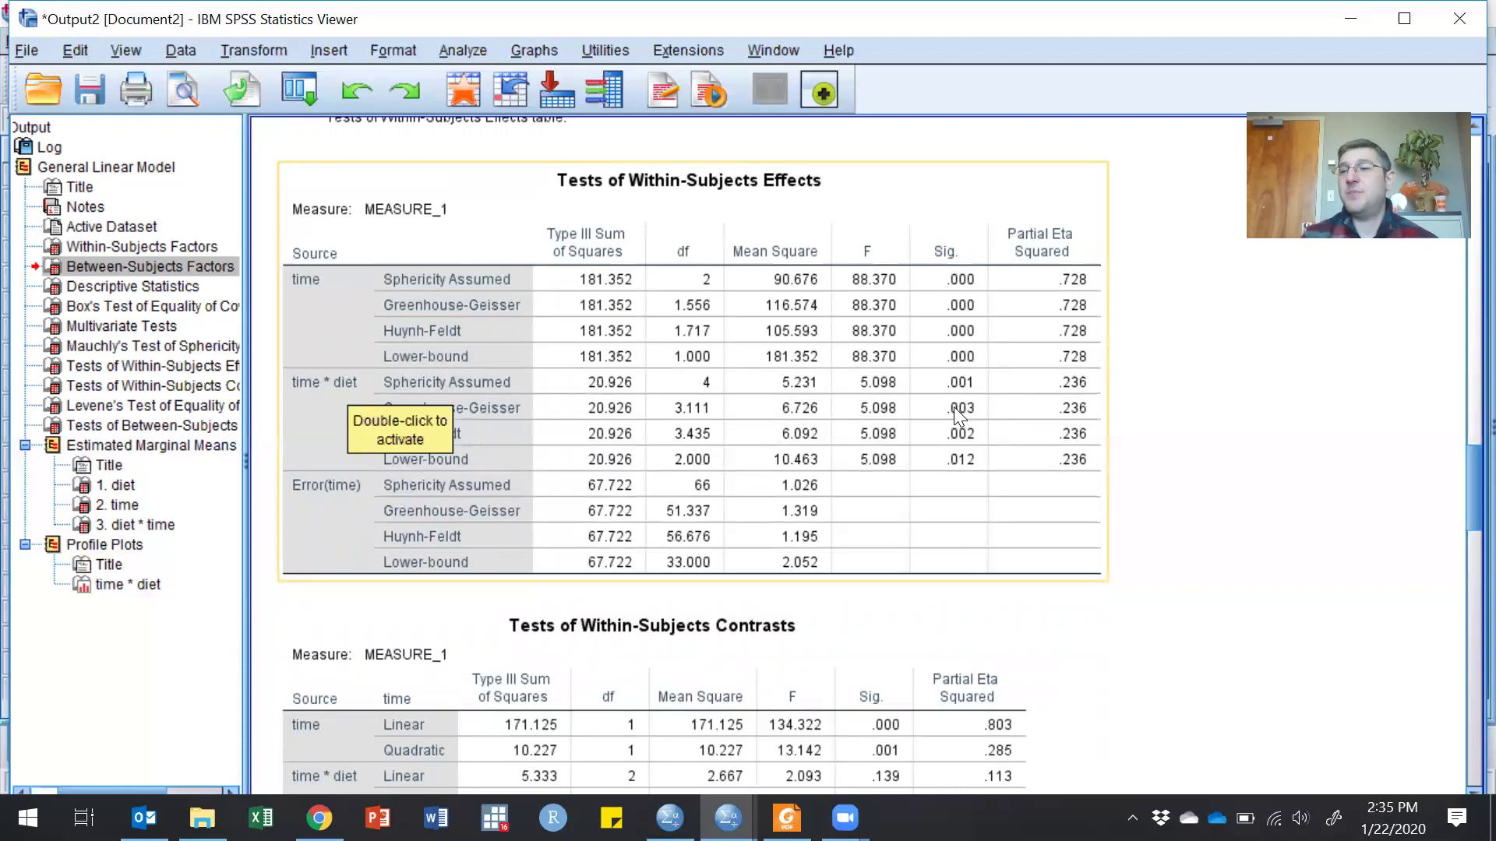
{"action": "left_click", "coordinate": [1447, 680]}
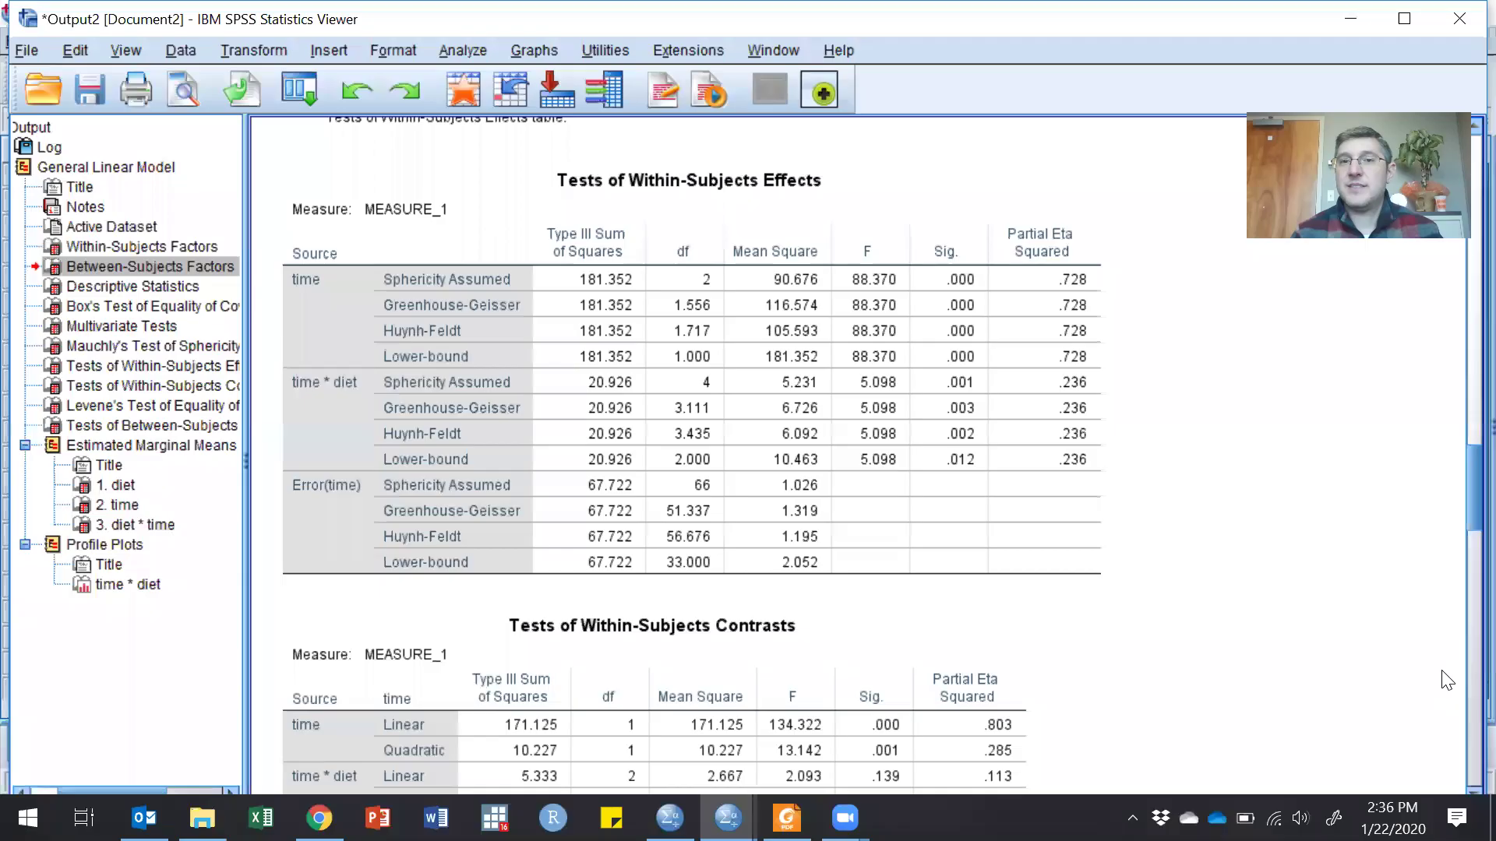
{"action": "left_click", "coordinate": [1055, 427]}
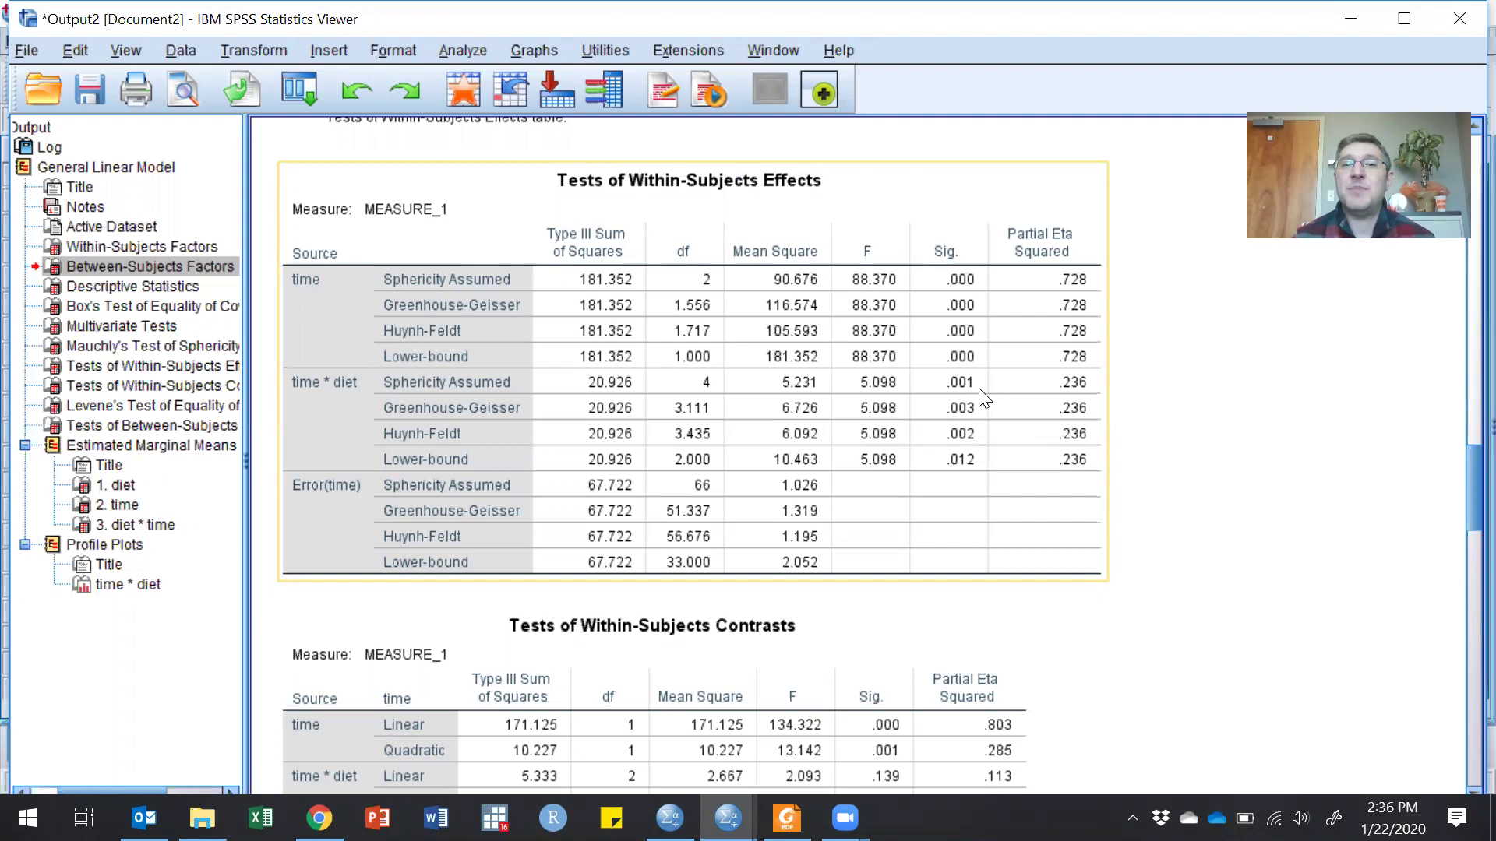
- Review Levene's Test of Equality of Error Variances and the time*diet profile plot
{"action": "scroll", "coordinate": [984, 398], "scroll_direction": "down", "scroll_amount": 3}
{"action": "scroll", "coordinate": [984, 398], "scroll_direction": "down", "scroll_amount": 18}
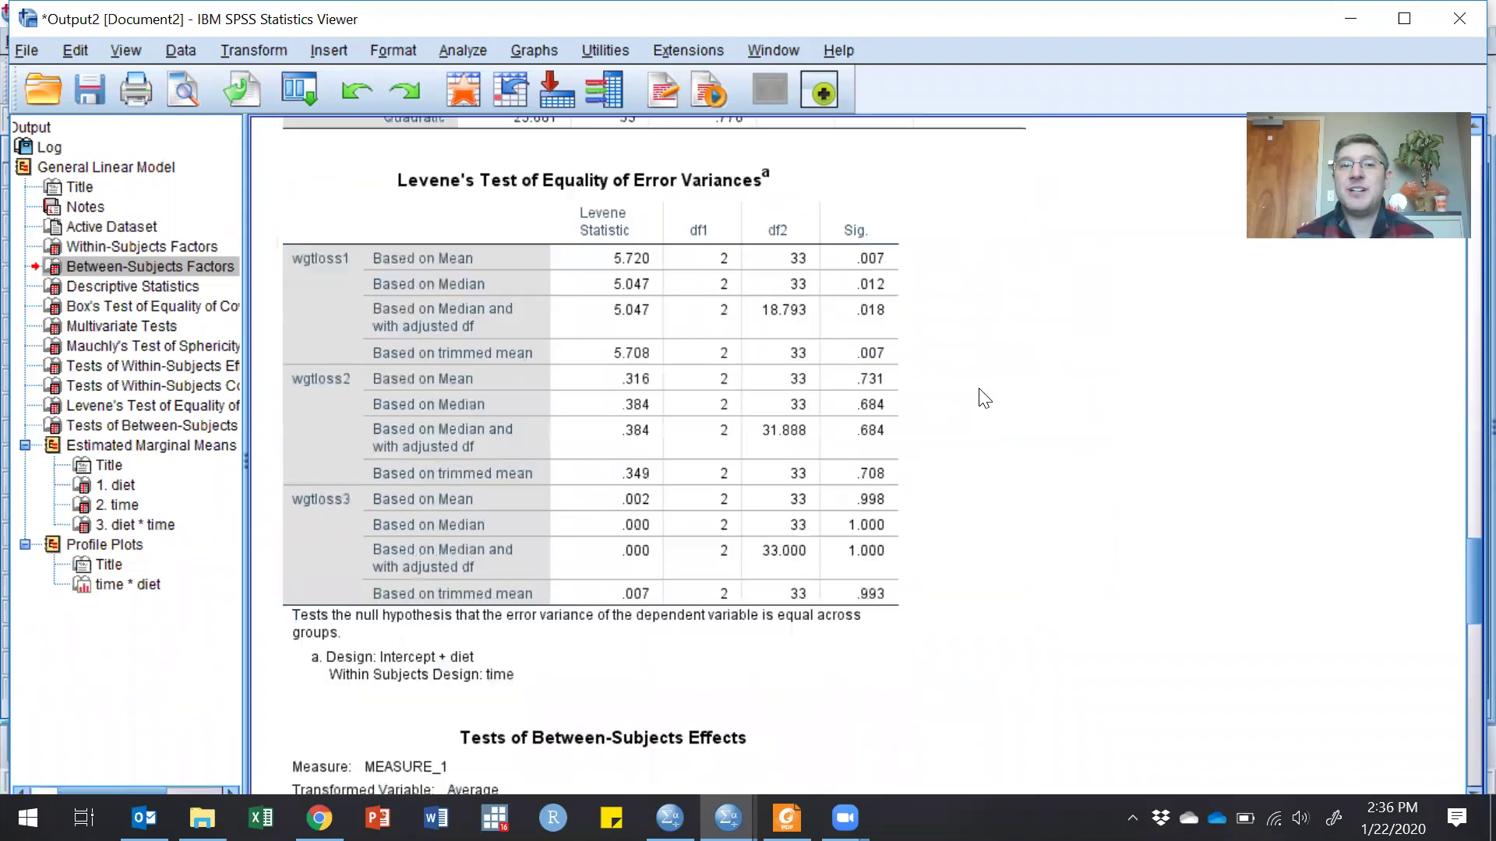
{"action": "scroll", "coordinate": [984, 398], "scroll_direction": "down", "scroll_amount": 6}
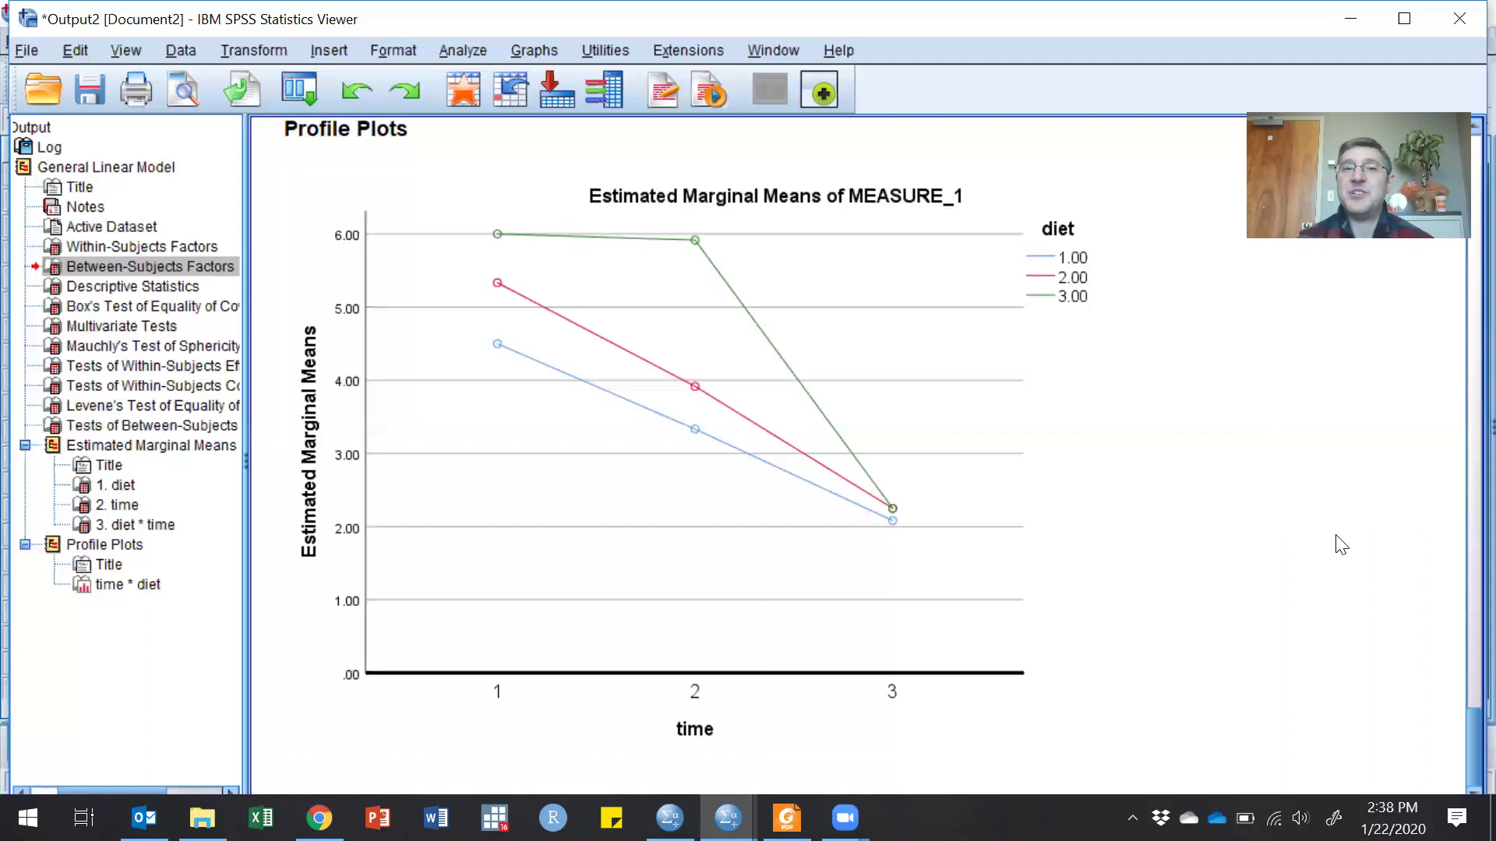
- Go back to the Tests of Within-Subjects Effects table and select it to review the time*diet interaction
{"action": "scroll", "coordinate": [1341, 545], "scroll_direction": "up", "scroll_amount": 20}
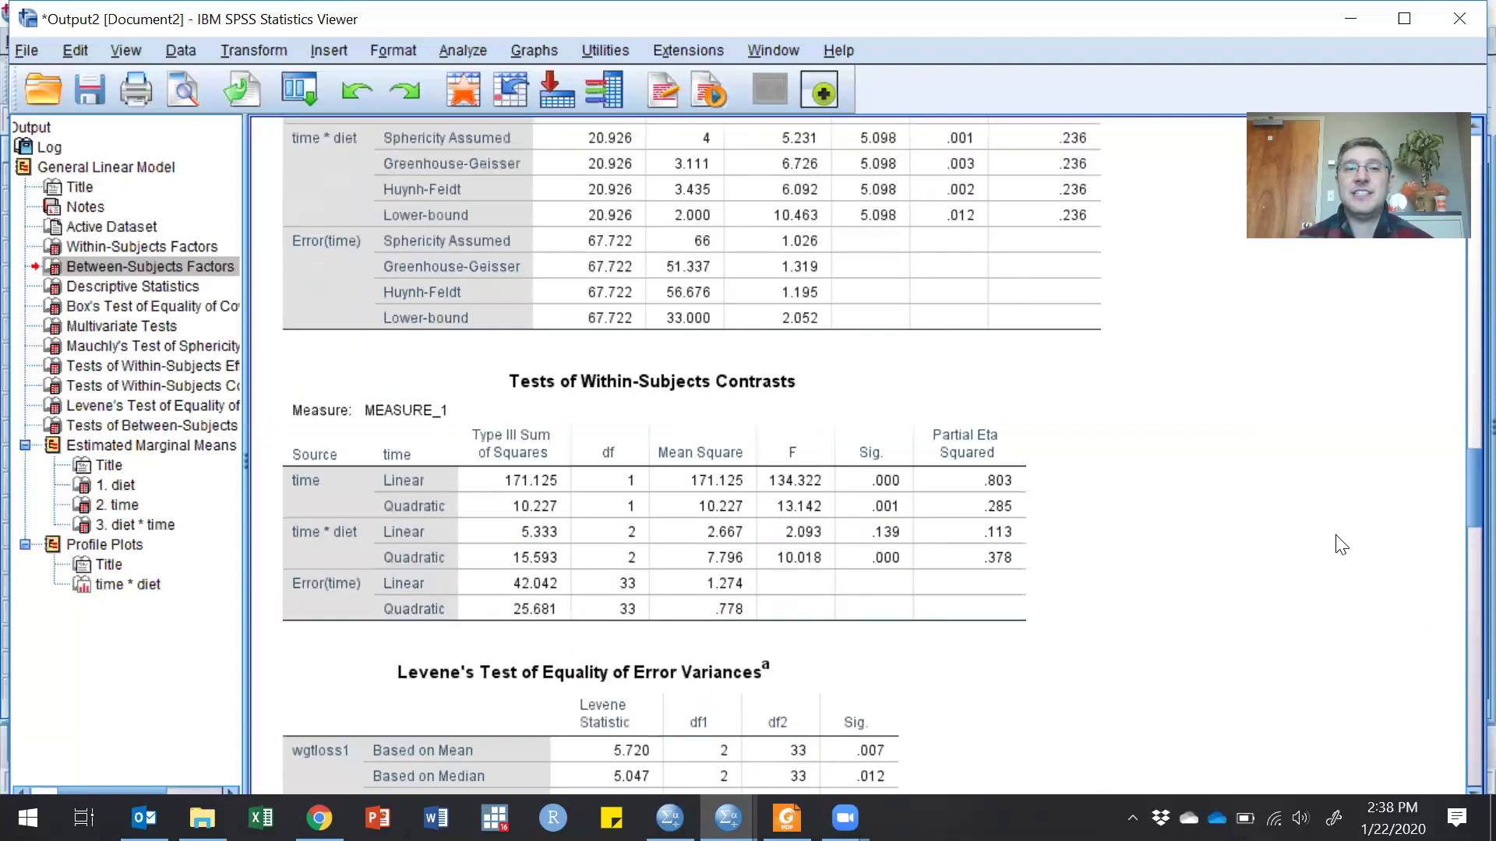
{"action": "scroll", "coordinate": [1341, 545], "scroll_direction": "up", "scroll_amount": 3}
{"action": "left_click", "coordinate": [1005, 467]}
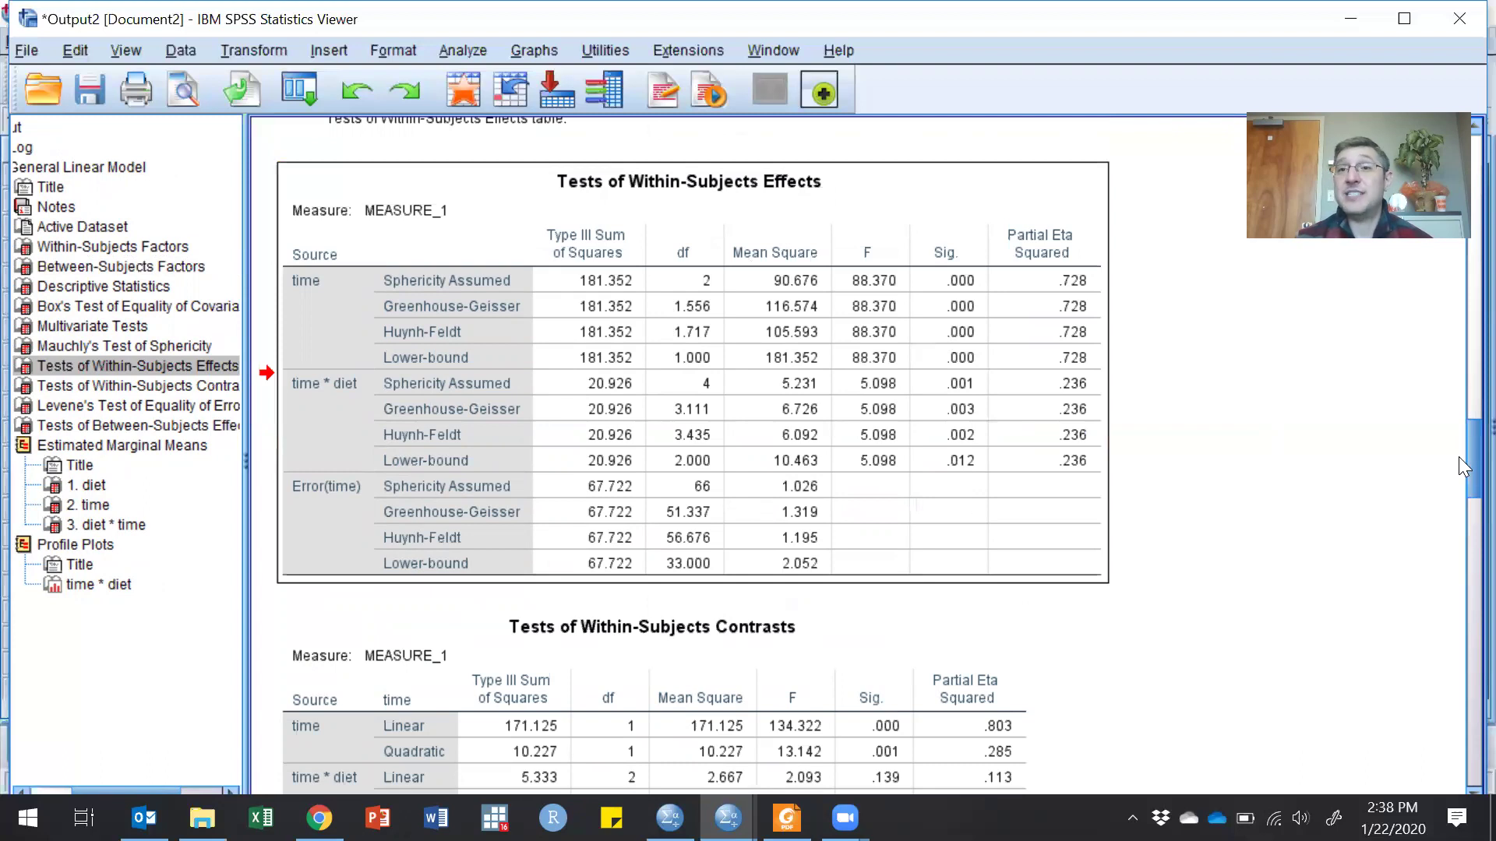
- Examine the Tests of Within-Subjects Contrasts, Levene's Test of Equality of Error Variances and the Tests of Between-Subjects Effects for diet
{"action": "left_click_drag", "start_coordinate": [1459, 461], "coordinate": [1462, 517]}
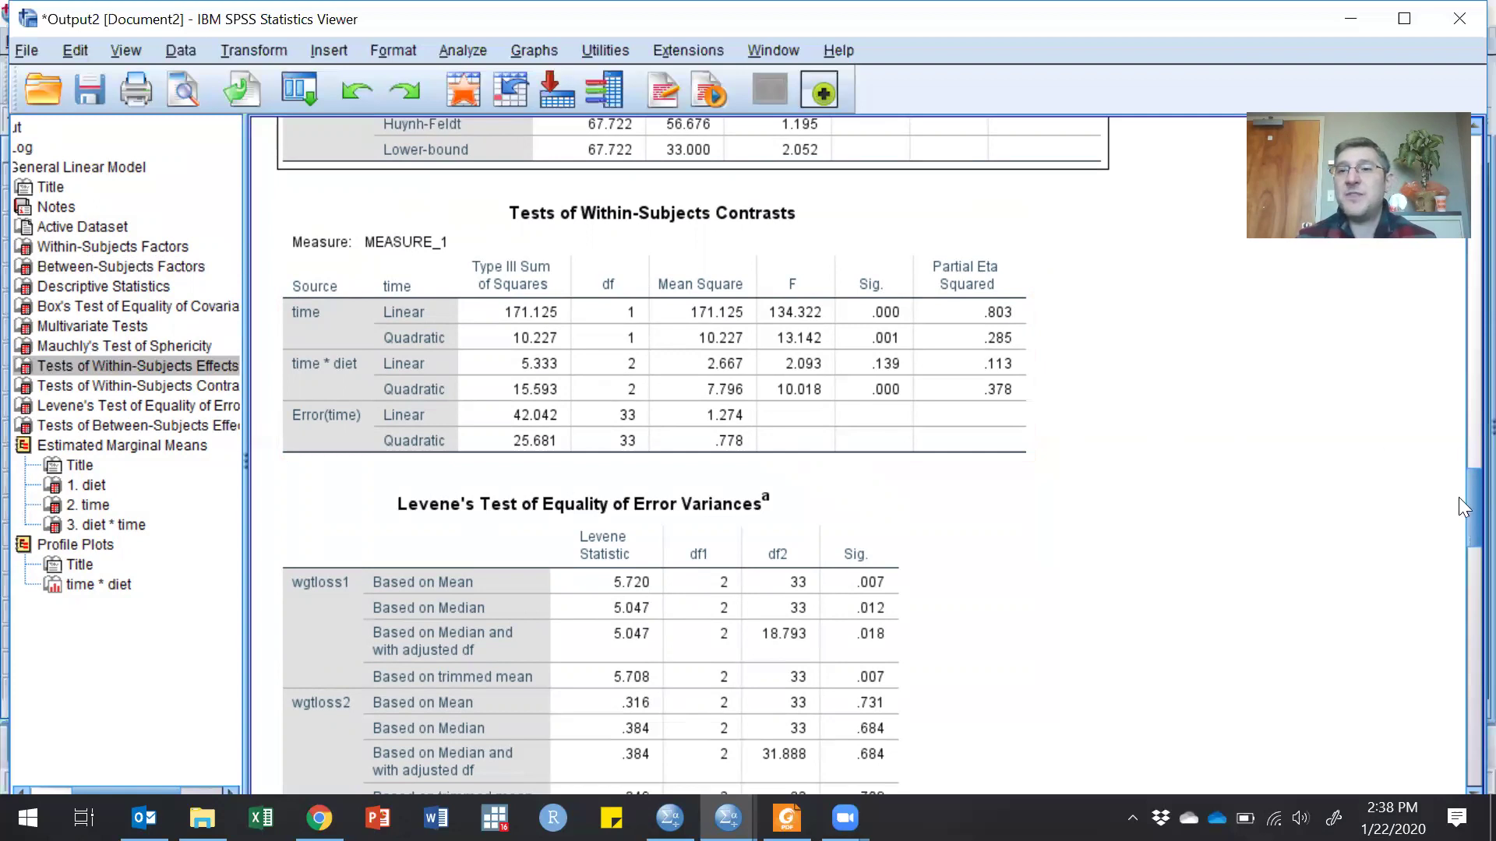
{"action": "left_click_drag", "start_coordinate": [1459, 501], "coordinate": [1459, 540]}
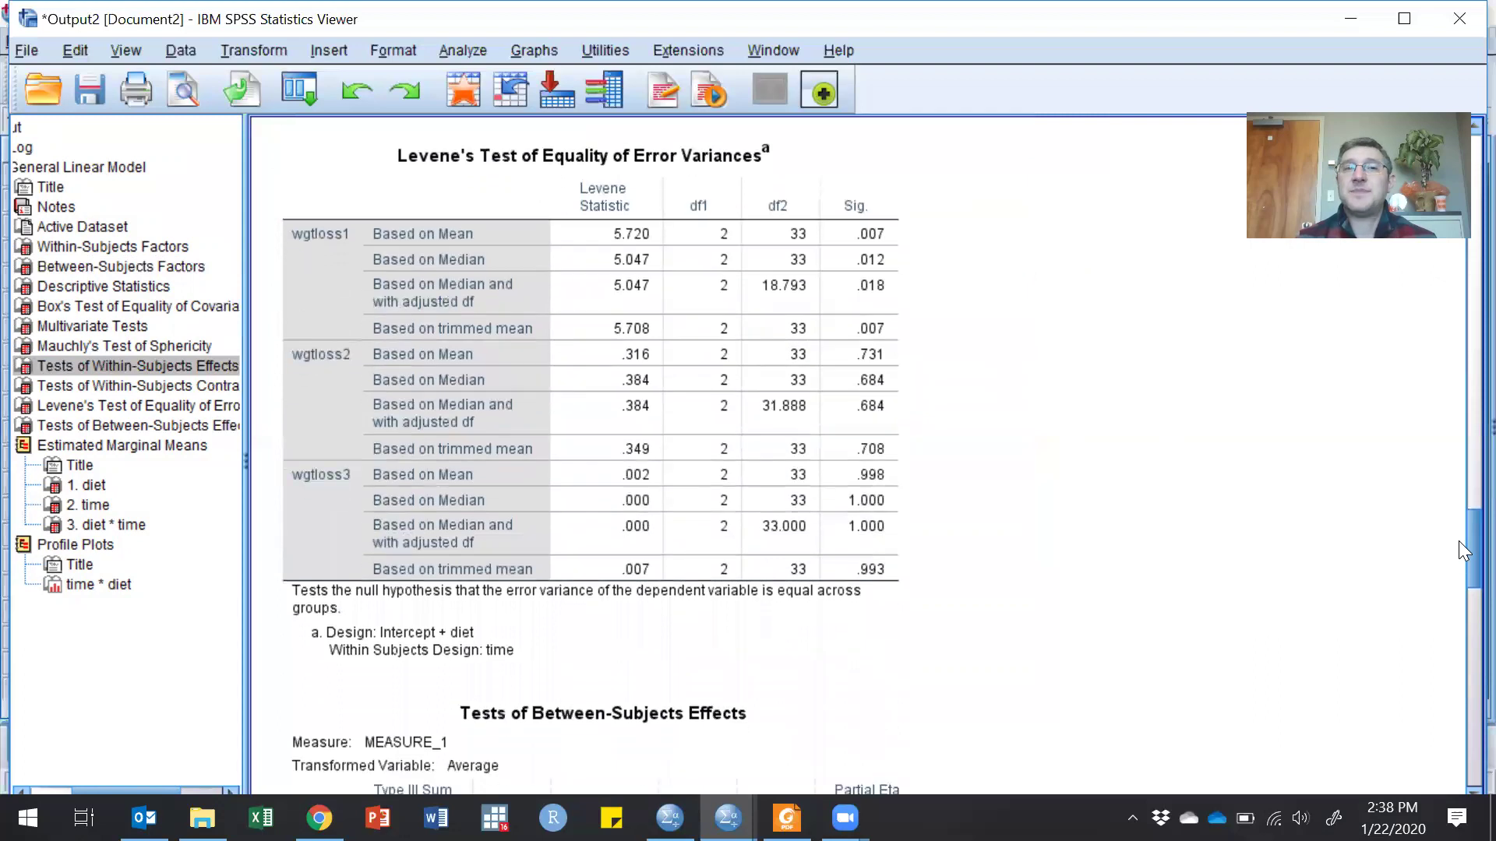
{"action": "left_click", "coordinate": [581, 208]}
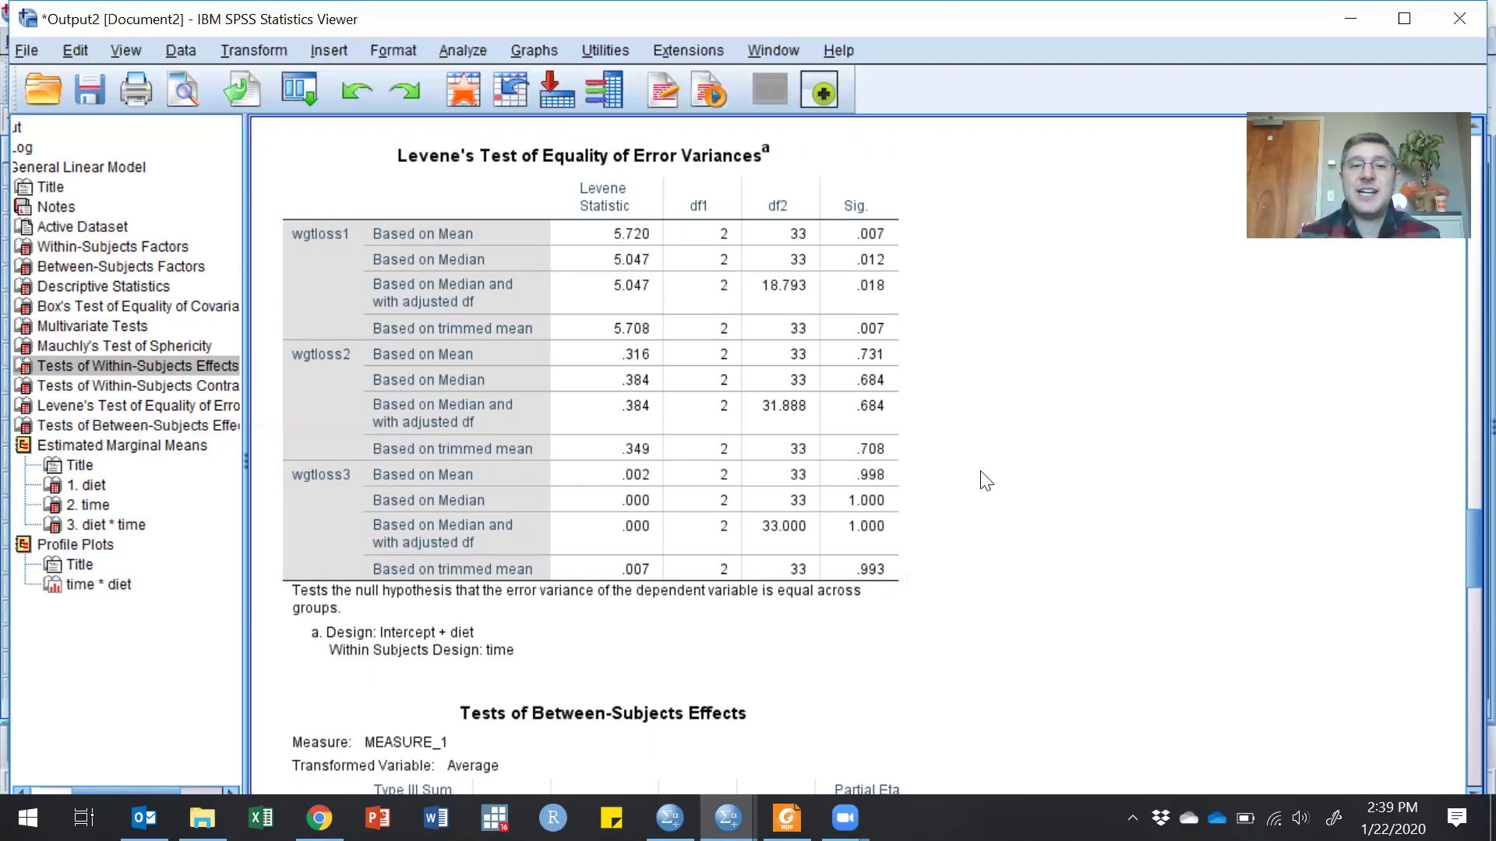
{"action": "scroll", "coordinate": [985, 481], "scroll_direction": "down", "scroll_amount": 3}
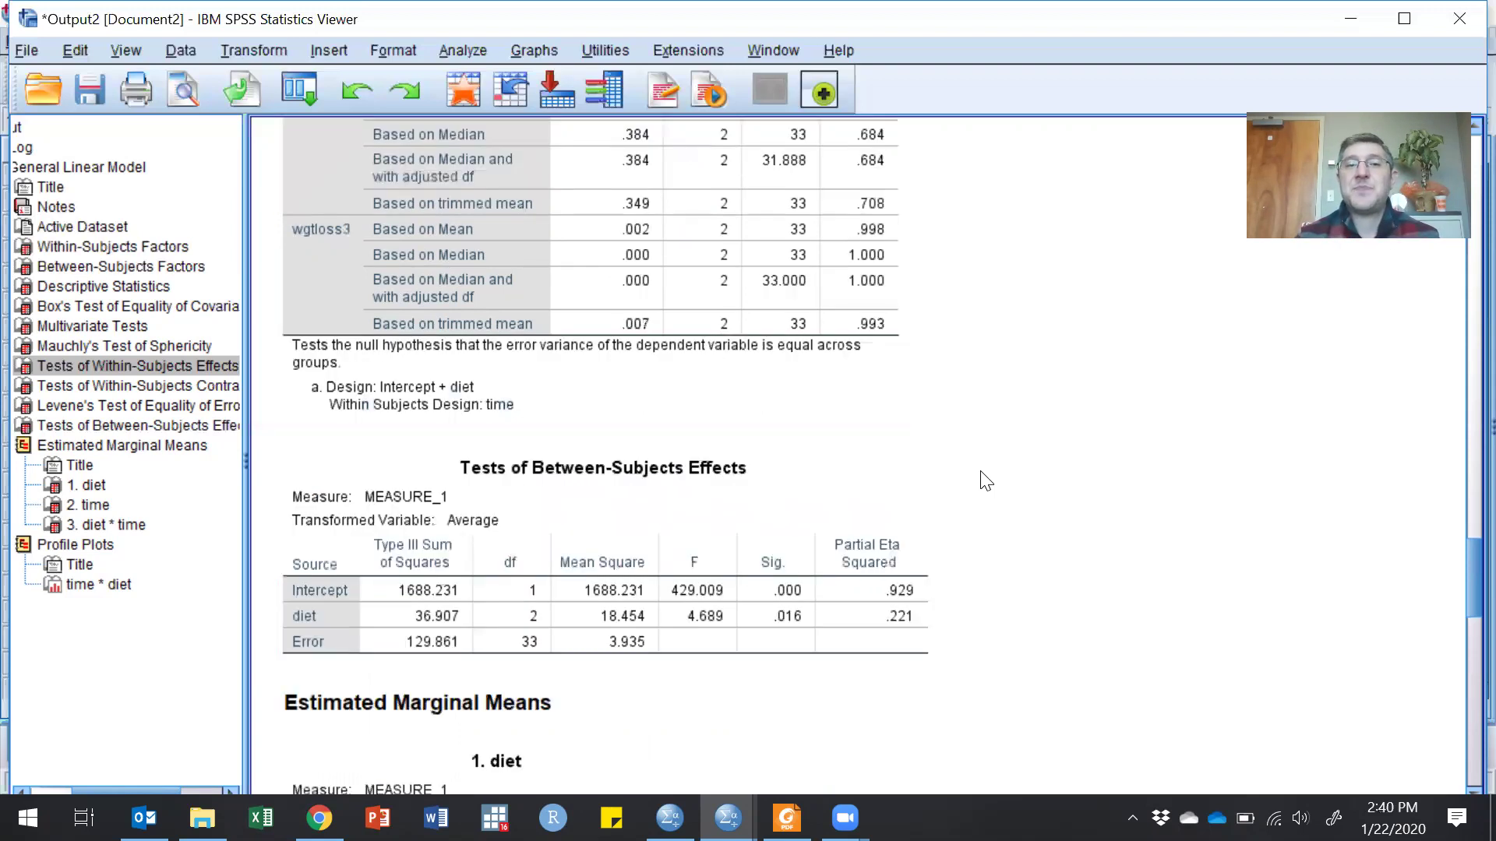
{"action": "scroll", "coordinate": [985, 481], "scroll_direction": "down", "scroll_amount": 3}
{"action": "left_click", "coordinate": [458, 346]}
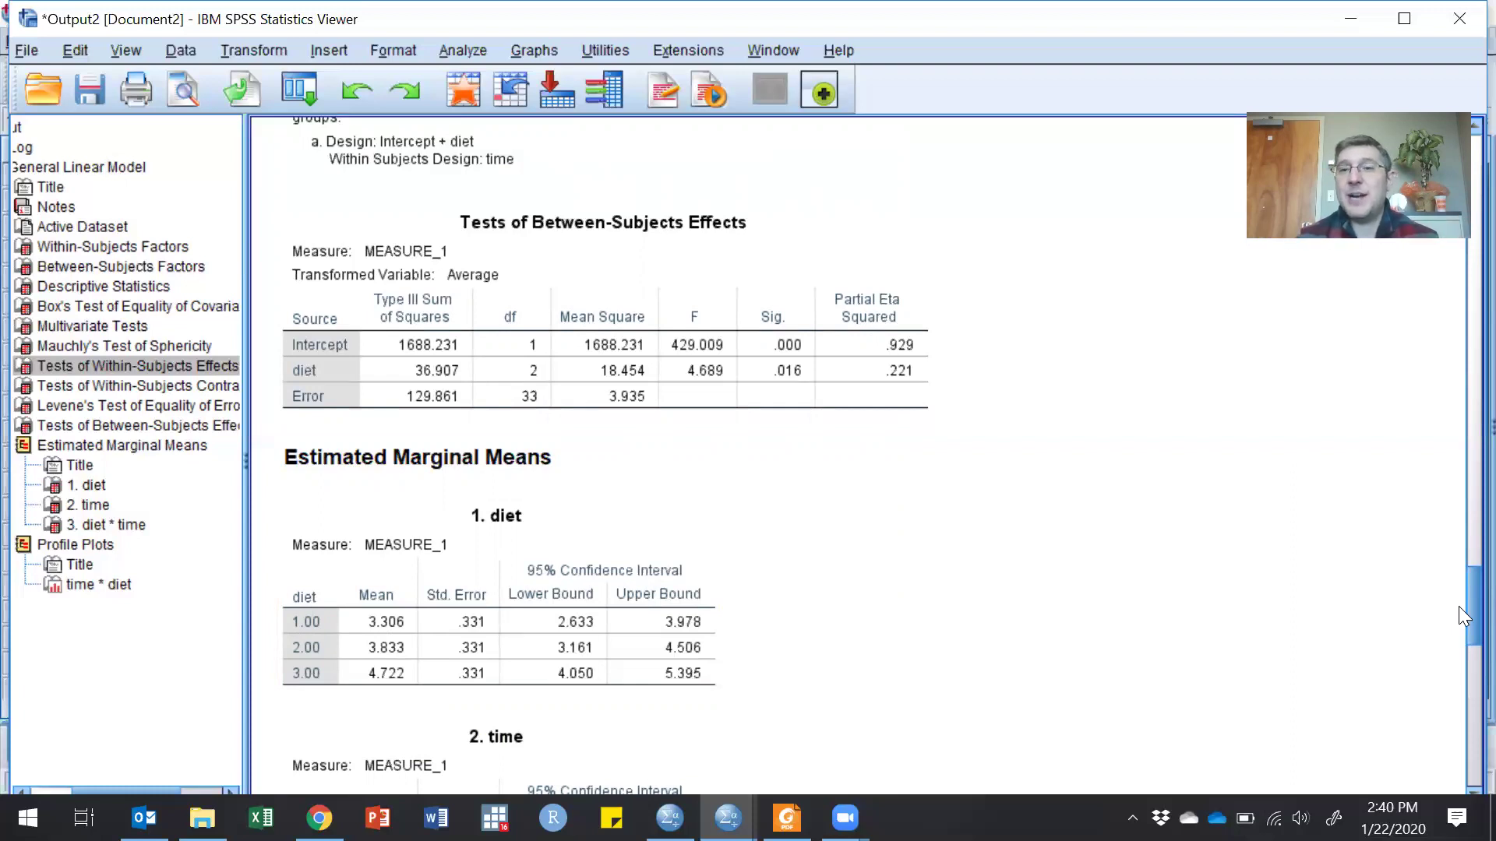
- Review the estimated marginal means for diet, time and diet*time, along with the profile plot
{"action": "scroll", "coordinate": [1459, 608], "scroll_direction": "down", "scroll_amount": 8}
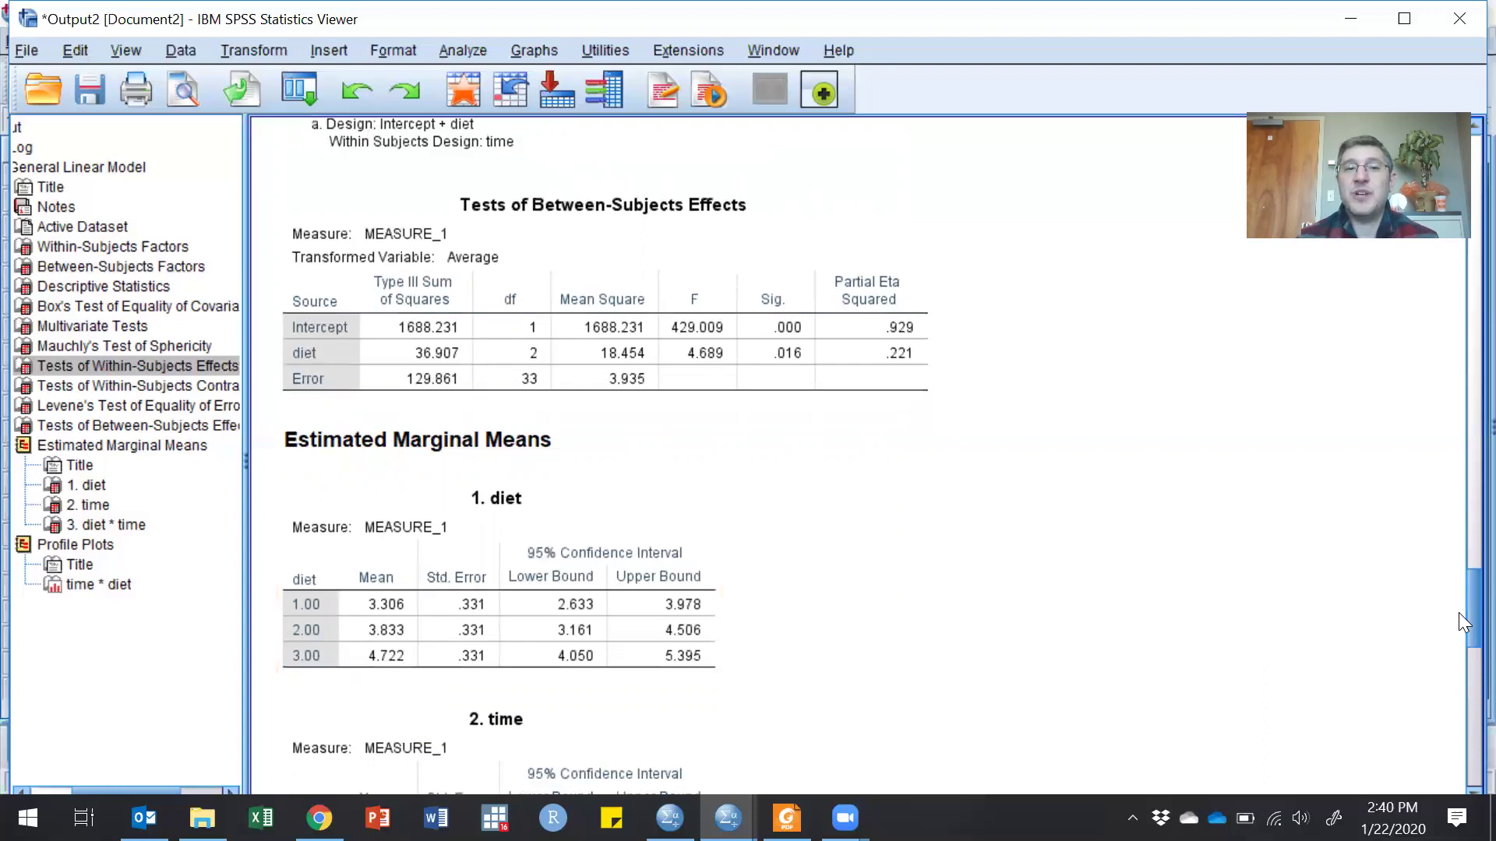
{"action": "scroll", "coordinate": [1463, 658], "scroll_direction": "down", "scroll_amount": 5}
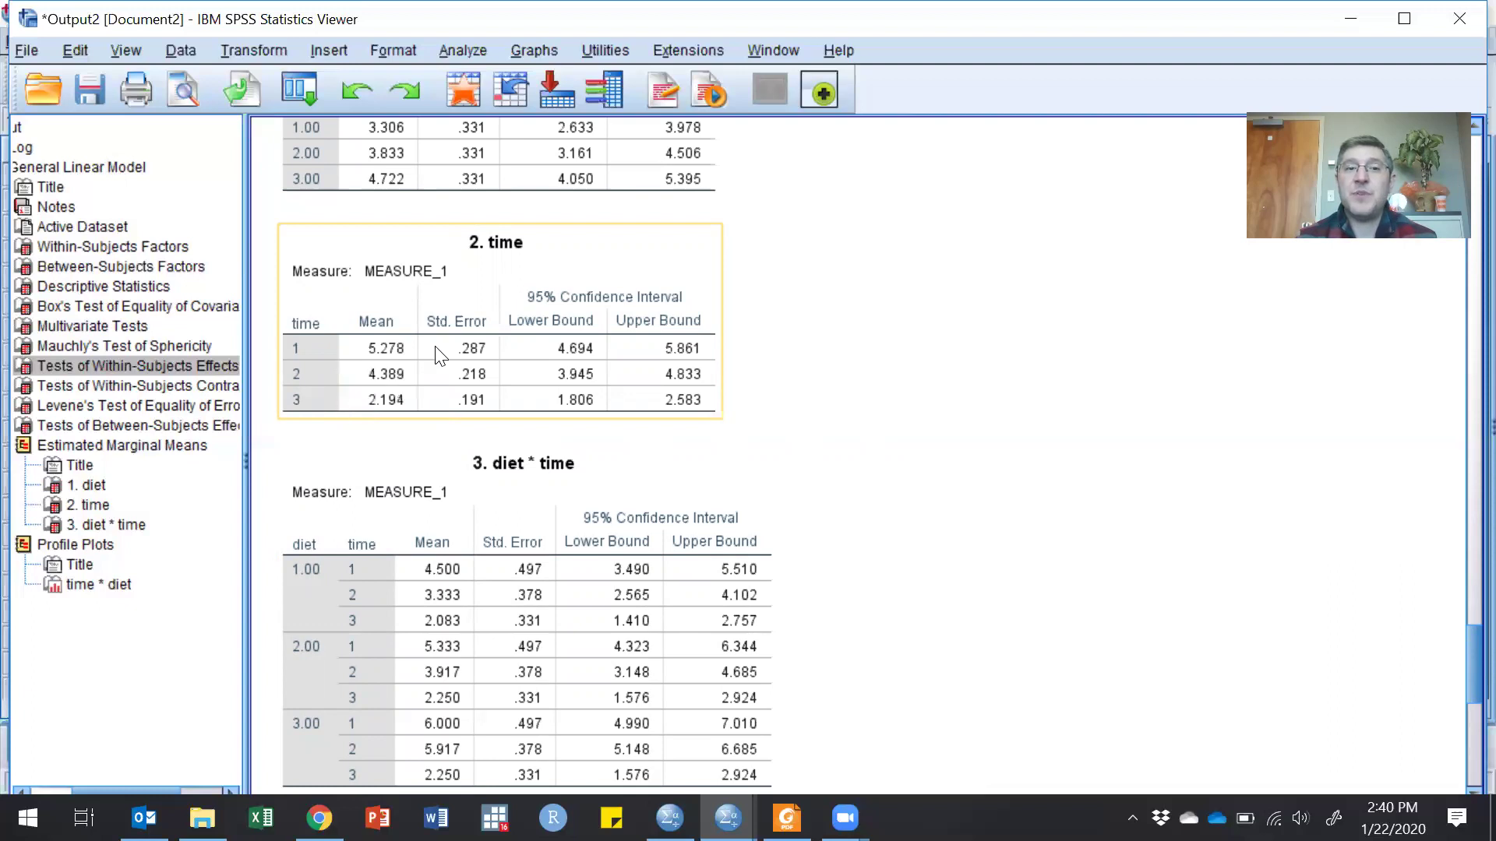
{"action": "left_click_drag", "start_coordinate": [1460, 648], "coordinate": [1460, 674]}
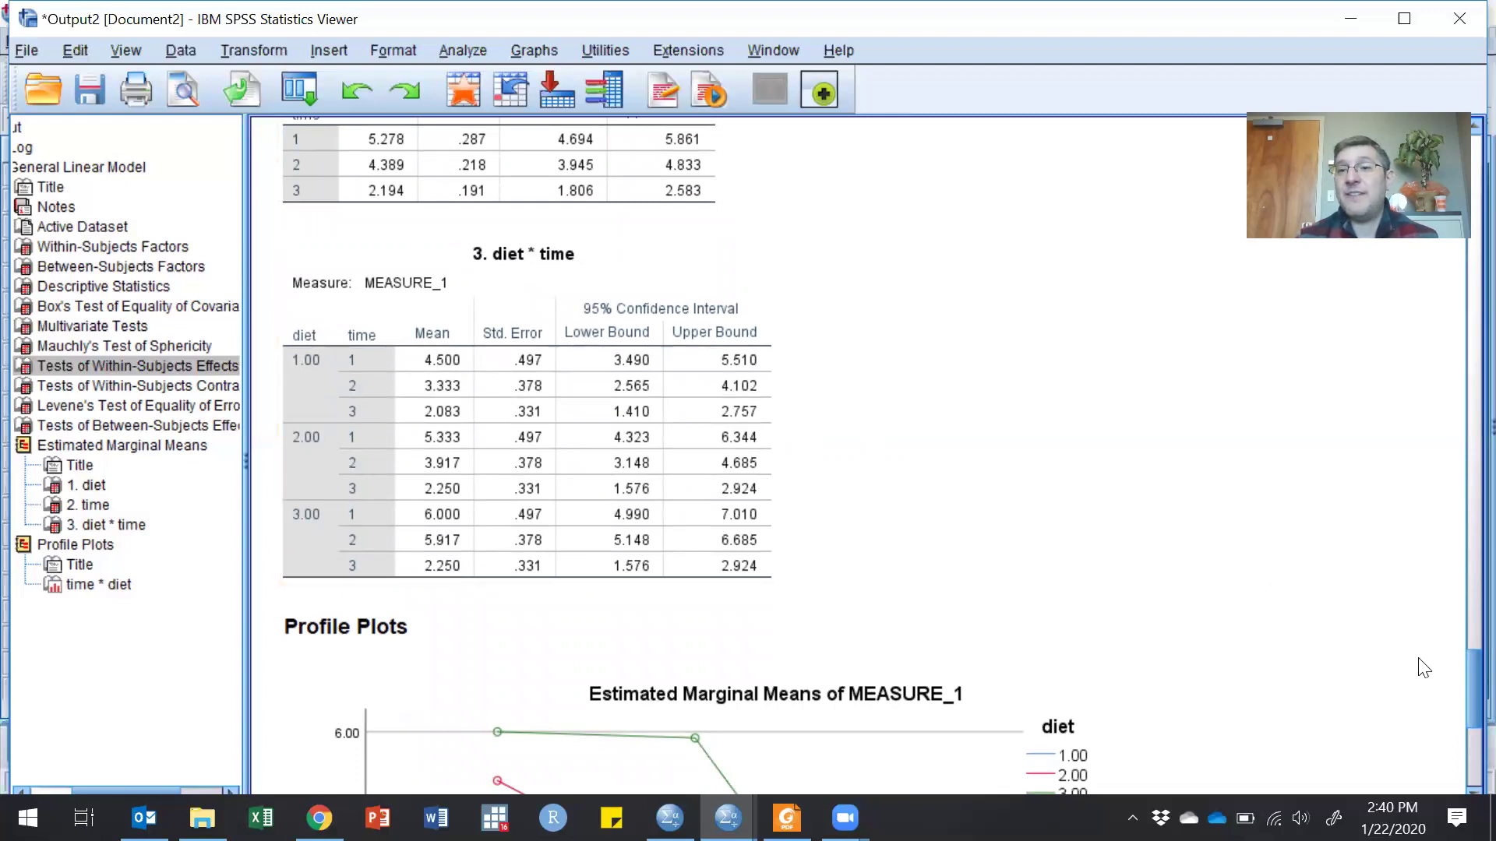
{"action": "scroll", "coordinate": [1458, 684], "scroll_direction": "down", "scroll_amount": 3}
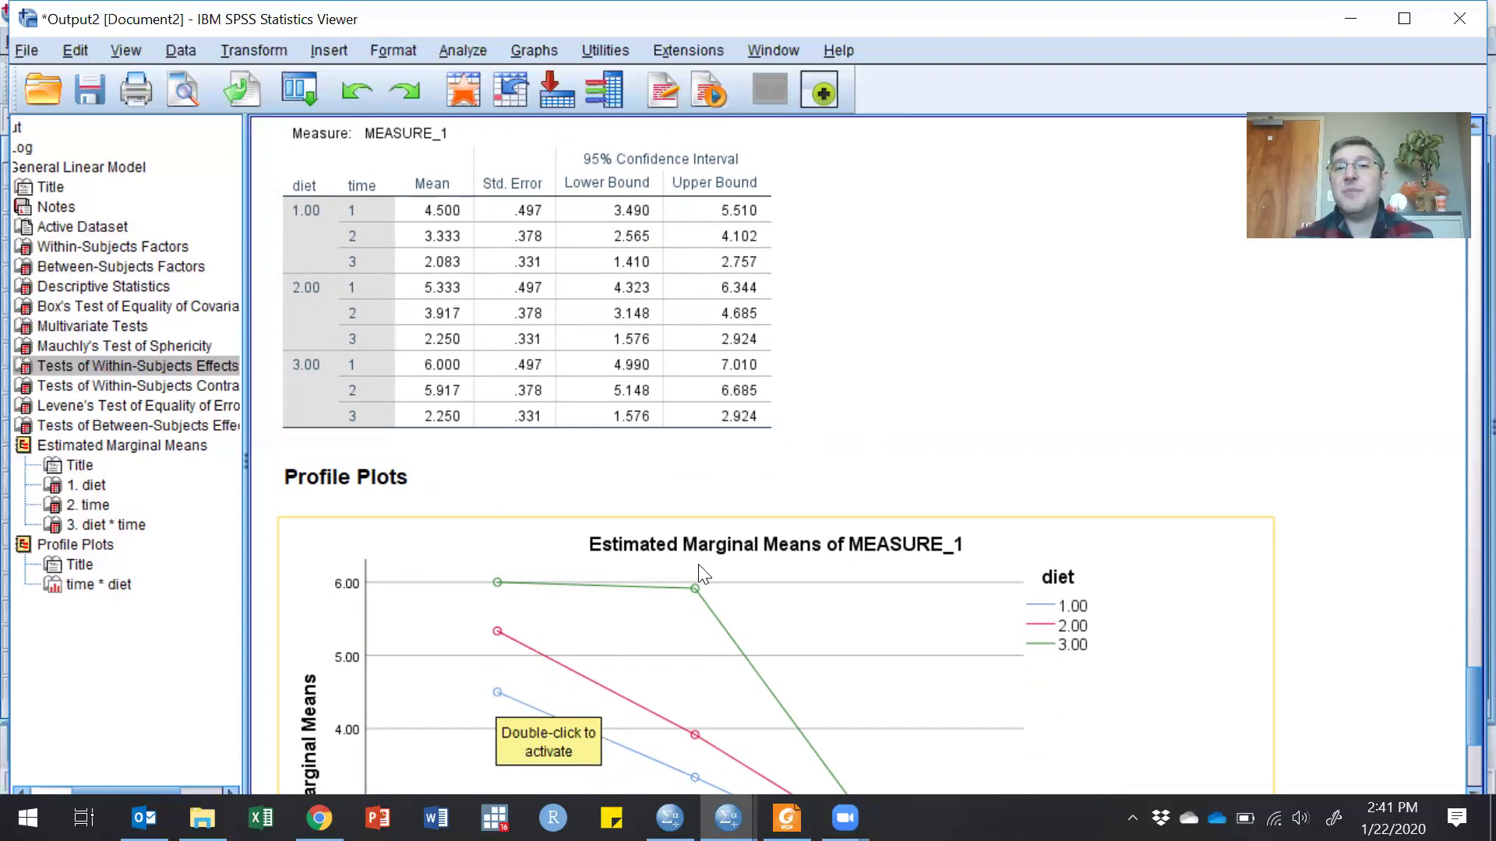
{"action": "scroll", "coordinate": [1308, 592], "scroll_direction": "down", "scroll_amount": 5}
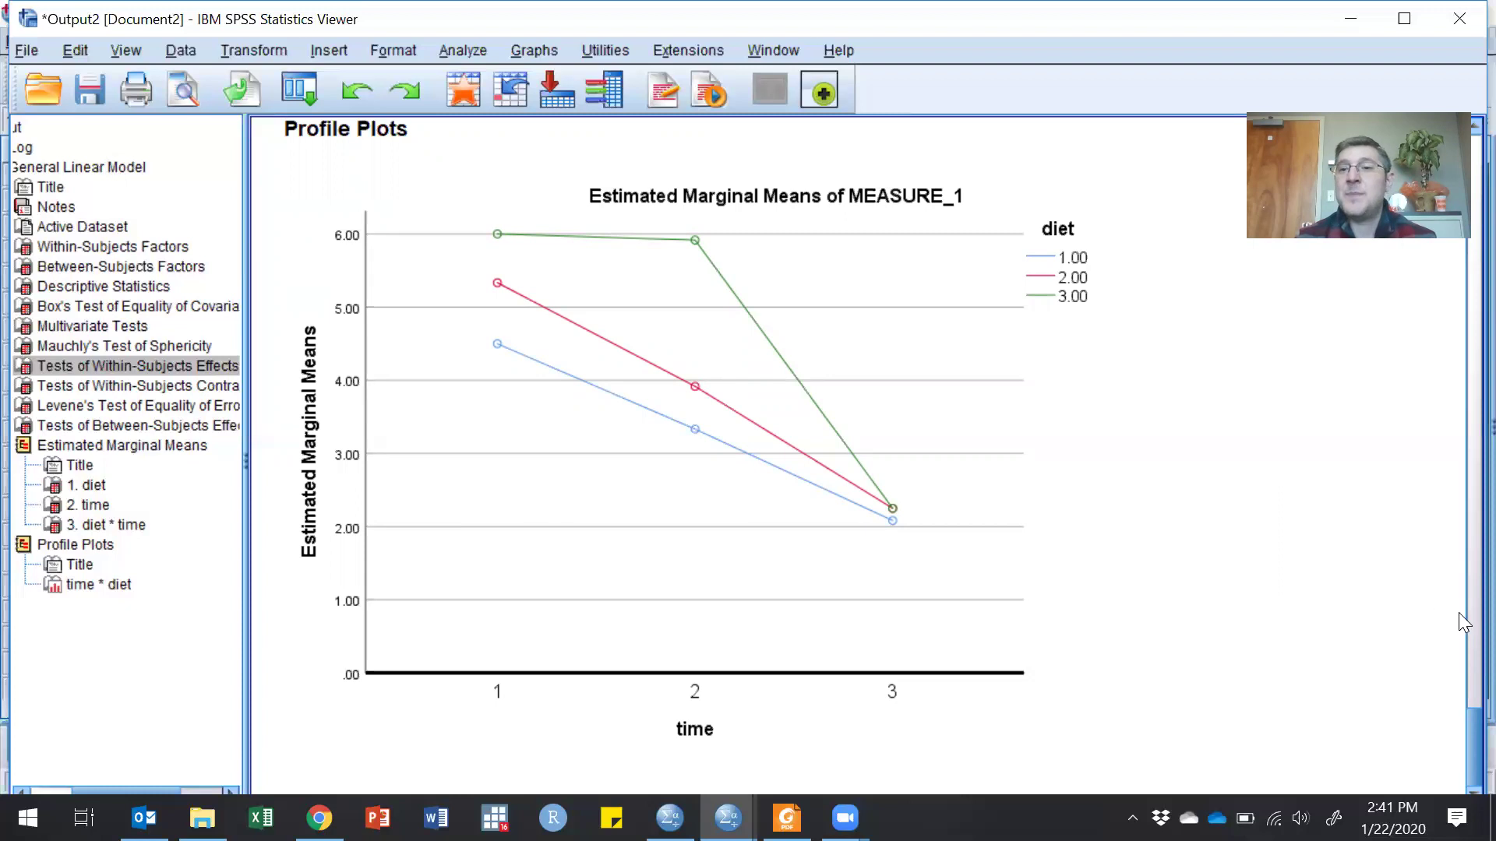
{"action": "left_click", "coordinate": [1252, 439]}
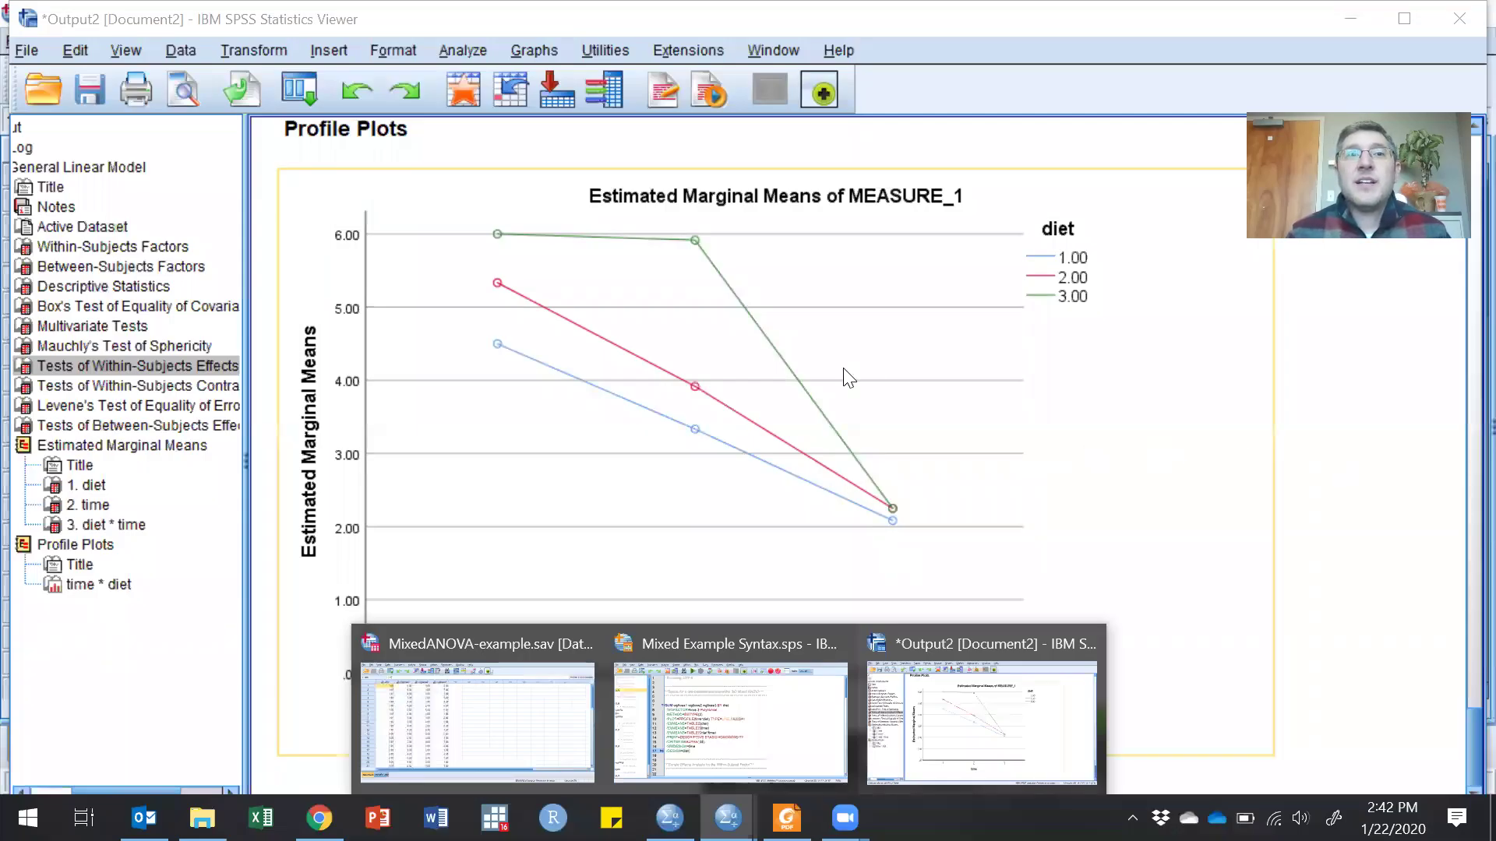
- Paste the syntax of the Repeated Measures analysis with its existing time(3) and diet setup, and bring up the Mixed Example Syntax file
{"action": "left_click", "coordinate": [461, 51]}
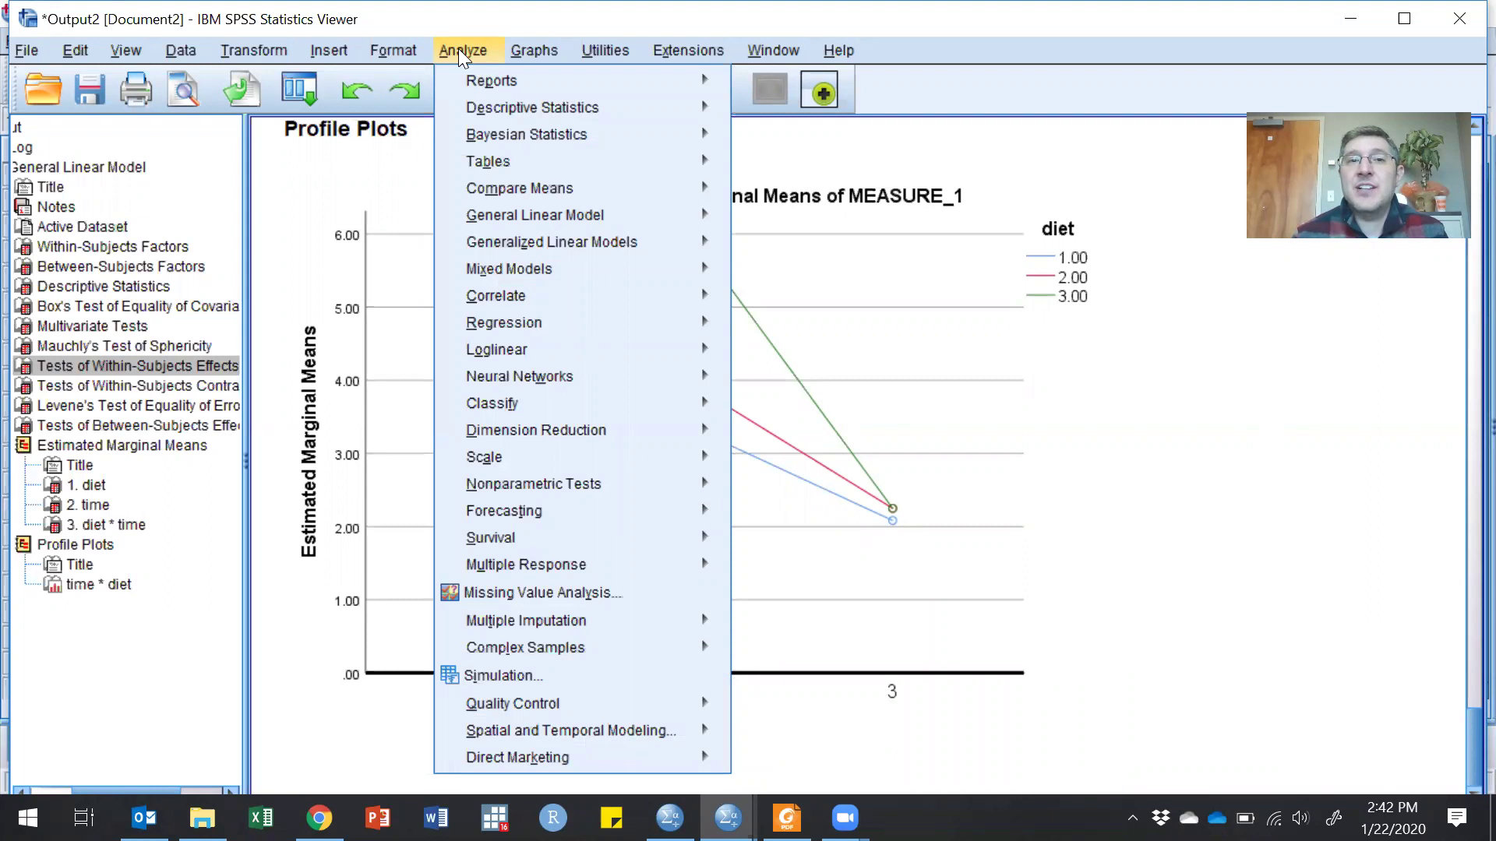
{"action": "mouse_move", "coordinate": [705, 215]}
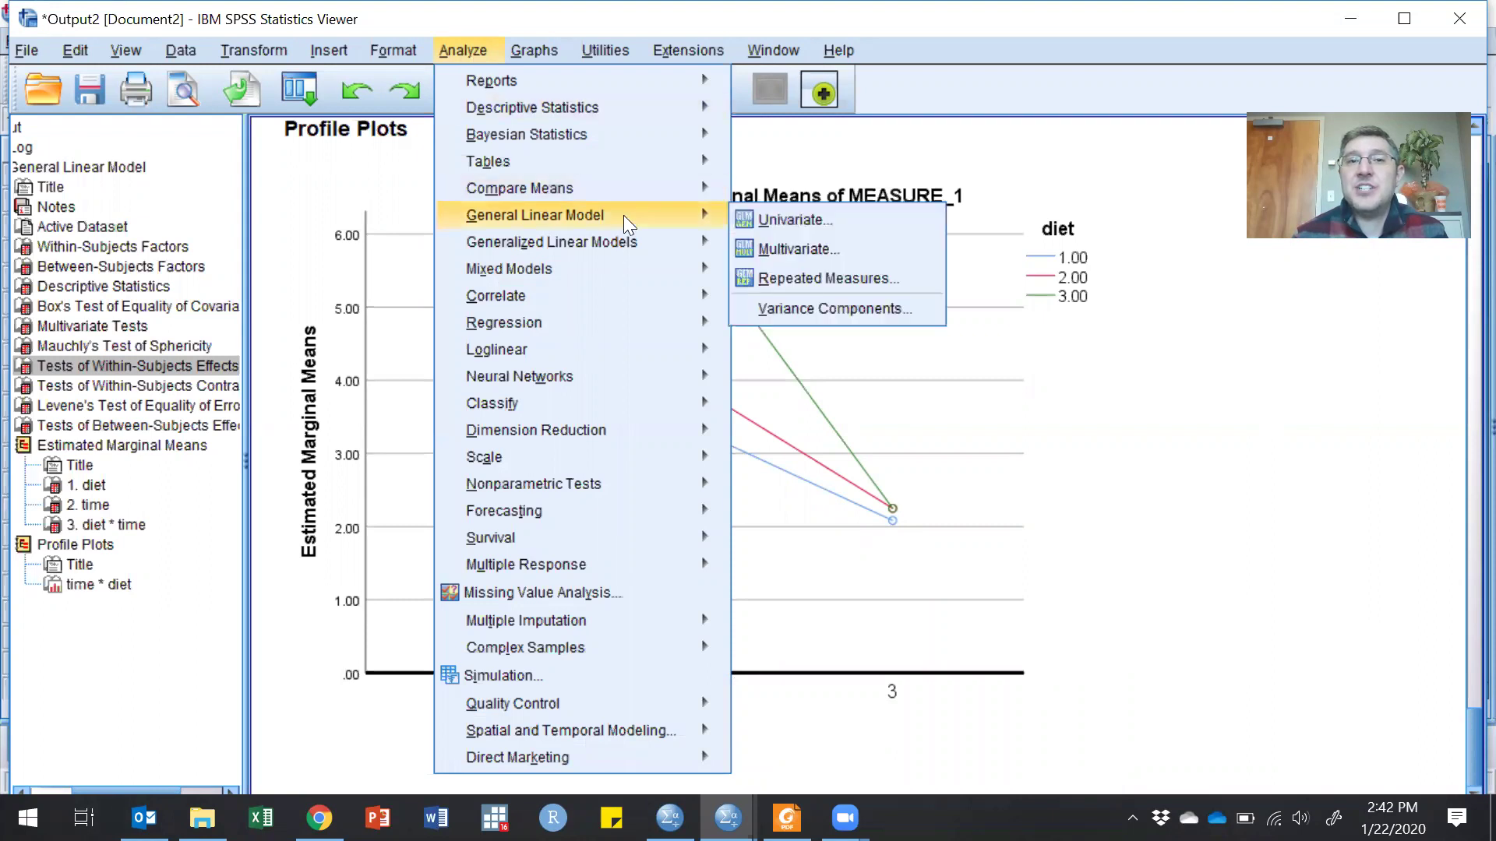
{"action": "left_click", "coordinate": [786, 274]}
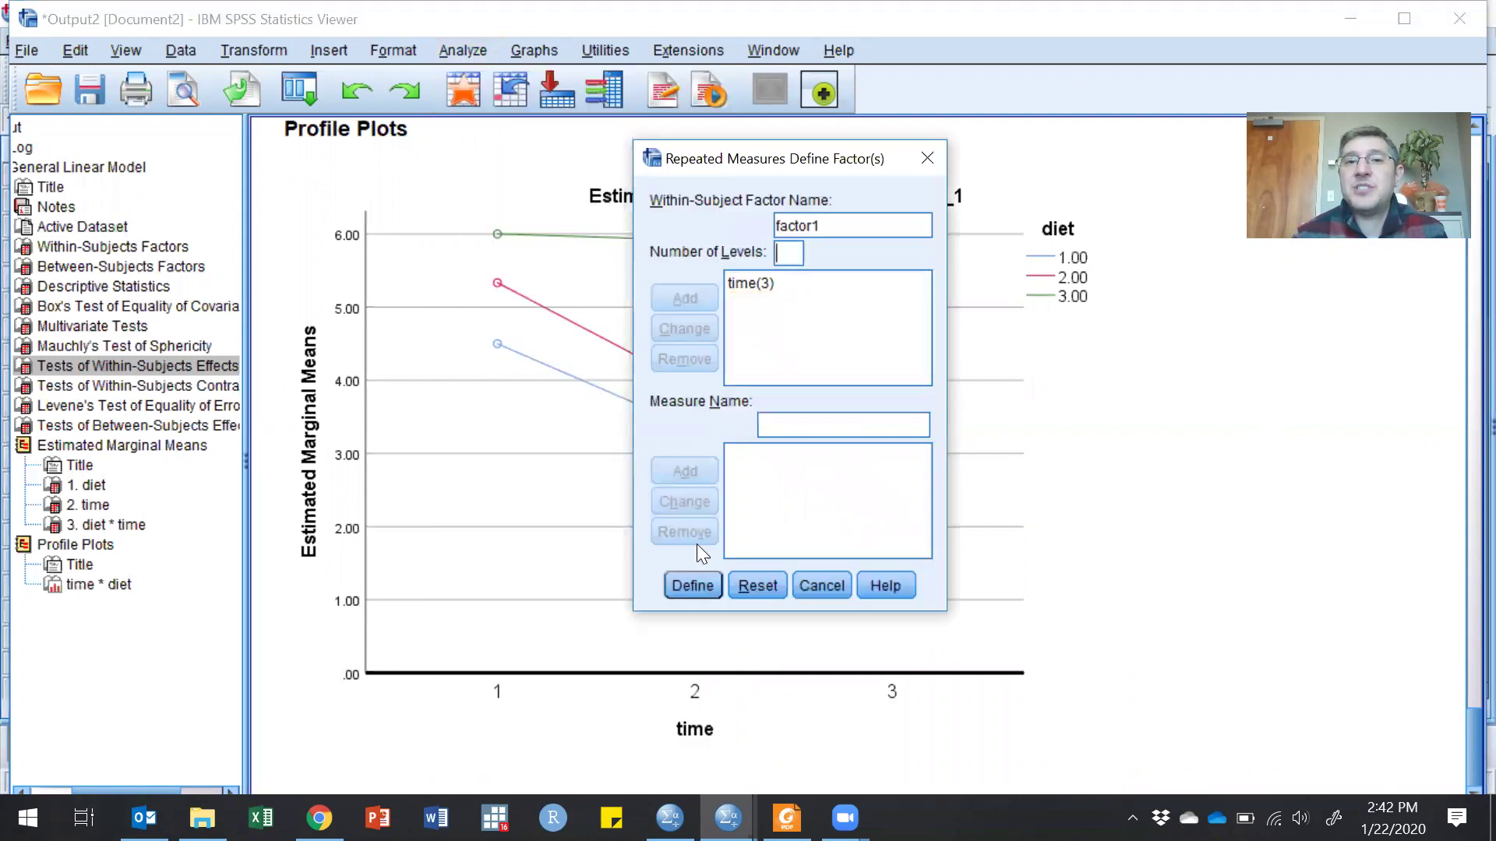
{"action": "left_click", "coordinate": [698, 577]}
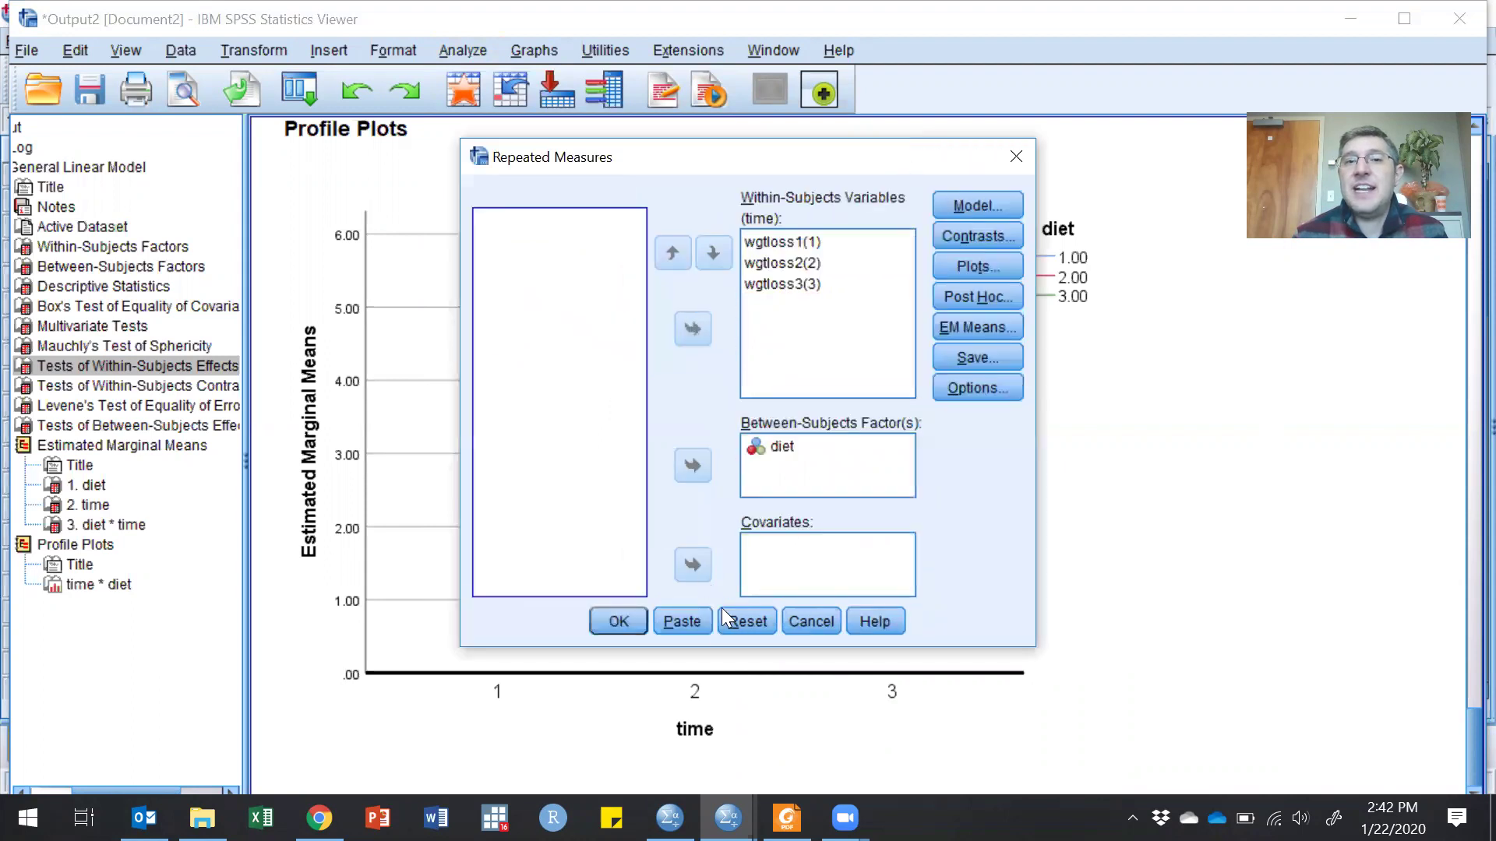
{"action": "left_click", "coordinate": [692, 624]}
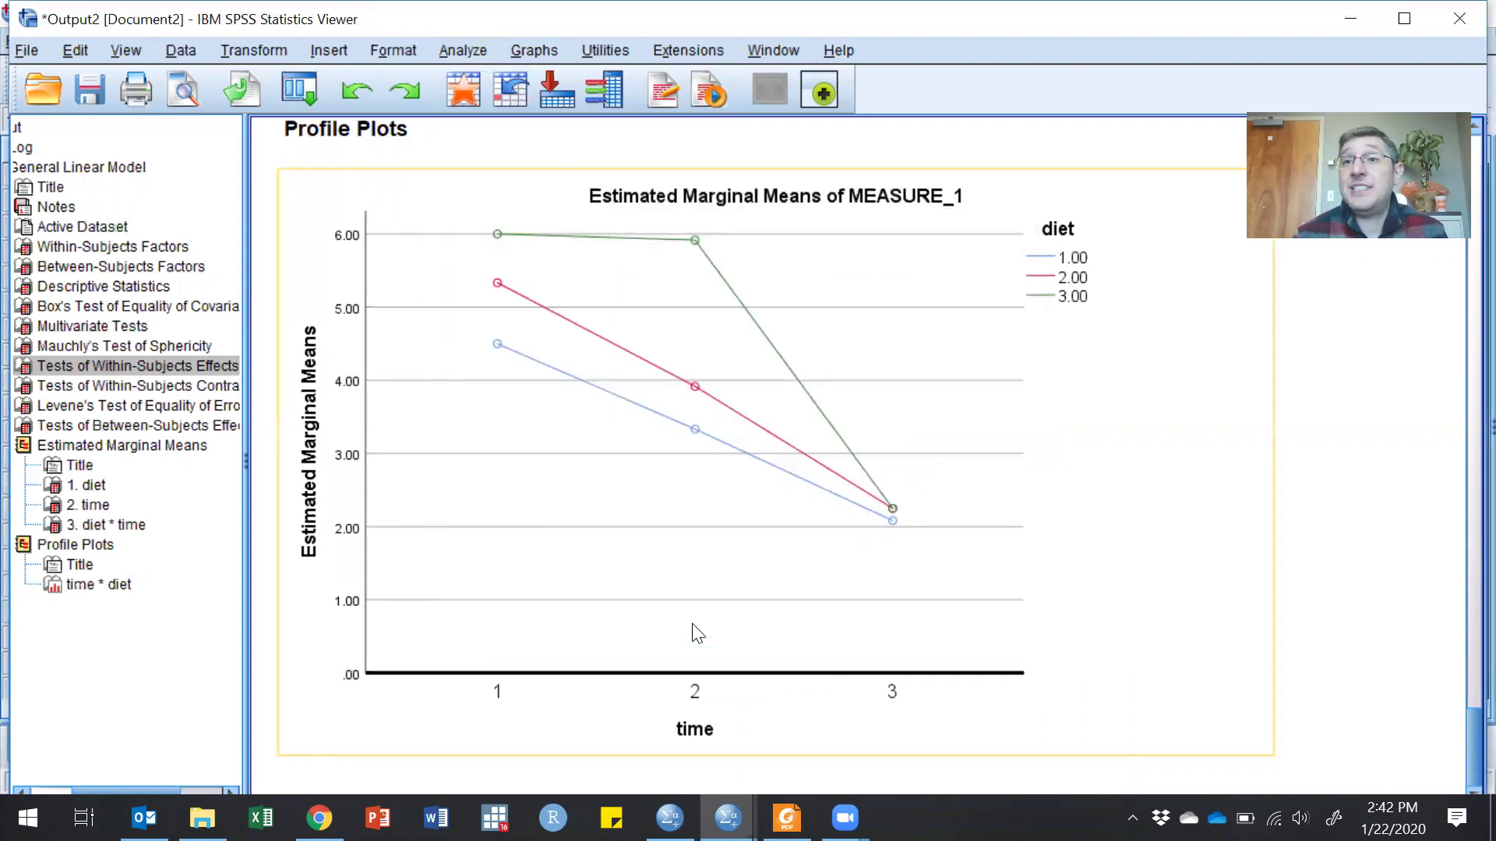
{"action": "left_click", "coordinate": [728, 817]}
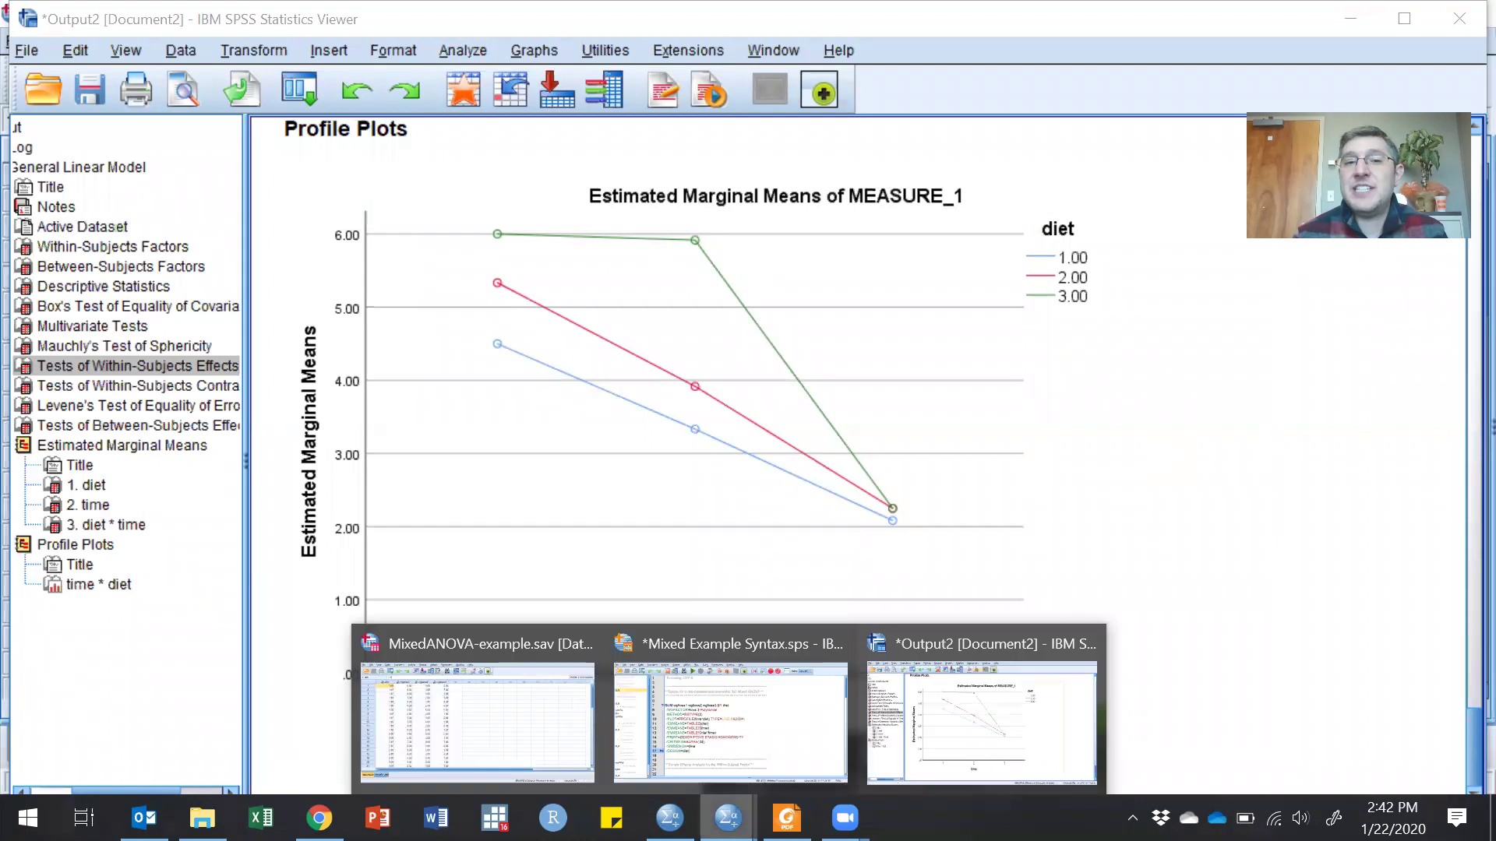
{"action": "left_click", "coordinate": [737, 781]}
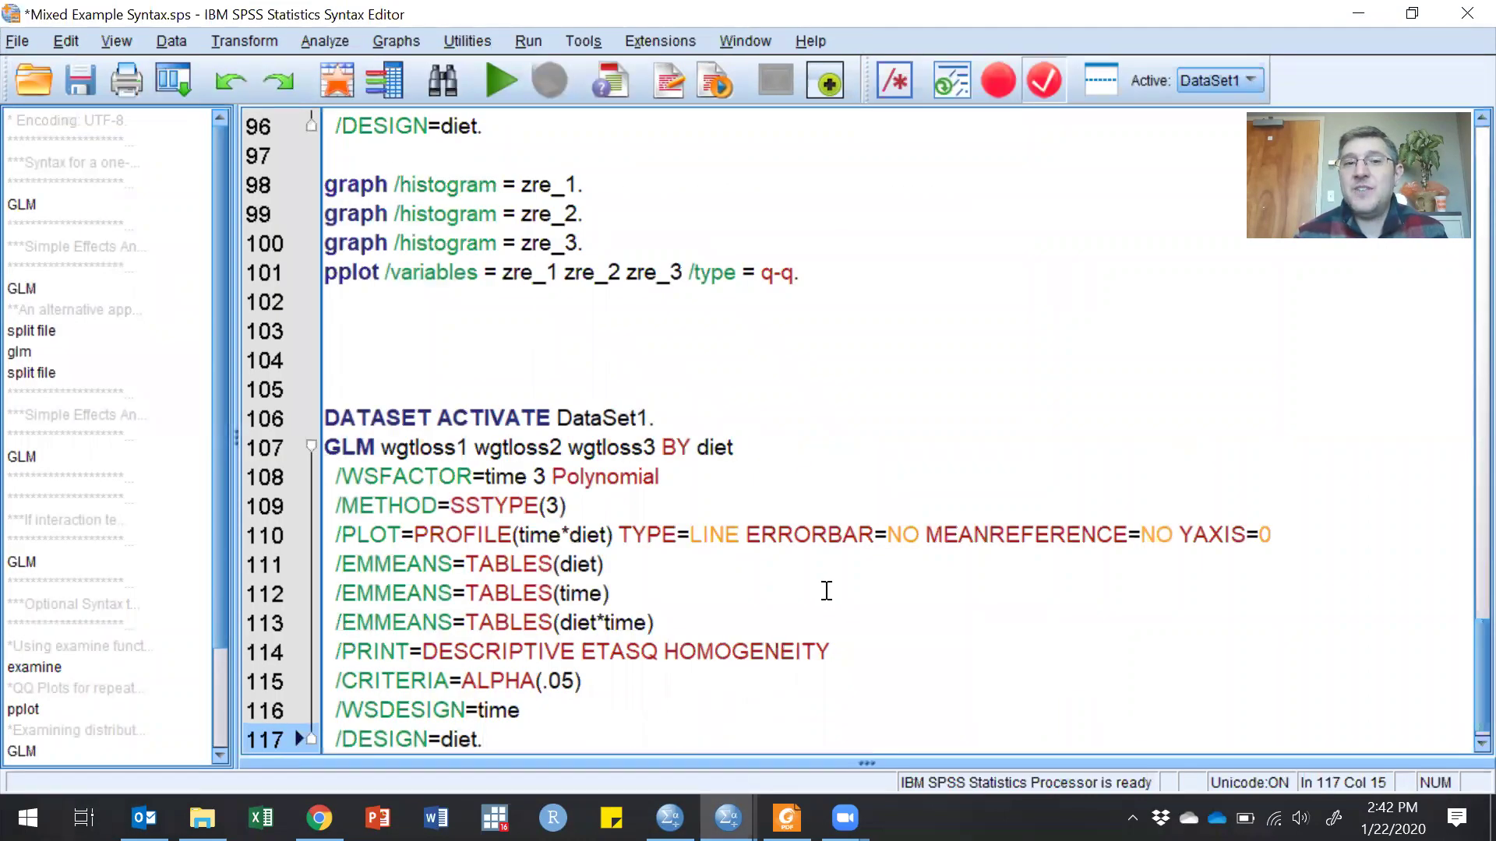
- Append a compare(time) specification to the /EMMEANS=TABLES(diet*time) line of the pasted GLM command
{"action": "scroll", "coordinate": [827, 591], "scroll_direction": "down", "scroll_amount": 1}
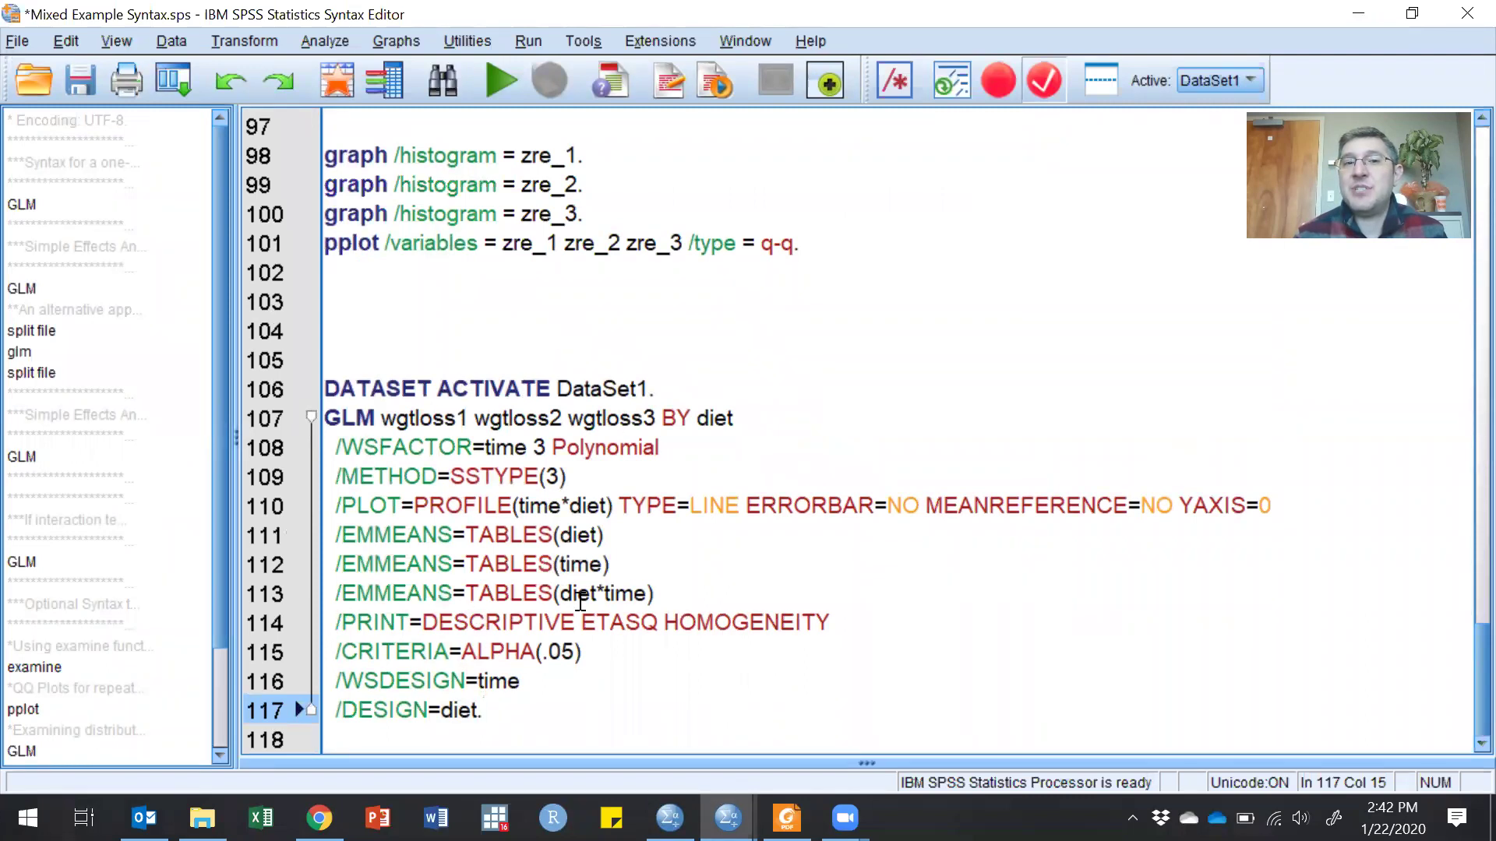
{"action": "left_click_drag", "start_coordinate": [661, 594], "coordinate": [284, 590]}
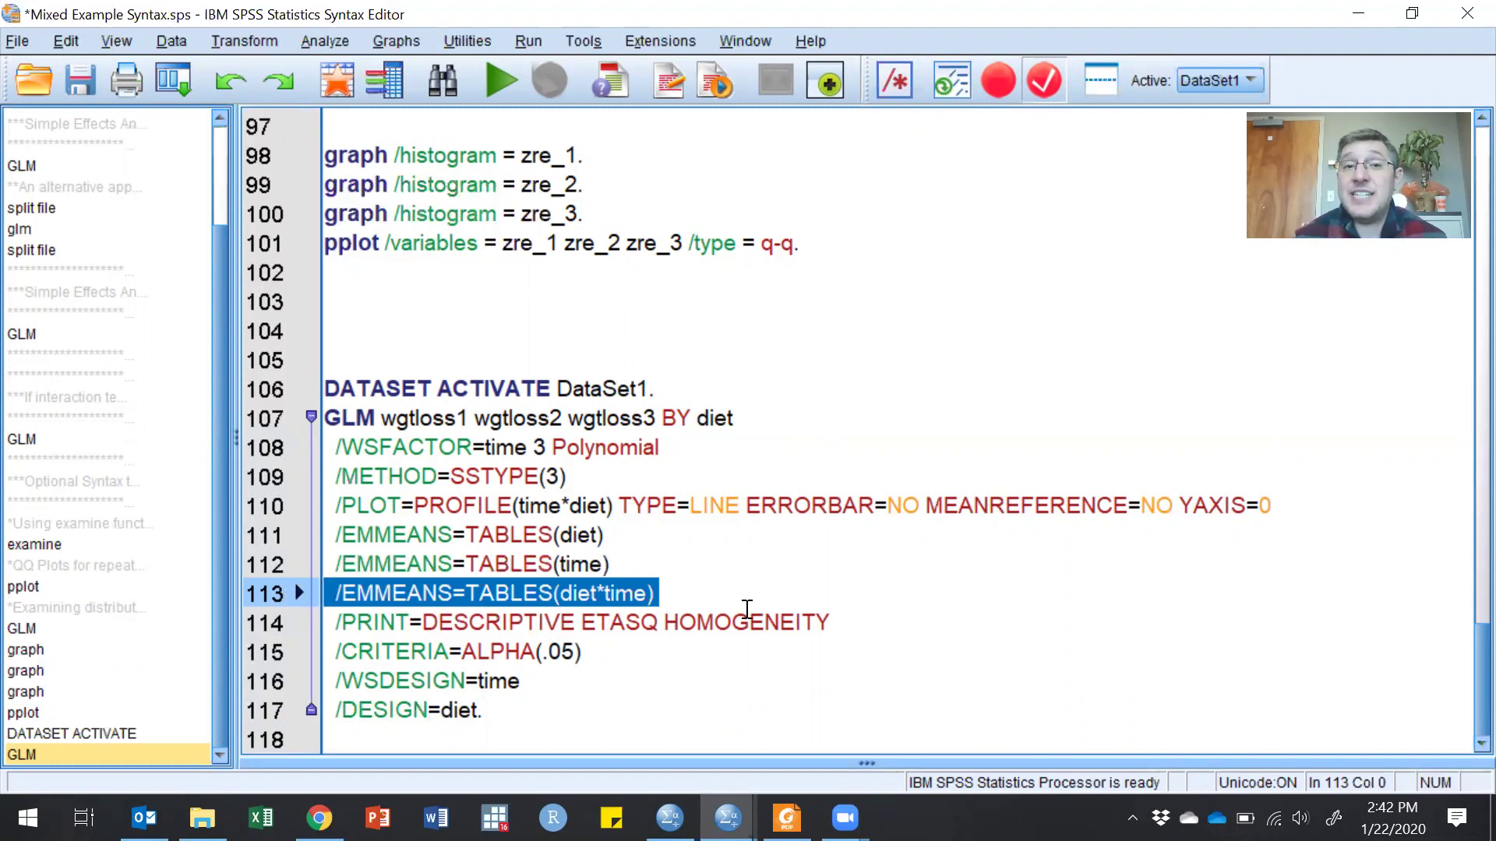
{"action": "left_click", "coordinate": [703, 599]}
{"action": "type", "text": "cim"}
{"action": "key", "text": "BackSpace"}
{"action": "key", "text": "BackSpace"}
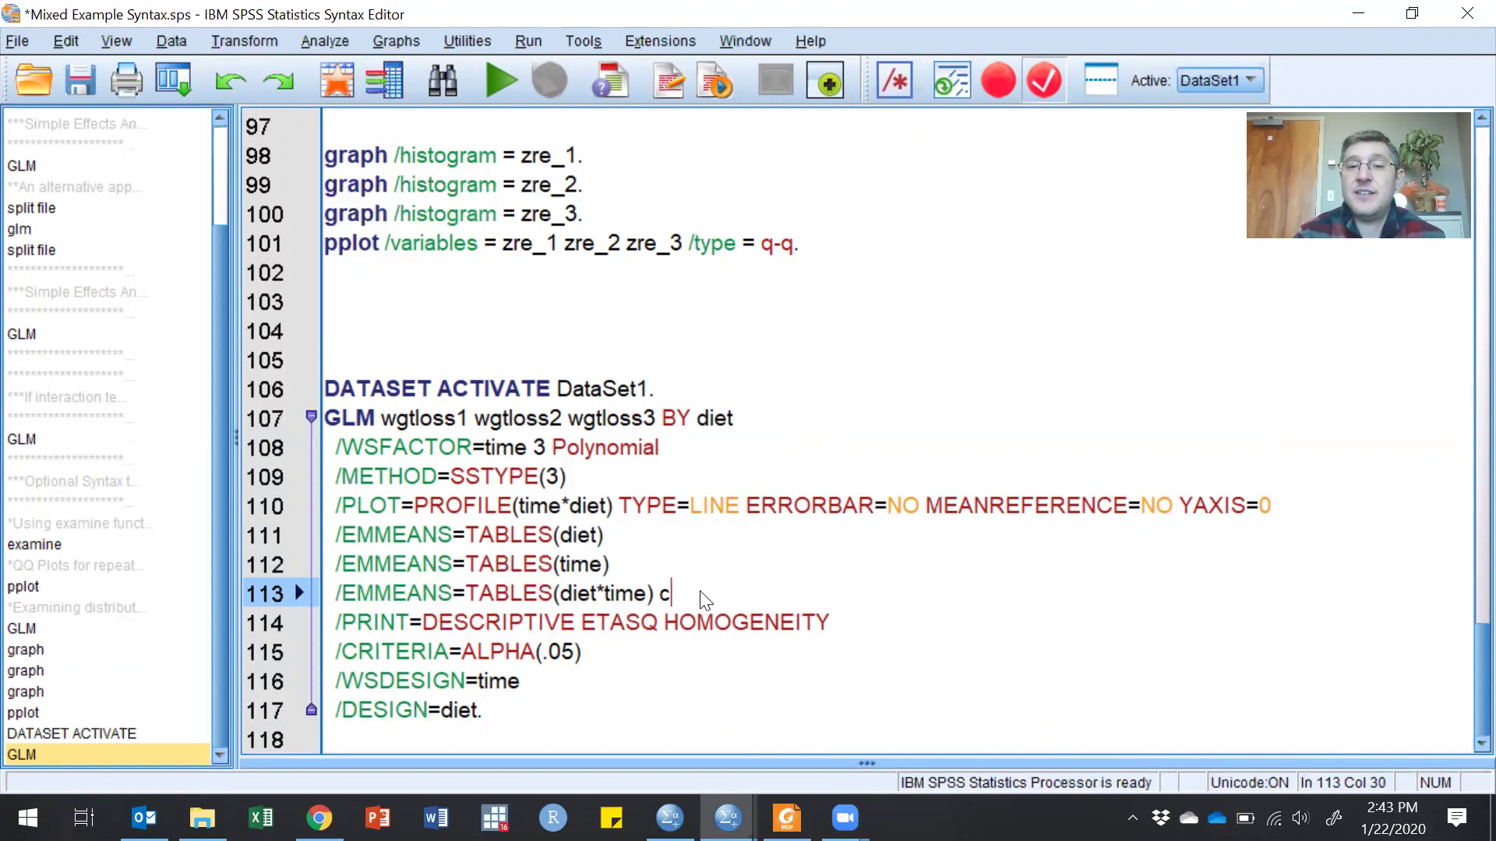
{"action": "type", "text": "ompa"}
{"action": "type", "text": "re"}
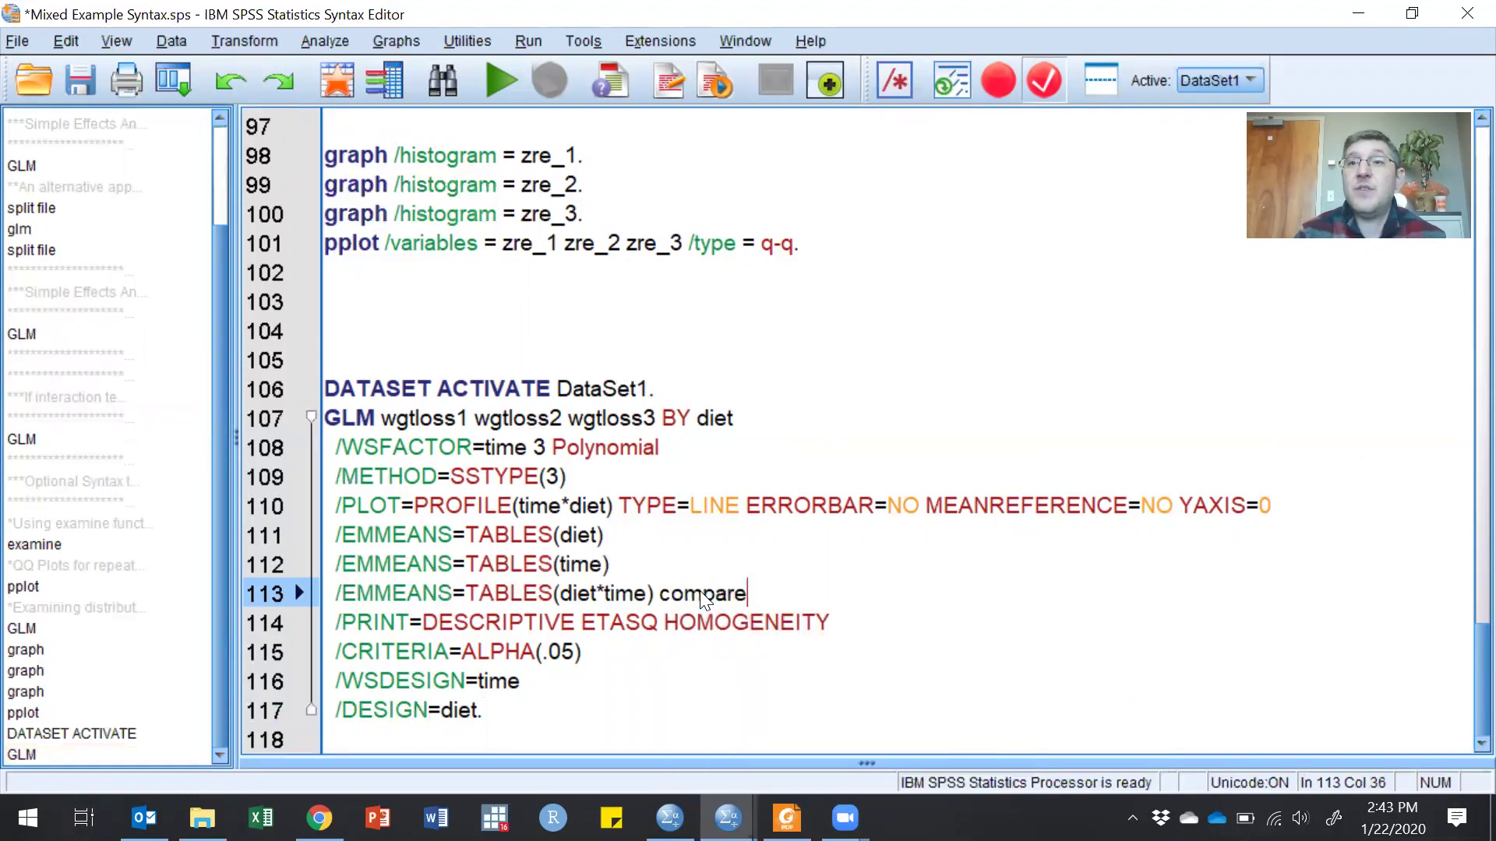
{"action": "type", "text": "("}
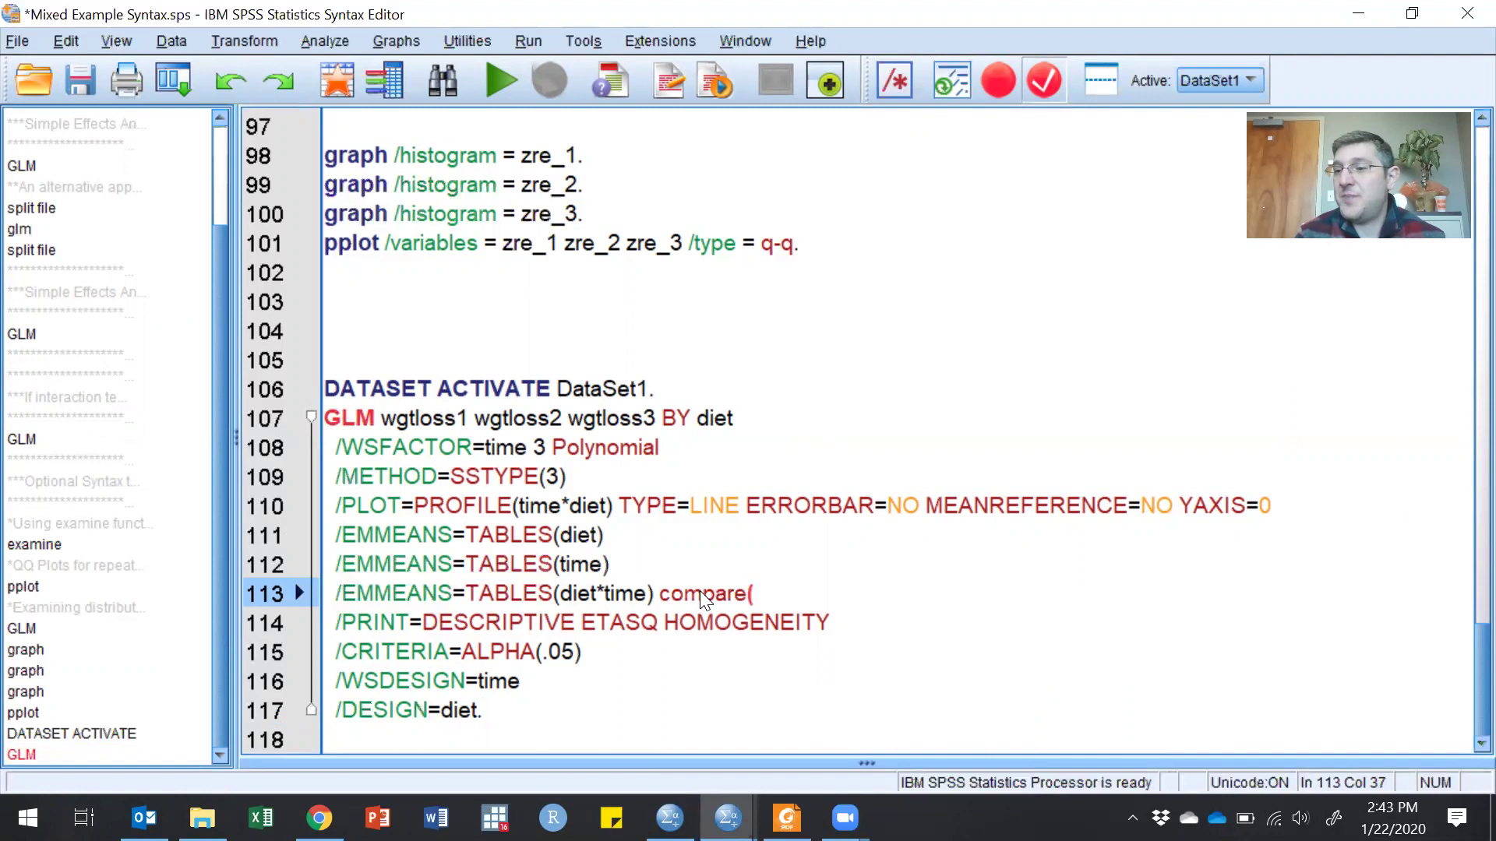
{"action": "type", "text": "tim"}
{"action": "type", "text": "e"}
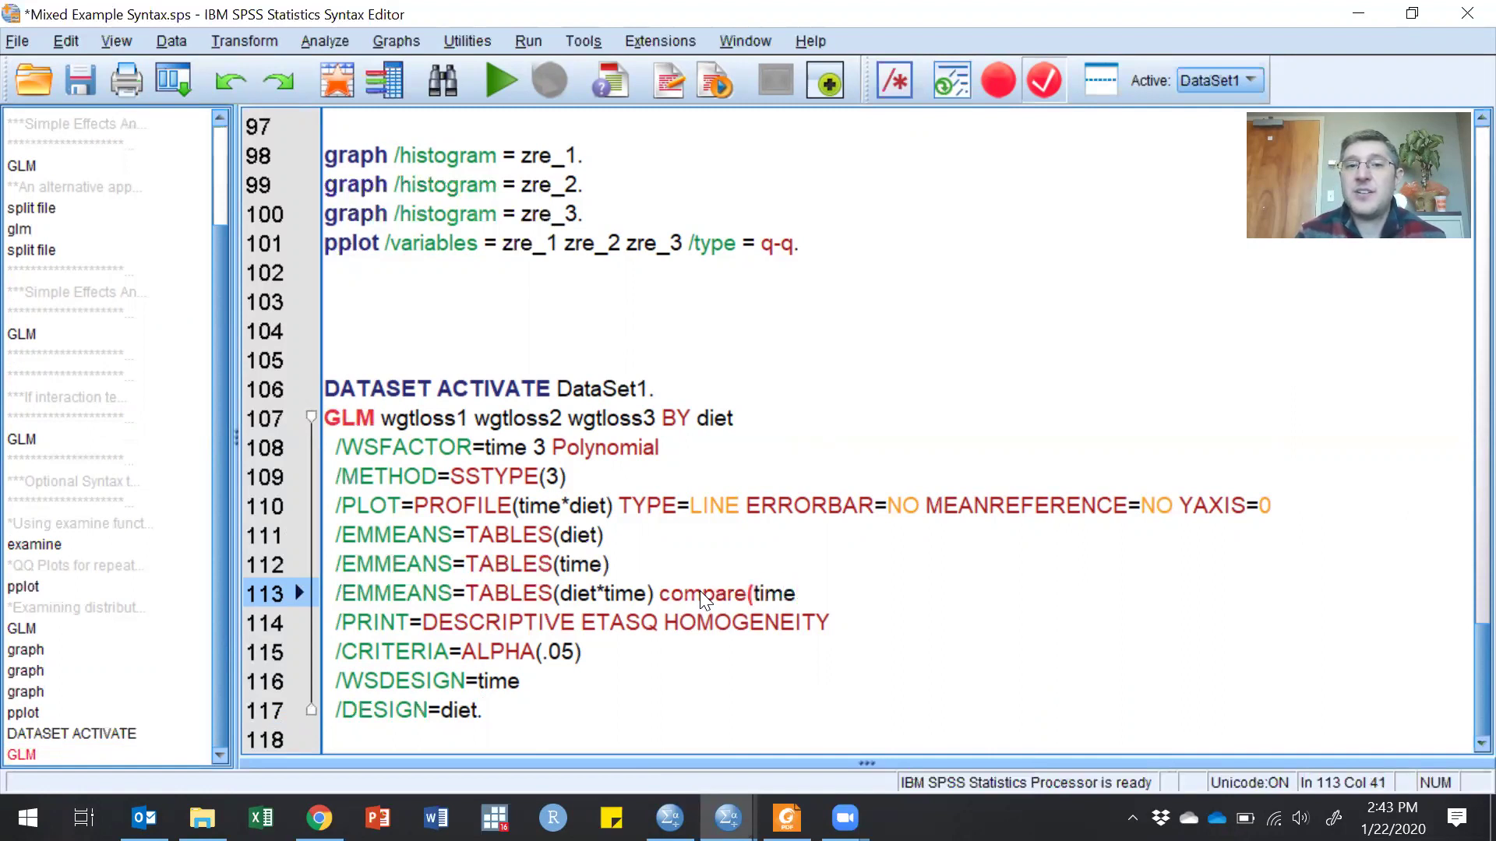
- Complete the diet*time EMMEANS line with the Bonferroni adjustment adj(bonferroni)
{"action": "type", "text": ") adj("}
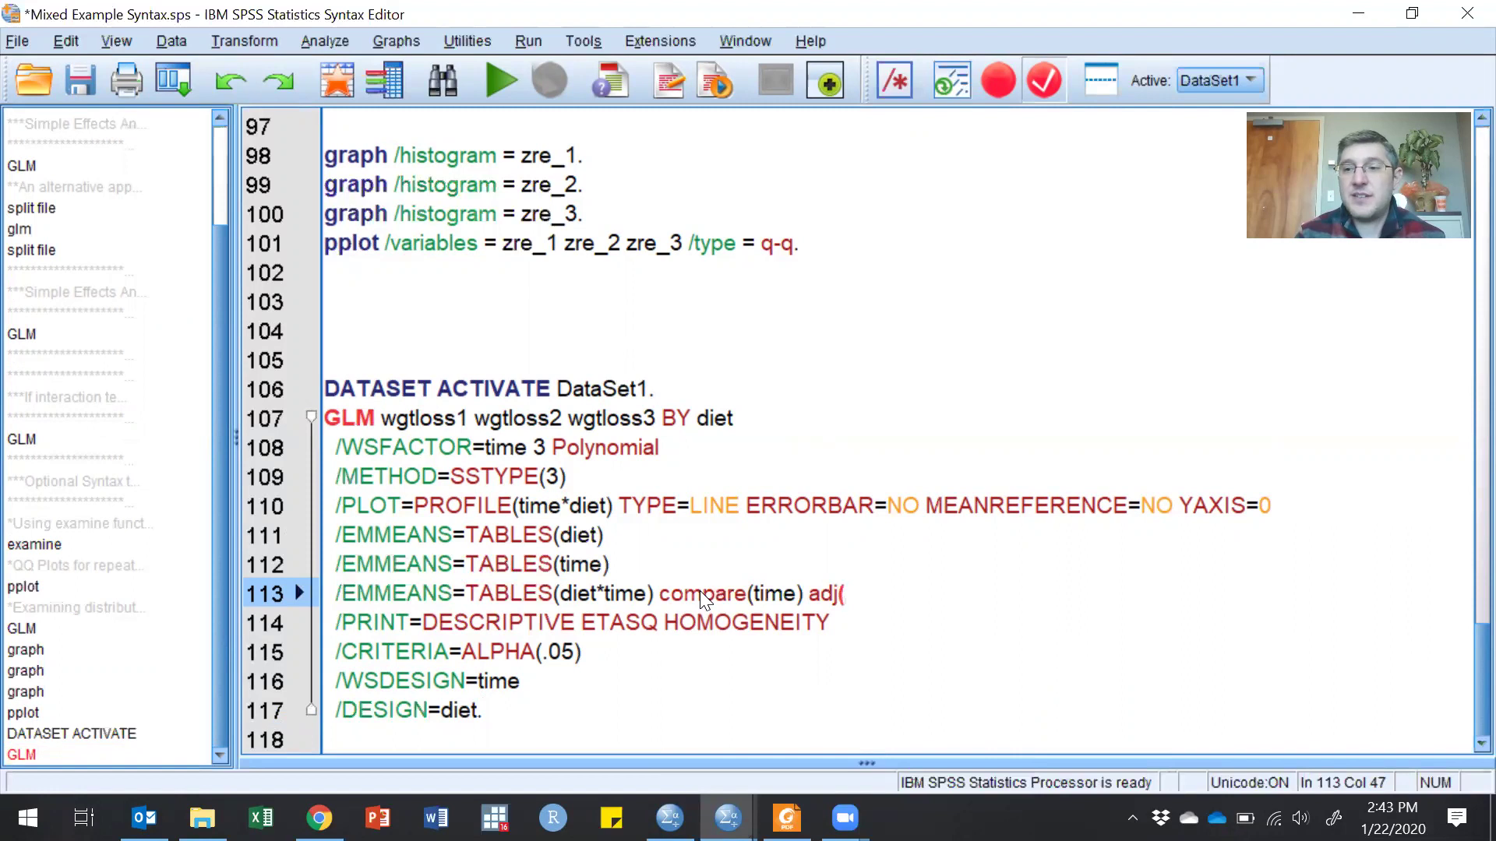
{"action": "type", "text": "bonferroni)"}
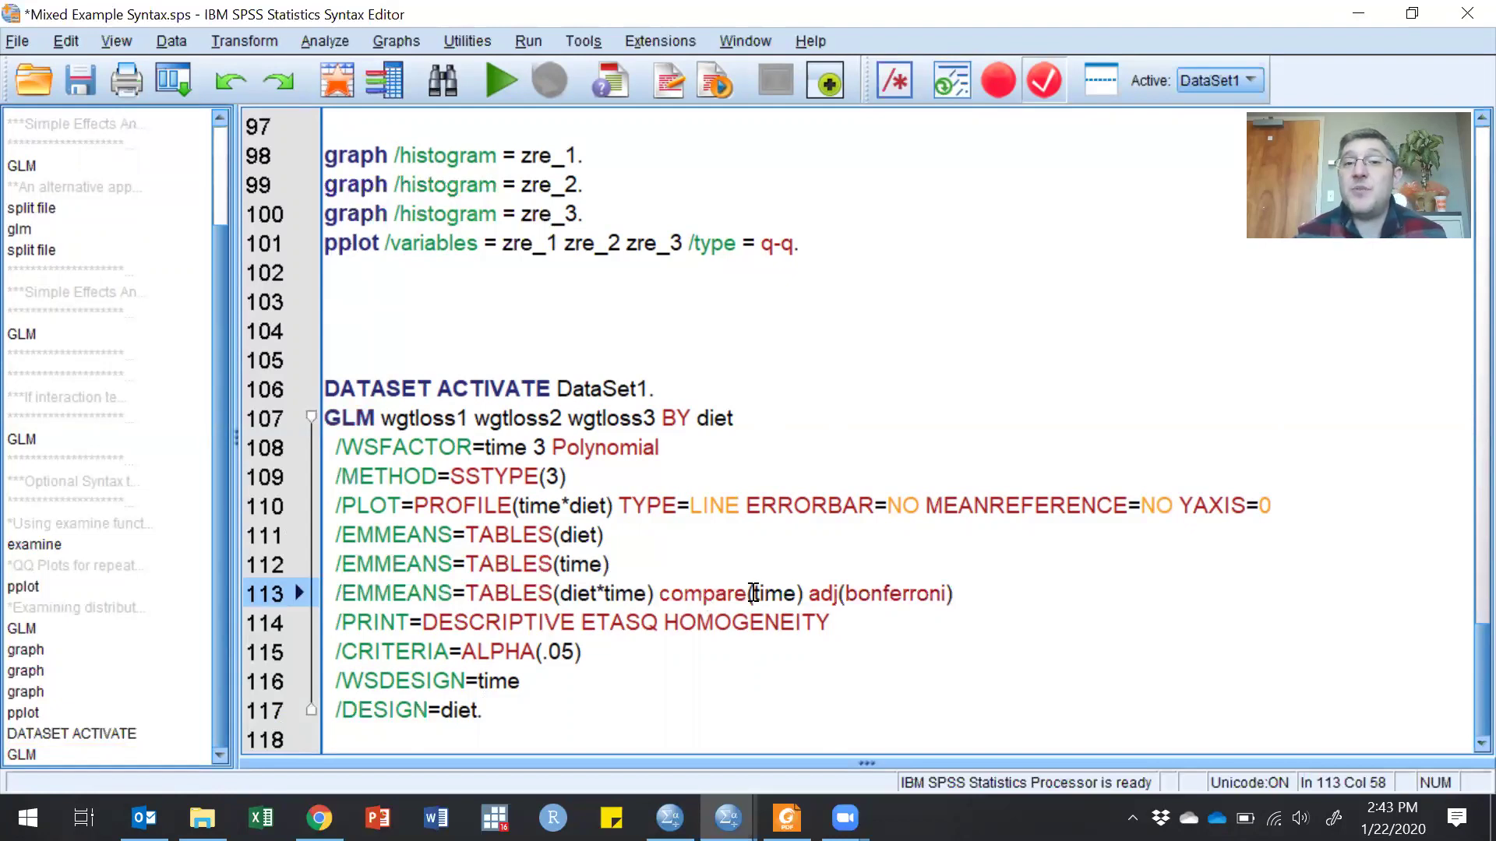
{"action": "left_click_drag", "start_coordinate": [752, 593], "coordinate": [804, 594]}
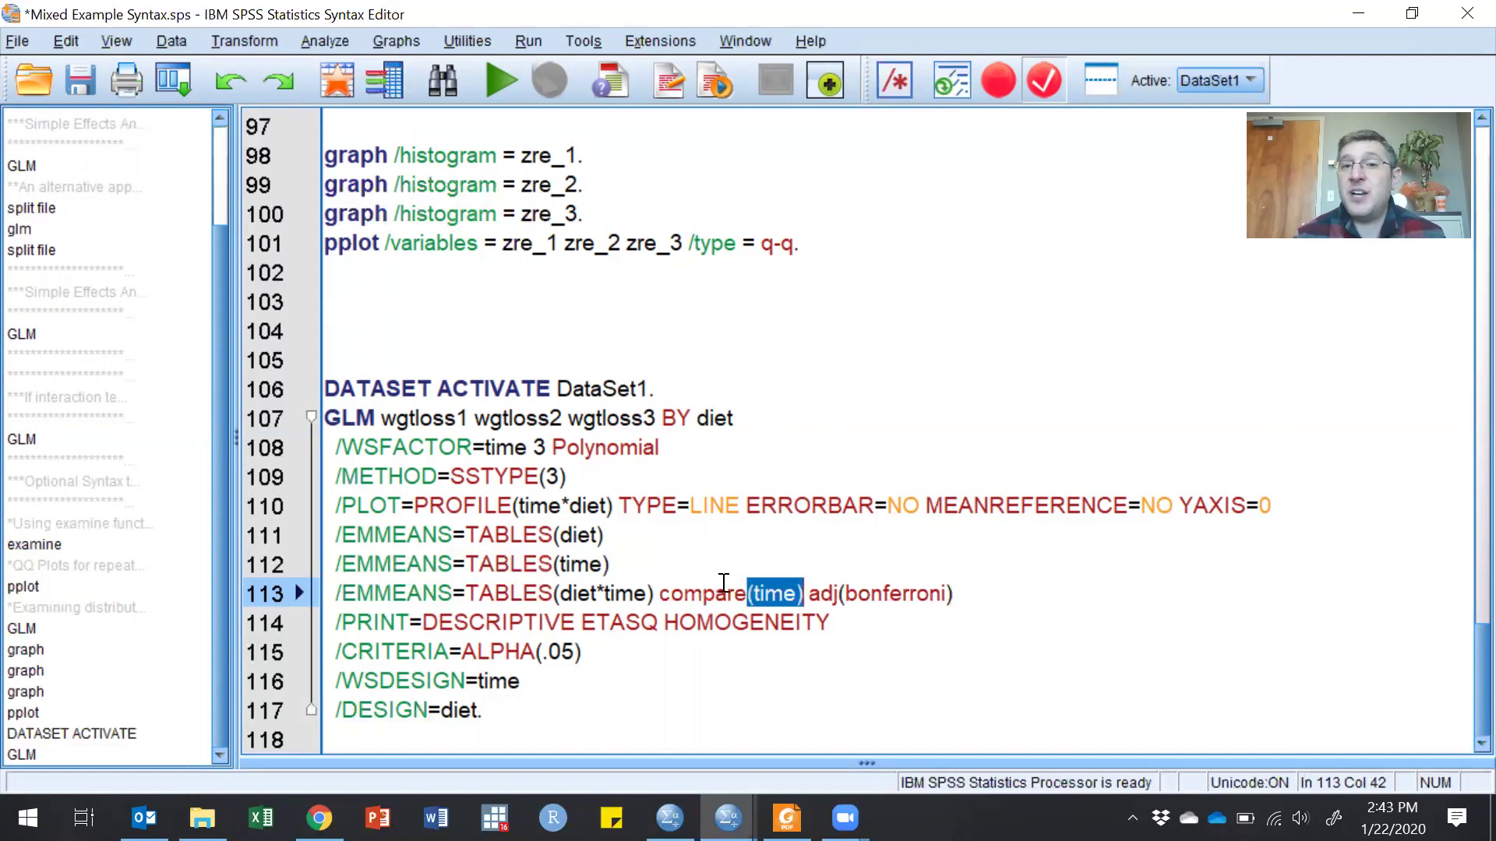
{"action": "left_click", "coordinate": [988, 599]}
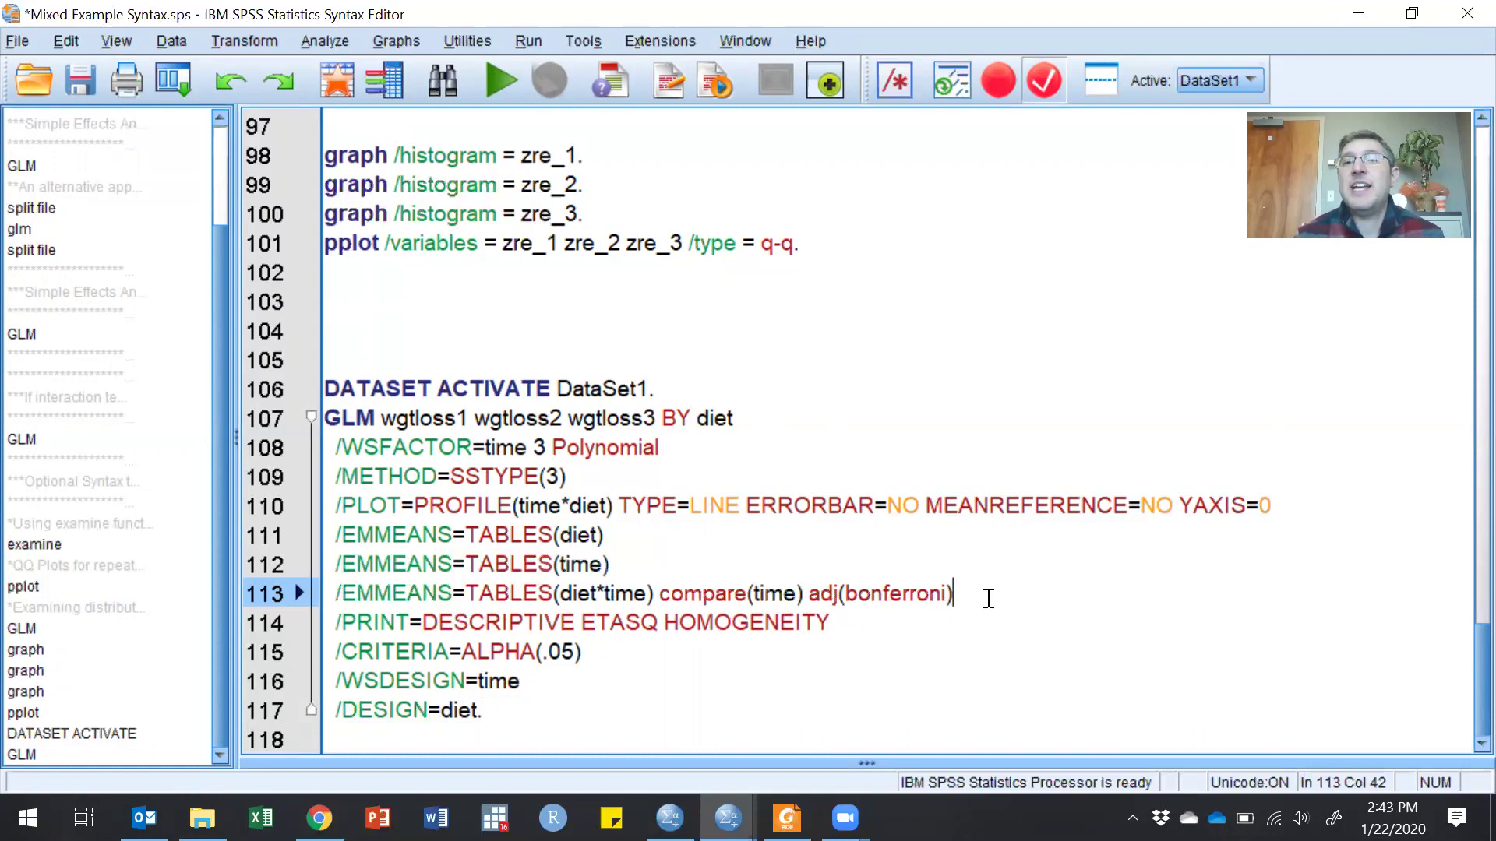
- Find the prepared within-subject simple effects syntax and highlight compare(time) in its diet*time EMMEANS line for review
{"action": "scroll", "coordinate": [988, 598], "scroll_direction": "up", "scroll_amount": 20}
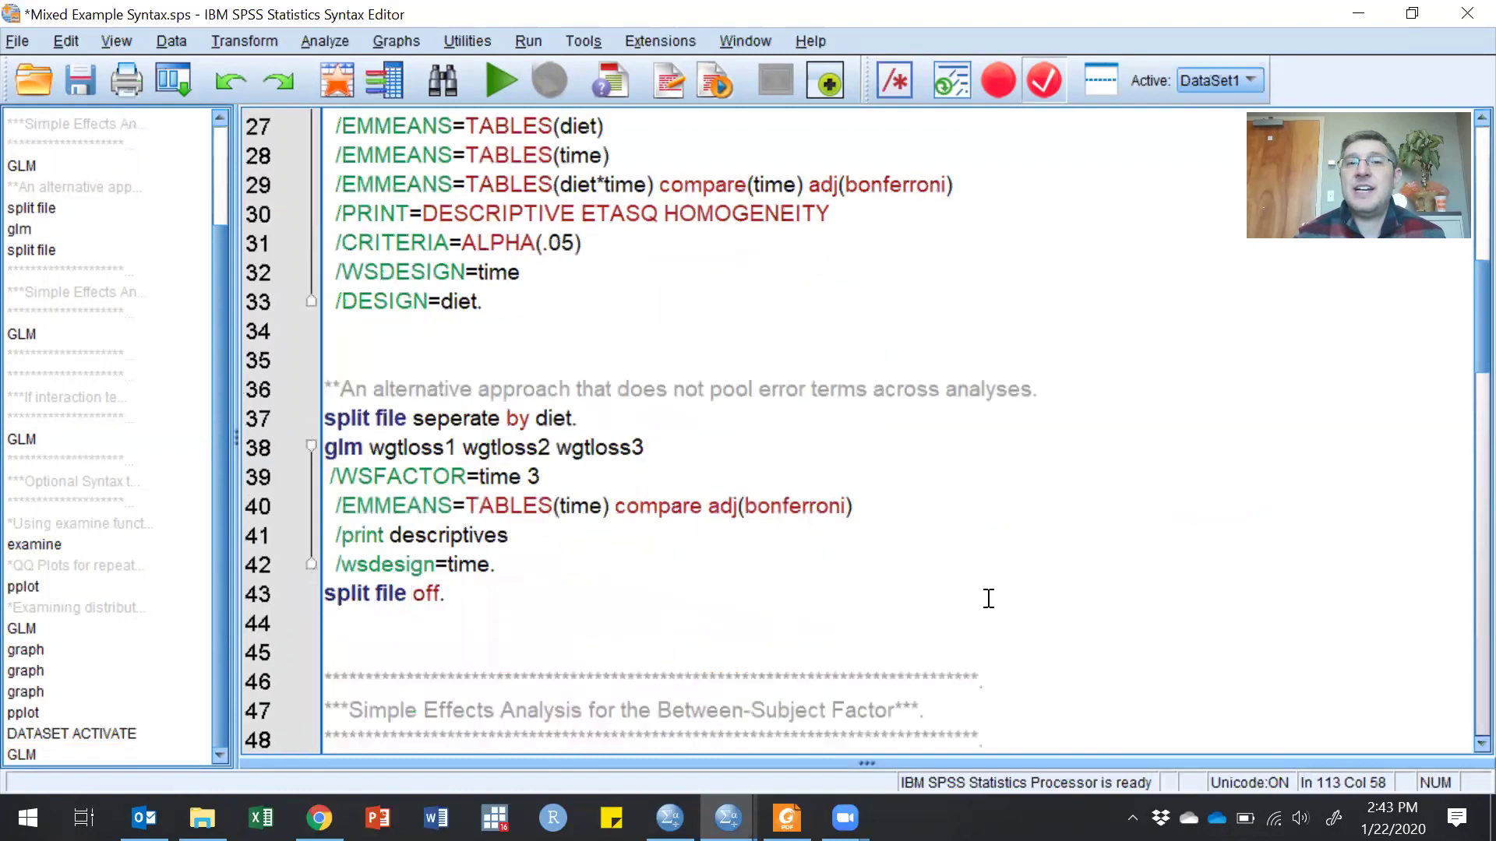
{"action": "scroll", "coordinate": [988, 598], "scroll_direction": "up", "scroll_amount": 2}
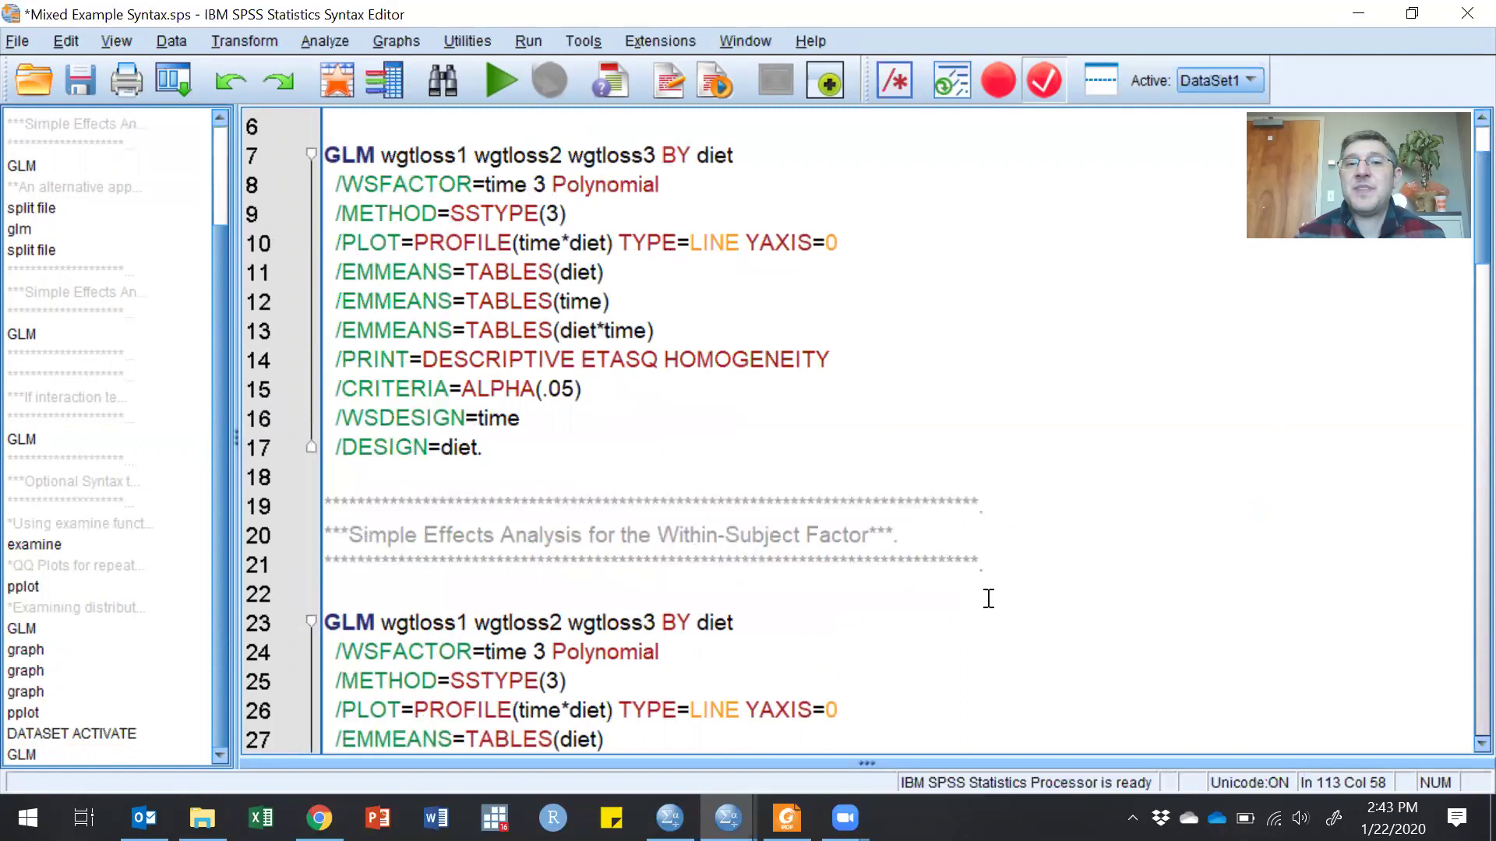
{"action": "scroll", "coordinate": [988, 599], "scroll_direction": "down", "scroll_amount": 5}
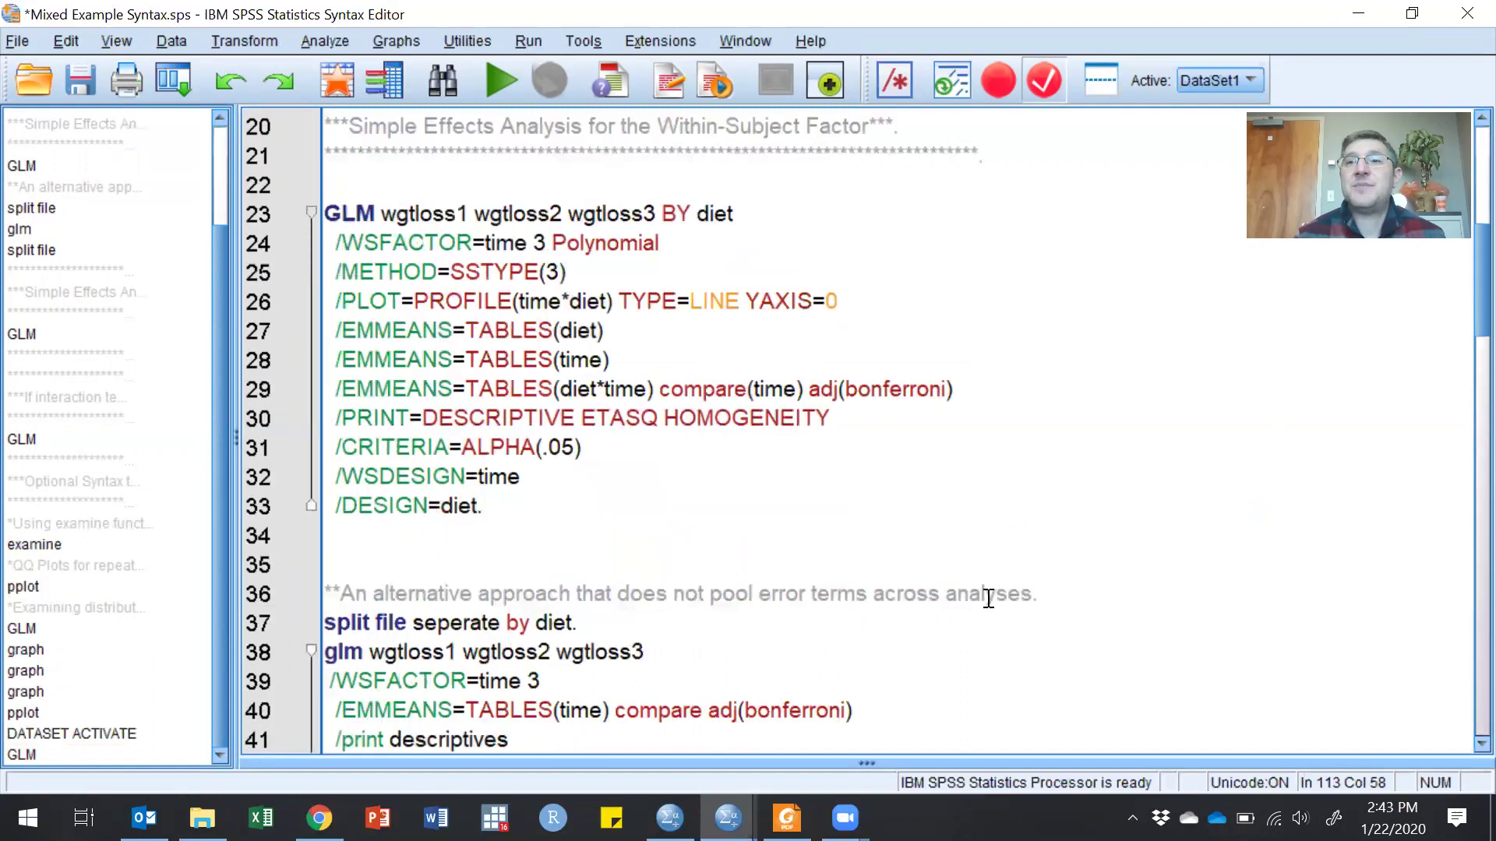
{"action": "scroll", "coordinate": [988, 599], "scroll_direction": "up", "scroll_amount": 2}
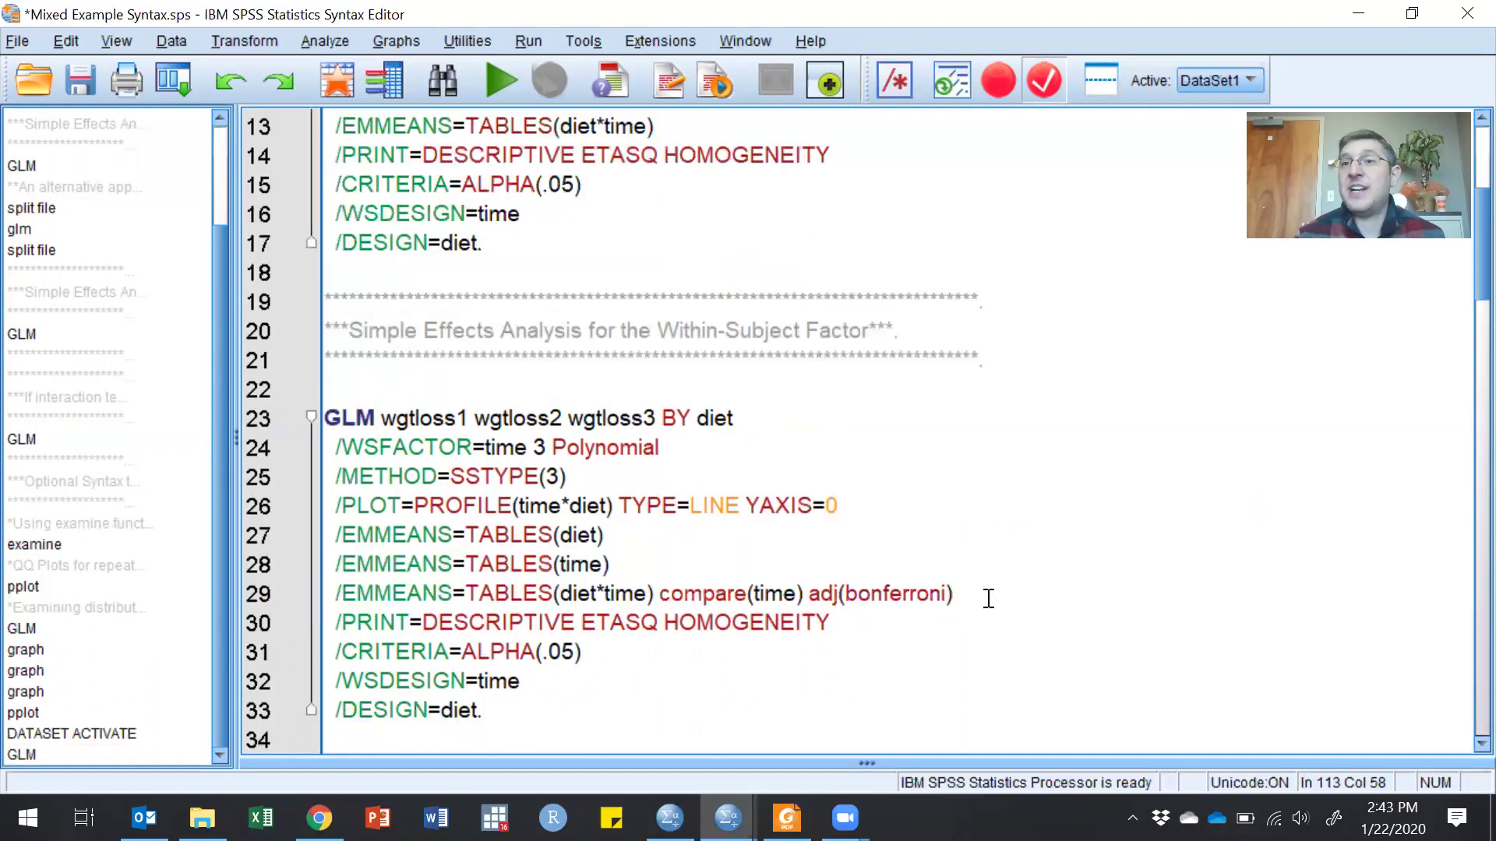
{"action": "scroll", "coordinate": [988, 598], "scroll_direction": "up", "scroll_amount": 4}
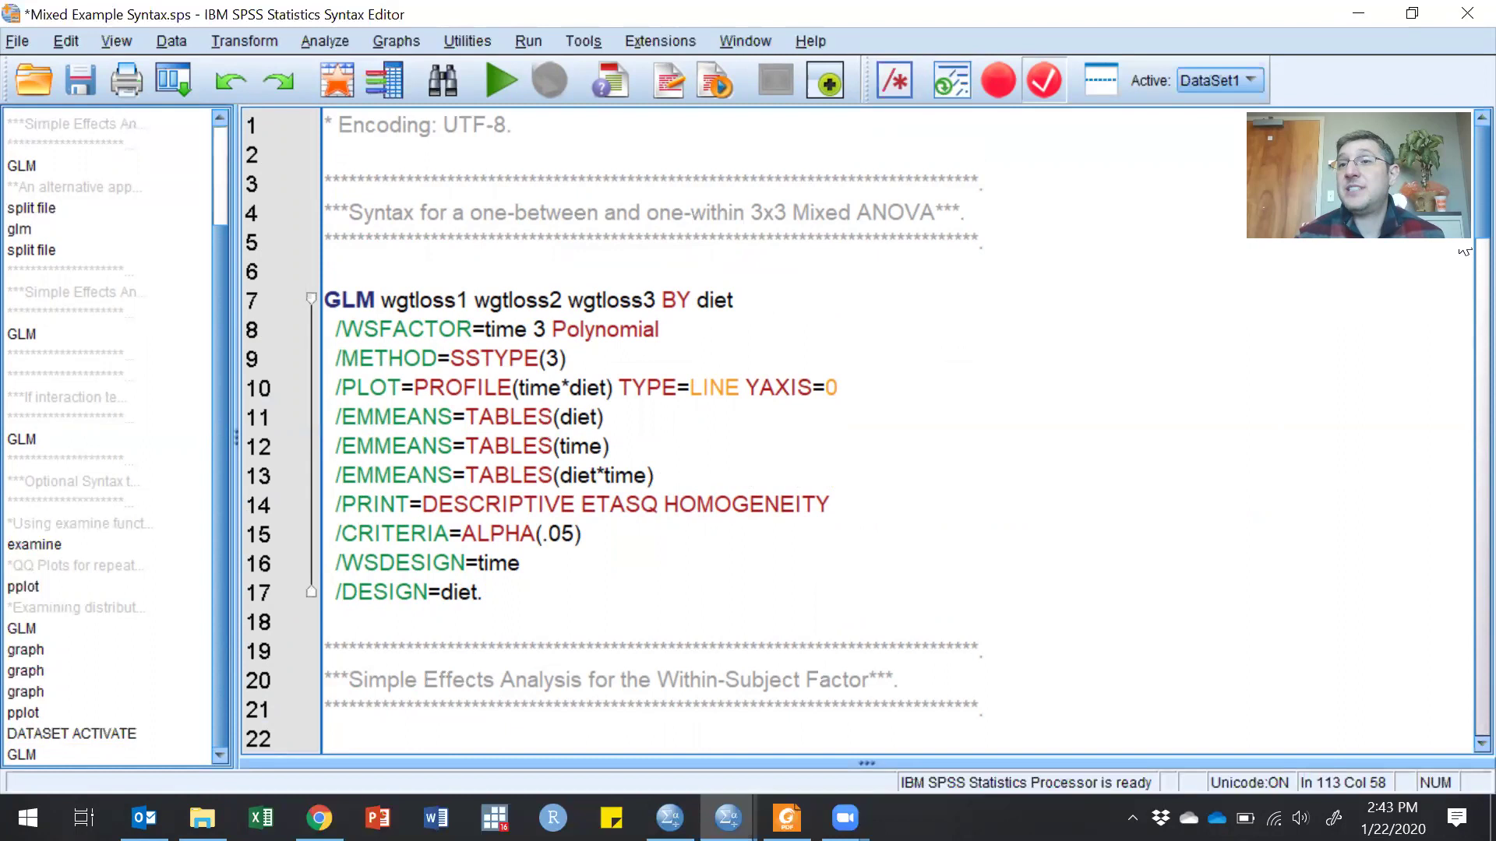
{"action": "scroll", "coordinate": [1464, 273], "scroll_direction": "down", "scroll_amount": 5}
{"action": "scroll", "coordinate": [1463, 305], "scroll_direction": "down", "scroll_amount": 1}
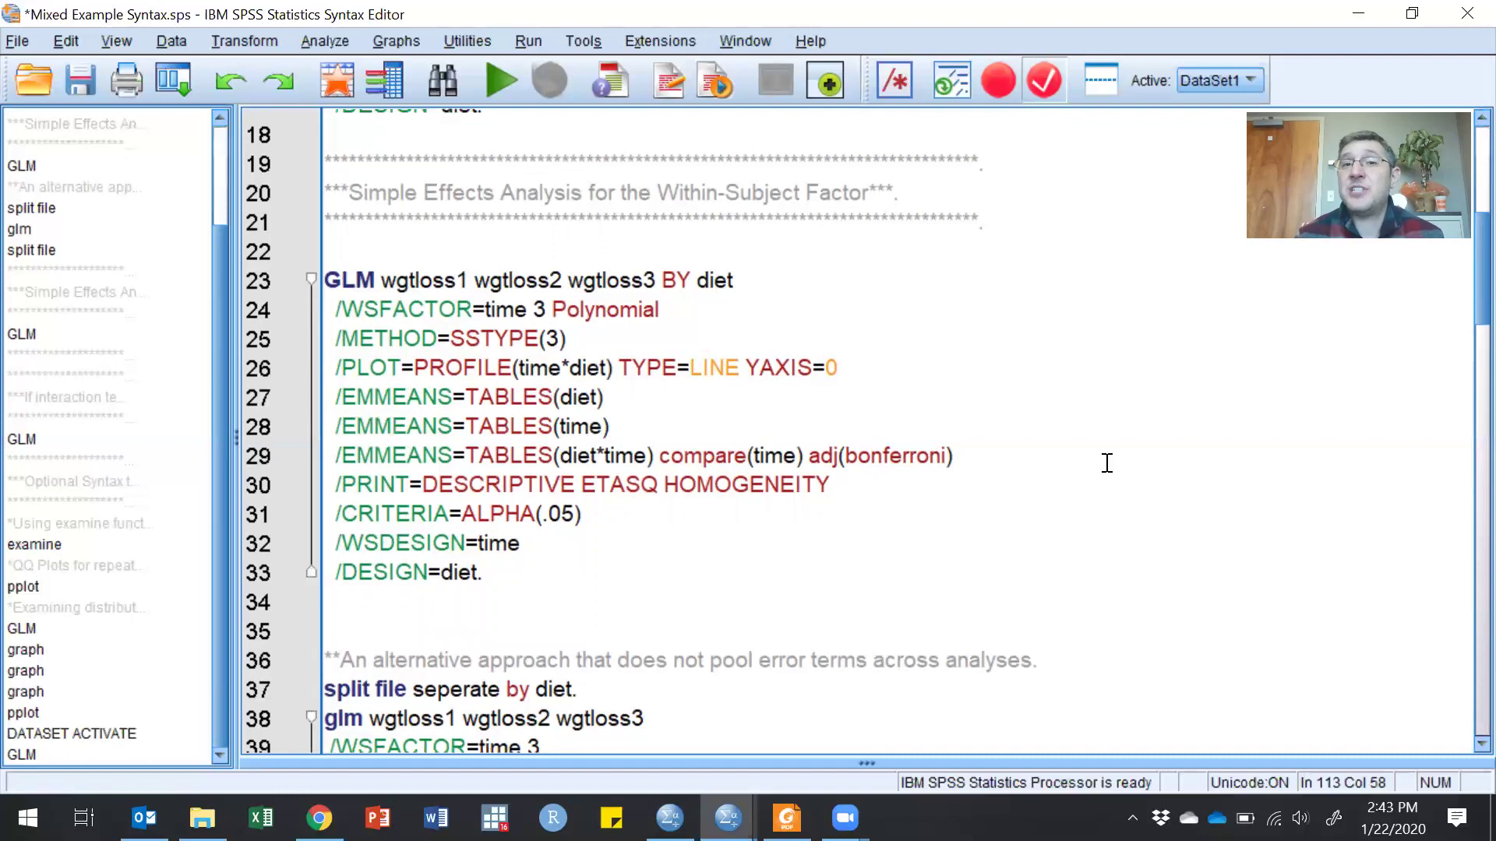
{"action": "left_click_drag", "start_coordinate": [659, 455], "coordinate": [806, 452]}
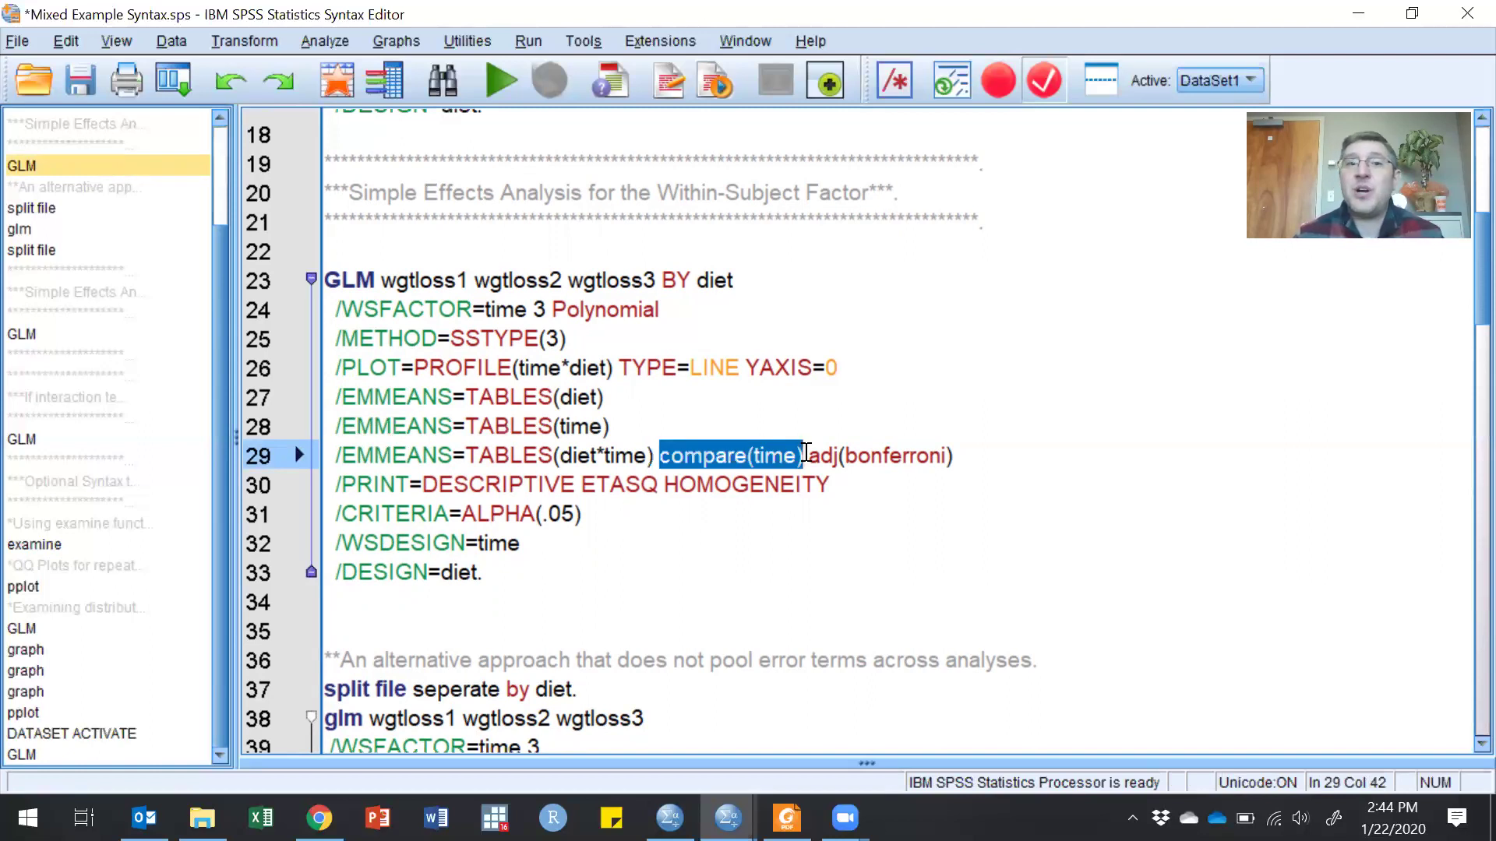
- Review the alternative split file syntax by diet and highlight compare(diet) in the between-subject simple effects GLM command
{"action": "left_click_drag", "start_coordinate": [1459, 313], "coordinate": [1465, 388]}
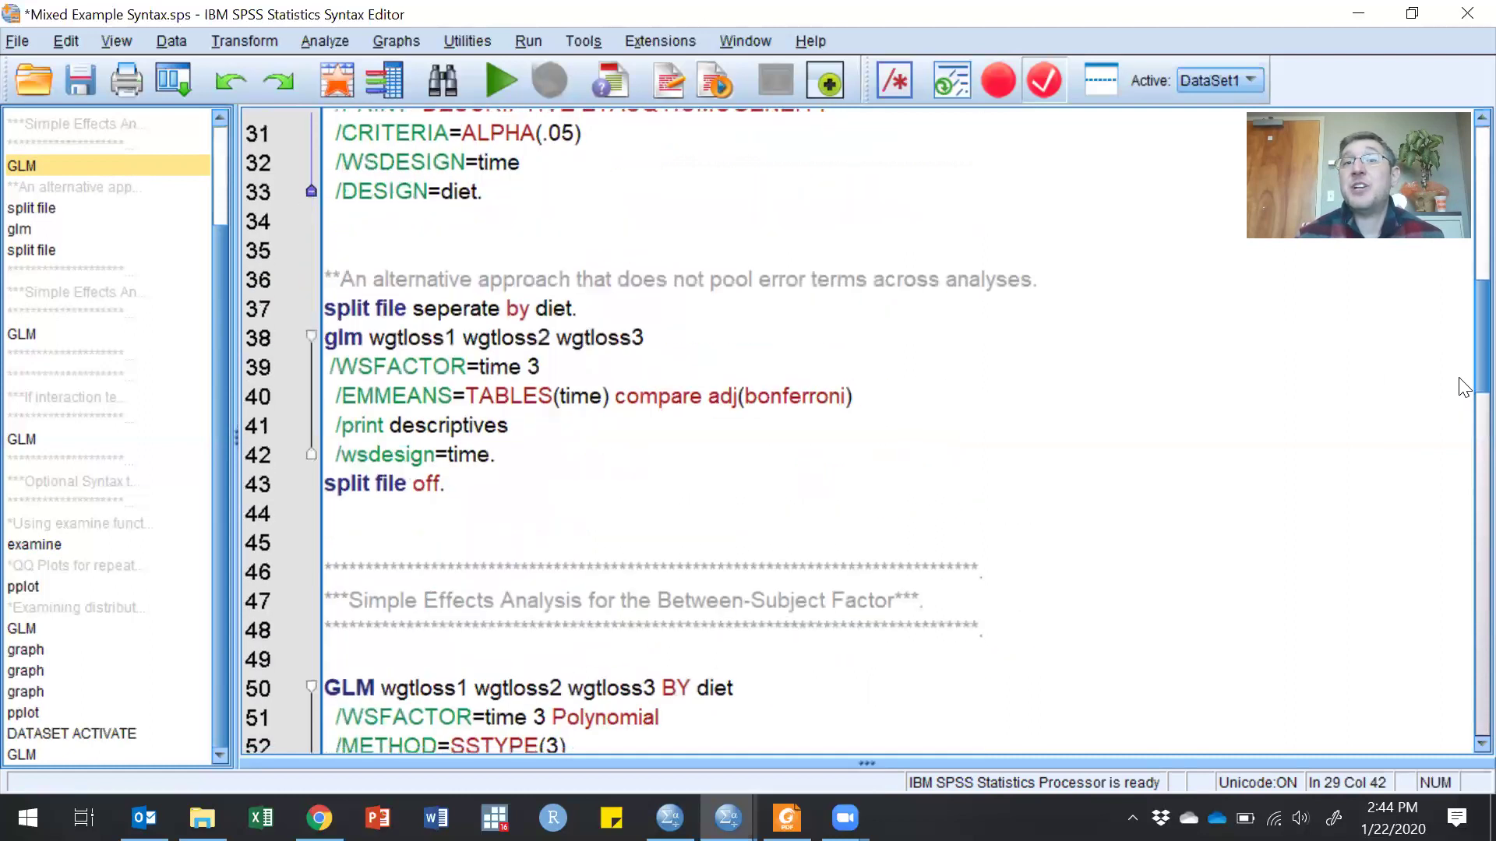
{"action": "left_click_drag", "start_coordinate": [501, 486], "coordinate": [390, 308]}
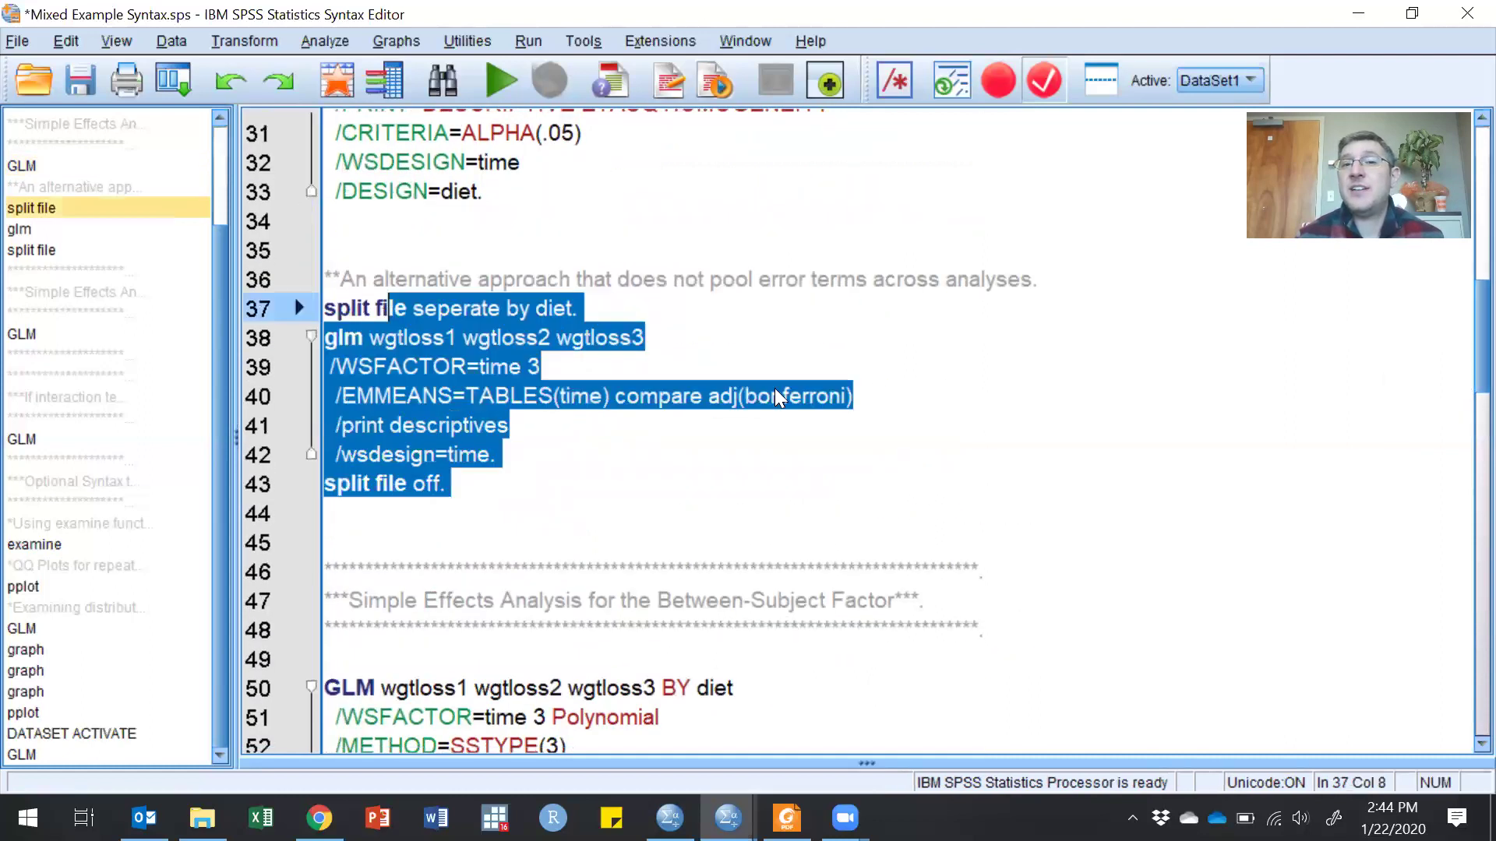
{"action": "left_click", "coordinate": [834, 451]}
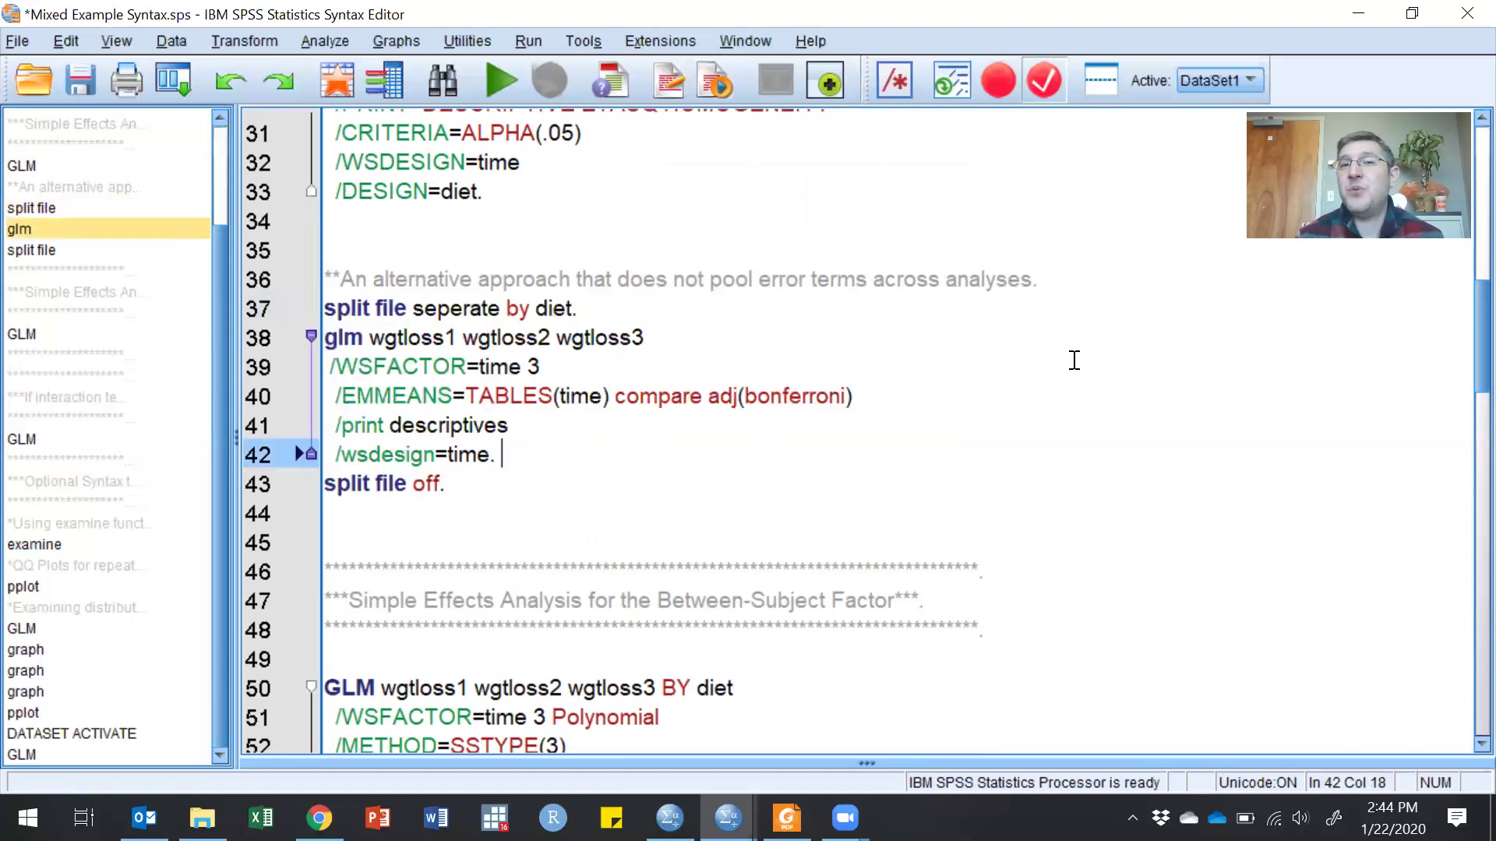
{"action": "left_click_drag", "start_coordinate": [1463, 353], "coordinate": [1463, 431]}
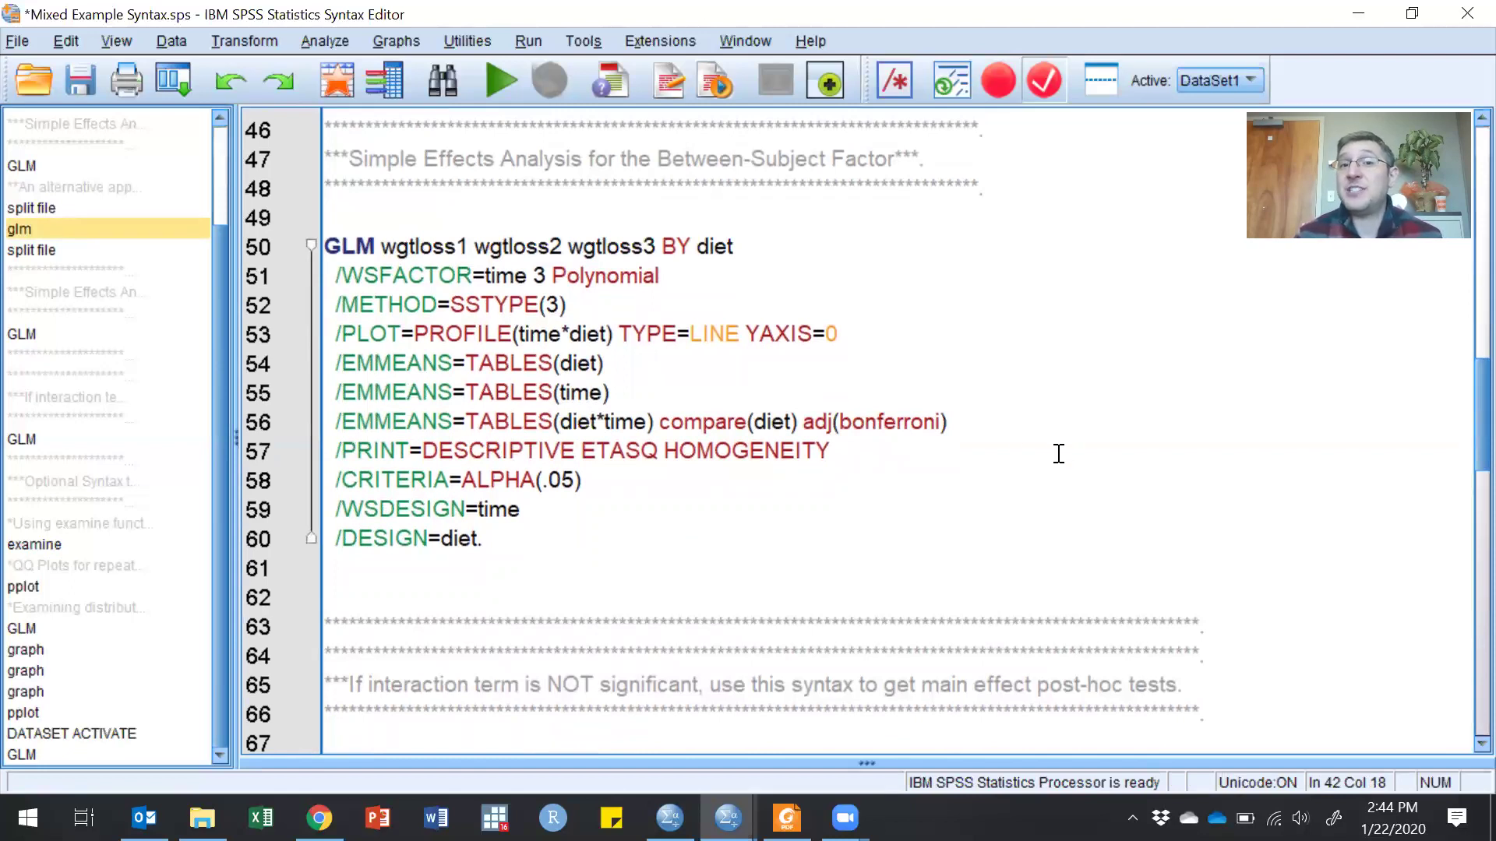
{"action": "left_click_drag", "start_coordinate": [797, 421], "coordinate": [665, 425]}
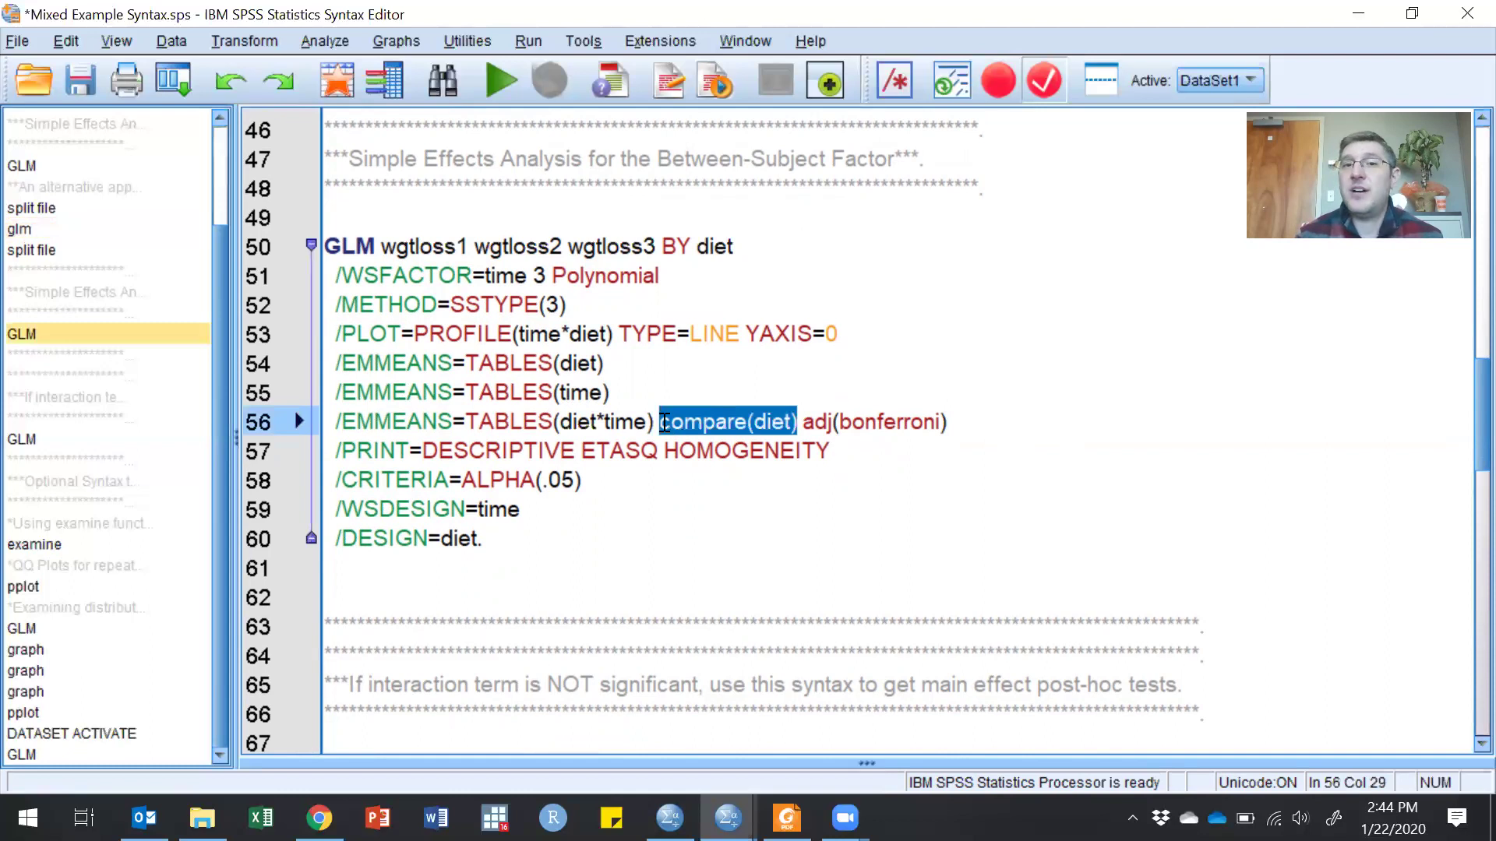
- Start a new /EMMEANS=TABLES line directly below the compare(time) line of the pasted GLM command at the end of the file
{"action": "left_click_drag", "start_coordinate": [1469, 412], "coordinate": [1464, 685]}
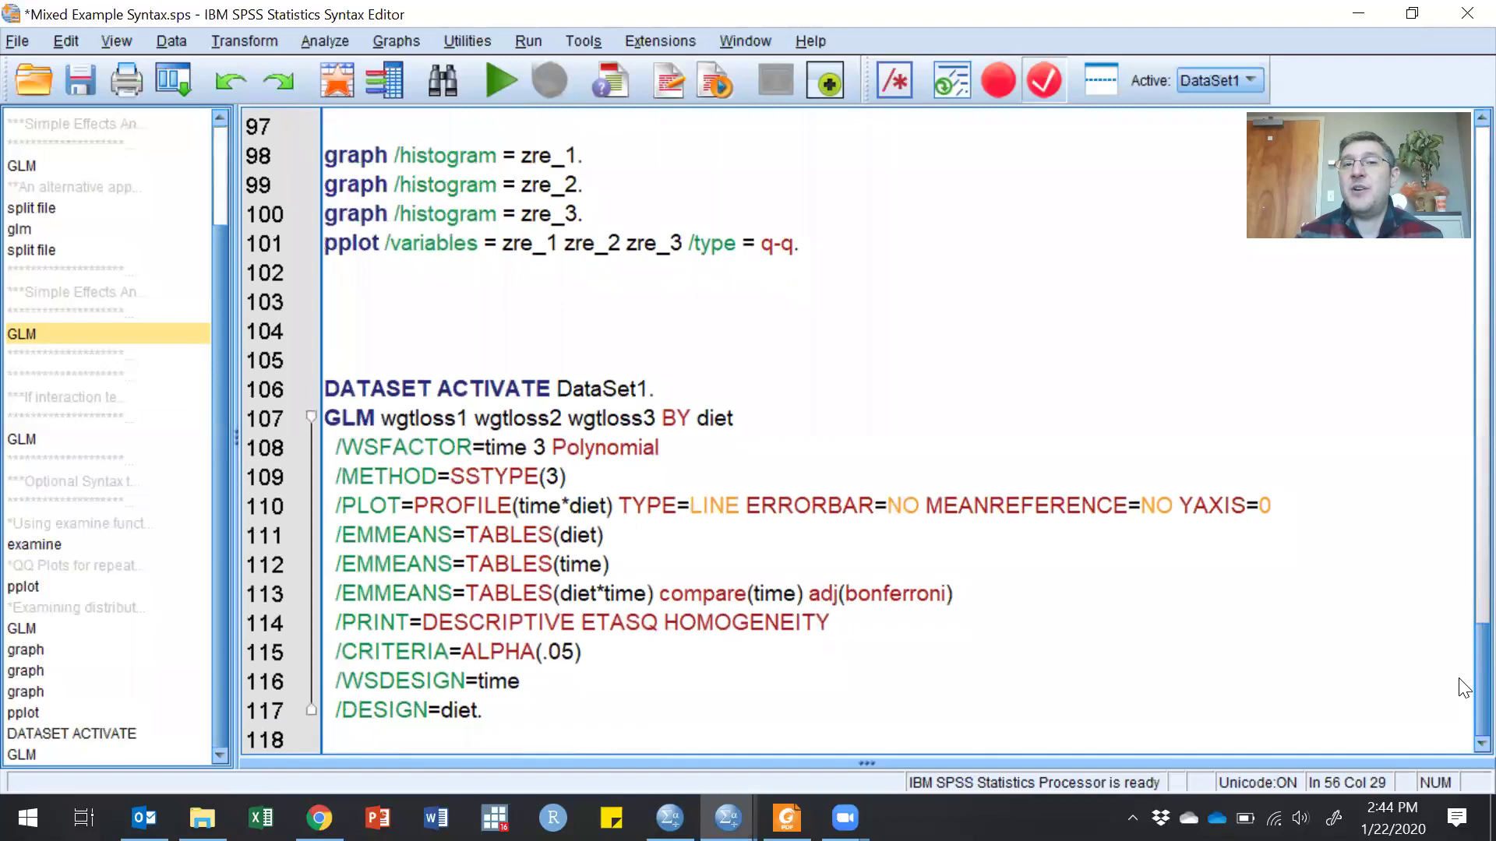
{"action": "left_click_drag", "start_coordinate": [980, 597], "coordinate": [665, 597]}
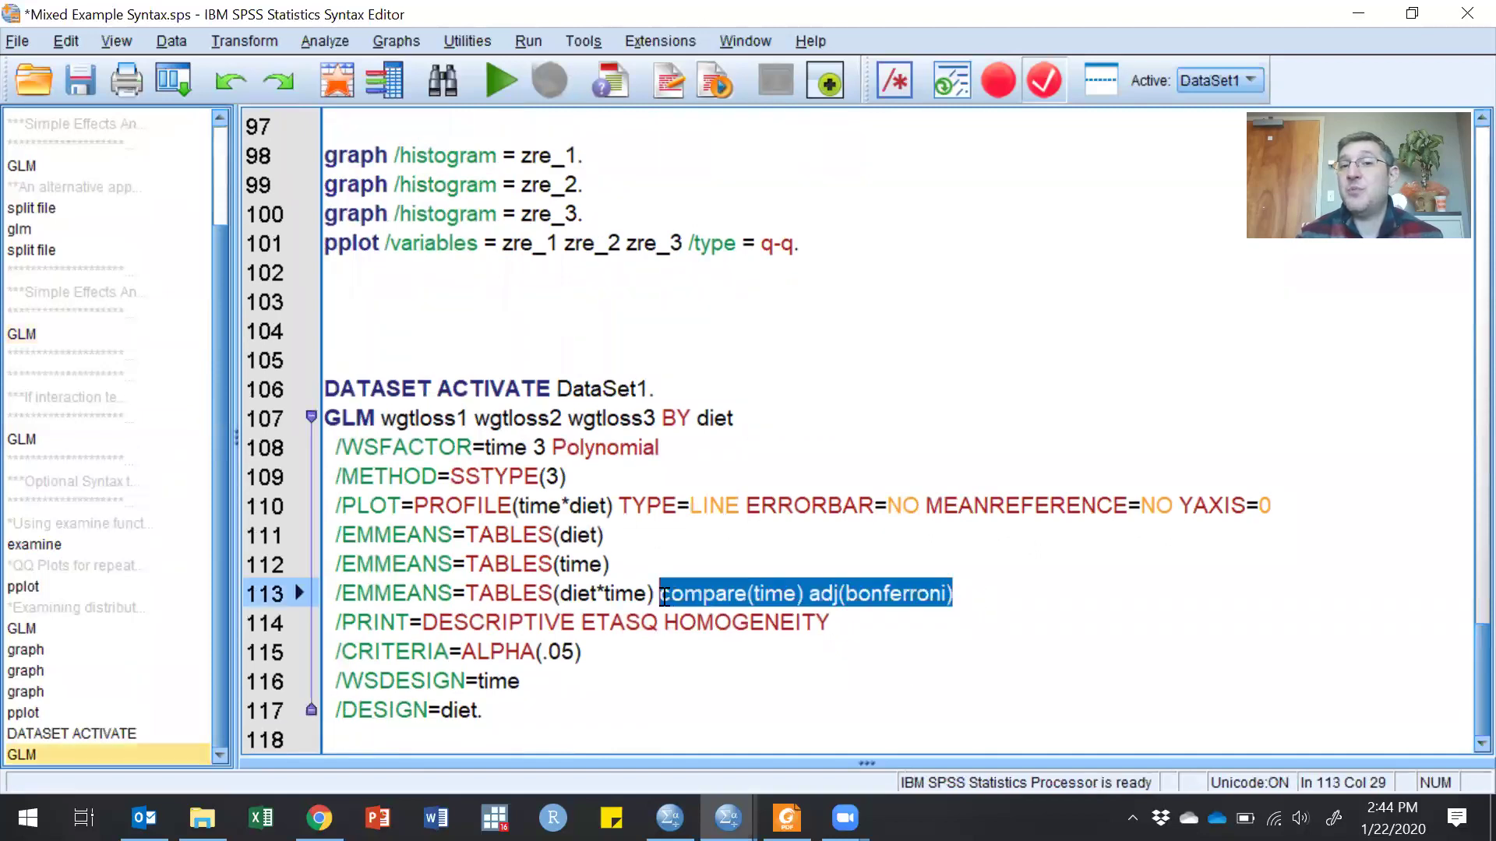
{"action": "left_click", "coordinate": [977, 605]}
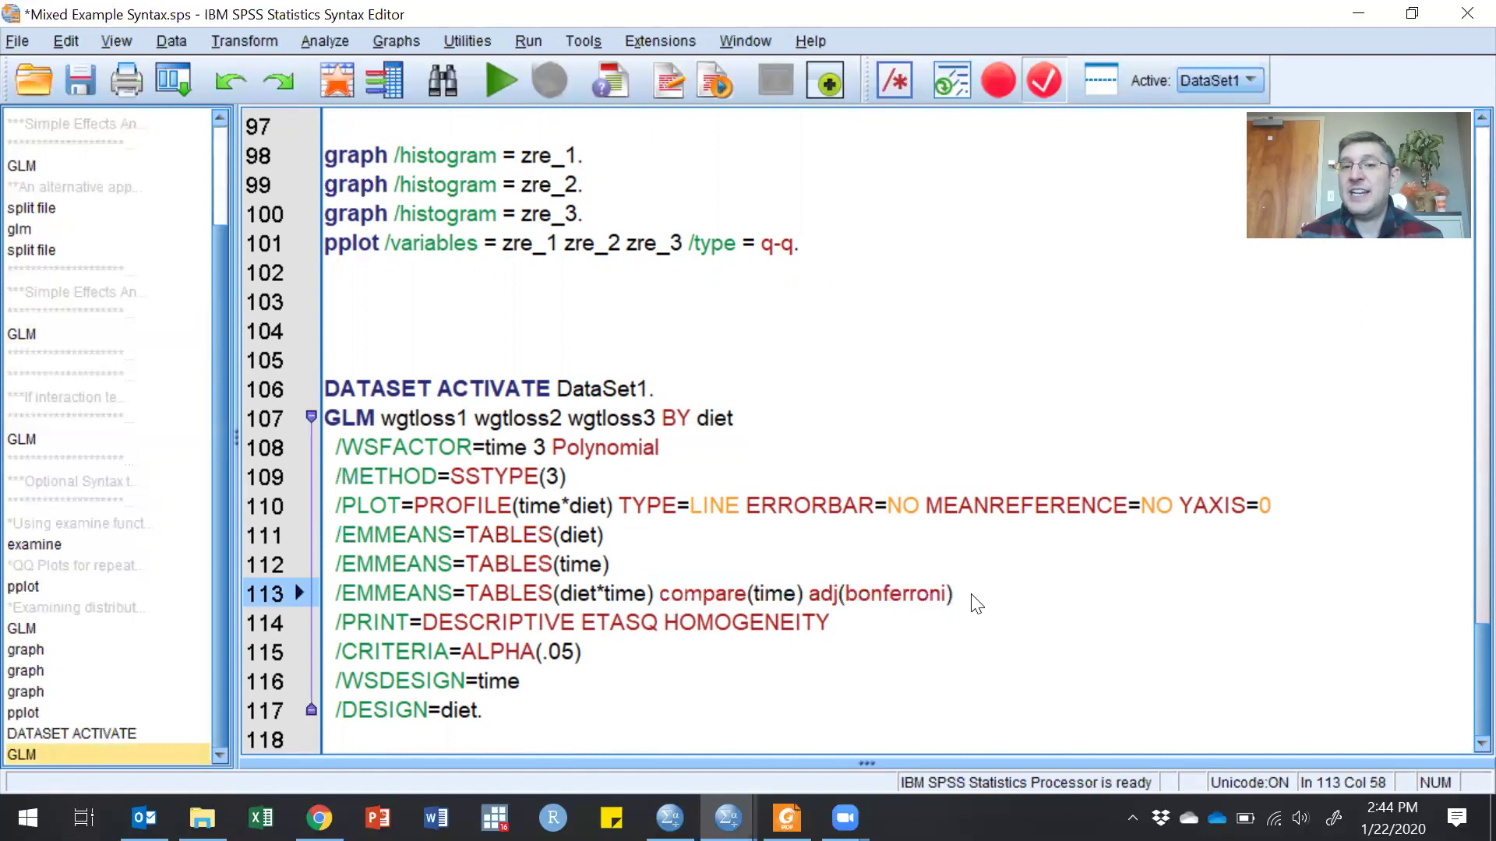
{"action": "key", "text": "Return"}
{"action": "type", "text": "/"}
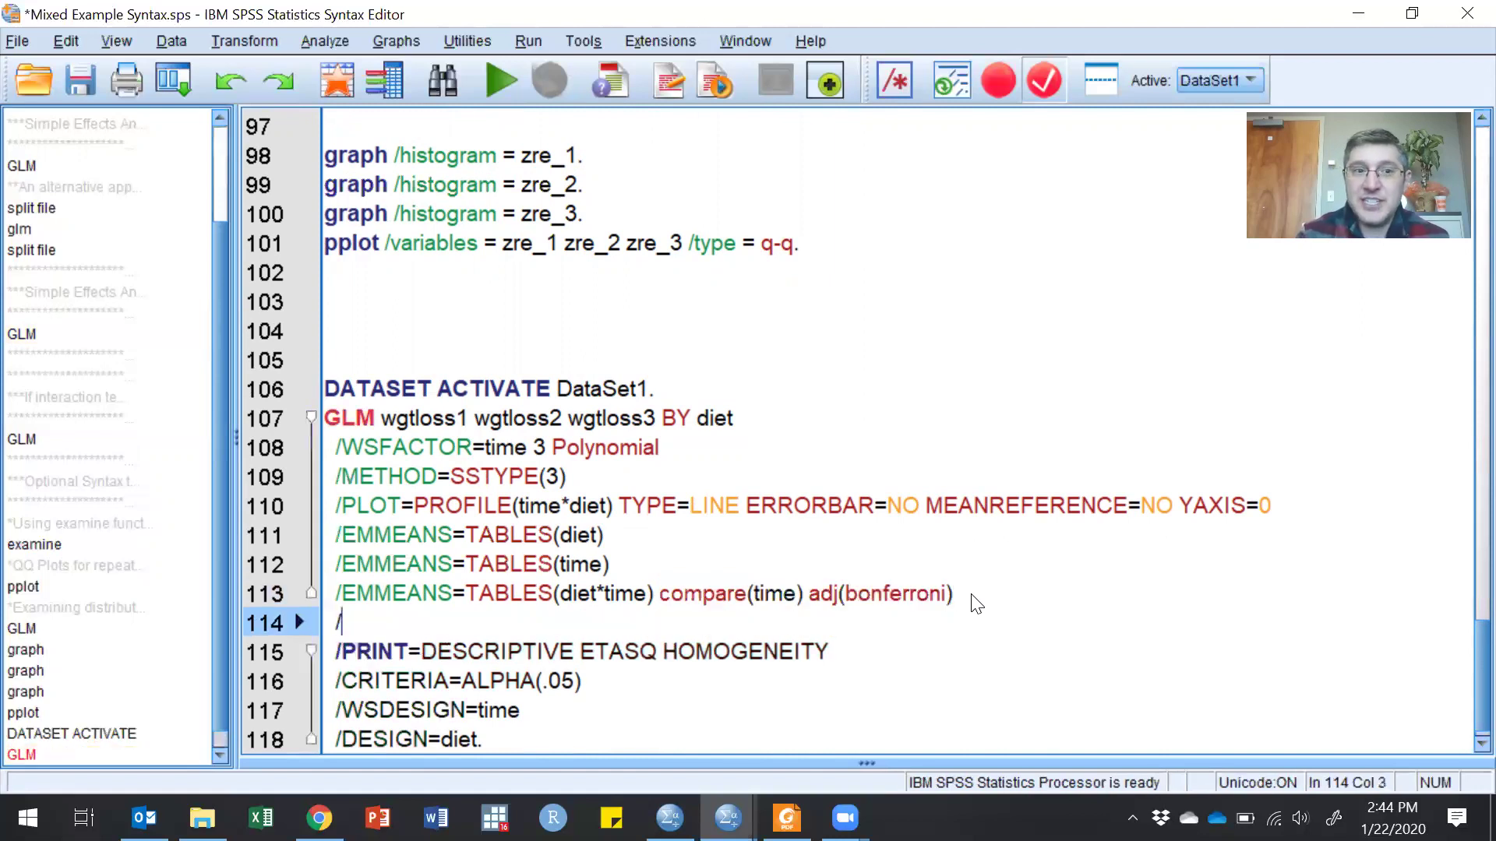
{"action": "type", "text": "EMME"}
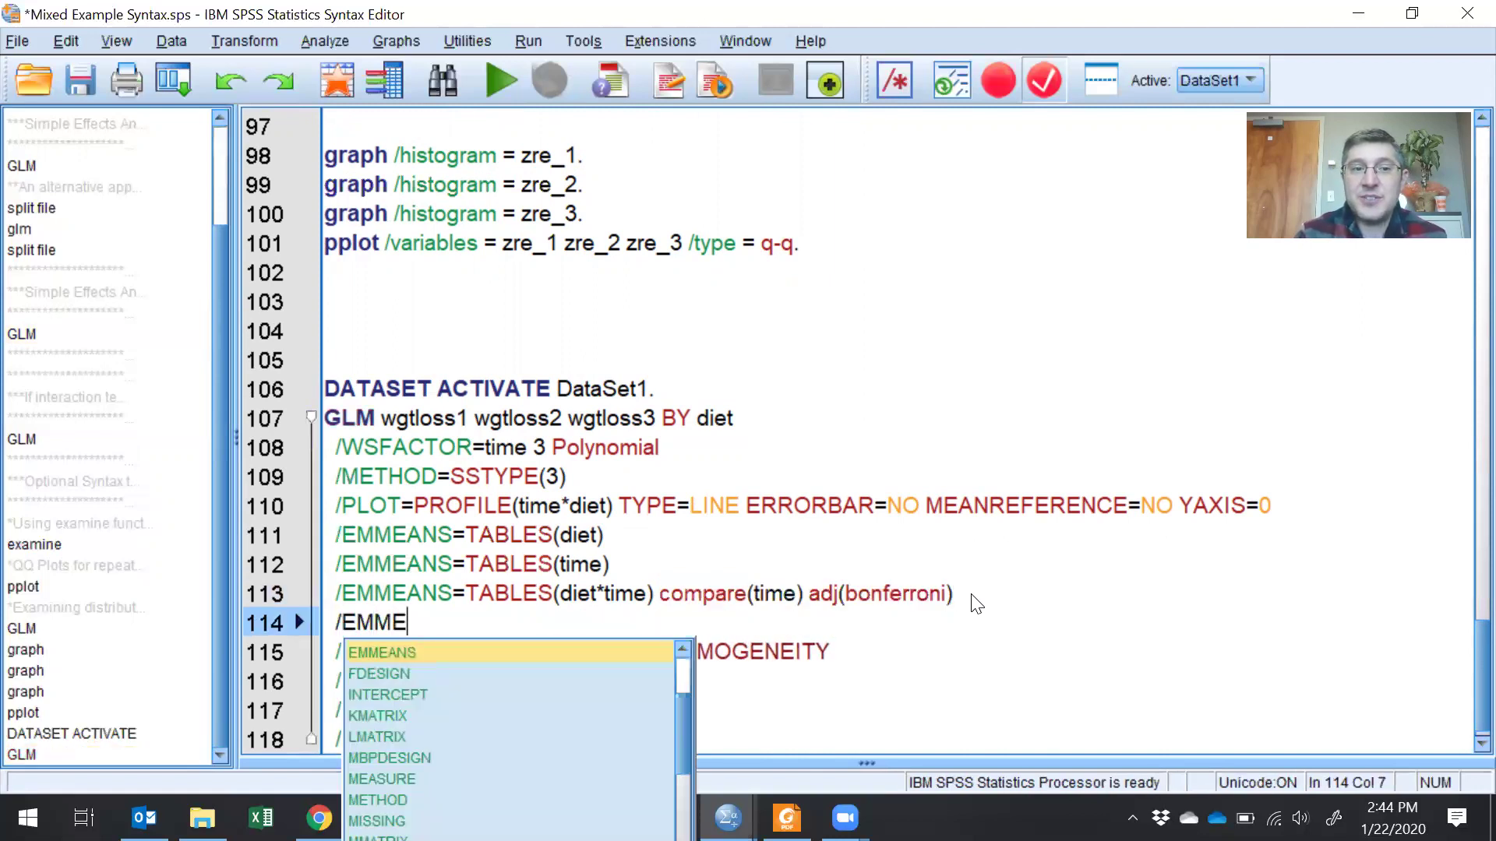
{"action": "key", "text": "Return"}
{"action": "type", "text": "=R"}
{"action": "type", "text": "A"}
{"action": "key", "text": "BackSpace"}
{"action": "key", "text": "BackSpace"}
{"action": "type", "text": "TABLES"}
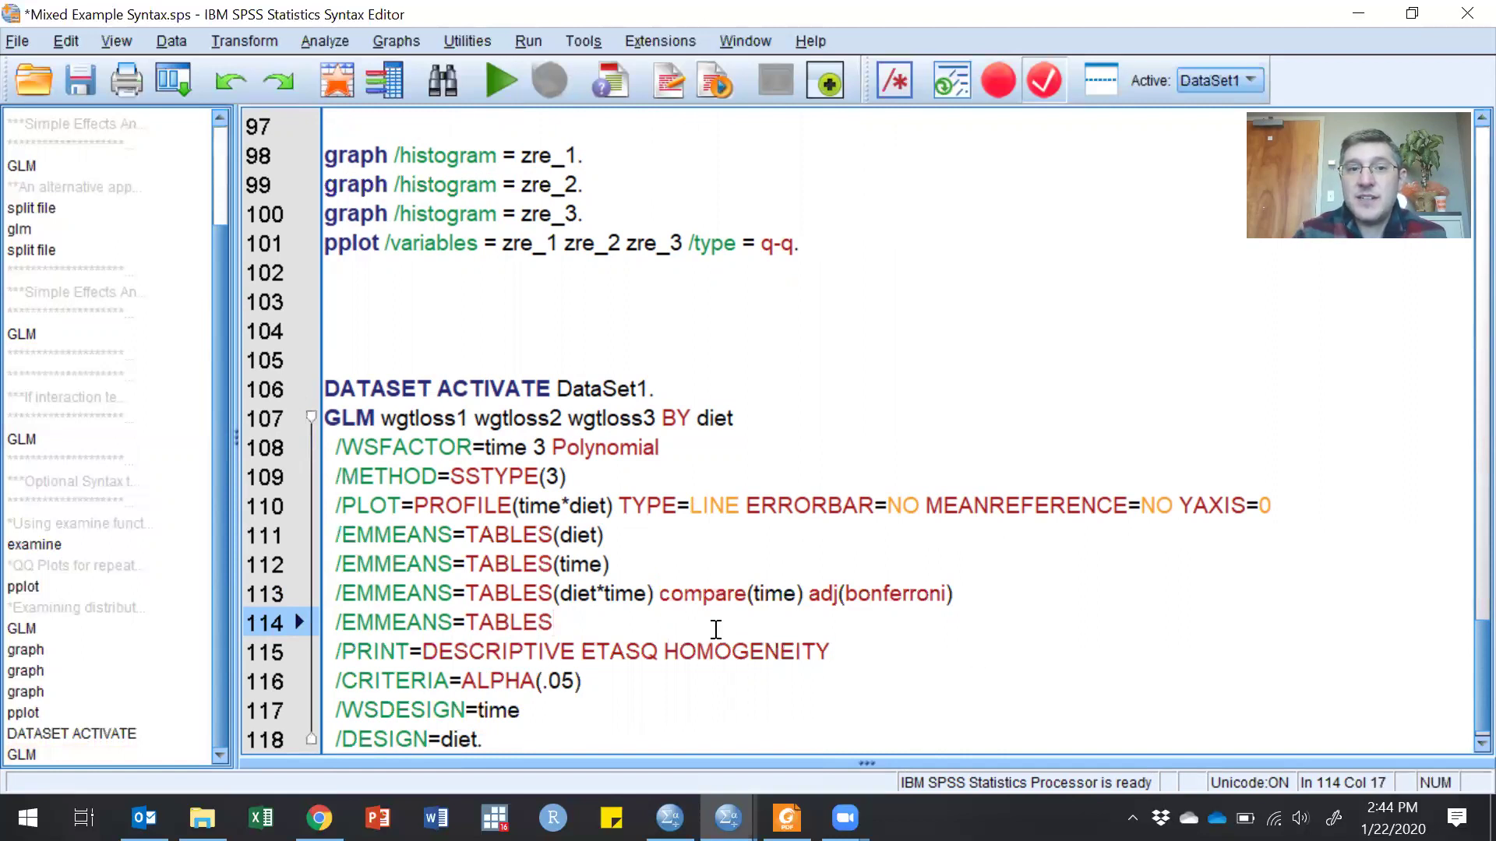
- Complete the new EMMEANS line with (diet*time) compare(diet) adj(bonferroni)
{"action": "type", "text": "(diet"}
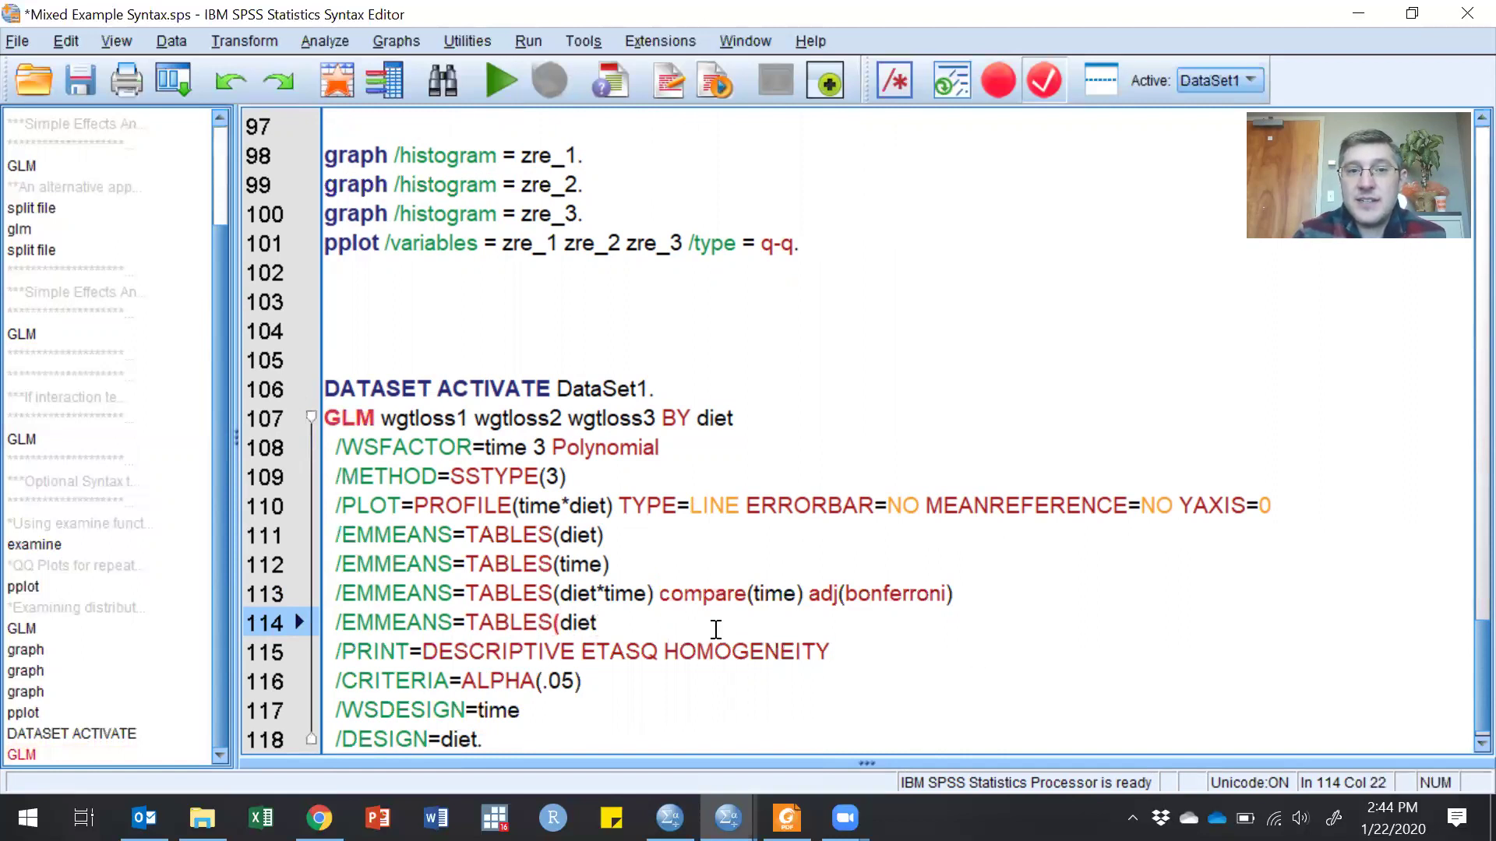
{"action": "type", "text": "*time) compa"}
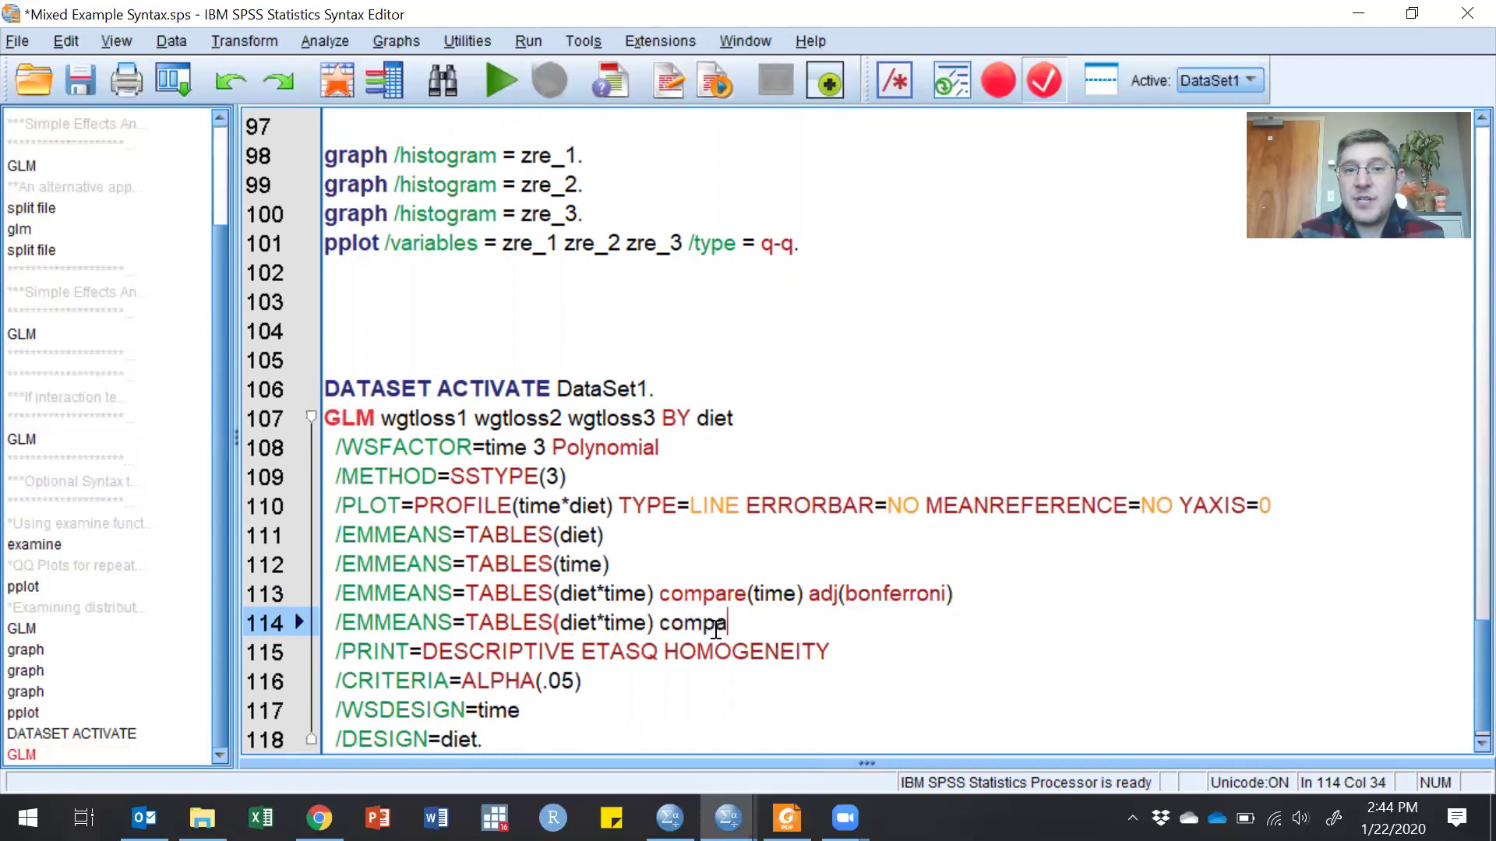
{"action": "type", "text": "re(diet) a"}
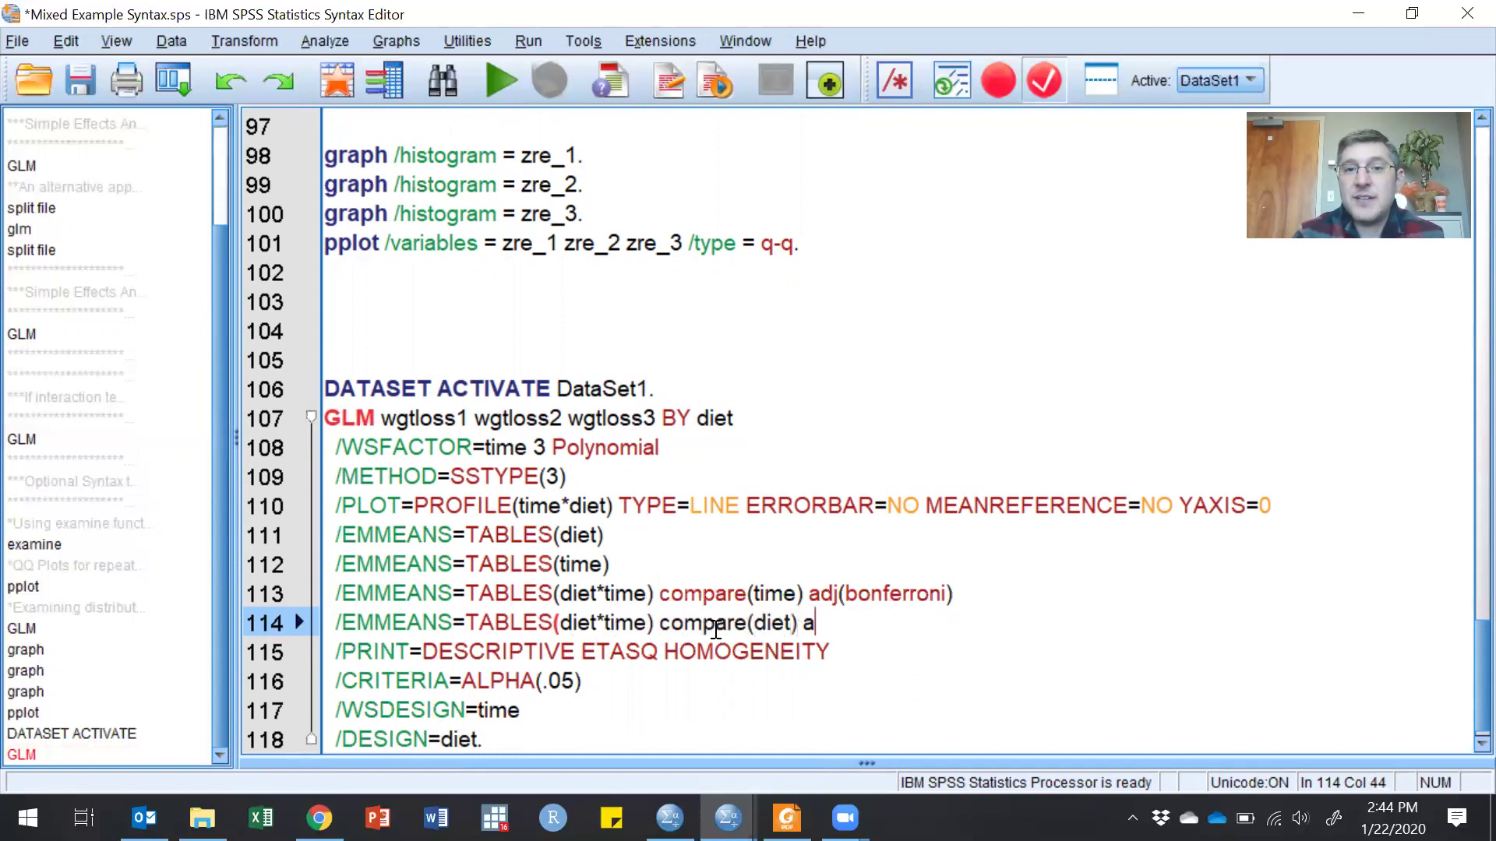
{"action": "type", "text": "dj(bonf"}
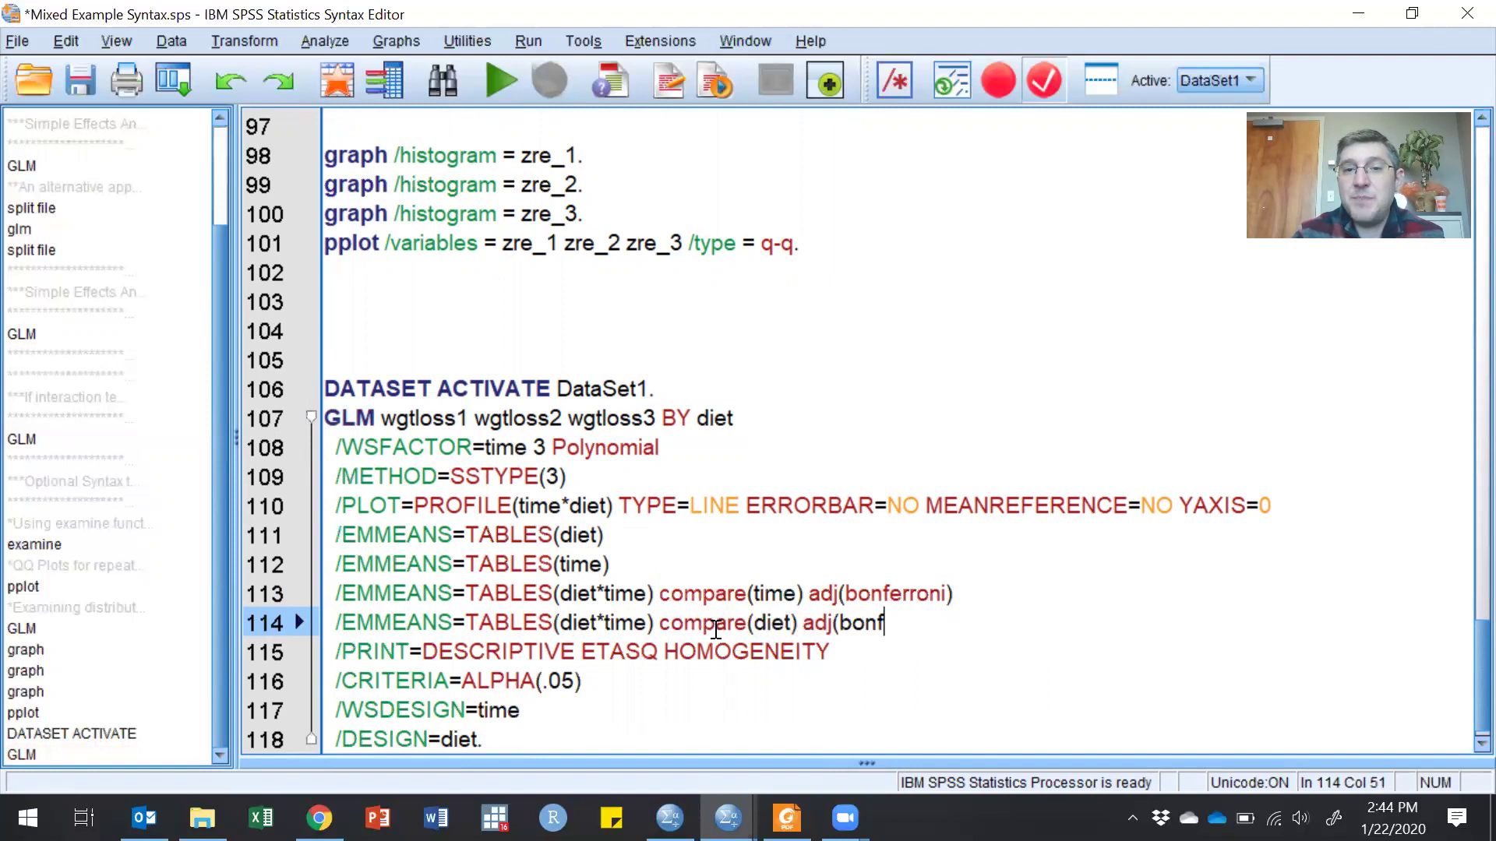
{"action": "type", "text": "erroni)"}
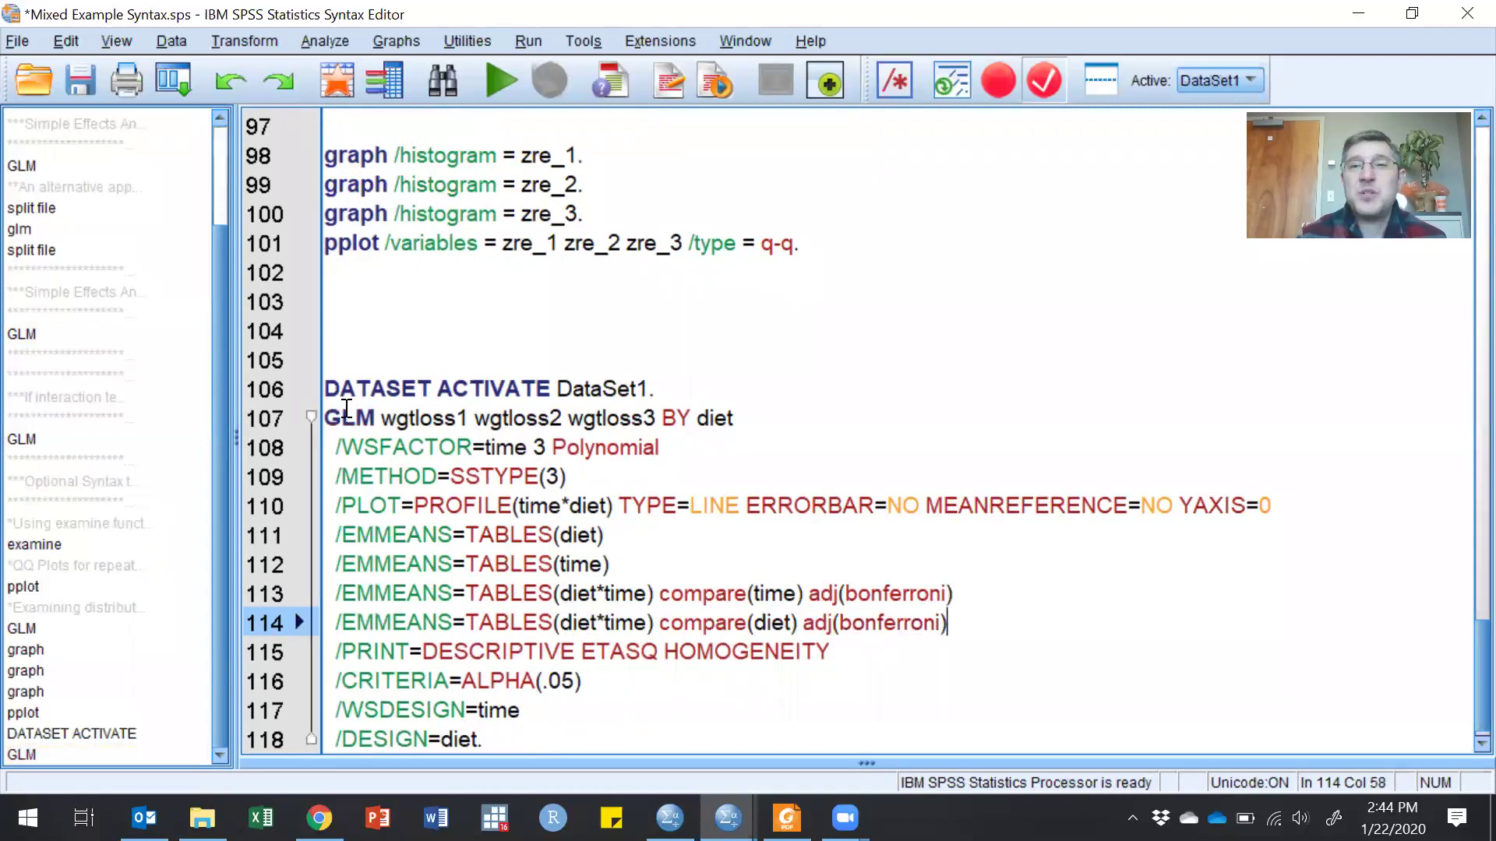
- Run the edited GLM command and locate its Tests of Within-Subjects Effects table in the output
{"action": "left_click_drag", "start_coordinate": [346, 419], "coordinate": [524, 731]}
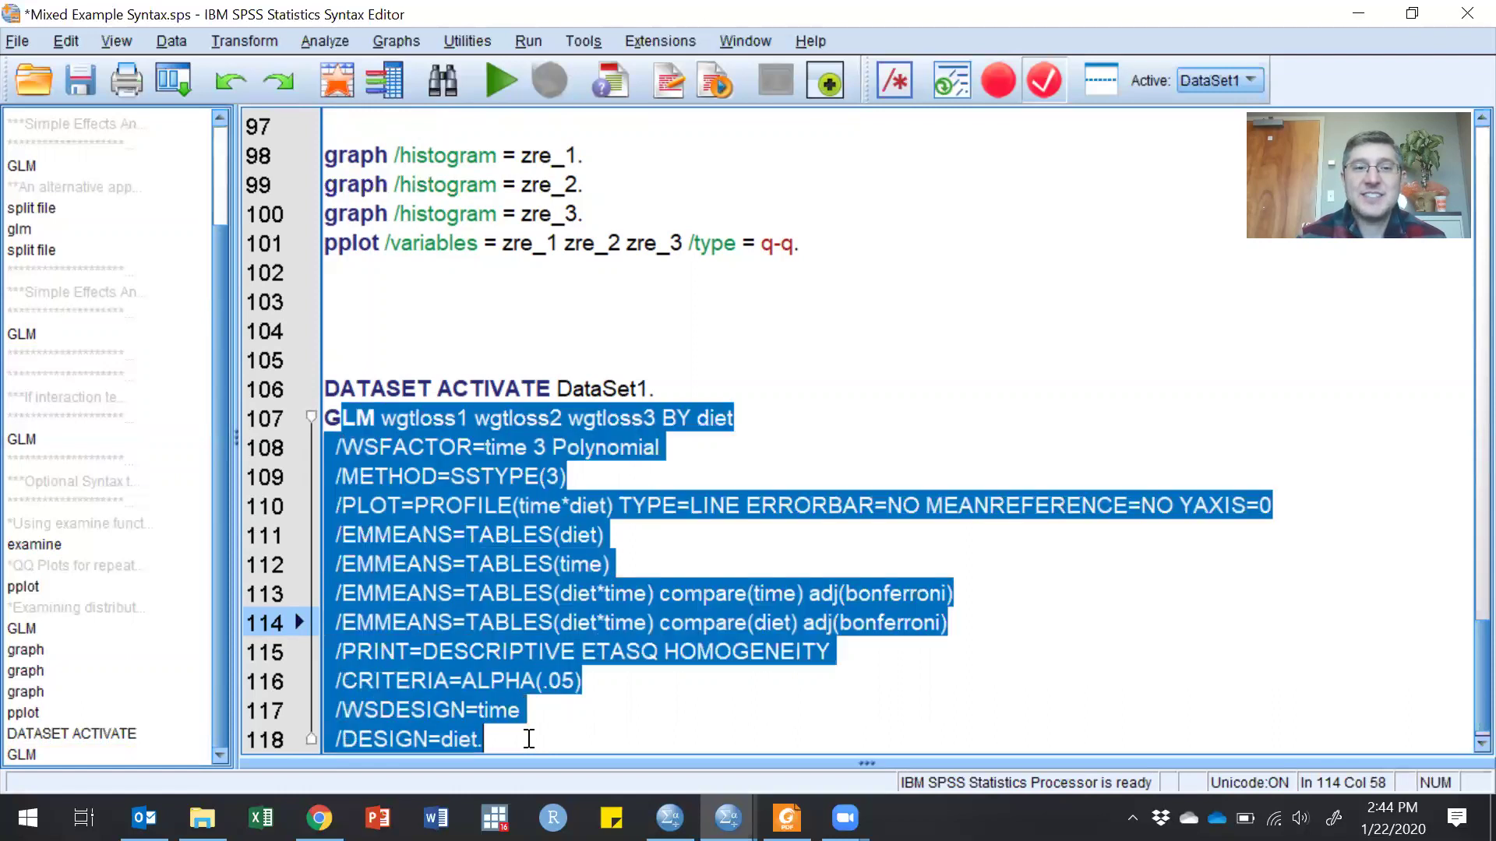
{"action": "left_click", "coordinate": [492, 87]}
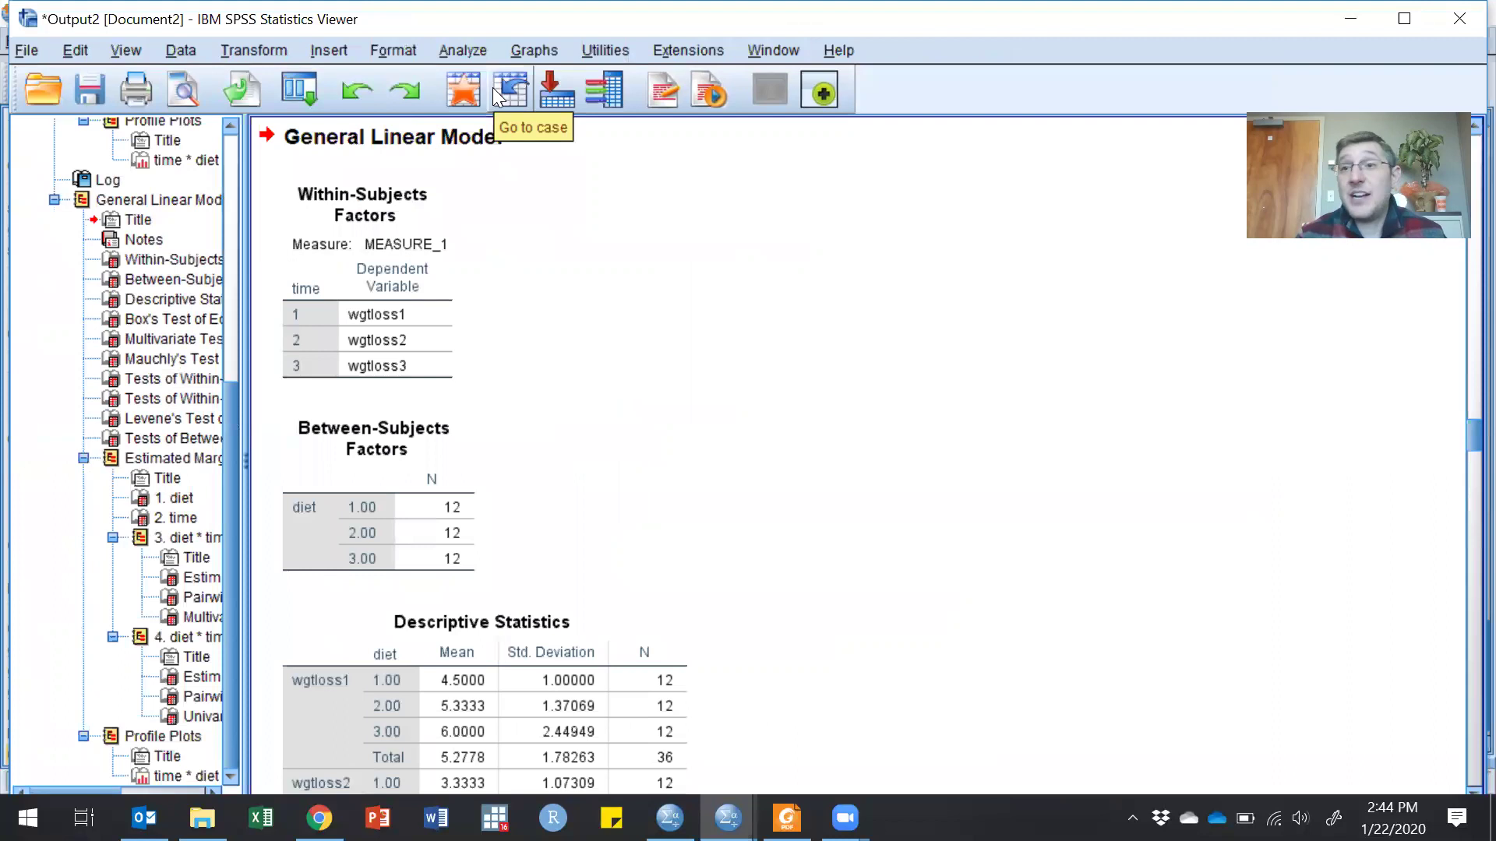
{"action": "left_click_drag", "start_coordinate": [1464, 441], "coordinate": [1463, 433]}
{"action": "scroll", "coordinate": [1463, 433], "scroll_direction": "down", "scroll_amount": 3}
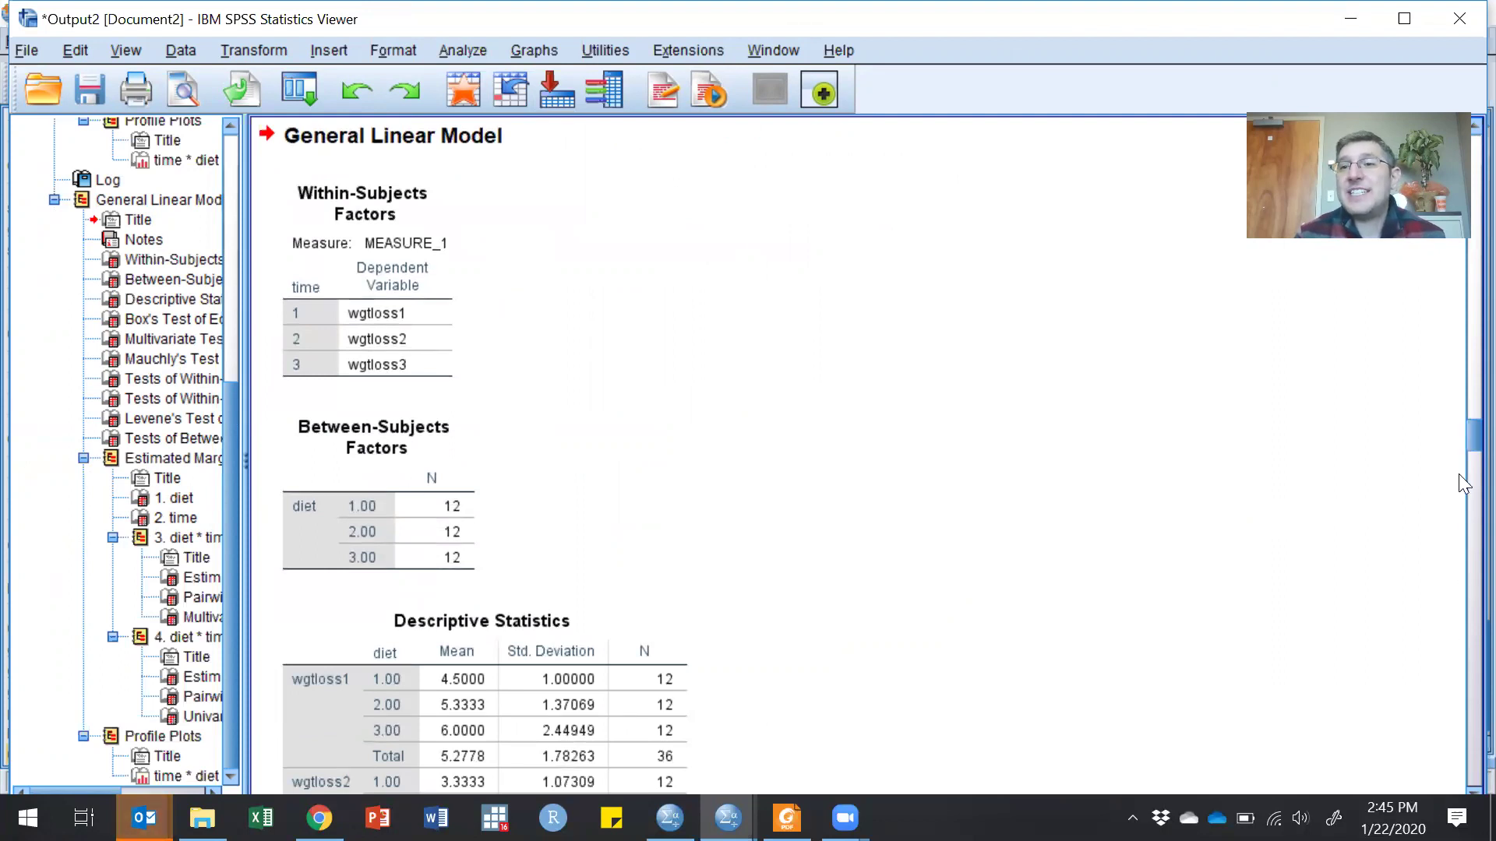
{"action": "scroll", "coordinate": [1459, 443], "scroll_direction": "down", "scroll_amount": 2}
{"action": "left_click_drag", "start_coordinate": [1463, 454], "coordinate": [1464, 553]}
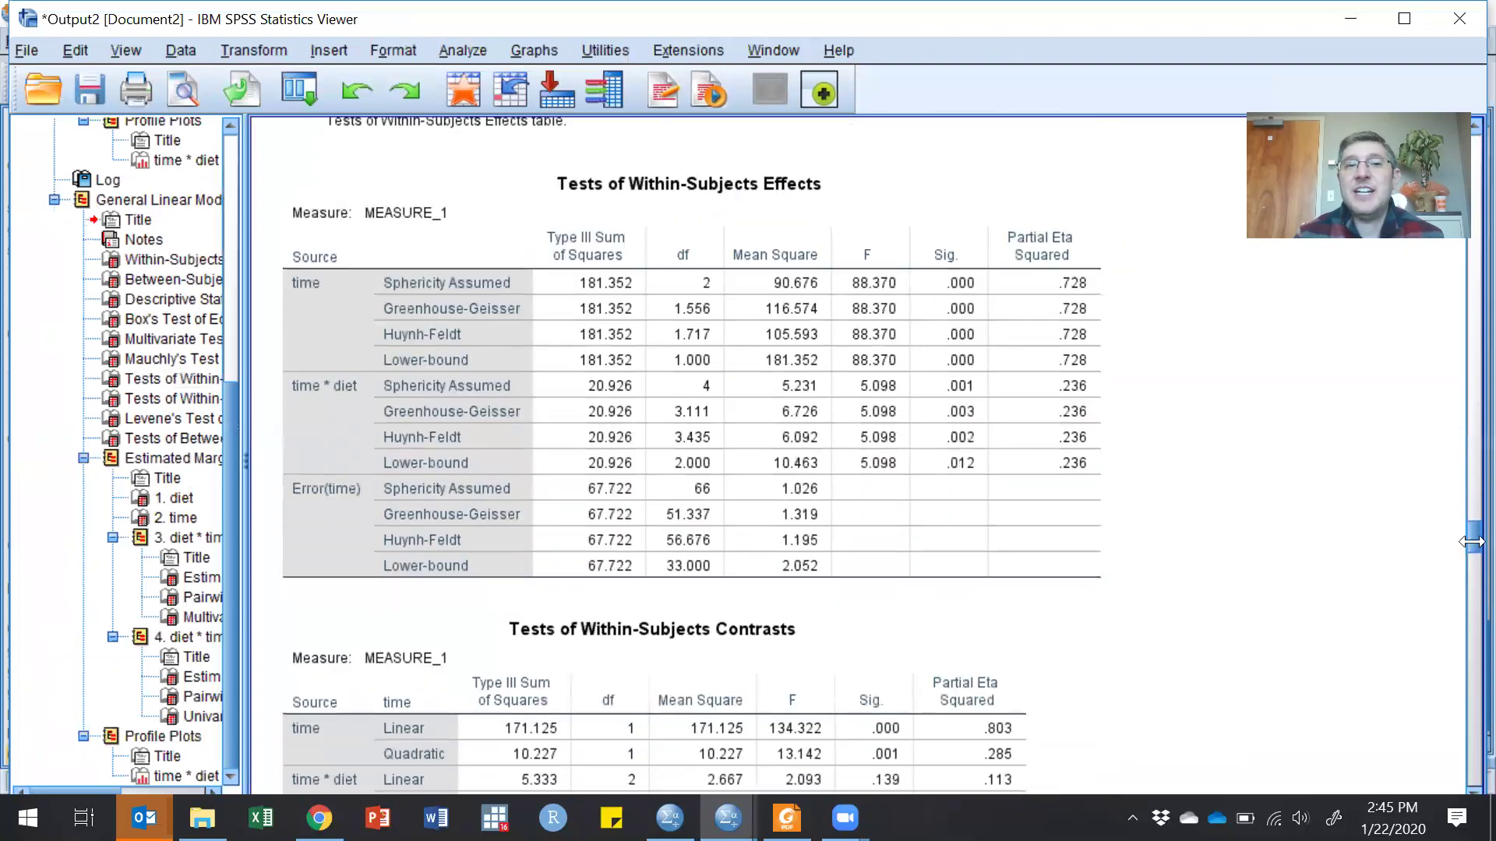
{"action": "left_click", "coordinate": [816, 403]}
{"action": "left_click", "coordinate": [1168, 488]}
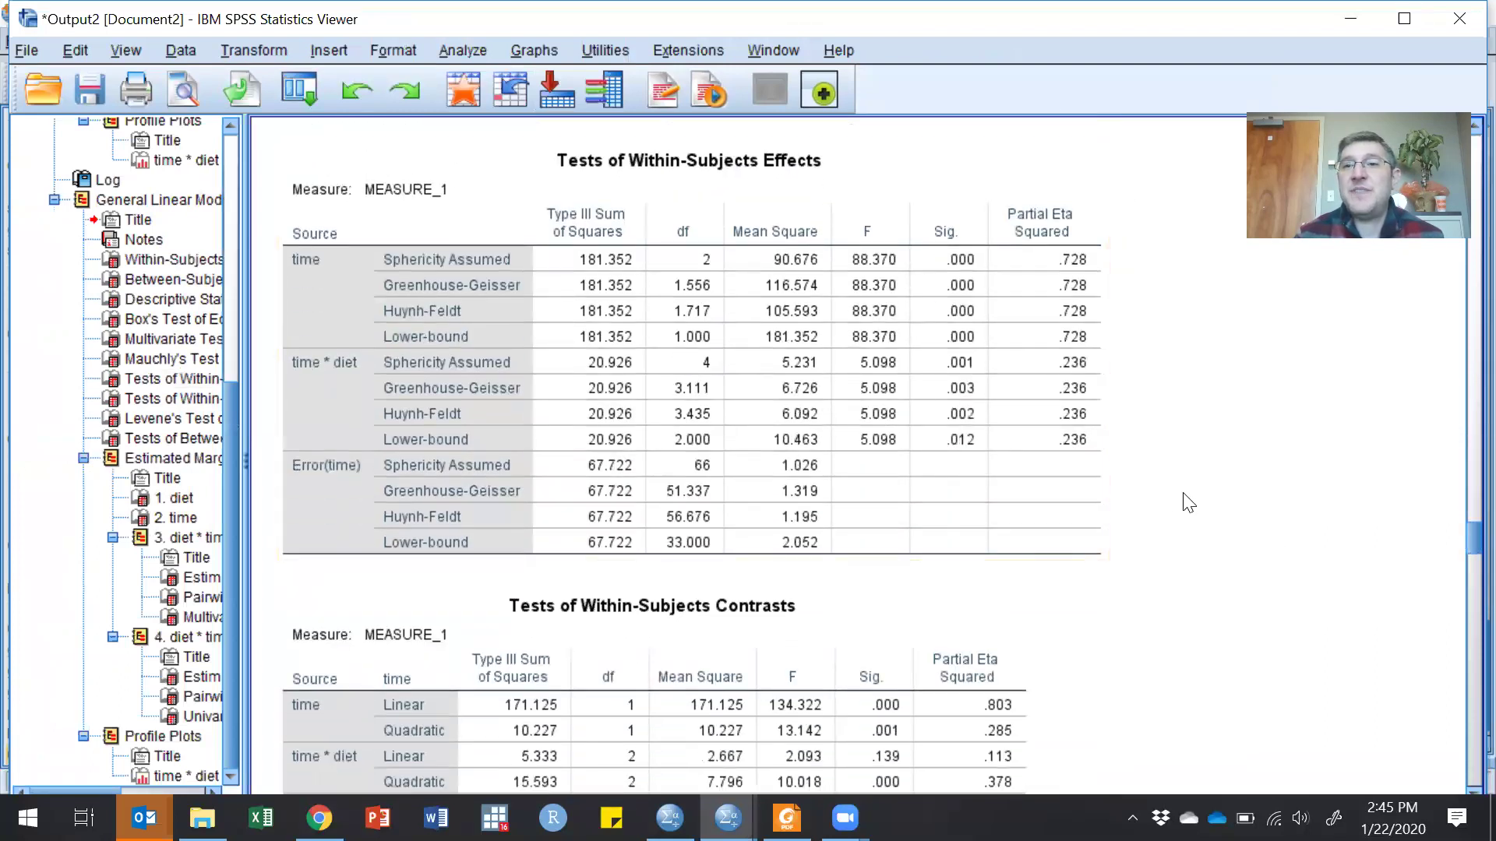
- Examine the Estimated Marginal Means for diet and time and the pairwise comparisons of time within each diet
{"action": "left_click_drag", "start_coordinate": [1463, 549], "coordinate": [1459, 611]}
{"action": "left_click", "coordinate": [635, 374]}
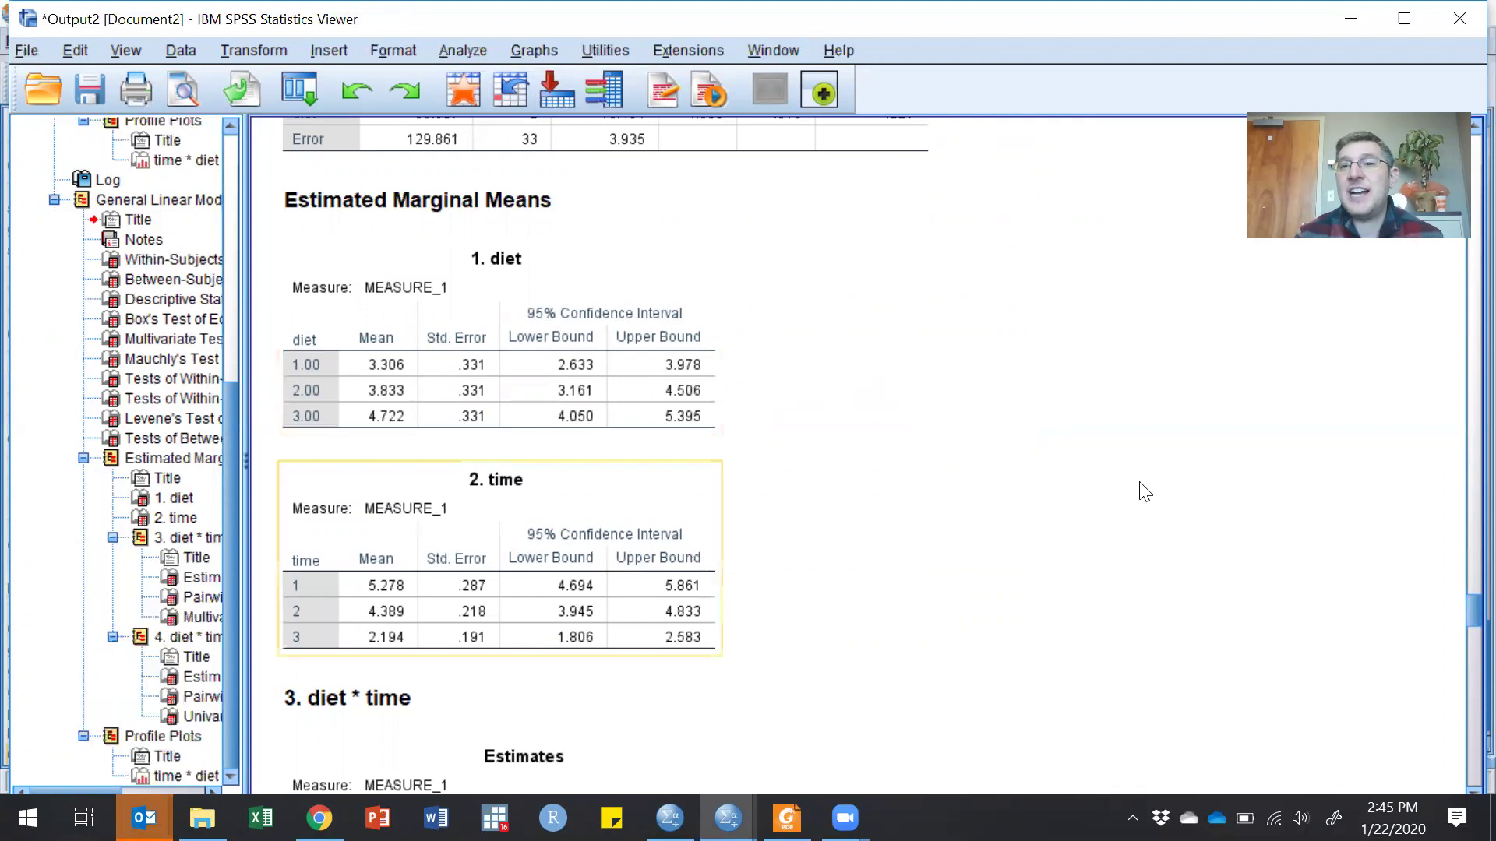
{"action": "left_click_drag", "start_coordinate": [1460, 609], "coordinate": [1460, 654]}
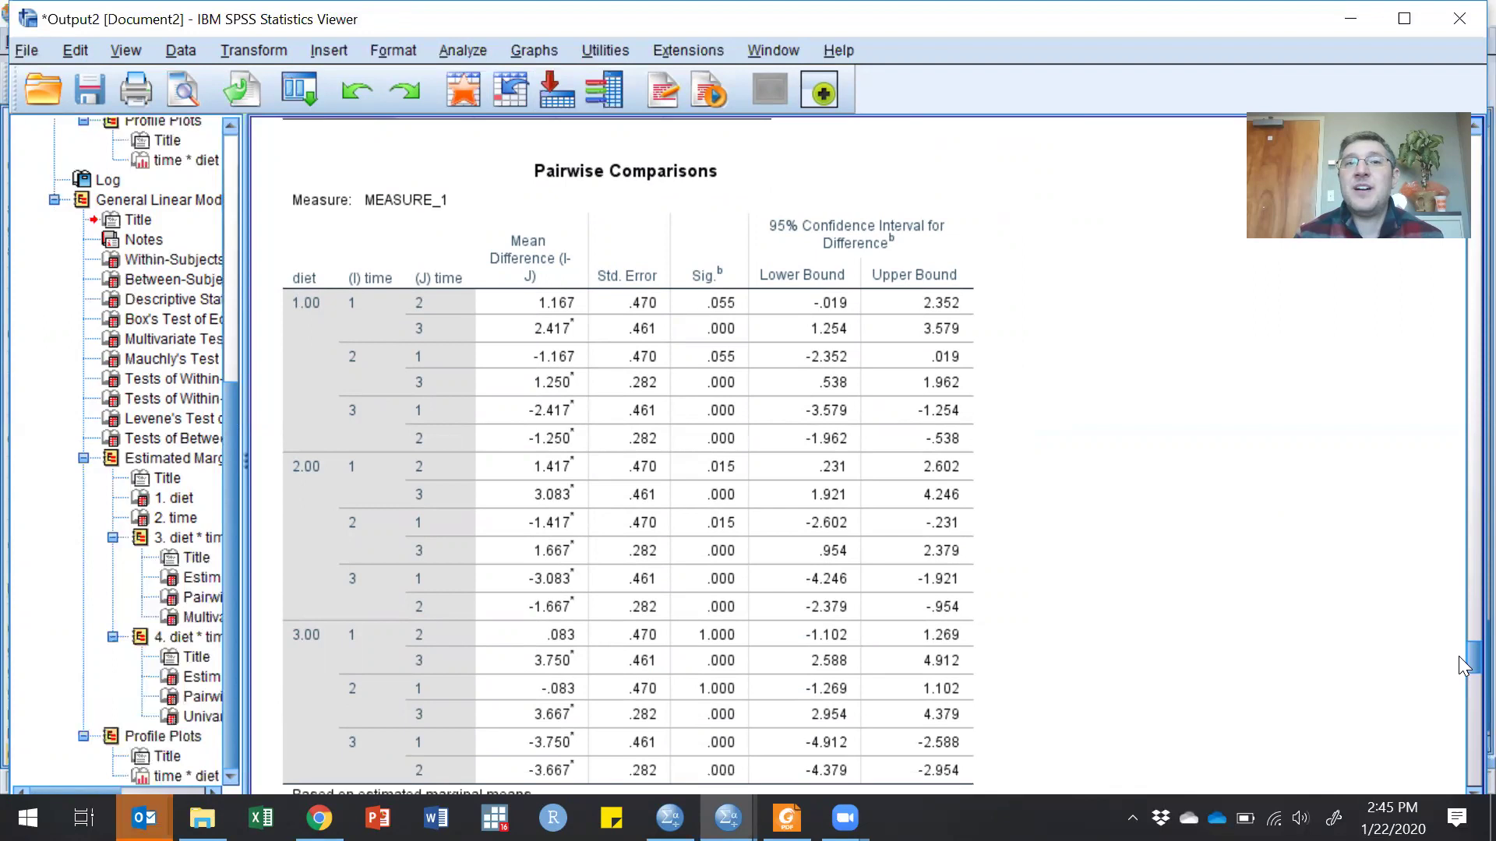
{"action": "left_click", "coordinate": [619, 201]}
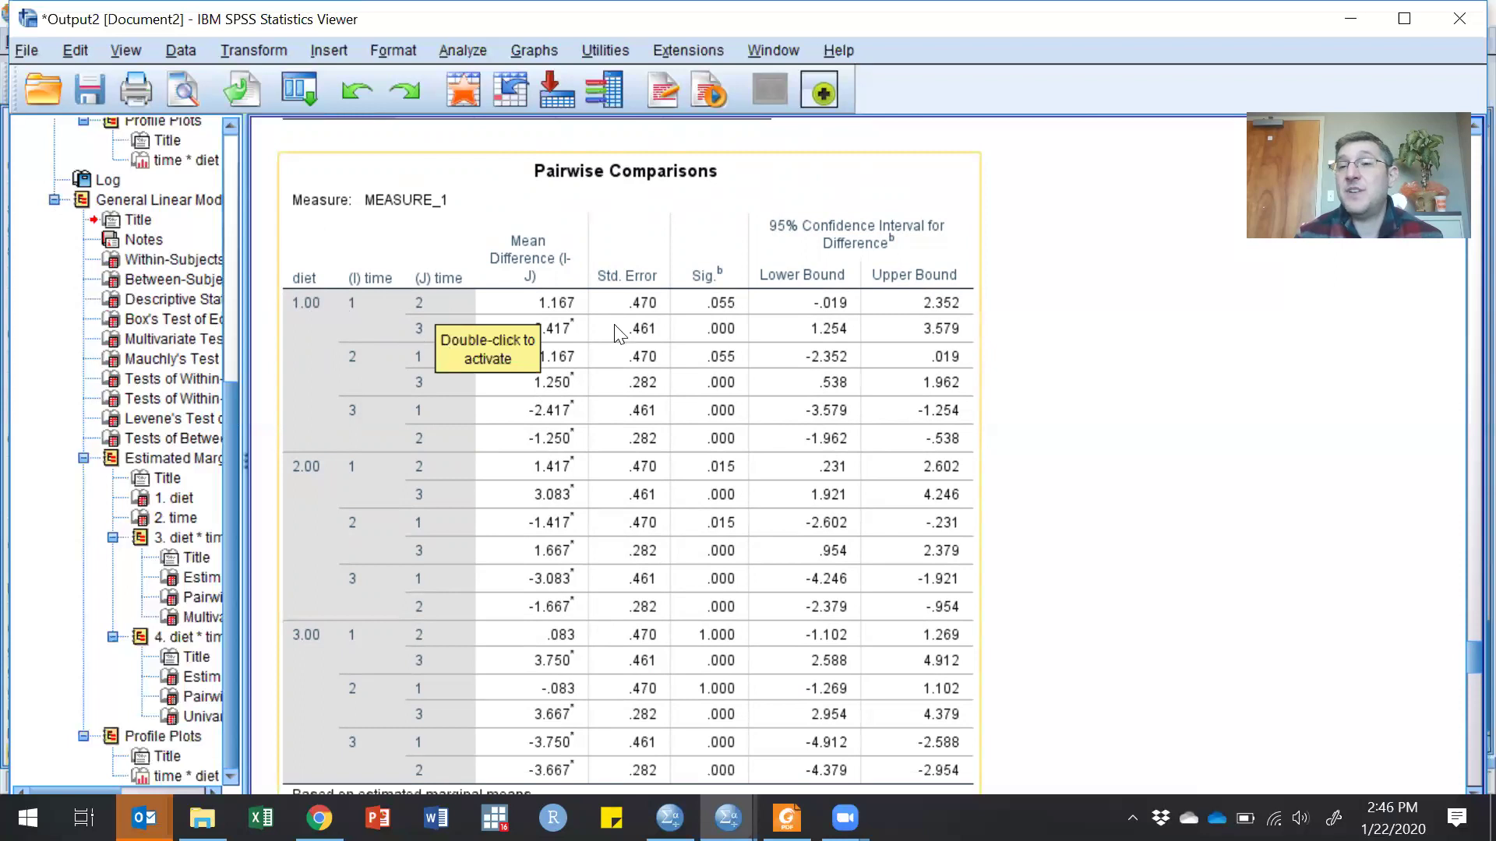
- Examine the second diet*time section with its estimates and the pairwise comparisons of diets at each time
{"action": "left_click_drag", "start_coordinate": [1458, 647], "coordinate": [1459, 690]}
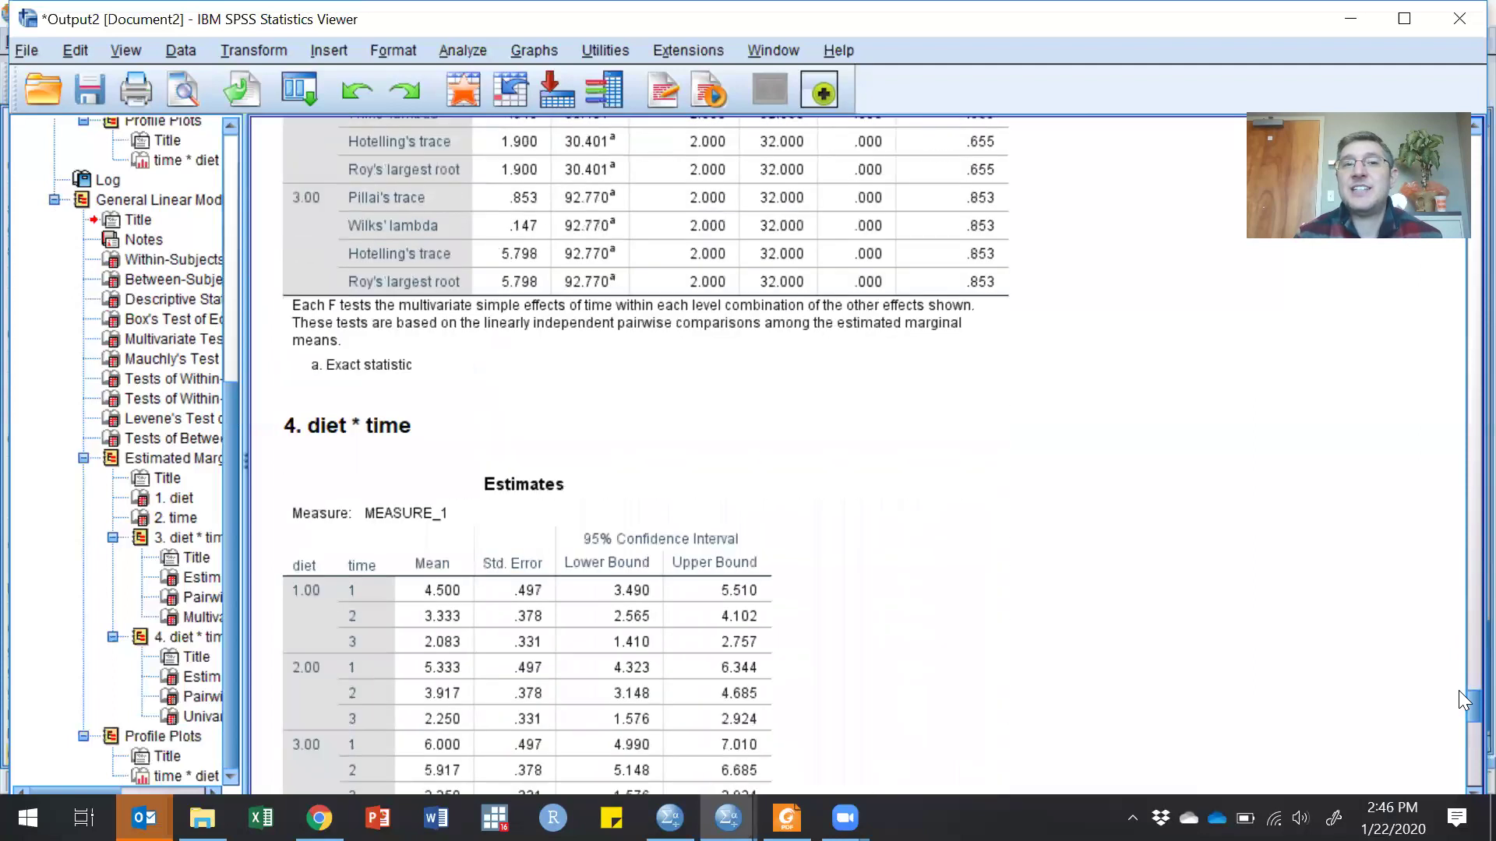
{"action": "scroll", "coordinate": [1458, 690], "scroll_direction": "down", "scroll_amount": 4}
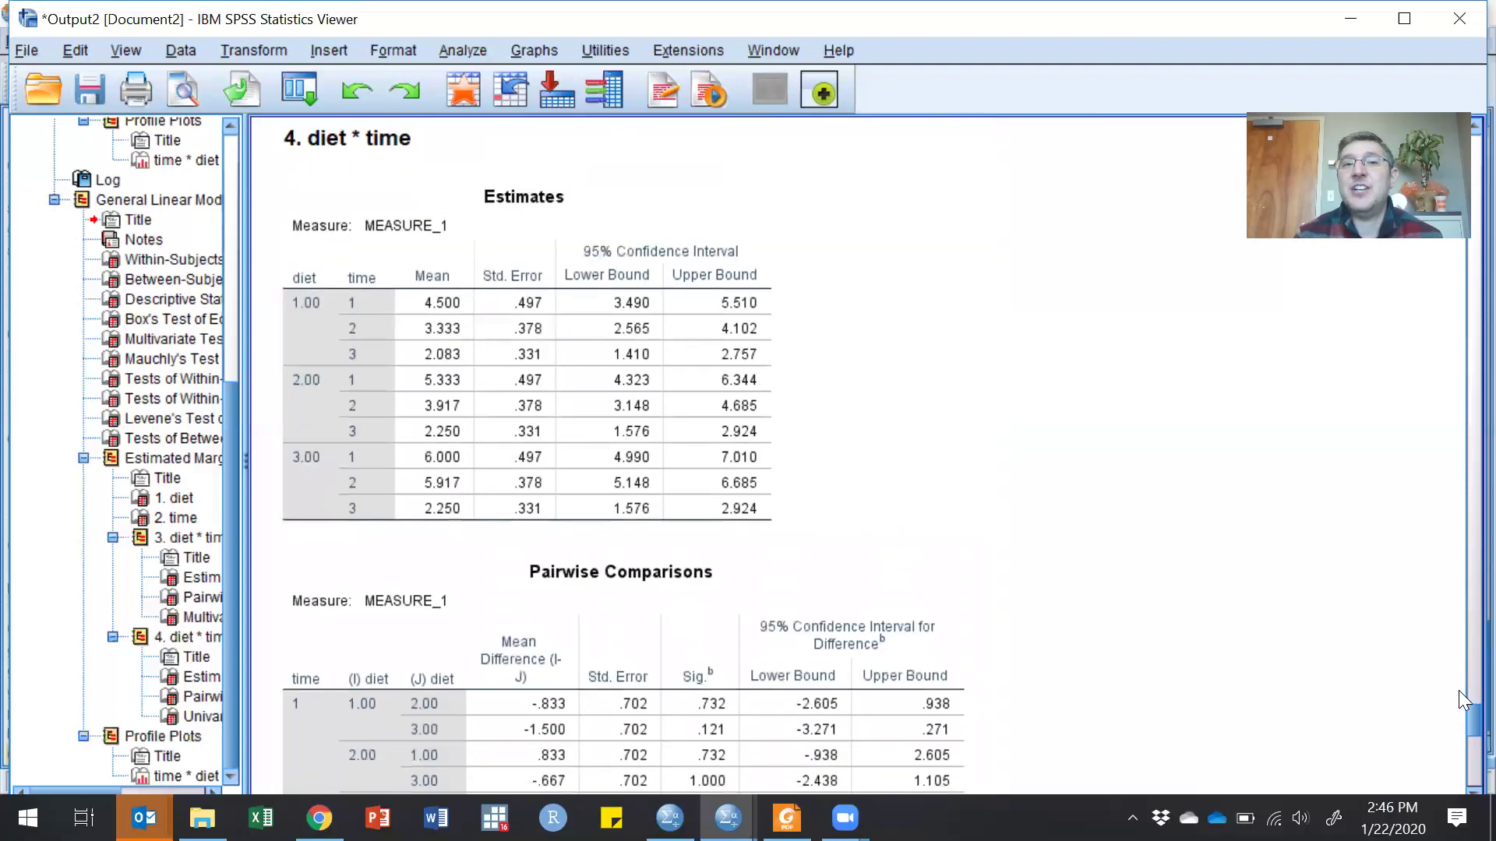
{"action": "scroll", "coordinate": [1464, 700], "scroll_direction": "down", "scroll_amount": 1}
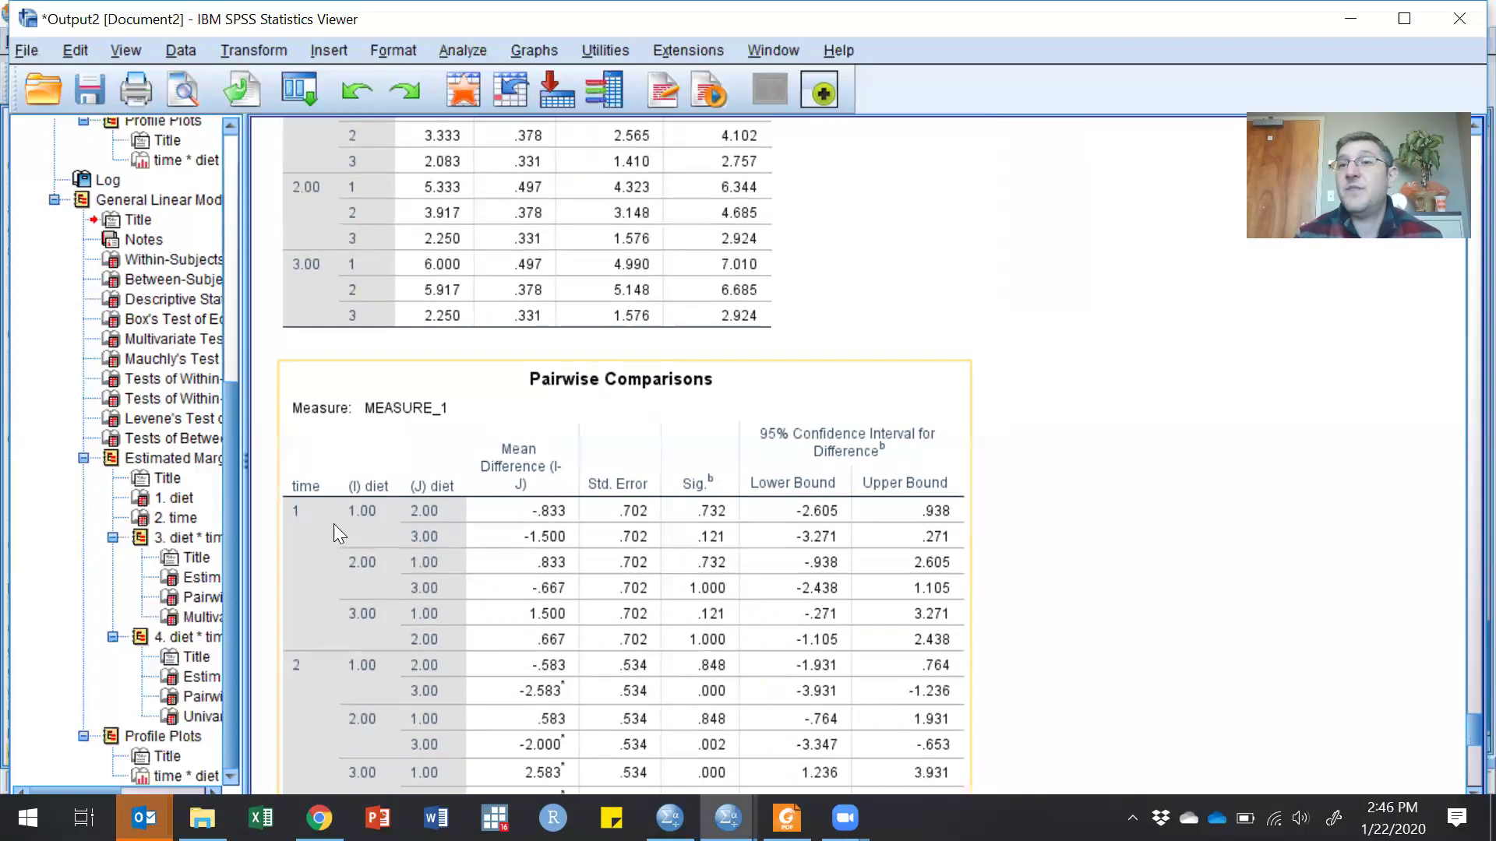
- Return to the pairwise comparisons of time within each diet and check them against the Multivariate Tests of the simple effects
{"action": "scroll", "coordinate": [1308, 682], "scroll_direction": "up", "scroll_amount": 15}
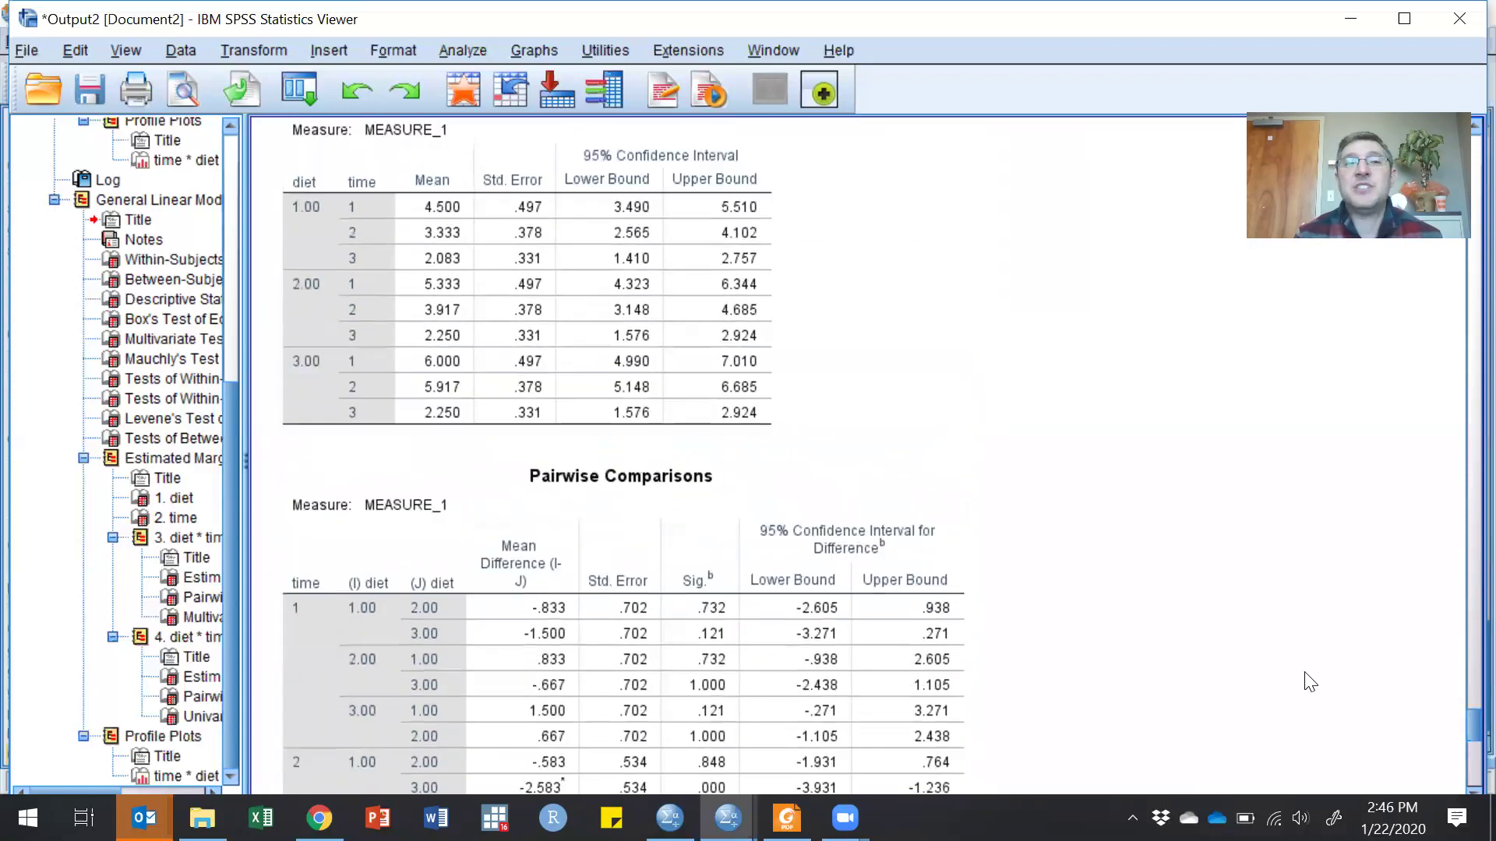
{"action": "scroll", "coordinate": [1458, 647], "scroll_direction": "up", "scroll_amount": 10}
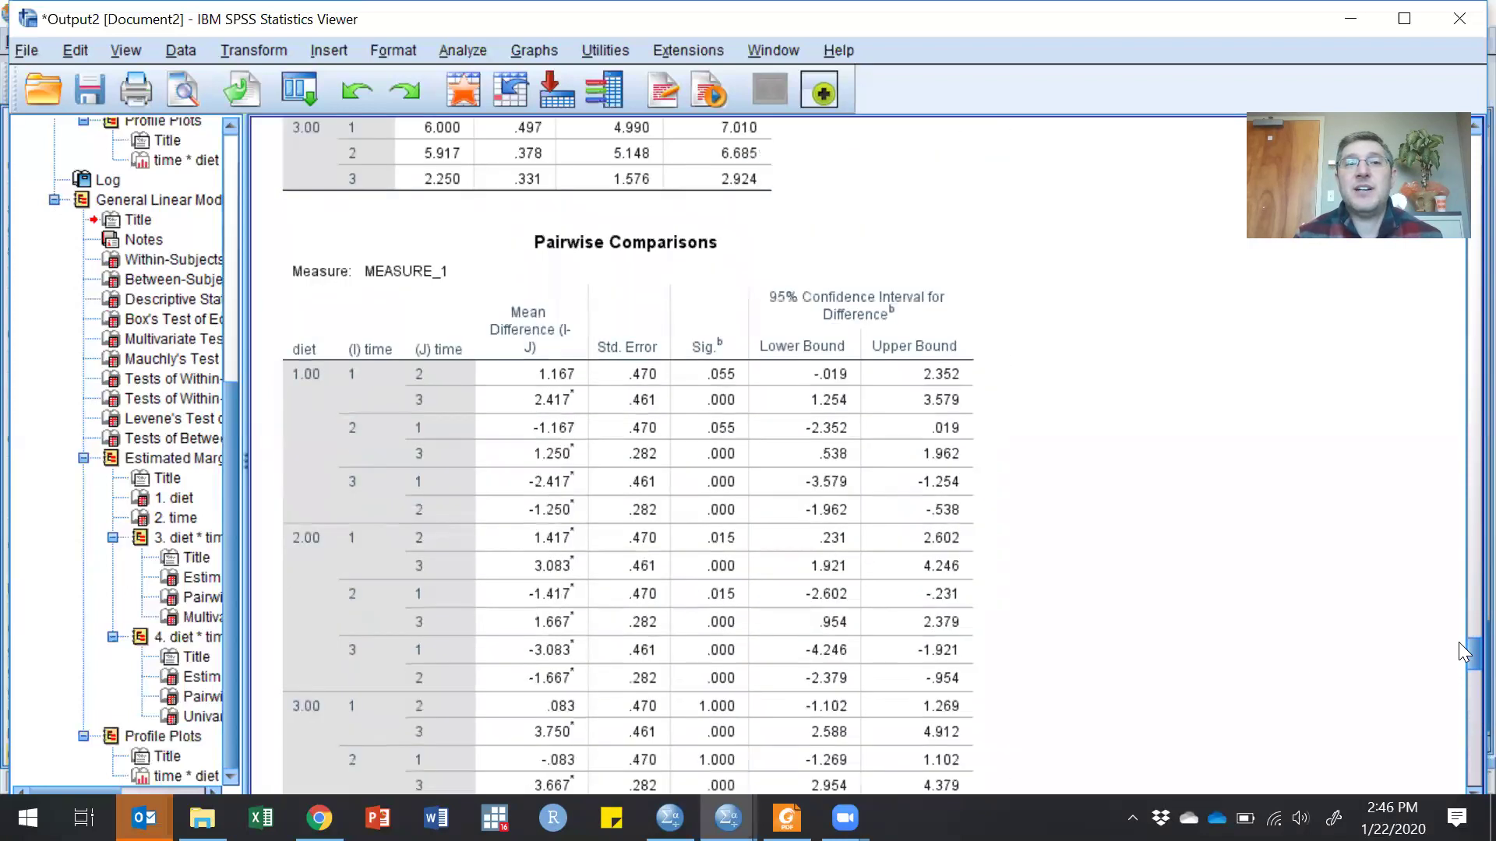
{"action": "scroll", "coordinate": [1458, 648], "scroll_direction": "down", "scroll_amount": 3}
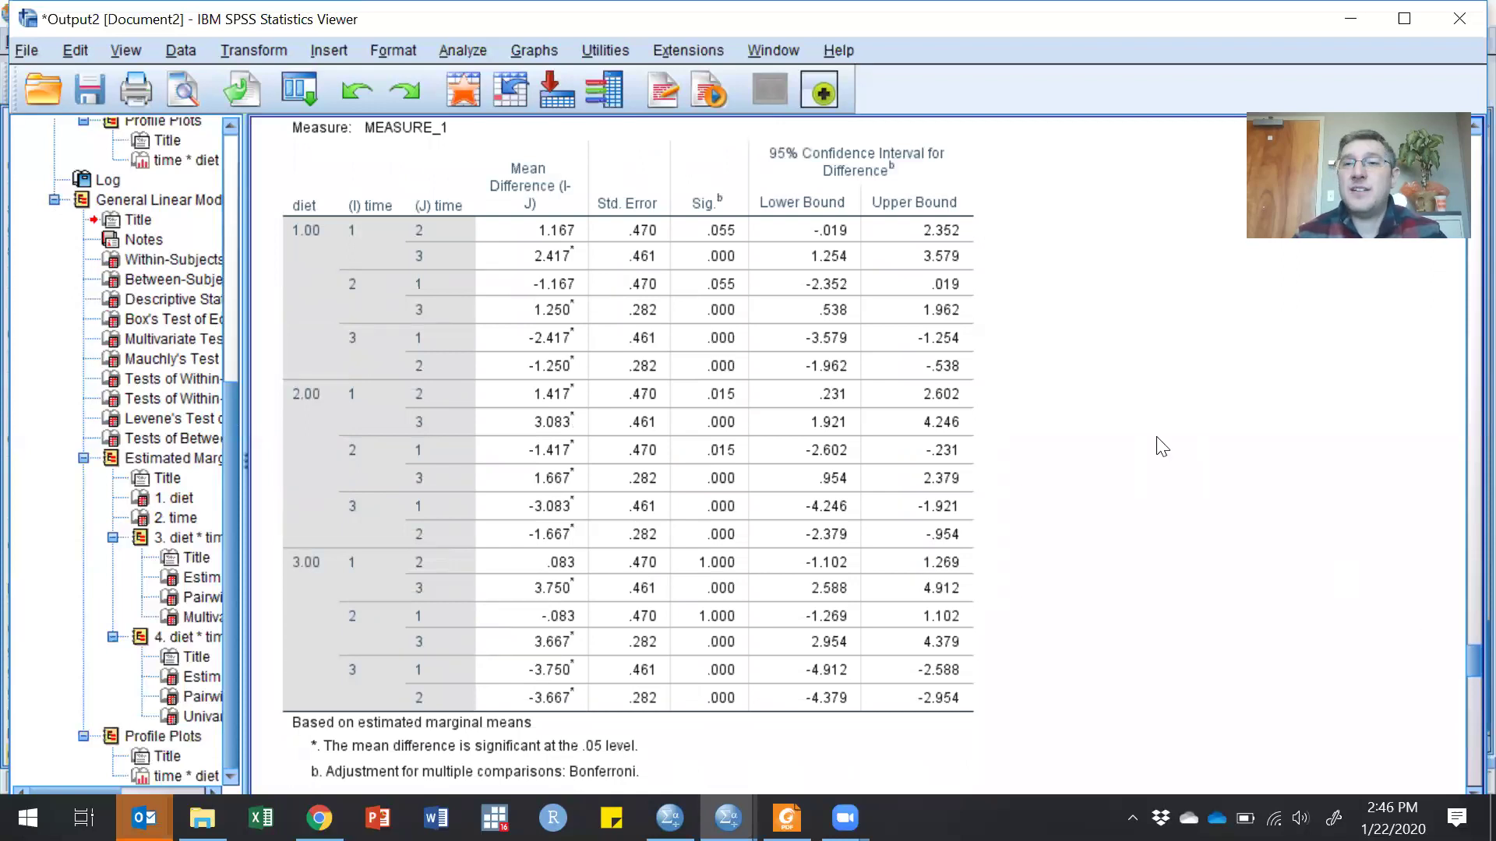
{"action": "scroll", "coordinate": [1162, 447], "scroll_direction": "down", "scroll_amount": 3}
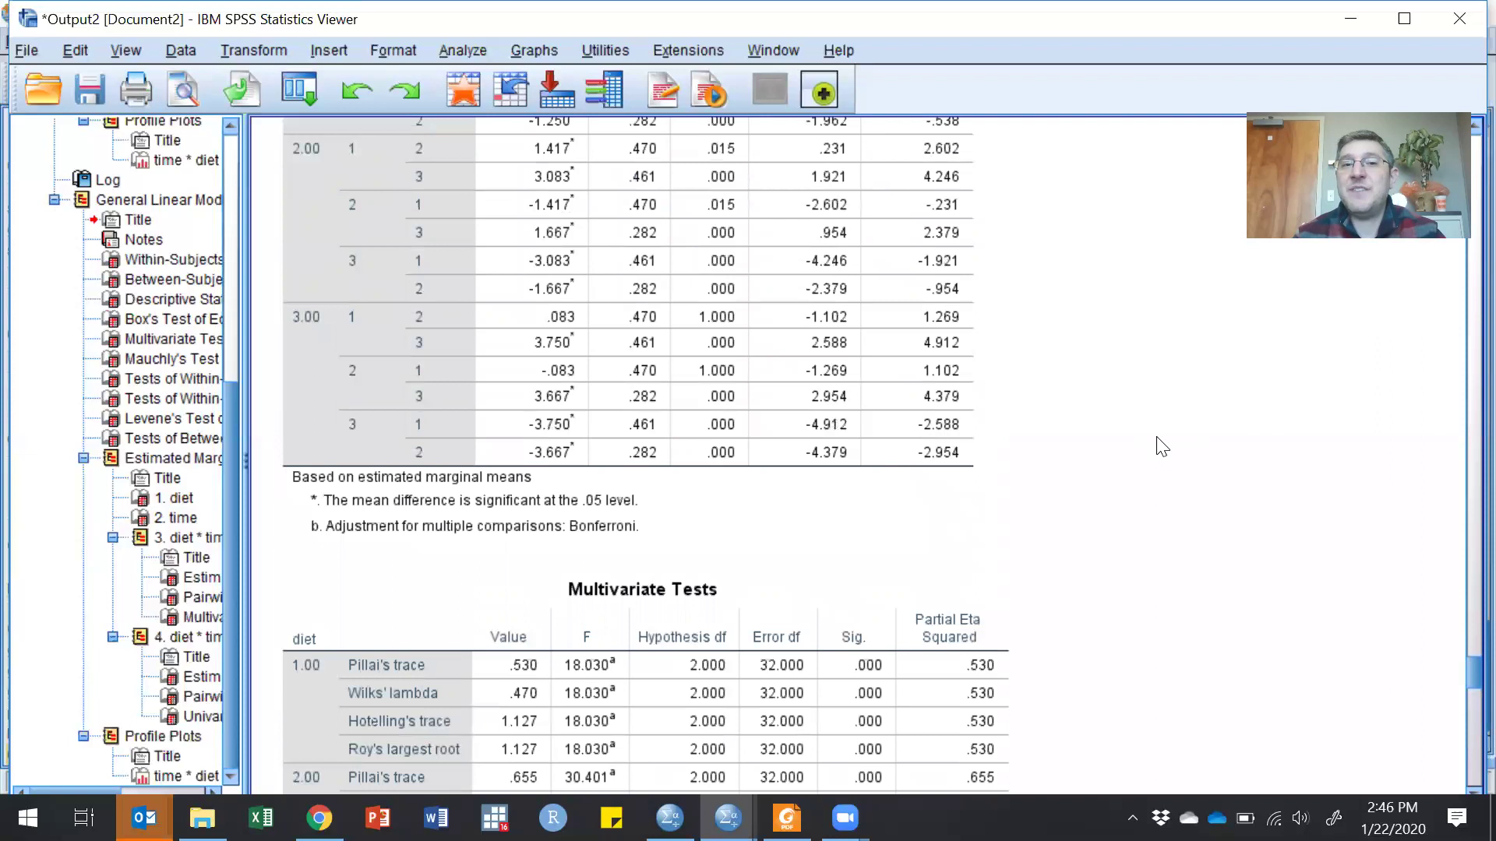
{"action": "scroll", "coordinate": [1162, 446], "scroll_direction": "down", "scroll_amount": 3}
{"action": "left_click", "coordinate": [588, 378]}
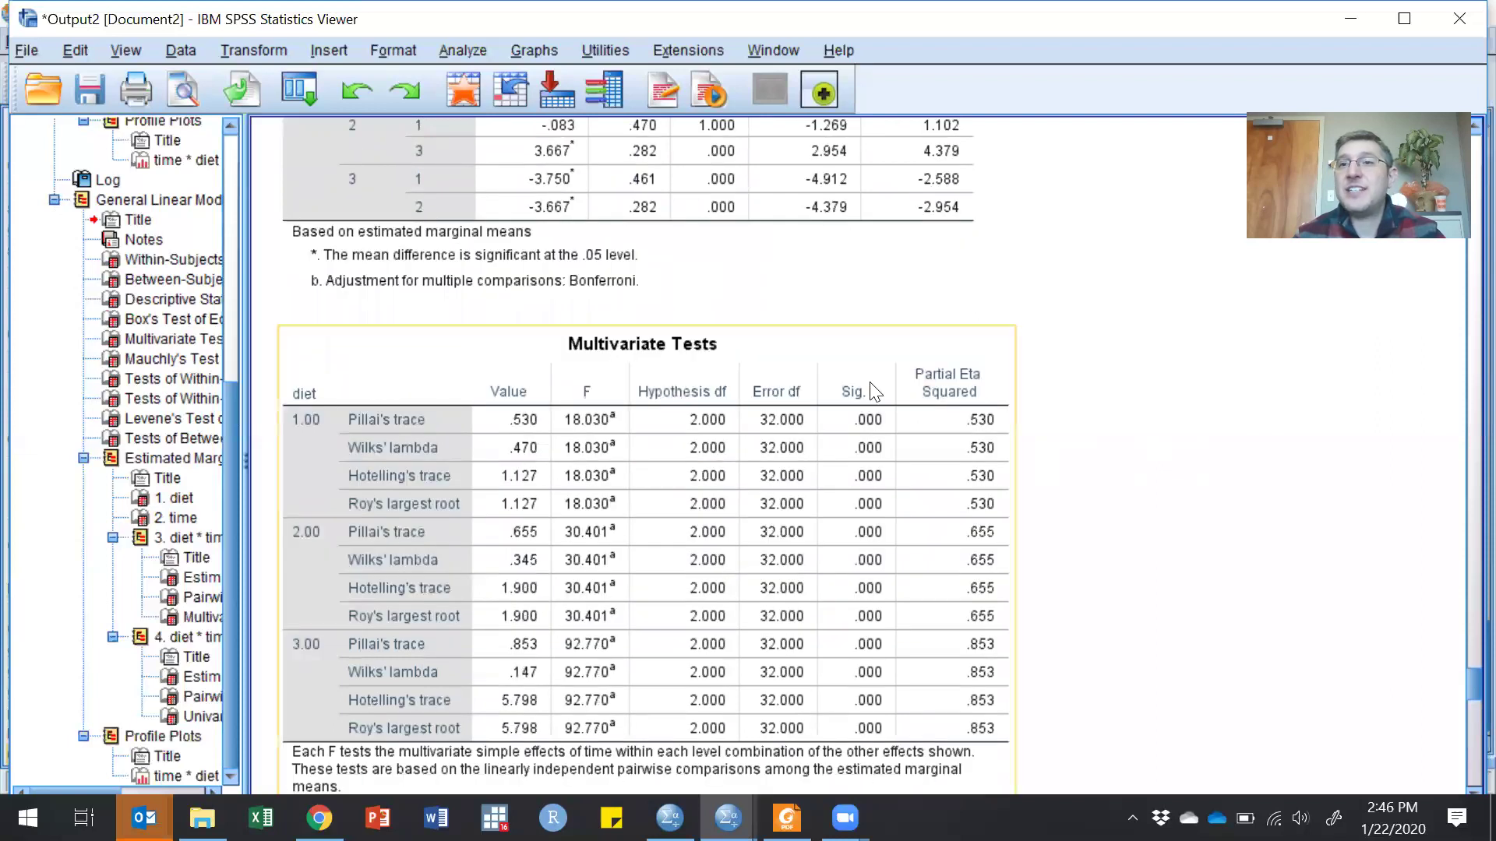
{"action": "left_click", "coordinate": [1089, 429]}
{"action": "scroll", "coordinate": [1089, 429], "scroll_direction": "up", "scroll_amount": 3}
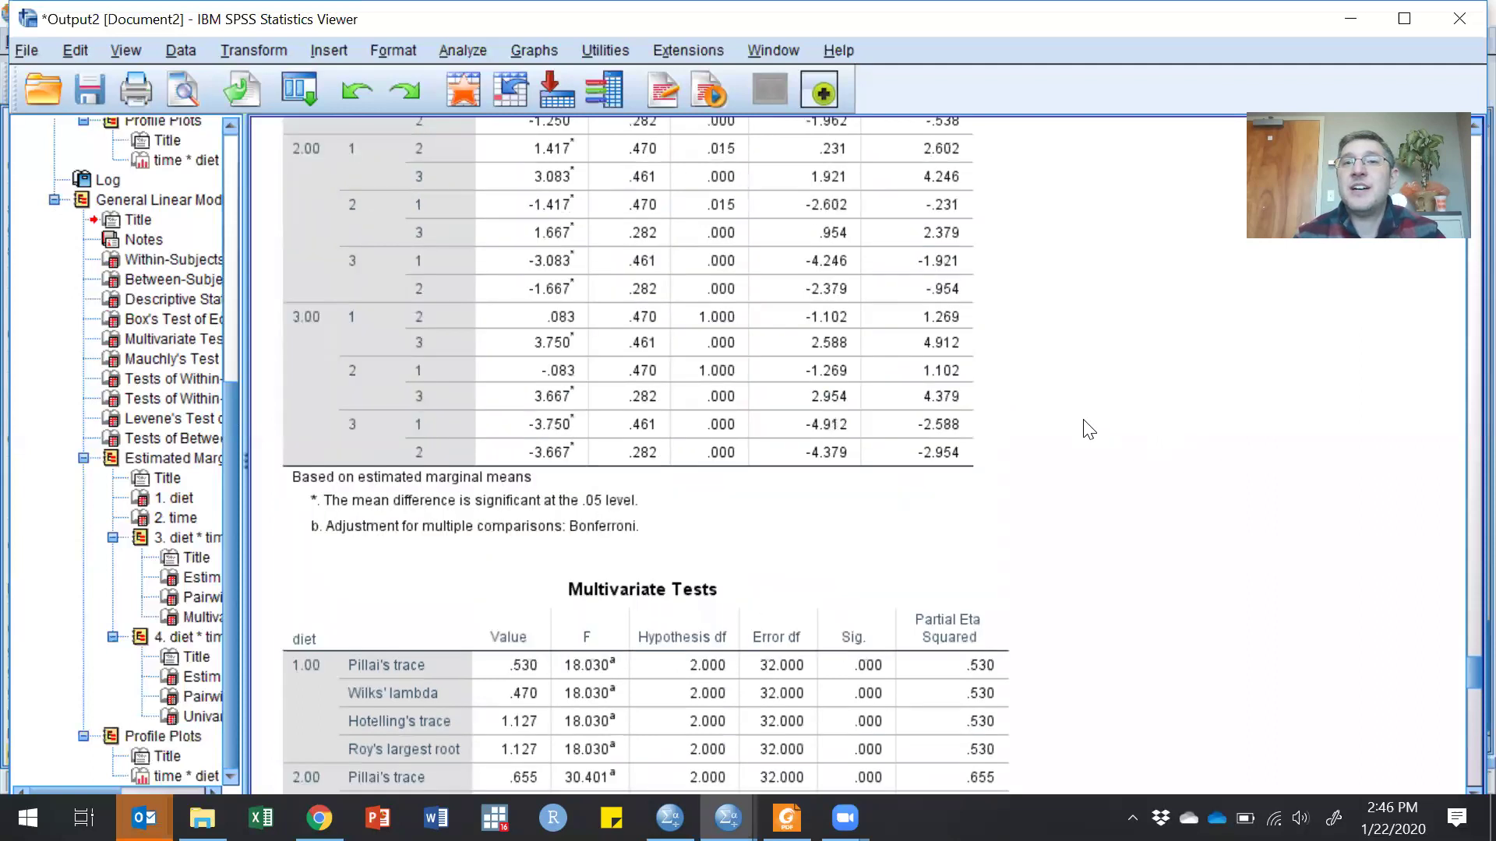
{"action": "scroll", "coordinate": [1088, 430], "scroll_direction": "up", "scroll_amount": 3}
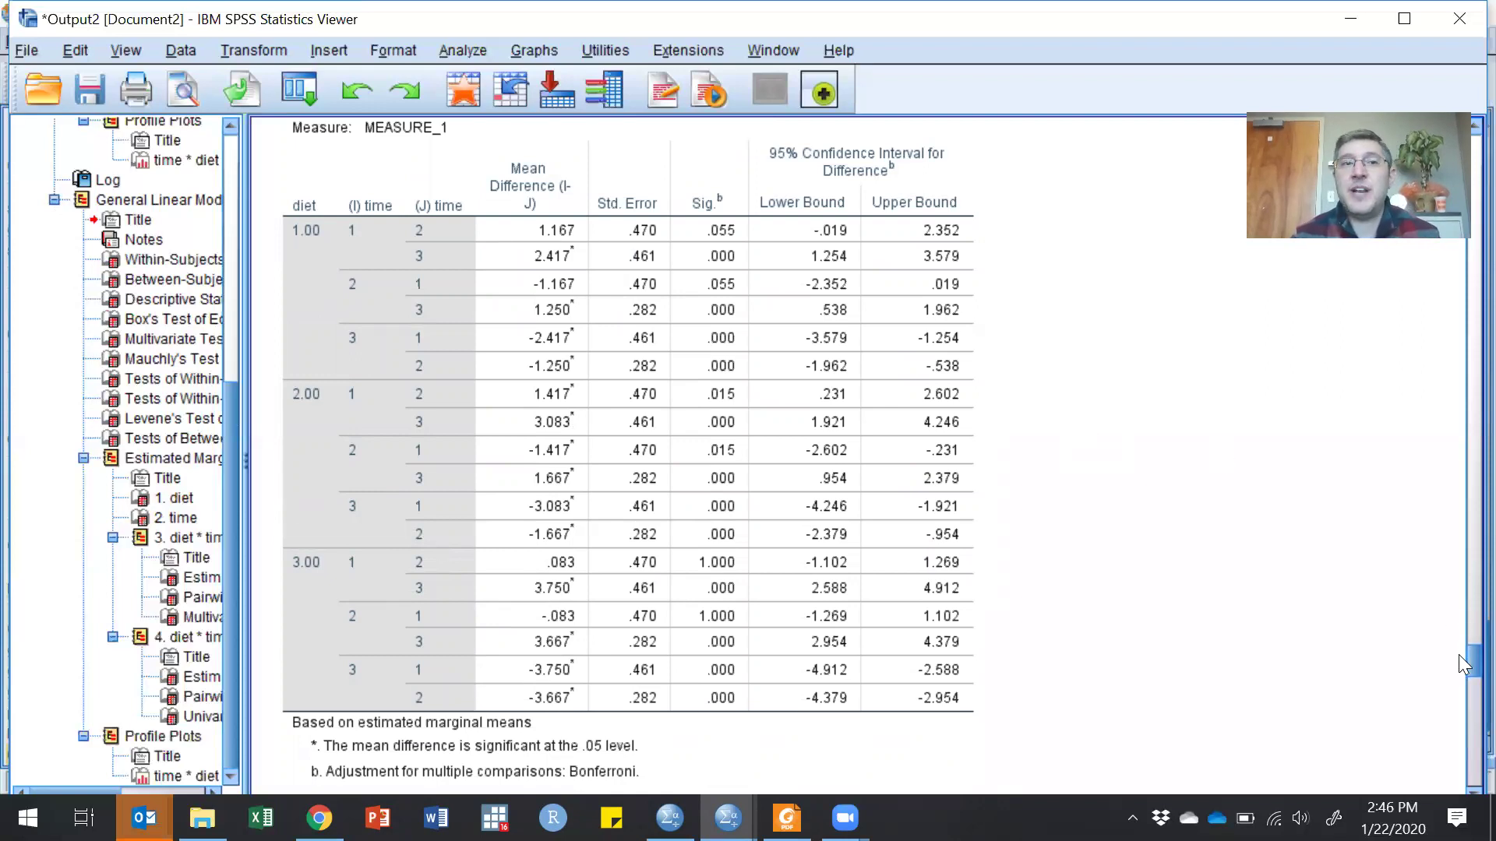
{"action": "left_click_drag", "start_coordinate": [1459, 654], "coordinate": [1459, 653]}
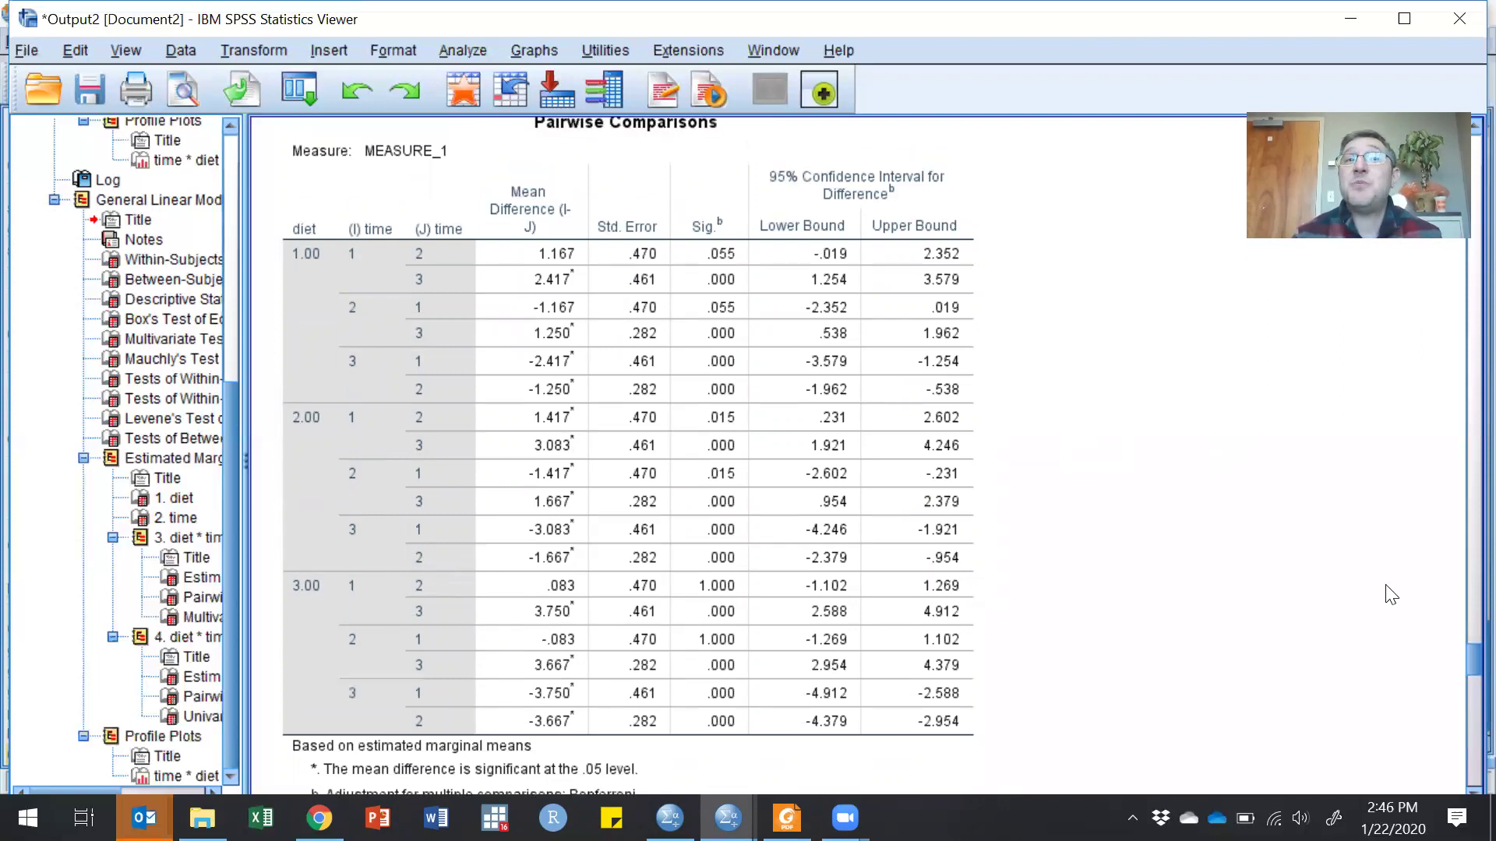
- Compare the pairwise comparisons of time within each diet with the time-by-diet profile plot
{"action": "left_click", "coordinate": [755, 267]}
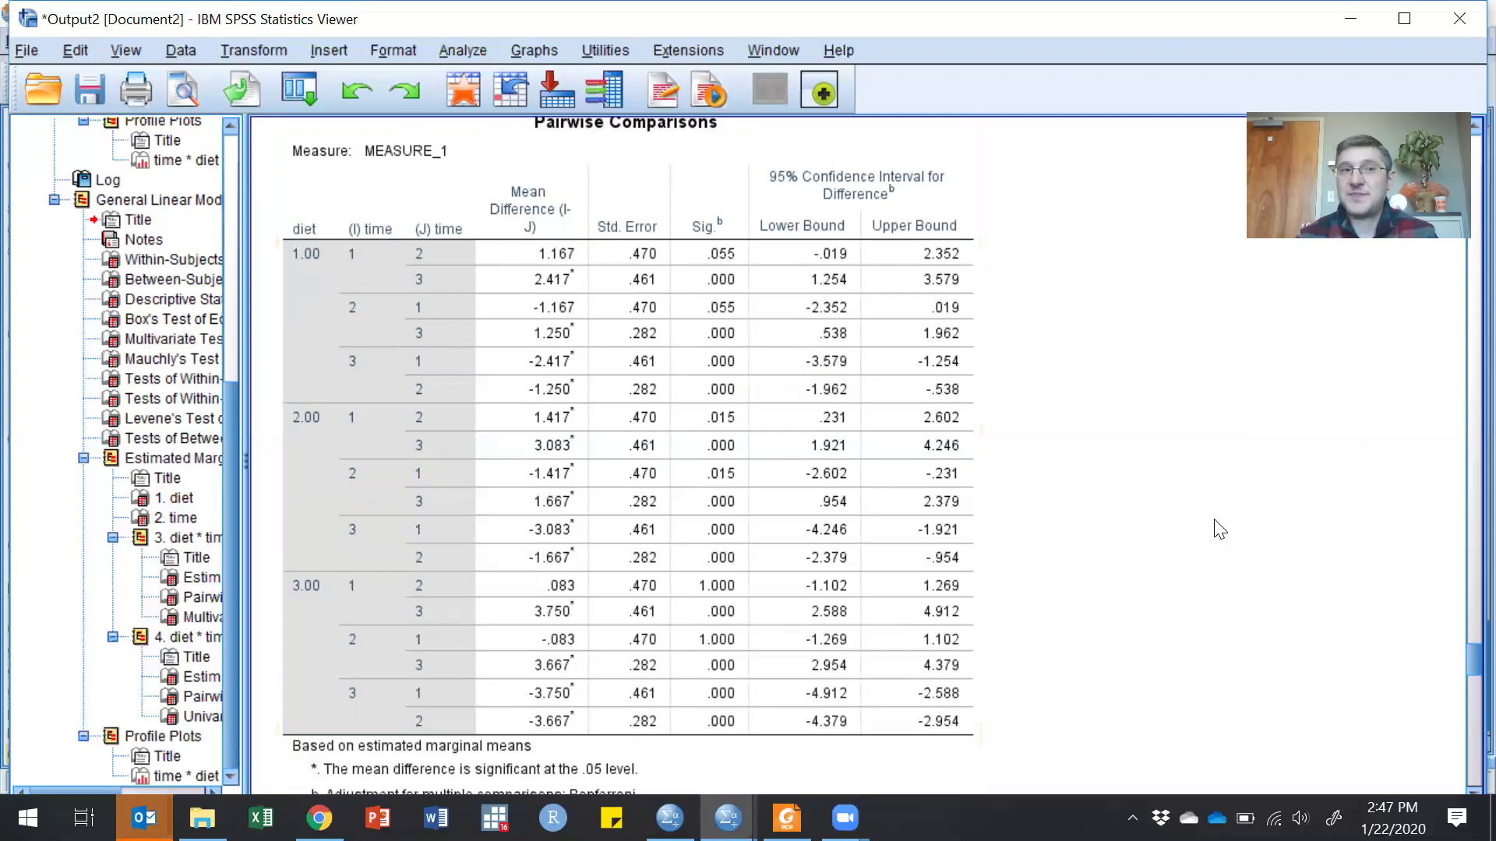
{"action": "scroll", "coordinate": [1219, 529], "scroll_direction": "down", "scroll_amount": 15}
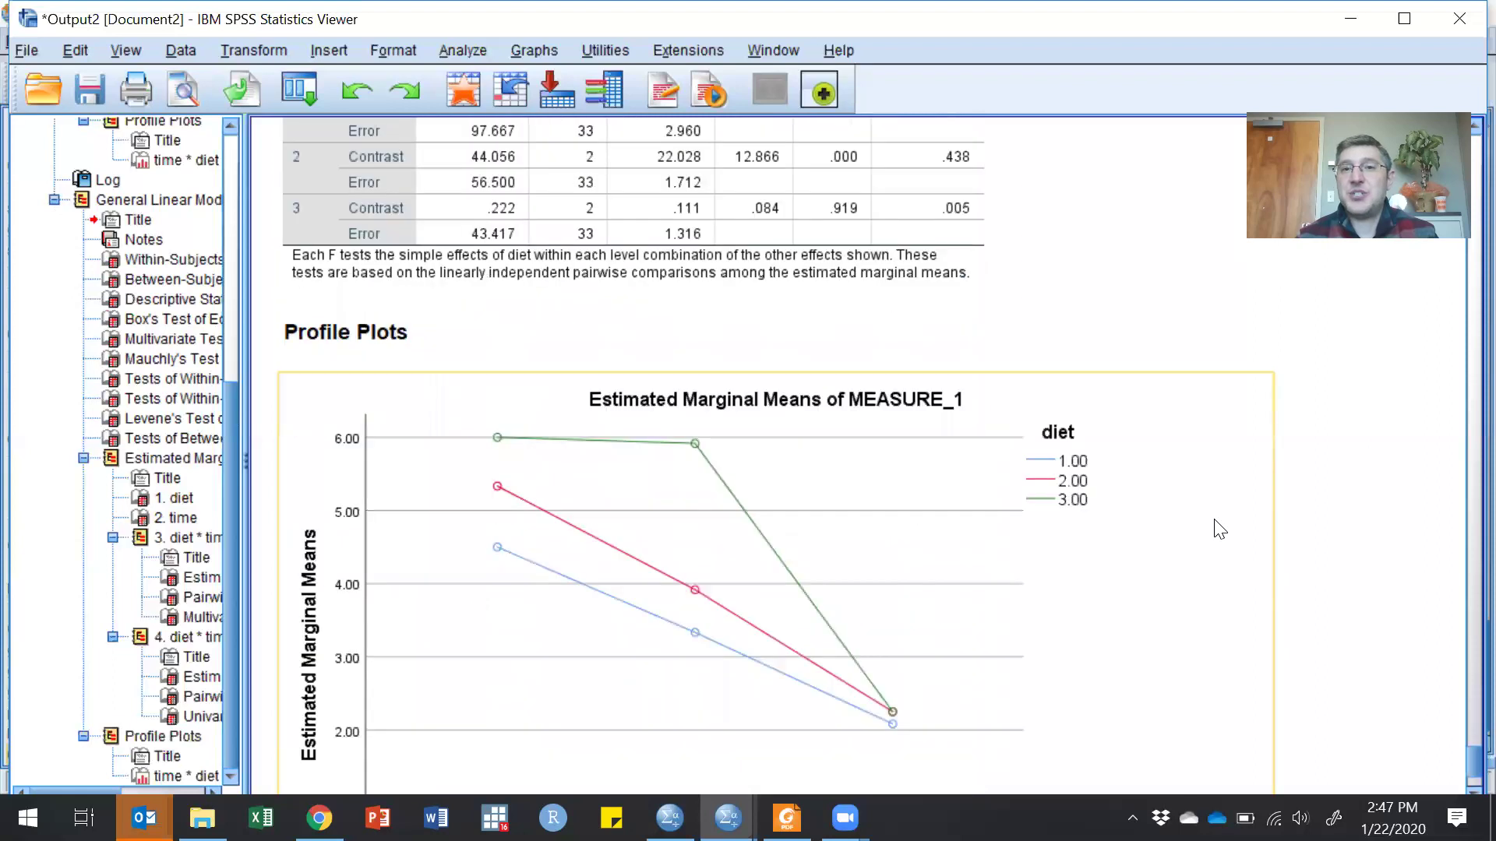
{"action": "scroll", "coordinate": [1221, 529], "scroll_direction": "down", "scroll_amount": 3}
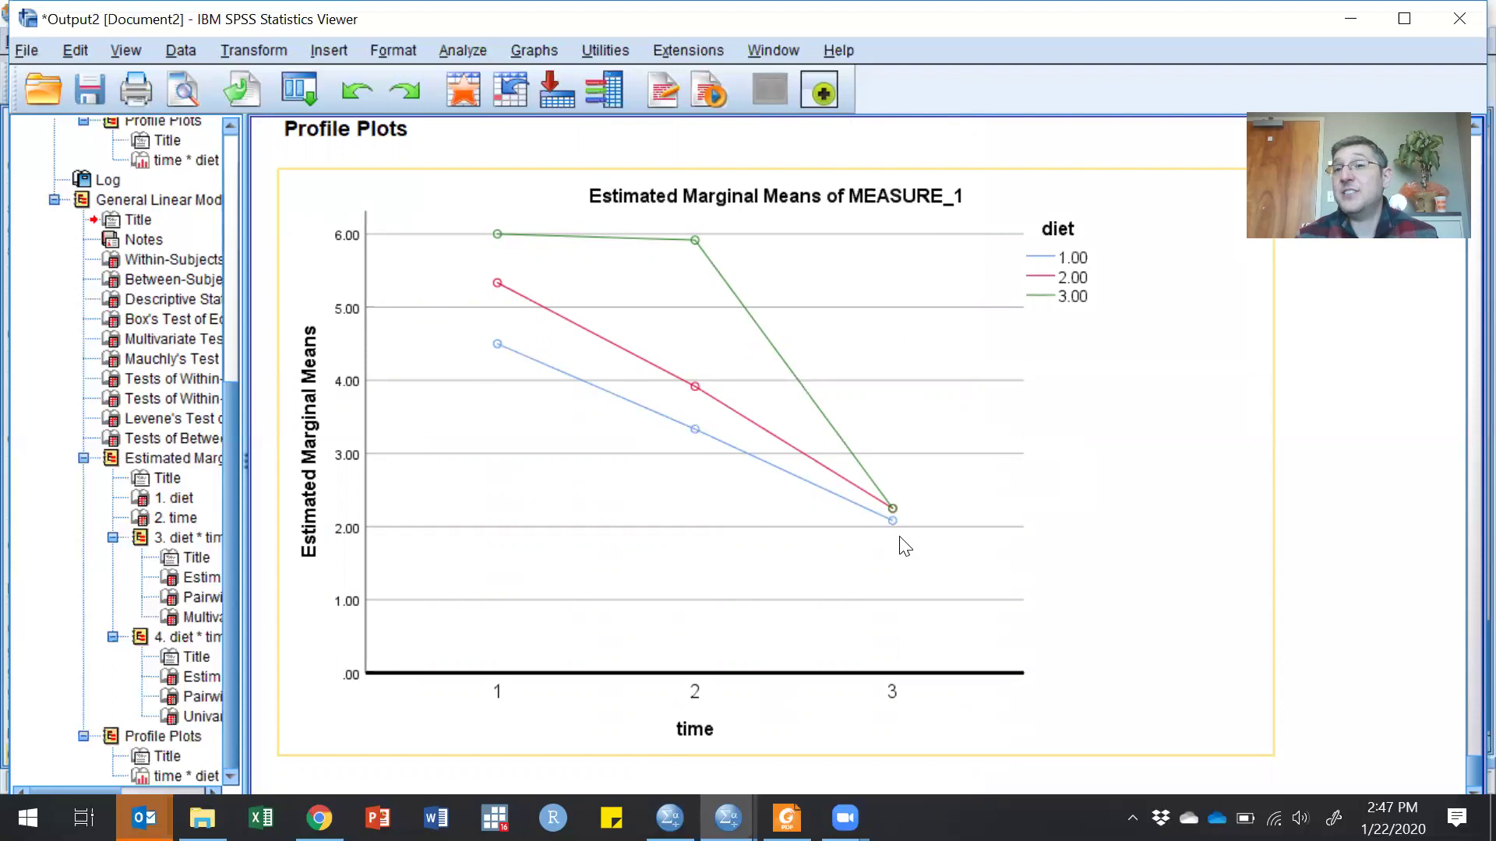
{"action": "left_click", "coordinate": [1310, 534]}
- Go back to the first diet*time section and review its estimates and the Bonferroni-adjusted pairwise comparisons of time
{"action": "scroll", "coordinate": [1311, 534], "scroll_direction": "up", "scroll_amount": 10}
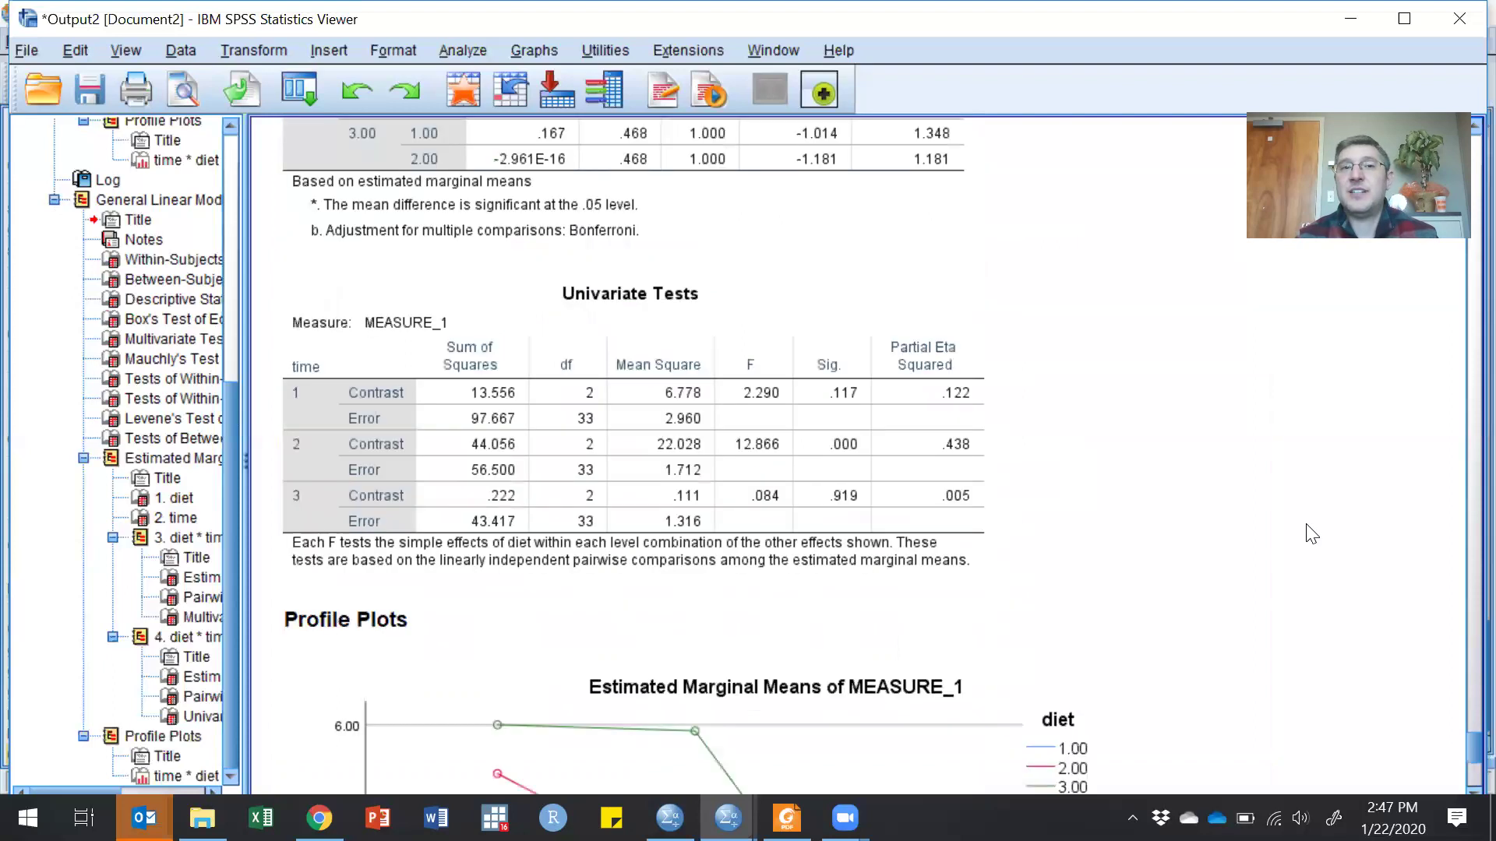
{"action": "scroll", "coordinate": [1311, 533], "scroll_direction": "up", "scroll_amount": 15}
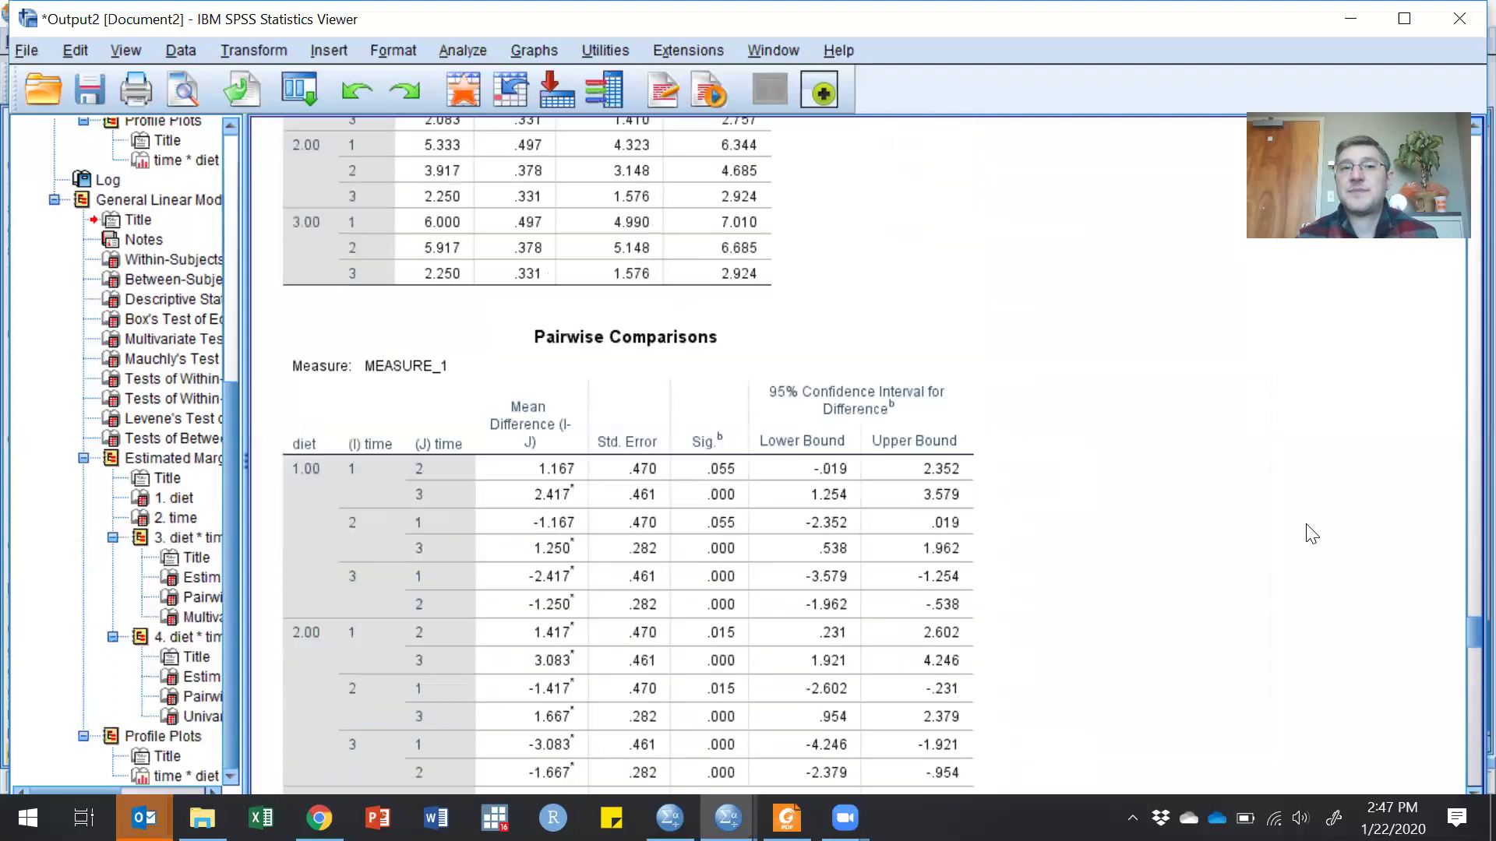
{"action": "scroll", "coordinate": [1310, 533], "scroll_direction": "up", "scroll_amount": 3}
{"action": "scroll", "coordinate": [1311, 533], "scroll_direction": "down", "scroll_amount": 9}
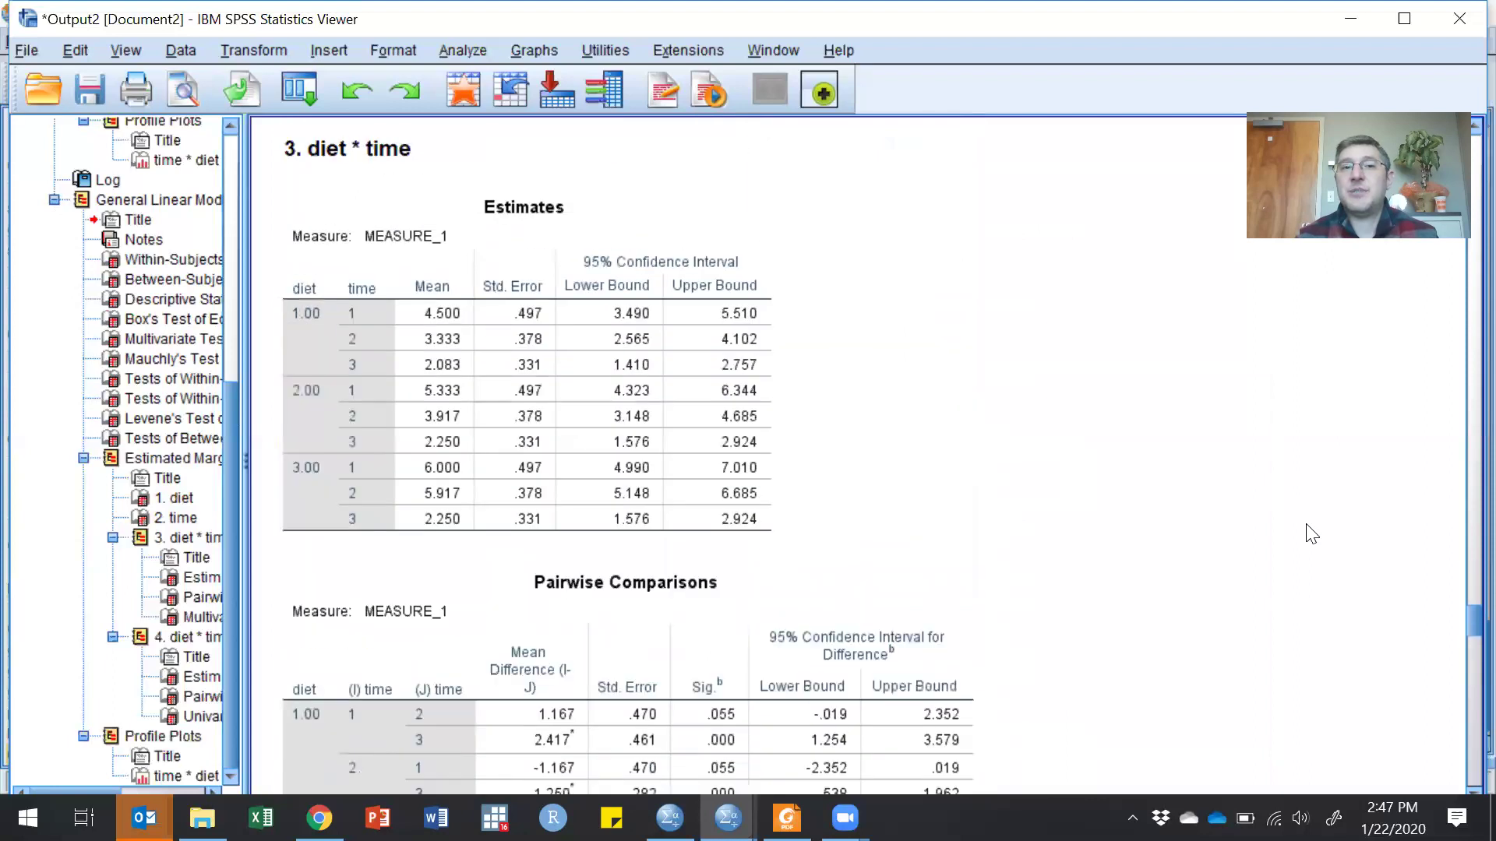
{"action": "scroll", "coordinate": [1311, 534], "scroll_direction": "down", "scroll_amount": 3}
{"action": "scroll", "coordinate": [1311, 534], "scroll_direction": "down", "scroll_amount": 3}
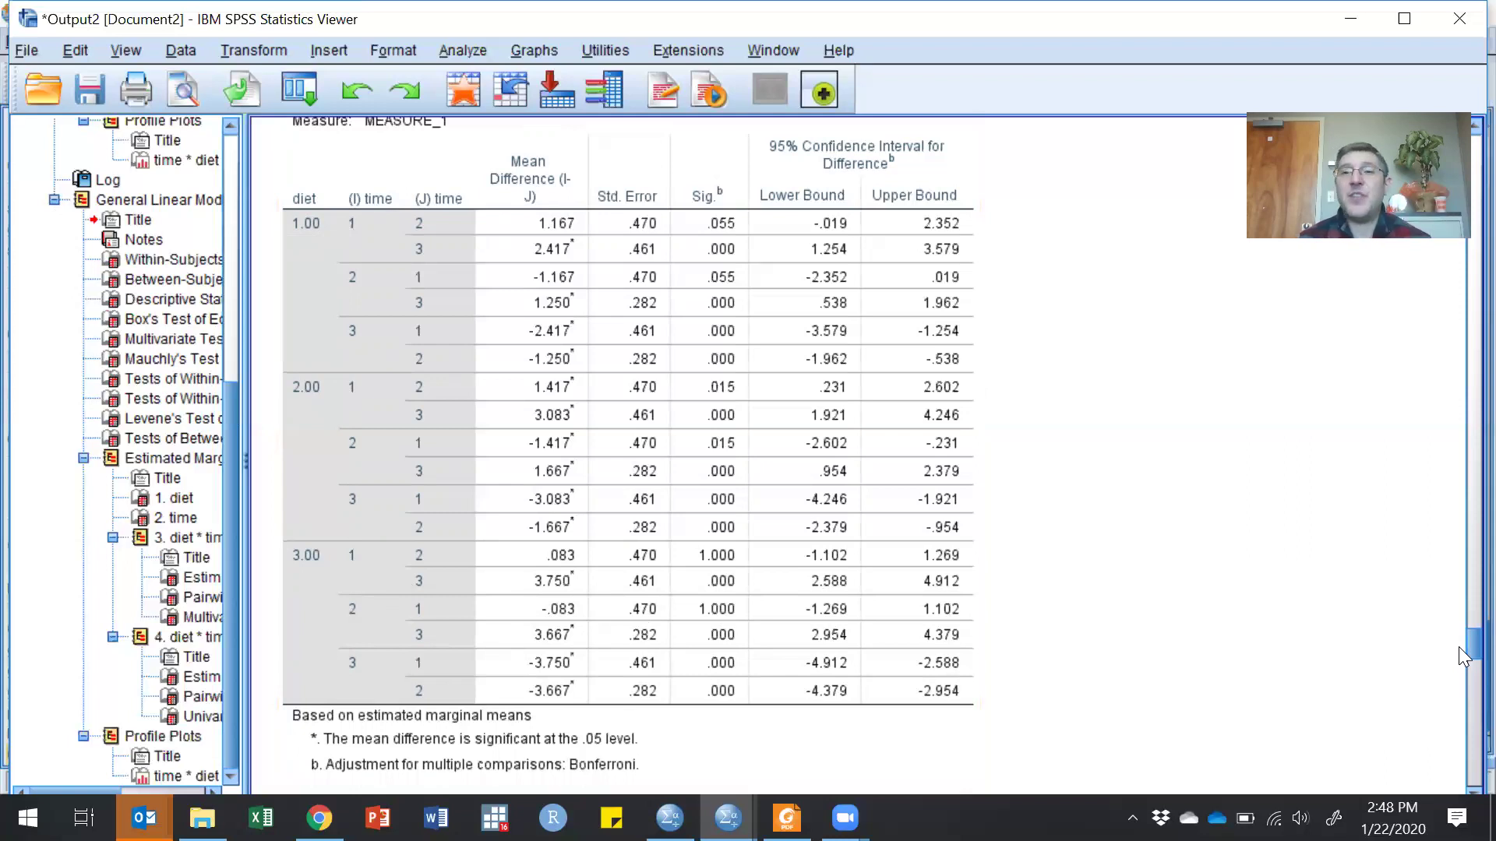
- Review the second diet*time section, reading the pairwise comparisons of diets at each time and the Univariate Tests
{"action": "left_click_drag", "start_coordinate": [1458, 648], "coordinate": [1459, 695]}
{"action": "scroll", "coordinate": [1462, 704], "scroll_direction": "down", "scroll_amount": 5}
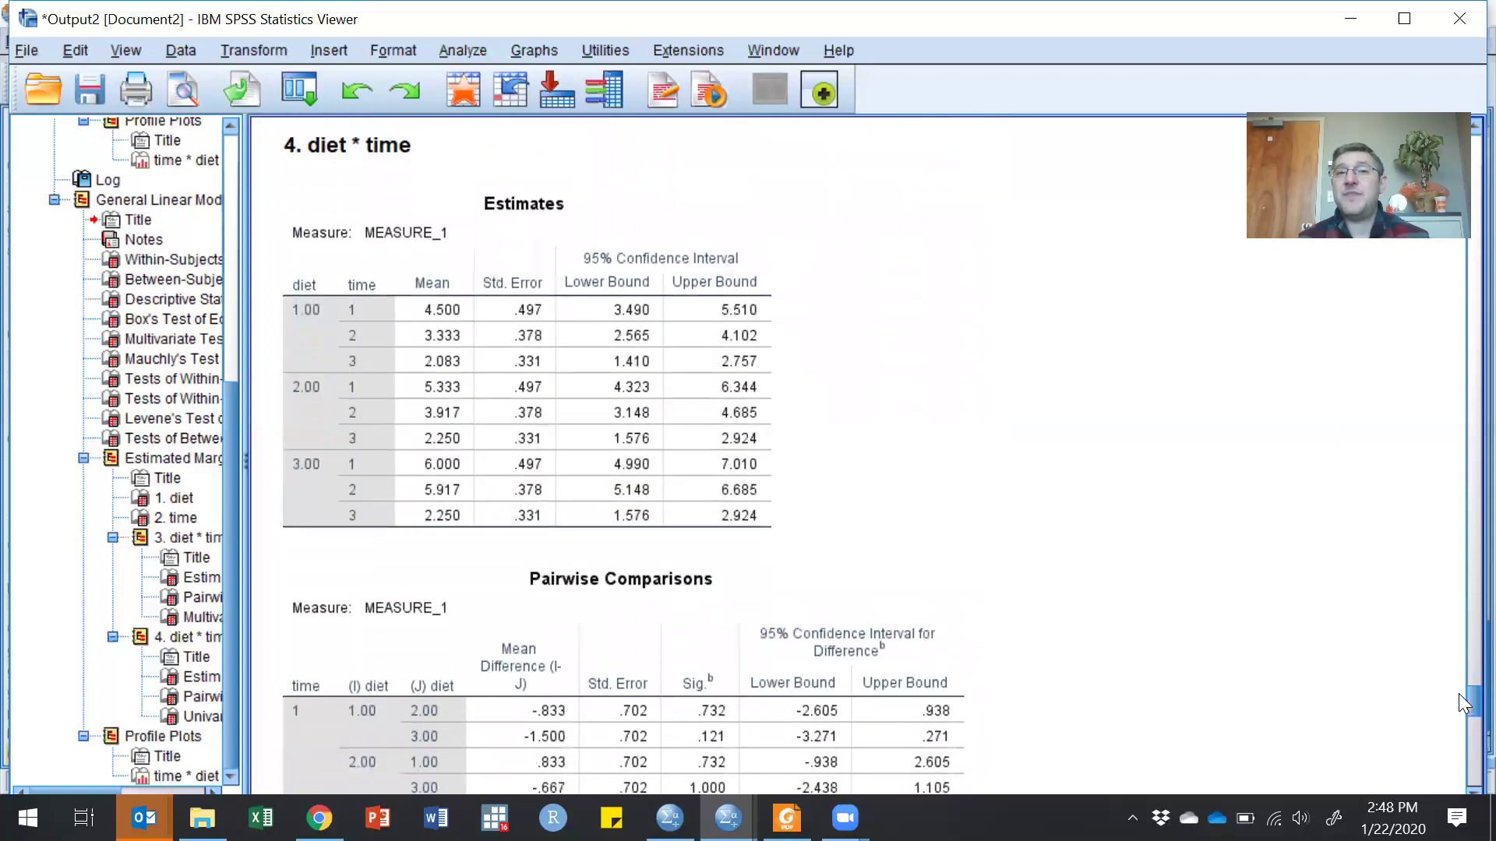
{"action": "scroll", "coordinate": [1463, 704], "scroll_direction": "down", "scroll_amount": 3}
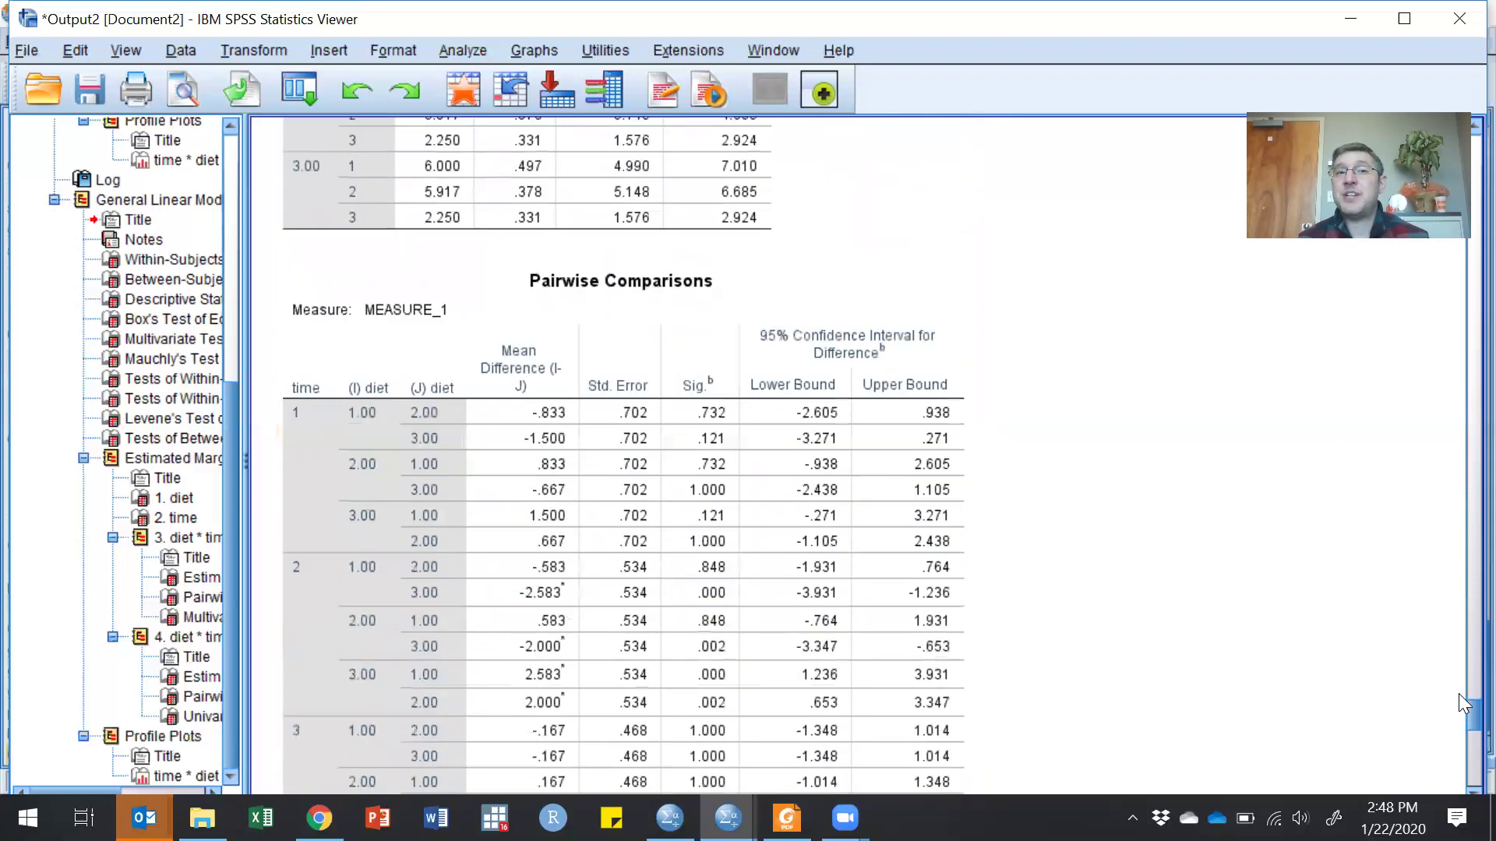
{"action": "scroll", "coordinate": [1462, 703], "scroll_direction": "down", "scroll_amount": 10}
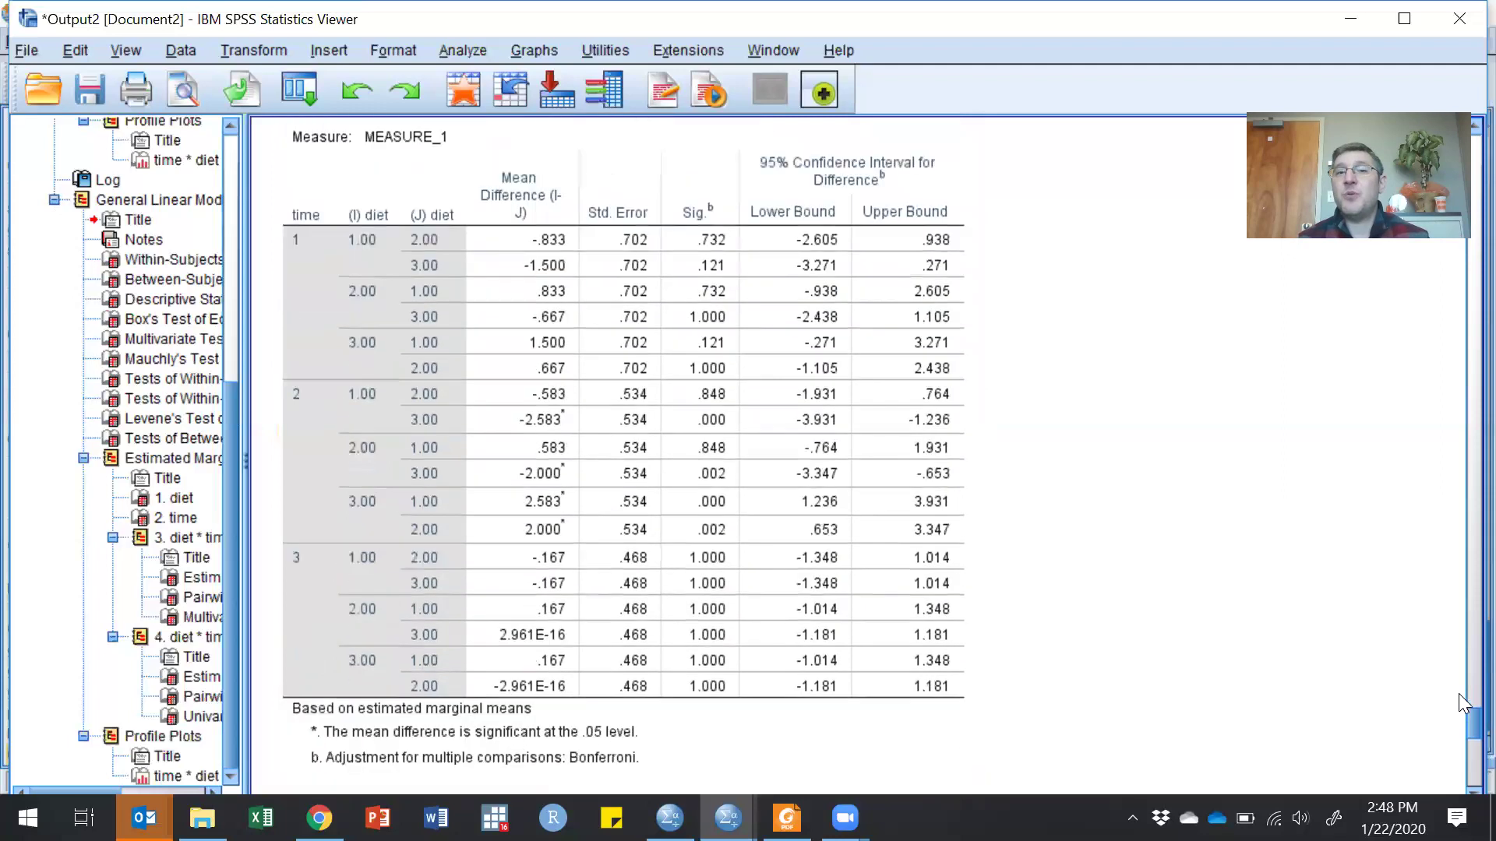
{"action": "scroll", "coordinate": [1461, 701], "scroll_direction": "down", "scroll_amount": 2}
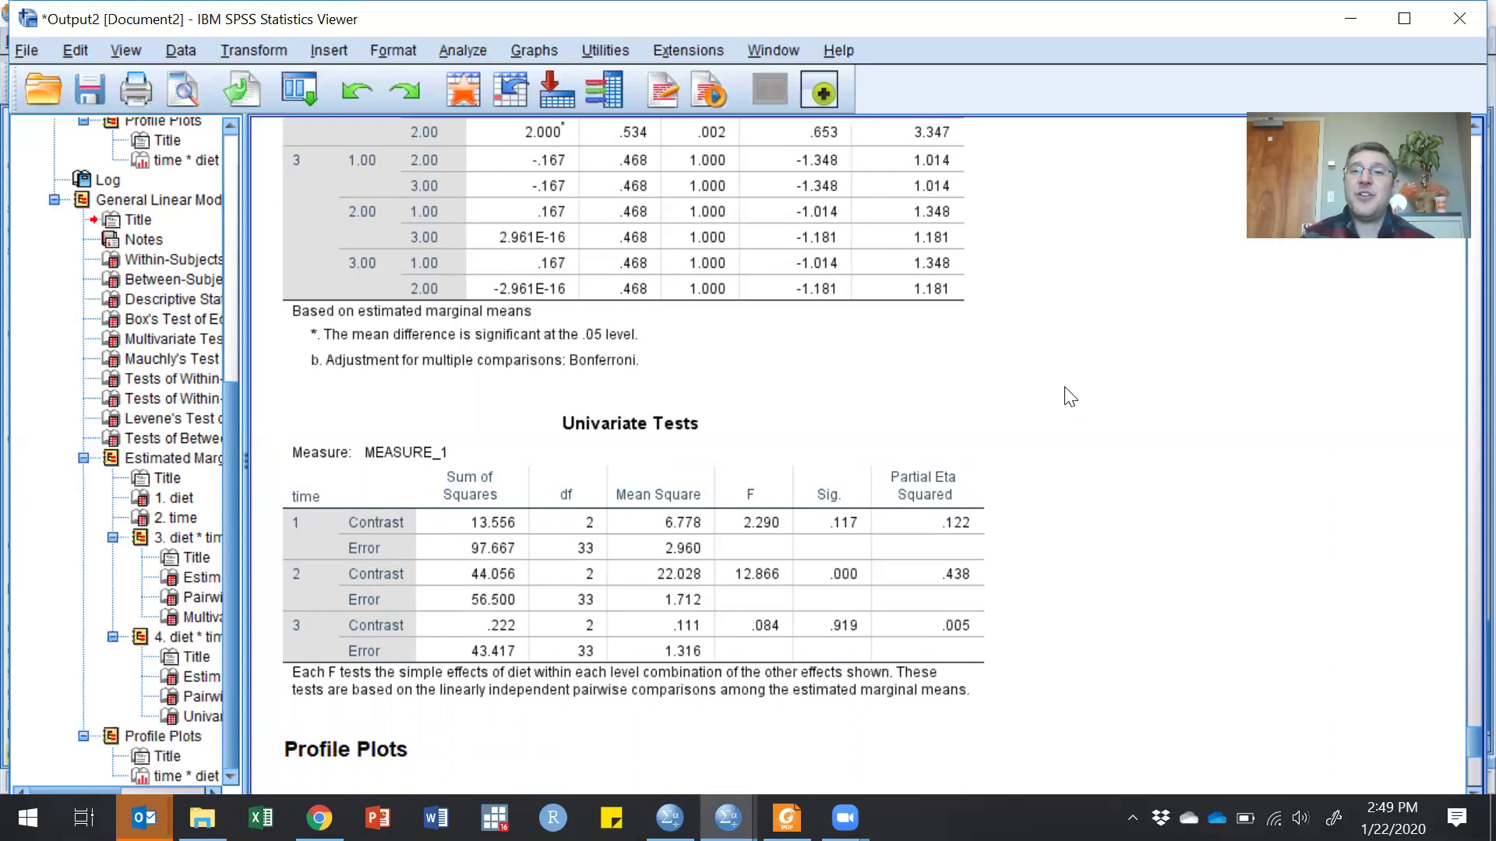
- Check the Univariate Tests of diet at each time against the diet lines in the profile plot
{"action": "scroll", "coordinate": [1070, 397], "scroll_direction": "down", "scroll_amount": 10}
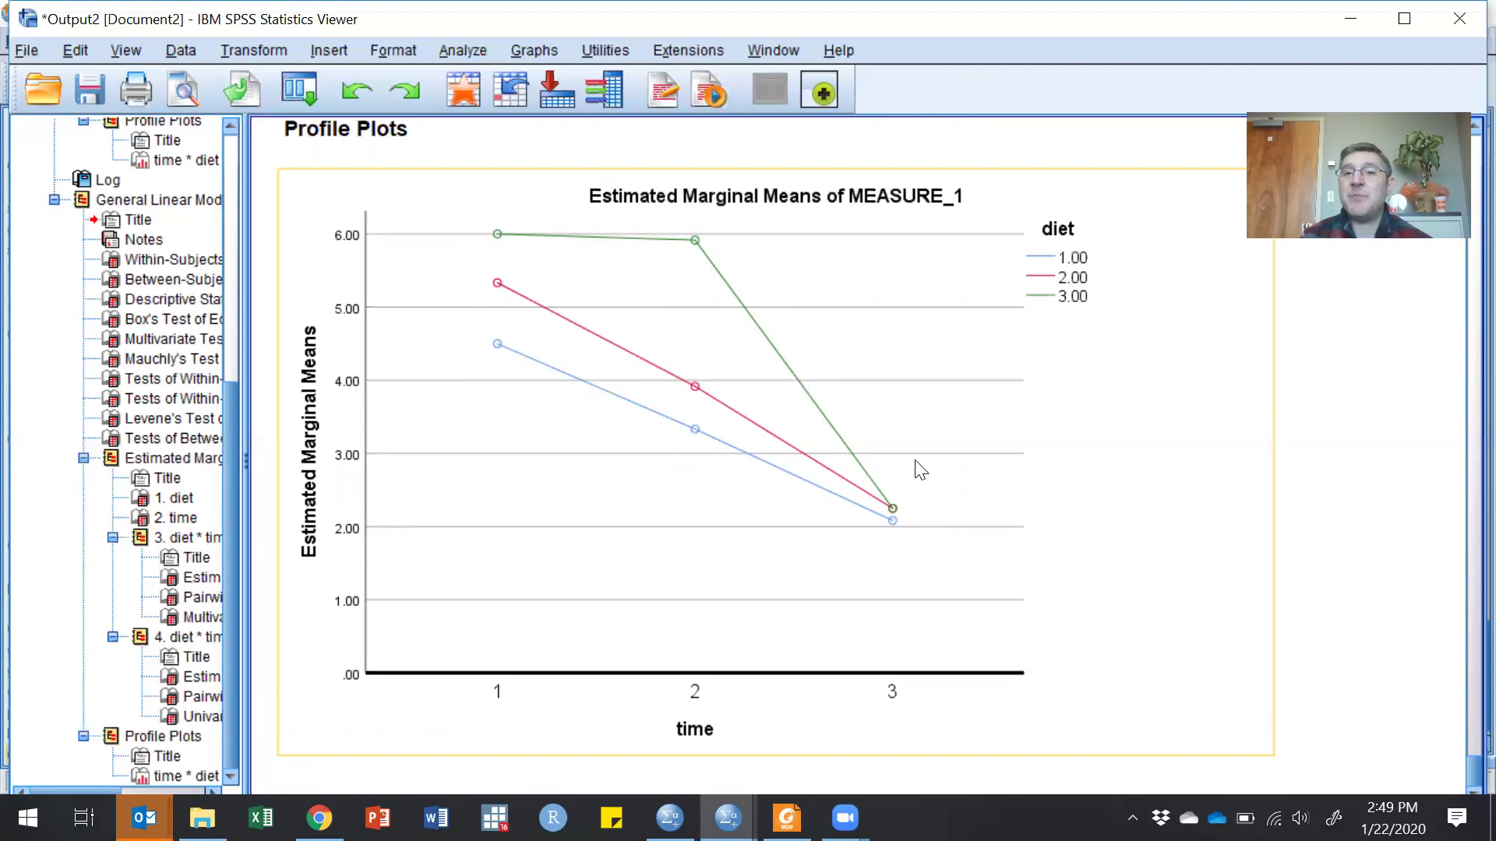
{"action": "left_click", "coordinate": [1281, 516]}
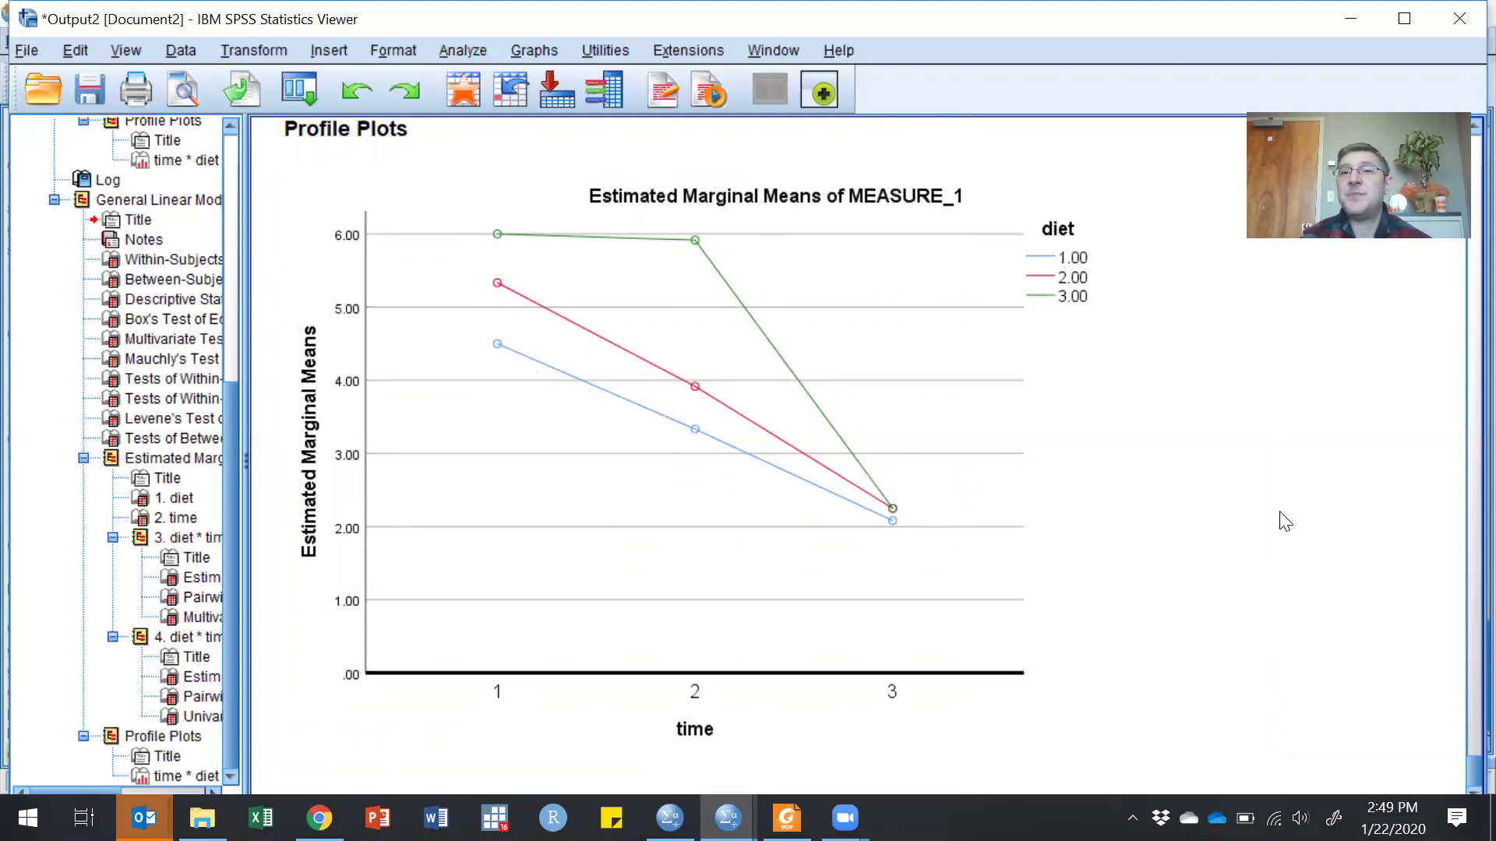
{"action": "scroll", "coordinate": [1281, 516], "scroll_direction": "up", "scroll_amount": 5}
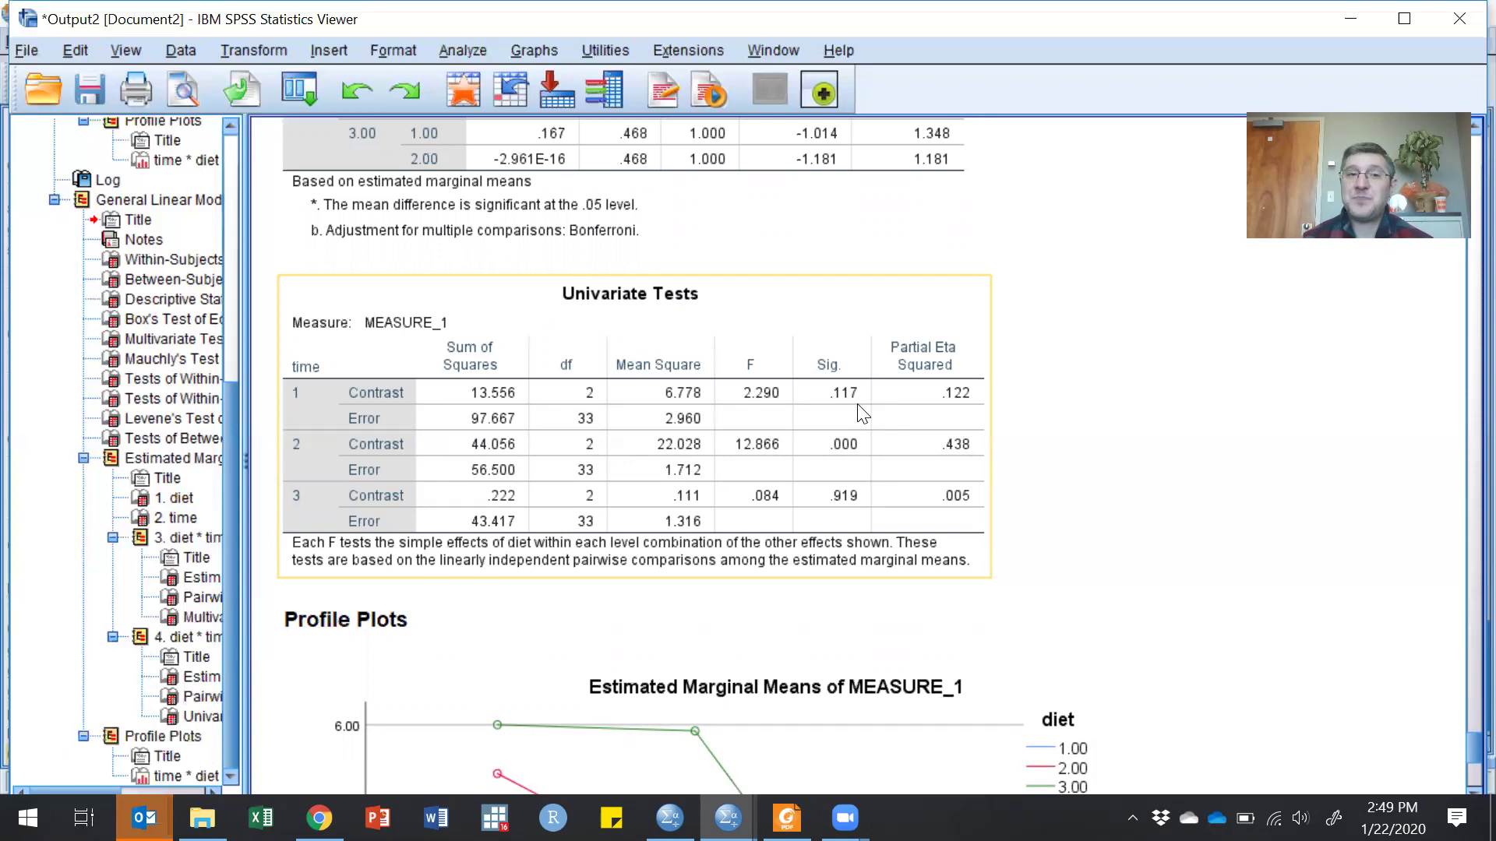
{"action": "left_click", "coordinate": [1262, 558]}
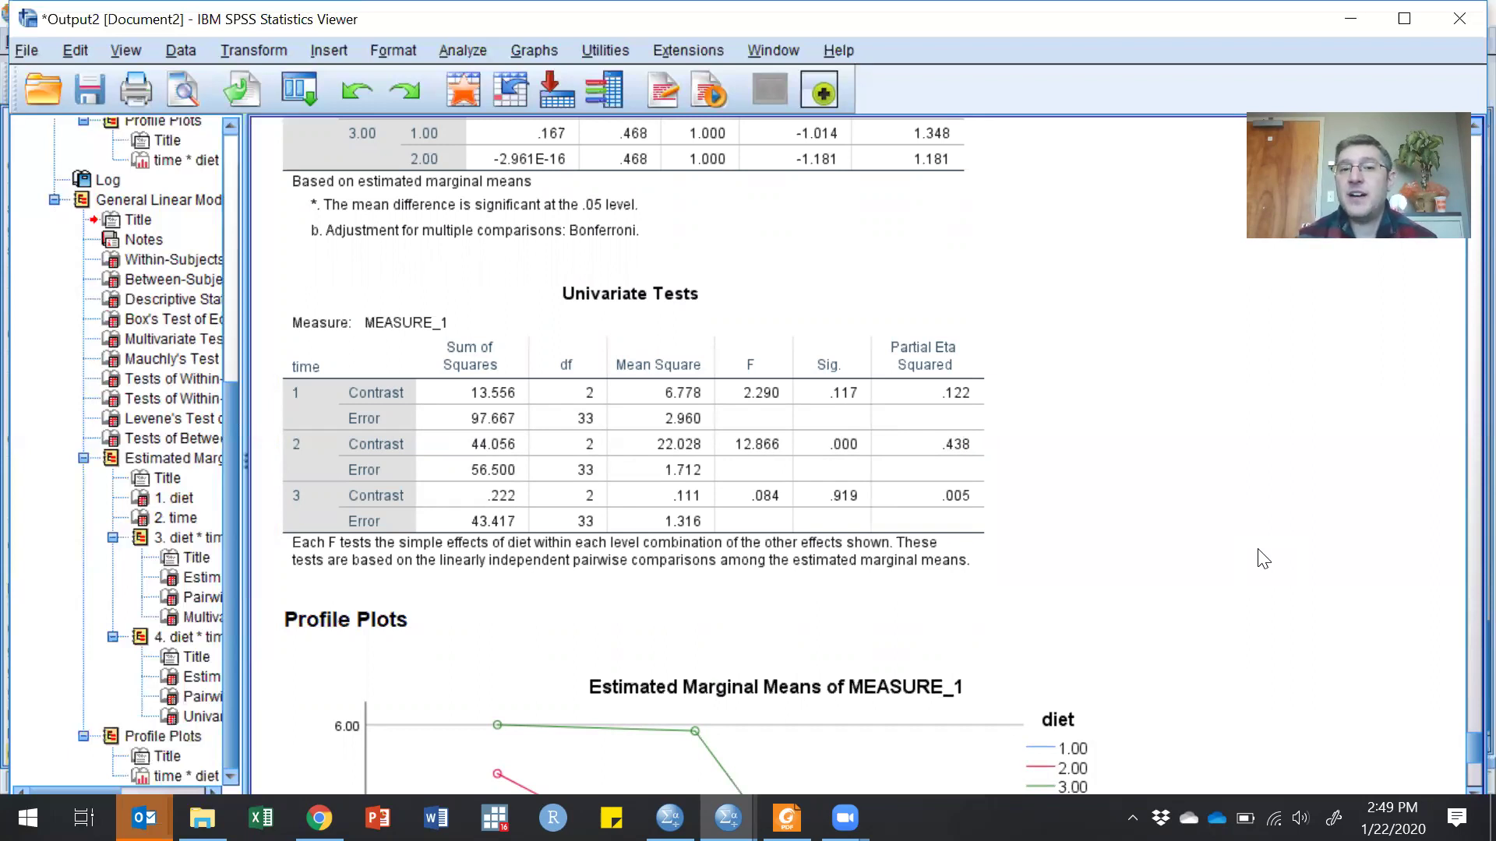
{"action": "scroll", "coordinate": [1262, 560], "scroll_direction": "down", "scroll_amount": 5}
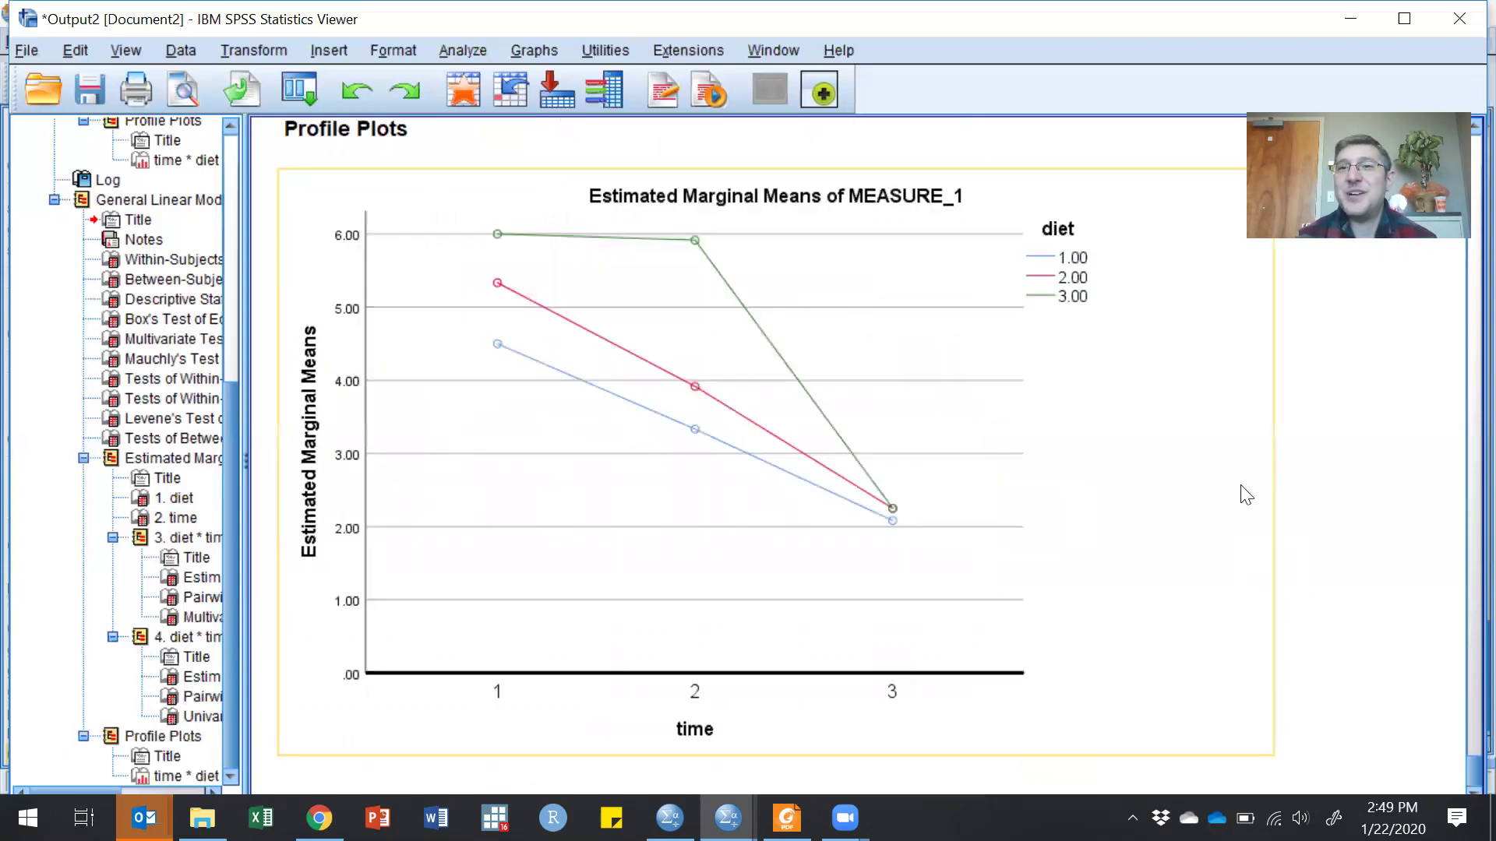
- Compare the pairwise diet differences at each time with the gaps between the diet lines in the profile plot
{"action": "scroll", "coordinate": [1325, 524], "scroll_direction": "up", "scroll_amount": 7}
{"action": "scroll", "coordinate": [1329, 525], "scroll_direction": "up", "scroll_amount": 3}
{"action": "left_click", "coordinate": [818, 370]}
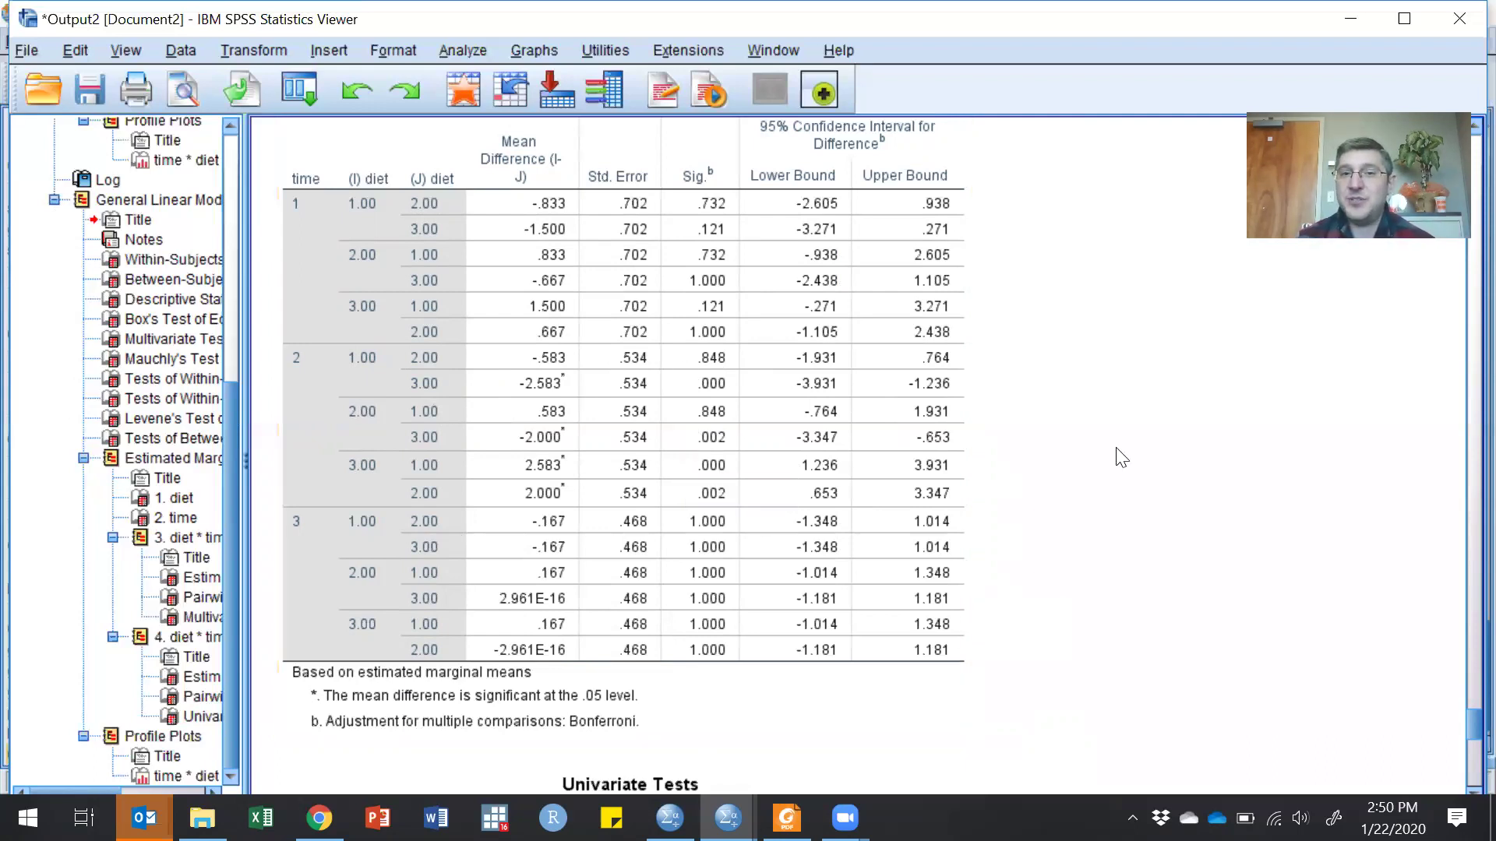
{"action": "scroll", "coordinate": [1111, 532], "scroll_direction": "down", "scroll_amount": 15}
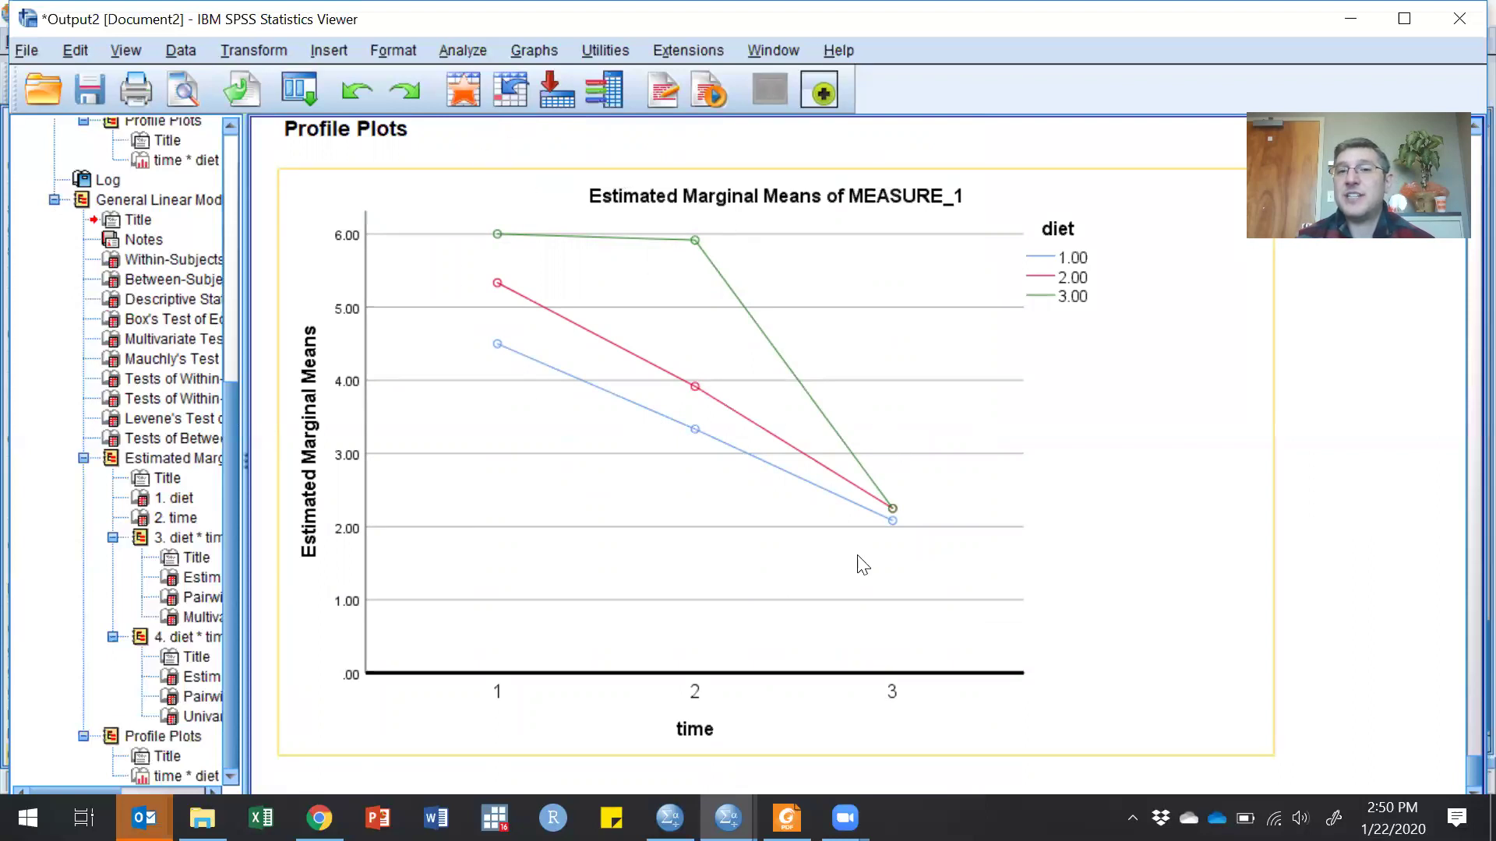
{"action": "left_click", "coordinate": [1316, 473]}
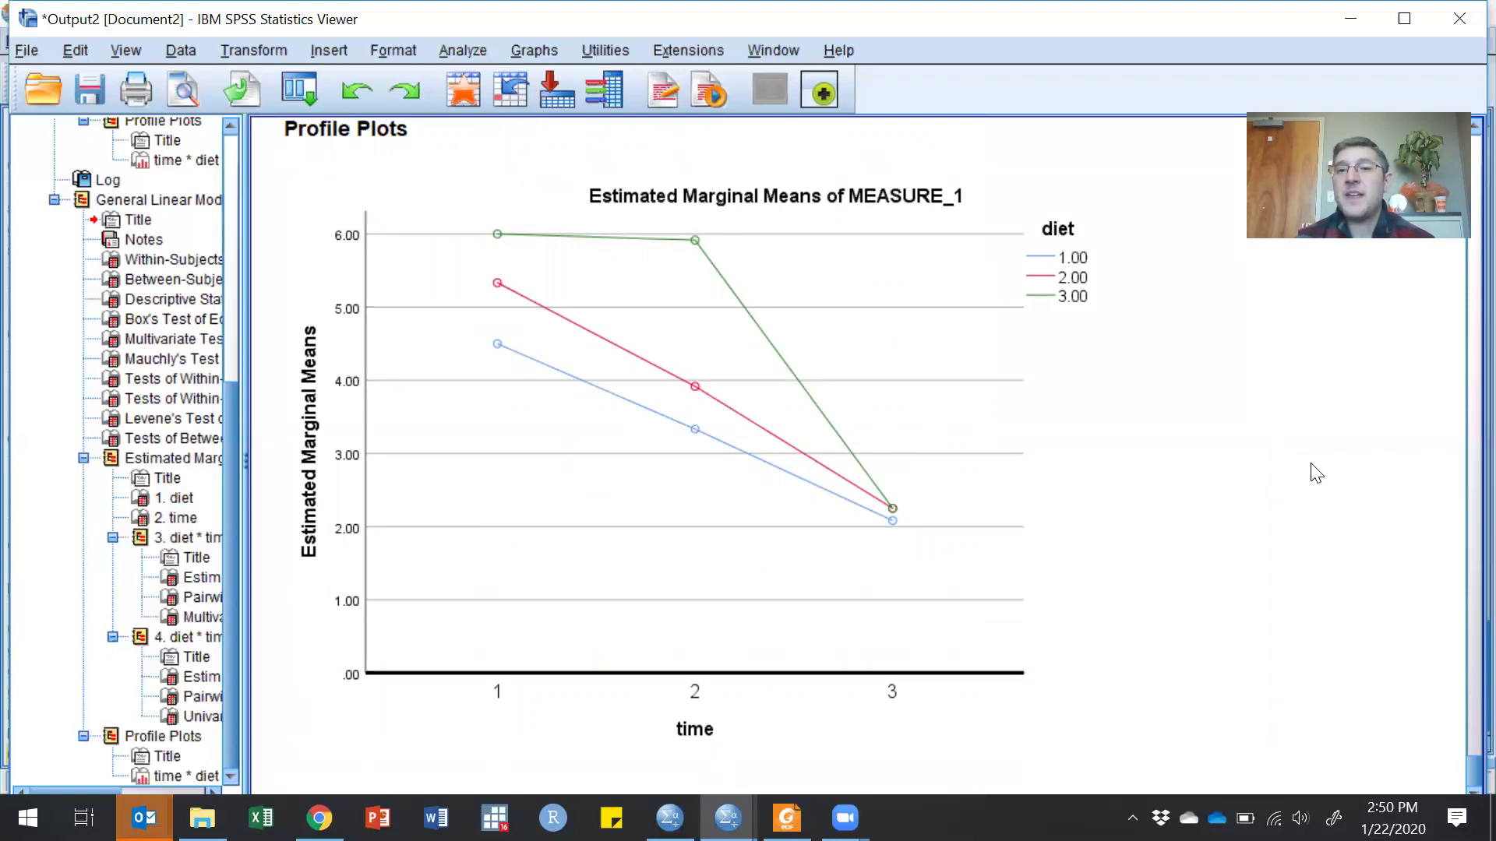
{"action": "scroll", "coordinate": [1316, 473], "scroll_direction": "up", "scroll_amount": 10}
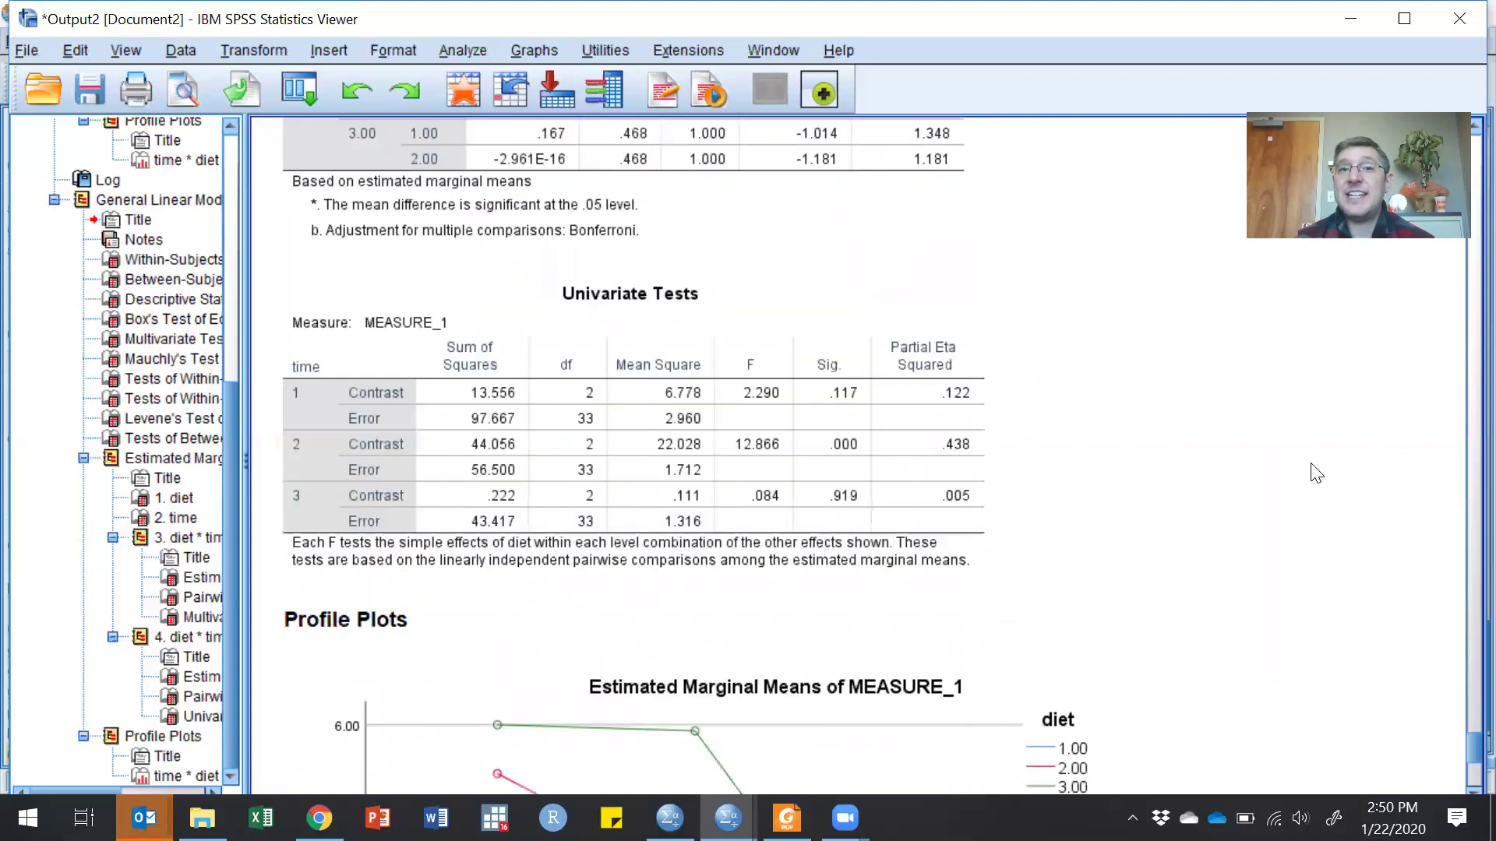
{"action": "scroll", "coordinate": [1316, 473], "scroll_direction": "up", "scroll_amount": 3}
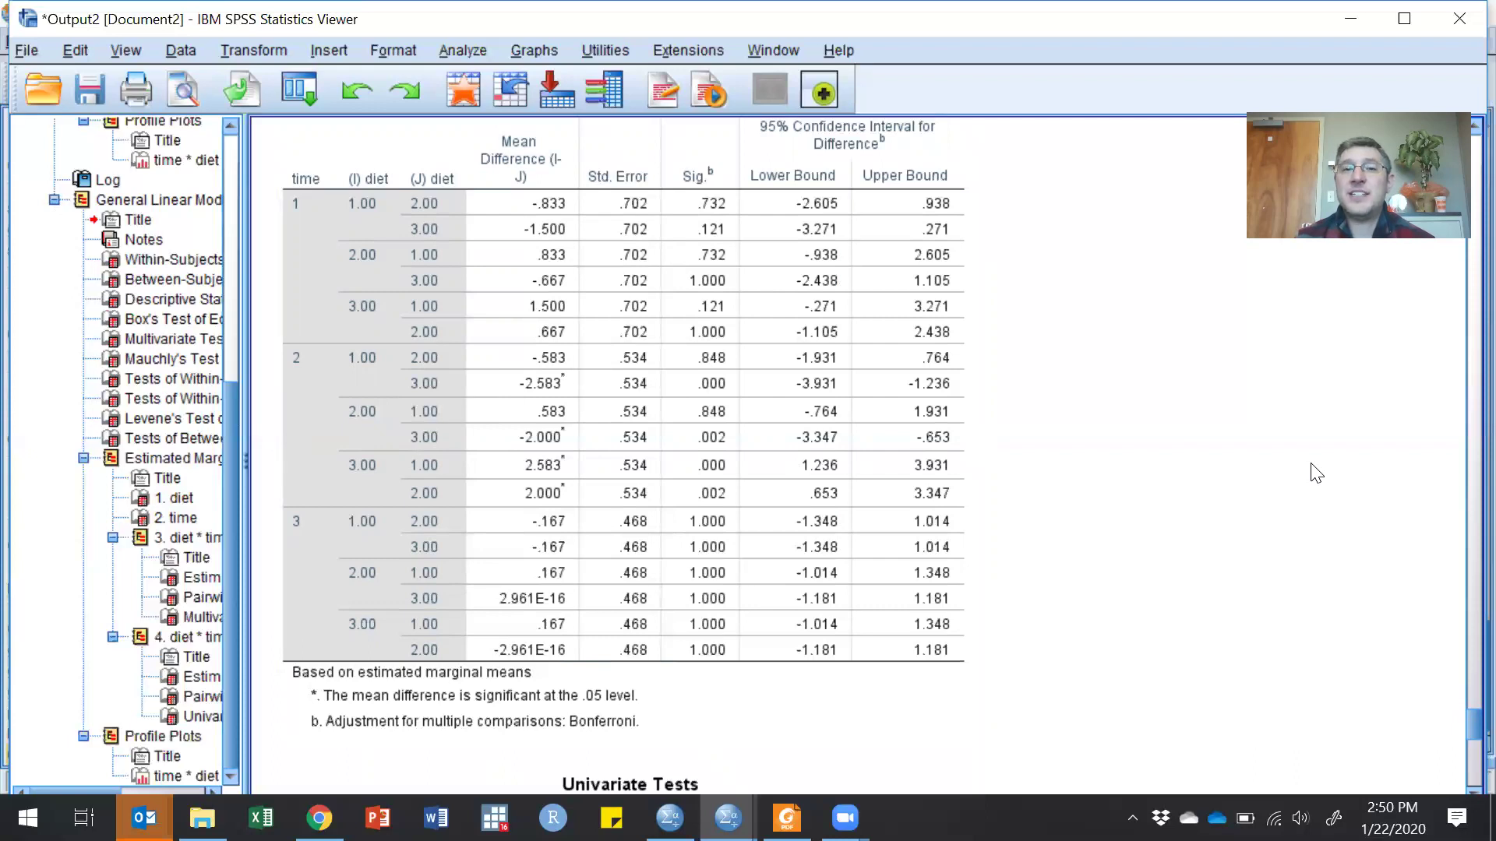
{"action": "left_click", "coordinate": [635, 705]}
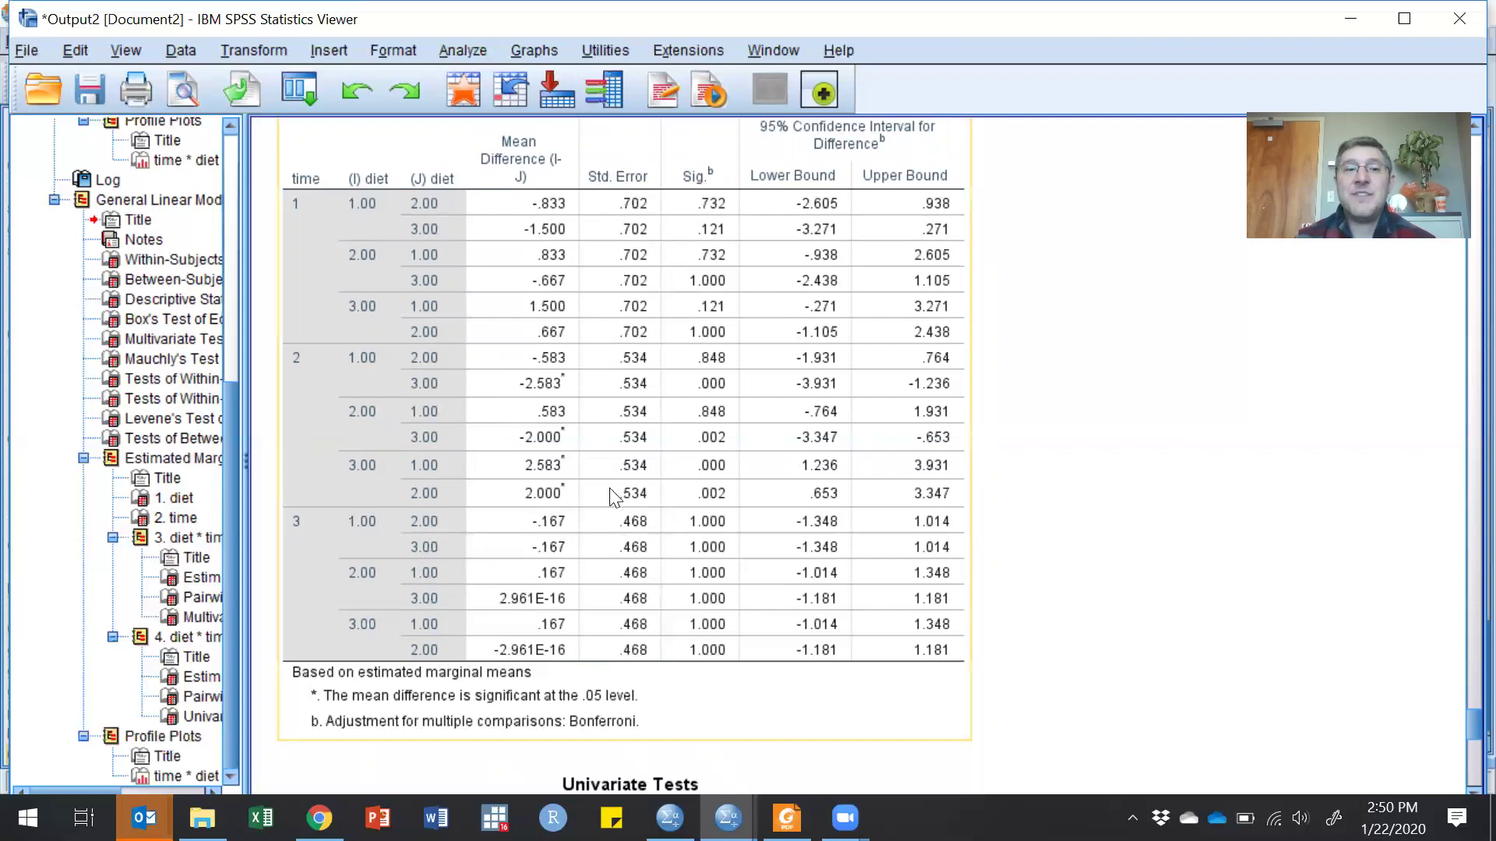
- Switch to SPSS Demonstration Mixed ANOVA.pdf in Chrome, view it full screen, and highlight the Cohen's d calculations for diet 3 on page 15
{"action": "left_click", "coordinate": [319, 818]}
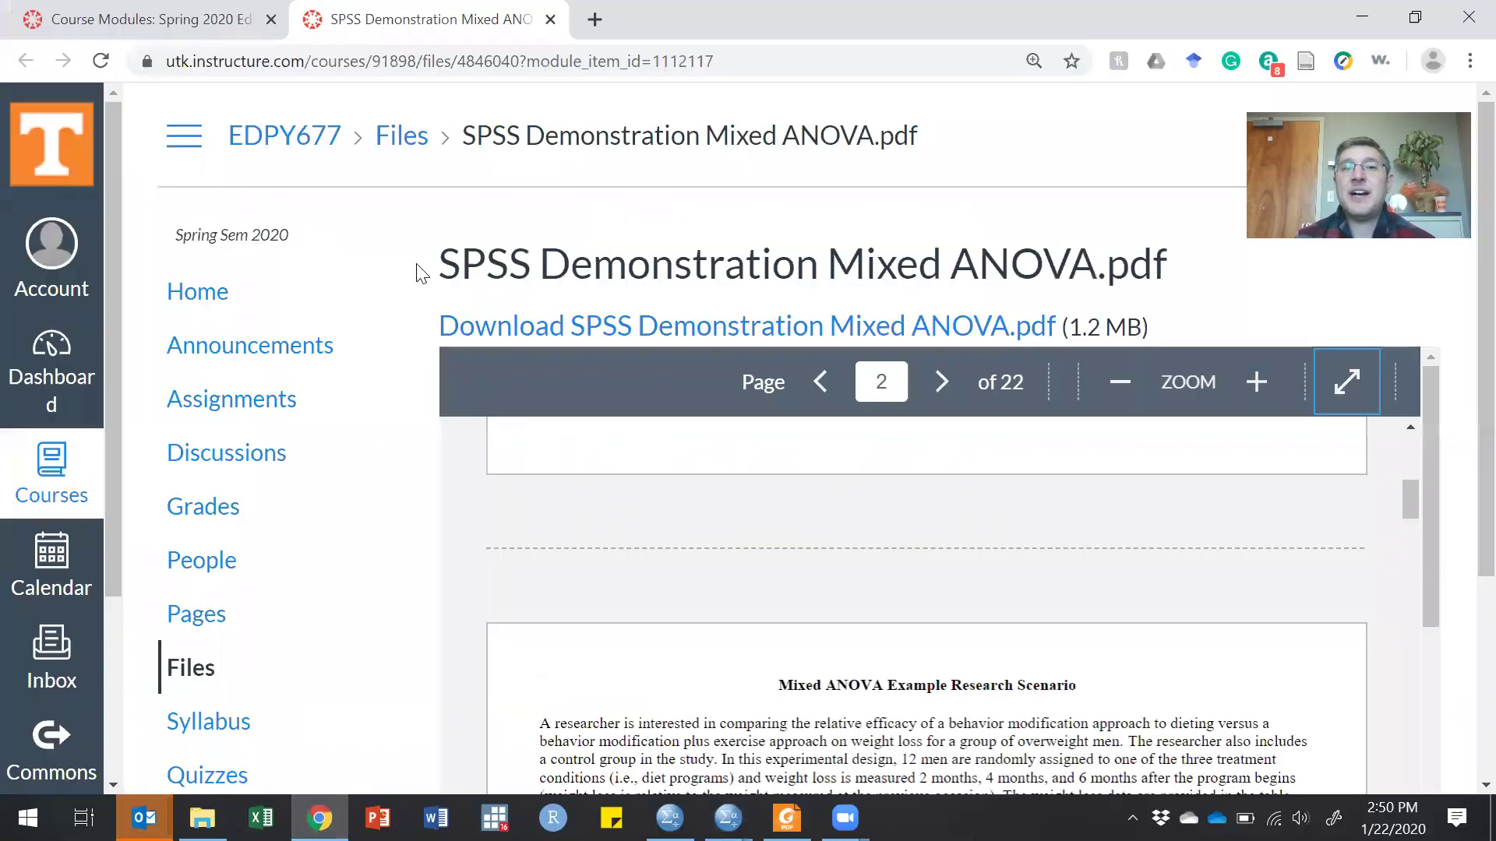
{"action": "left_click", "coordinate": [1341, 374]}
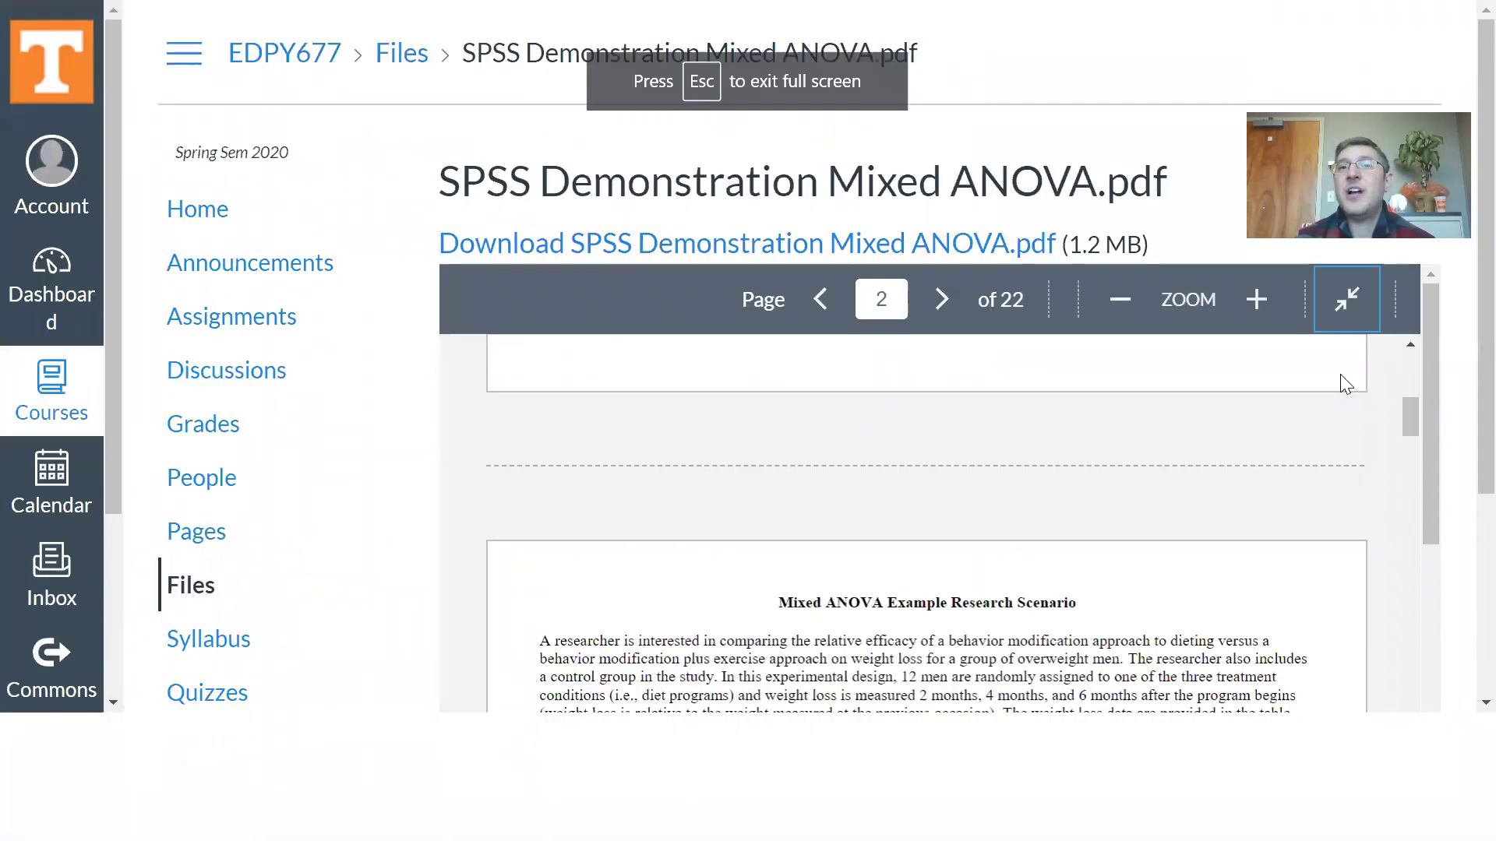
{"action": "scroll", "coordinate": [1143, 449], "scroll_direction": "down", "scroll_amount": 20}
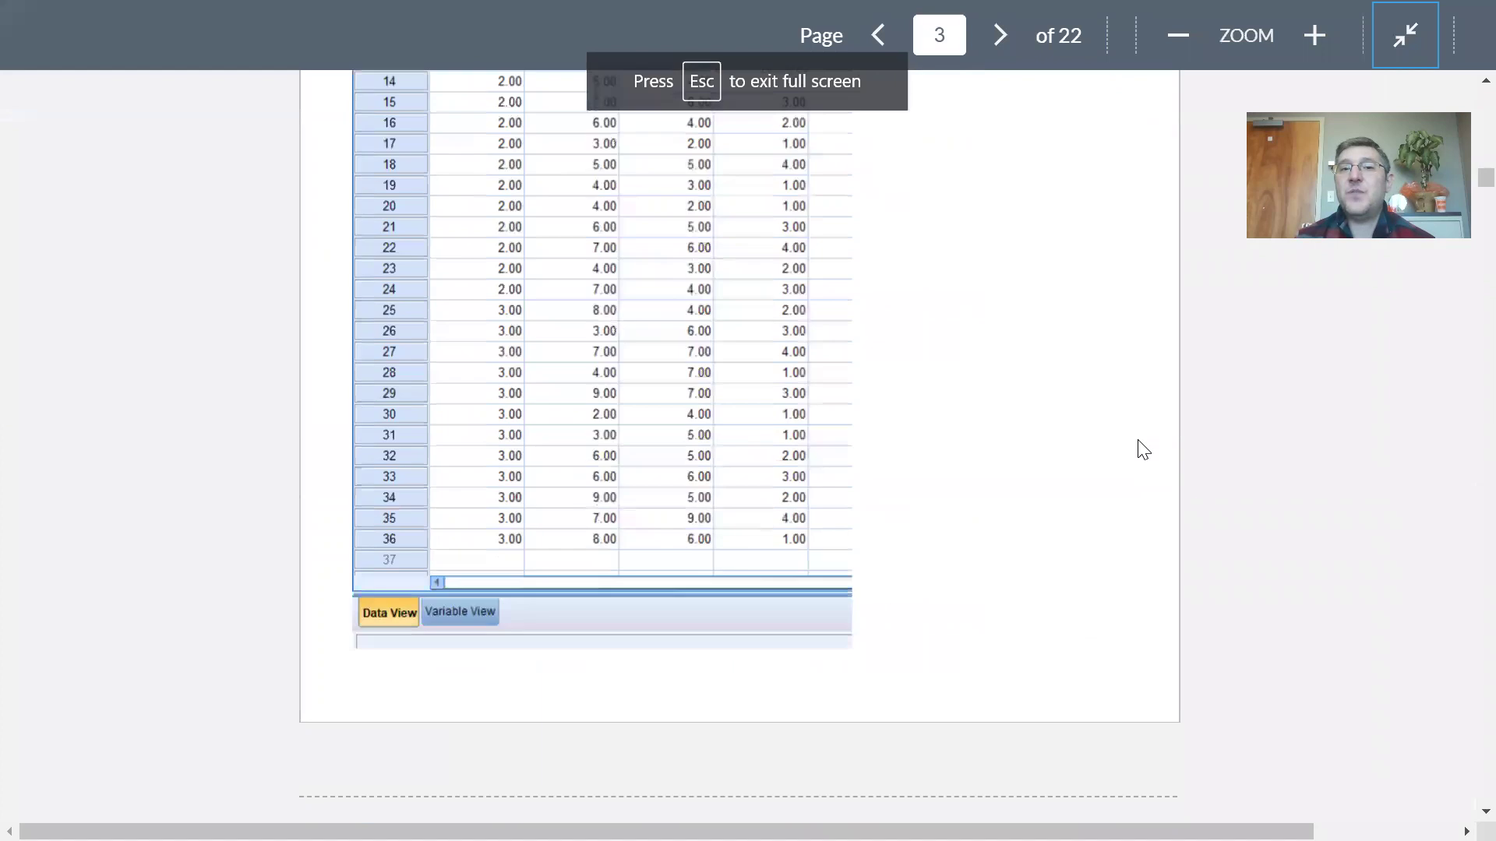
{"action": "scroll", "coordinate": [1143, 449], "scroll_direction": "down", "scroll_amount": 20}
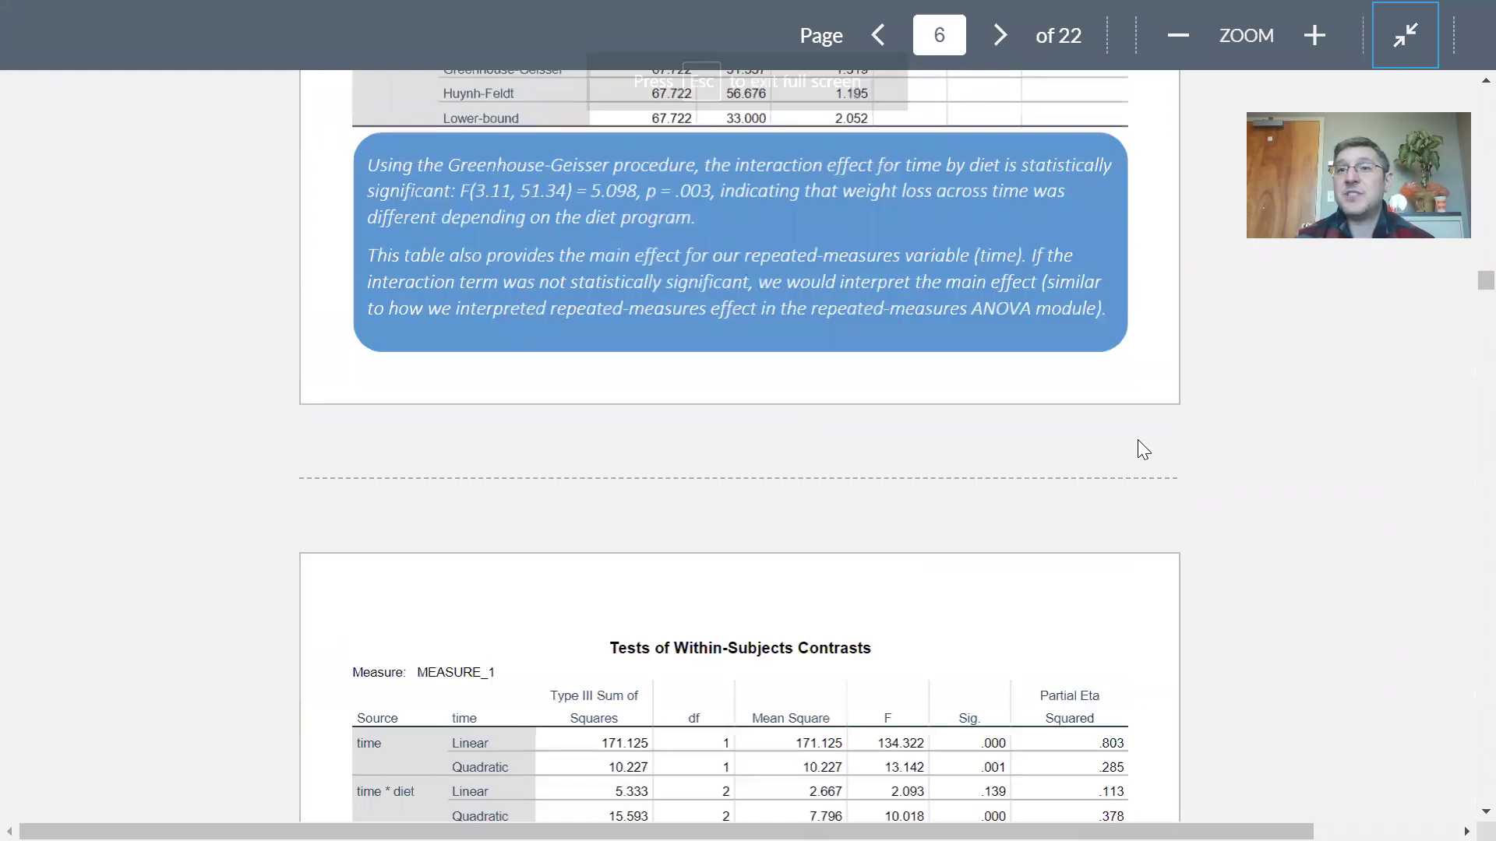
{"action": "scroll", "coordinate": [1143, 449], "scroll_direction": "down", "scroll_amount": 2}
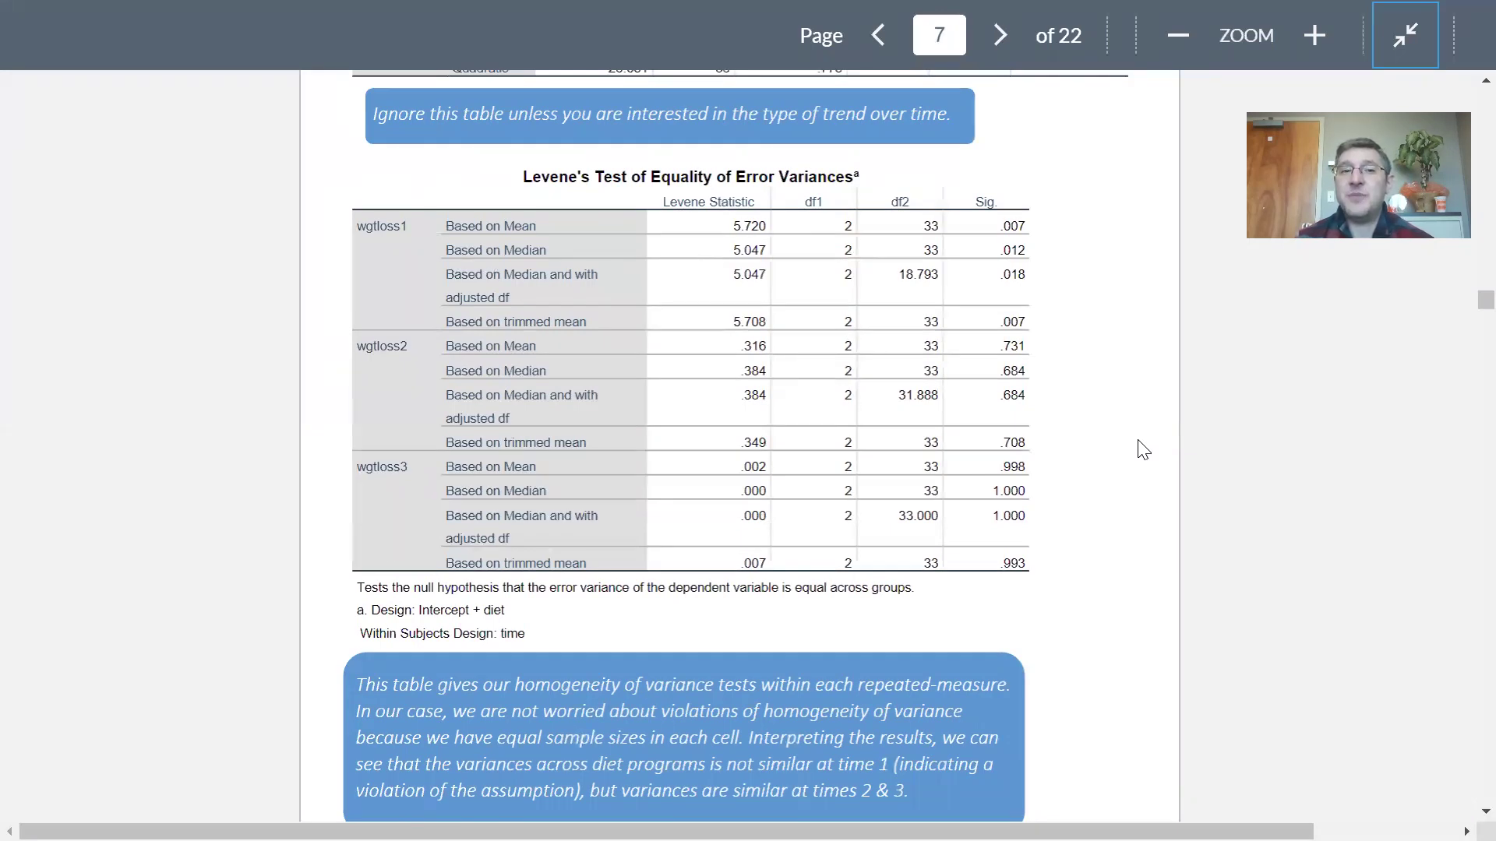
{"action": "scroll", "coordinate": [1138, 441], "scroll_direction": "down", "scroll_amount": 20}
{"action": "scroll", "coordinate": [1138, 441], "scroll_direction": "down", "scroll_amount": 15}
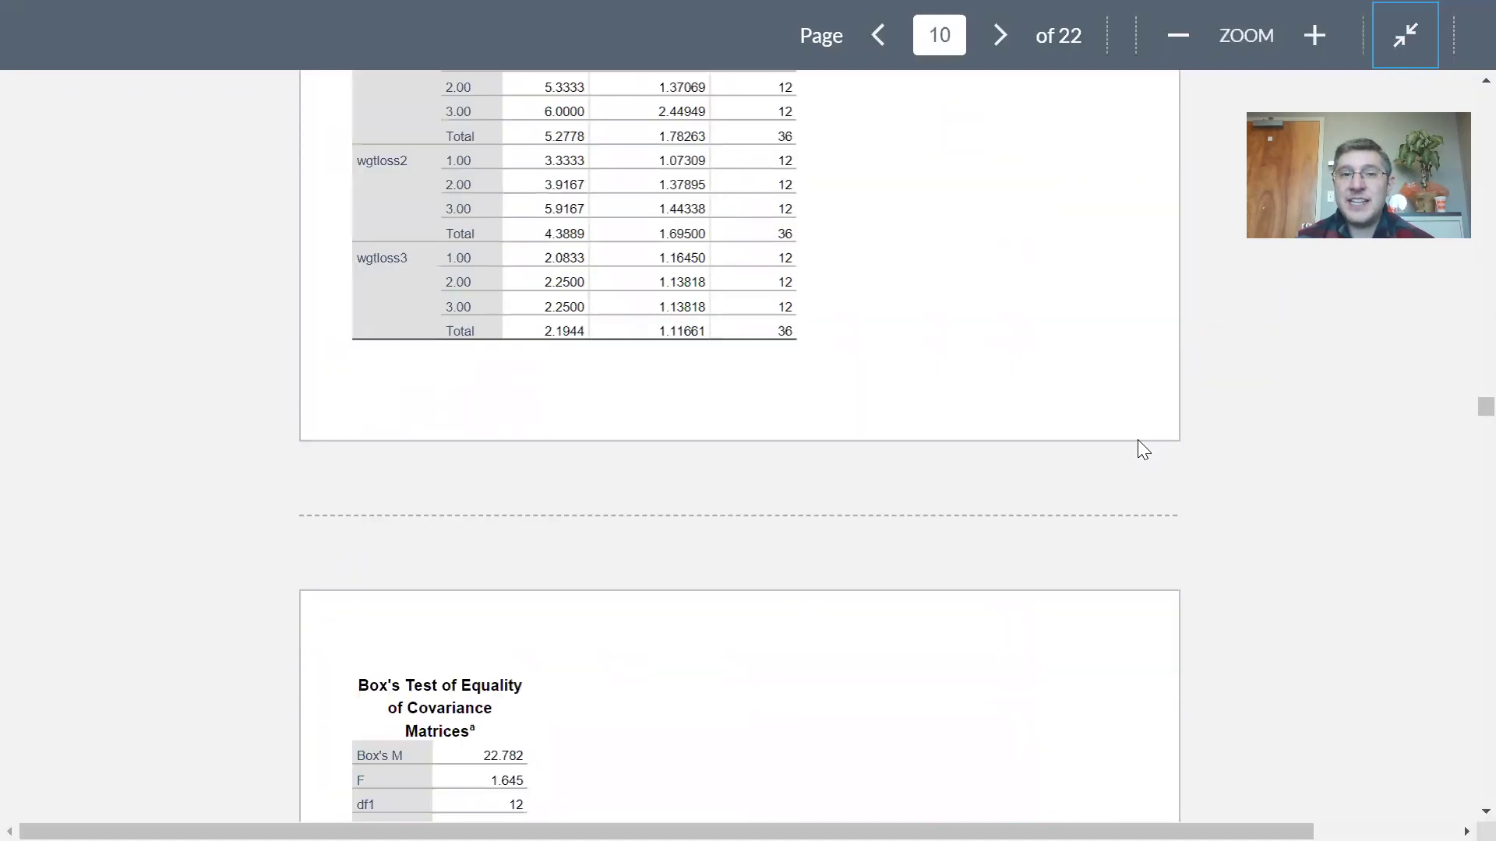
{"action": "scroll", "coordinate": [1138, 439], "scroll_direction": "down", "scroll_amount": 20}
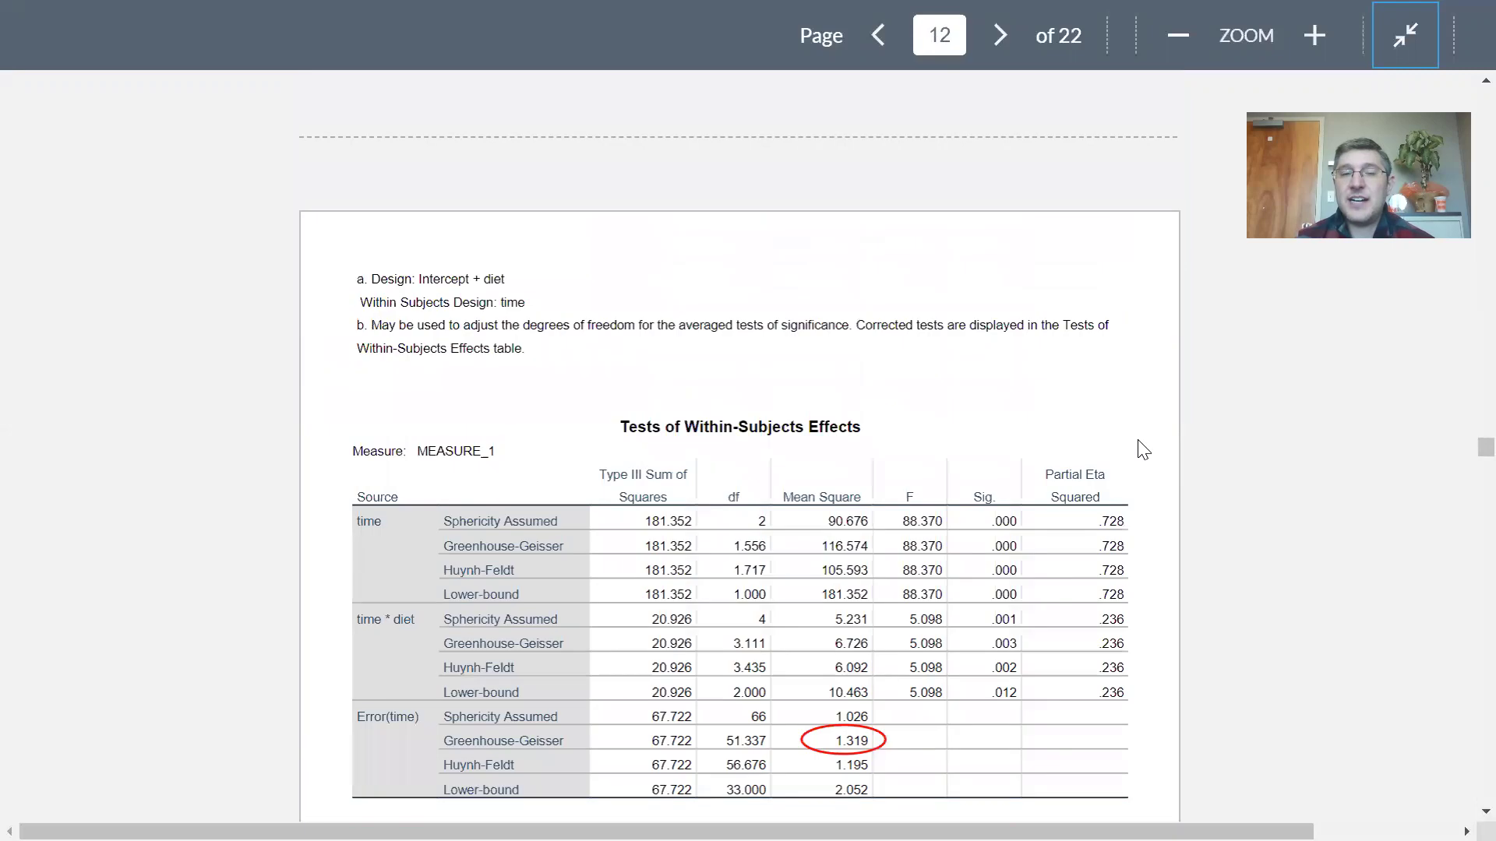
{"action": "scroll", "coordinate": [1138, 449], "scroll_direction": "down", "scroll_amount": 20}
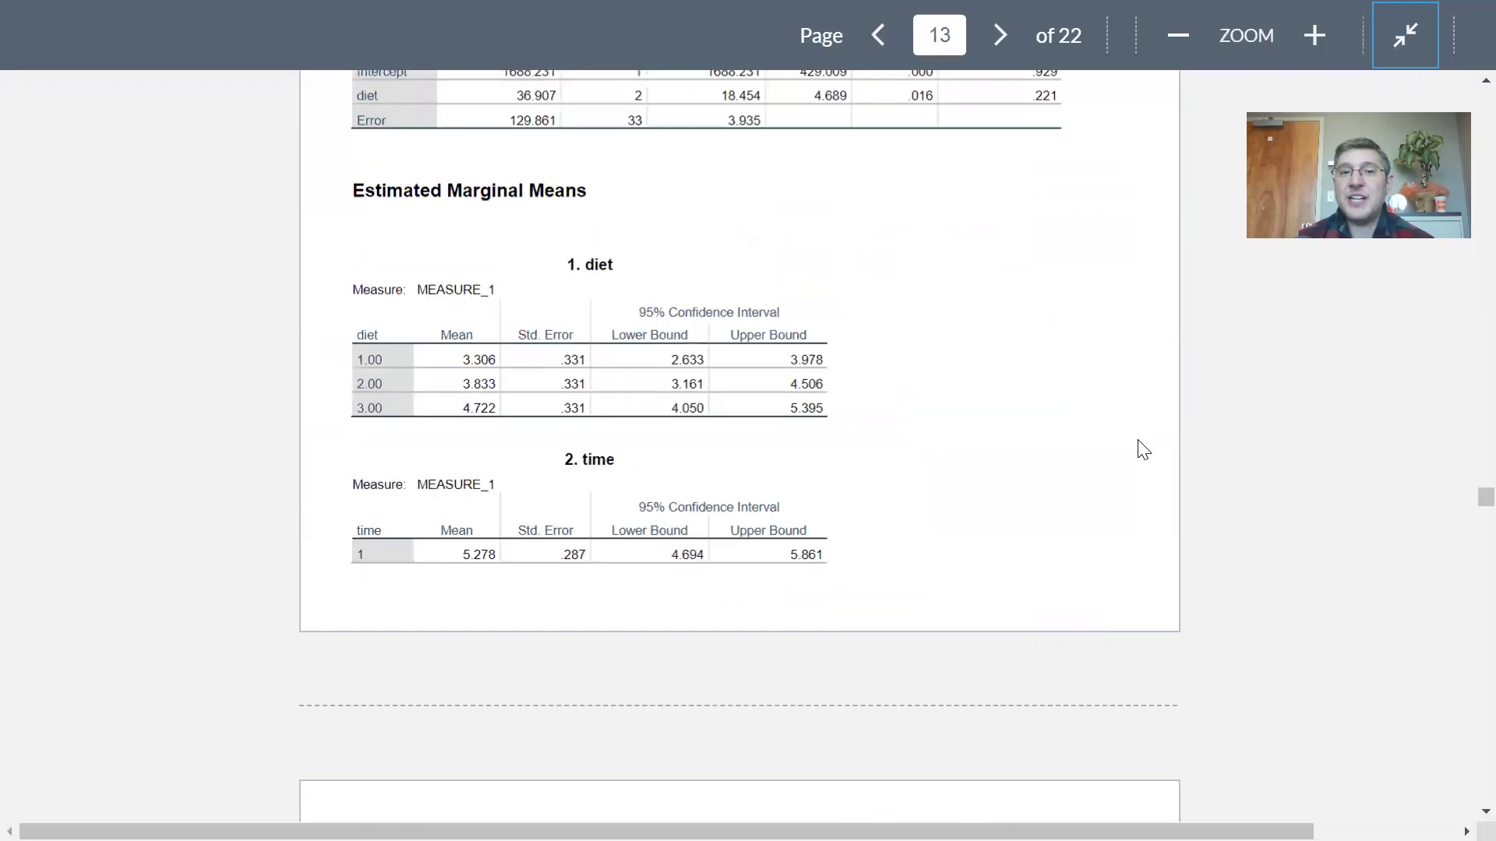
{"action": "scroll", "coordinate": [1144, 450], "scroll_direction": "down", "scroll_amount": 20}
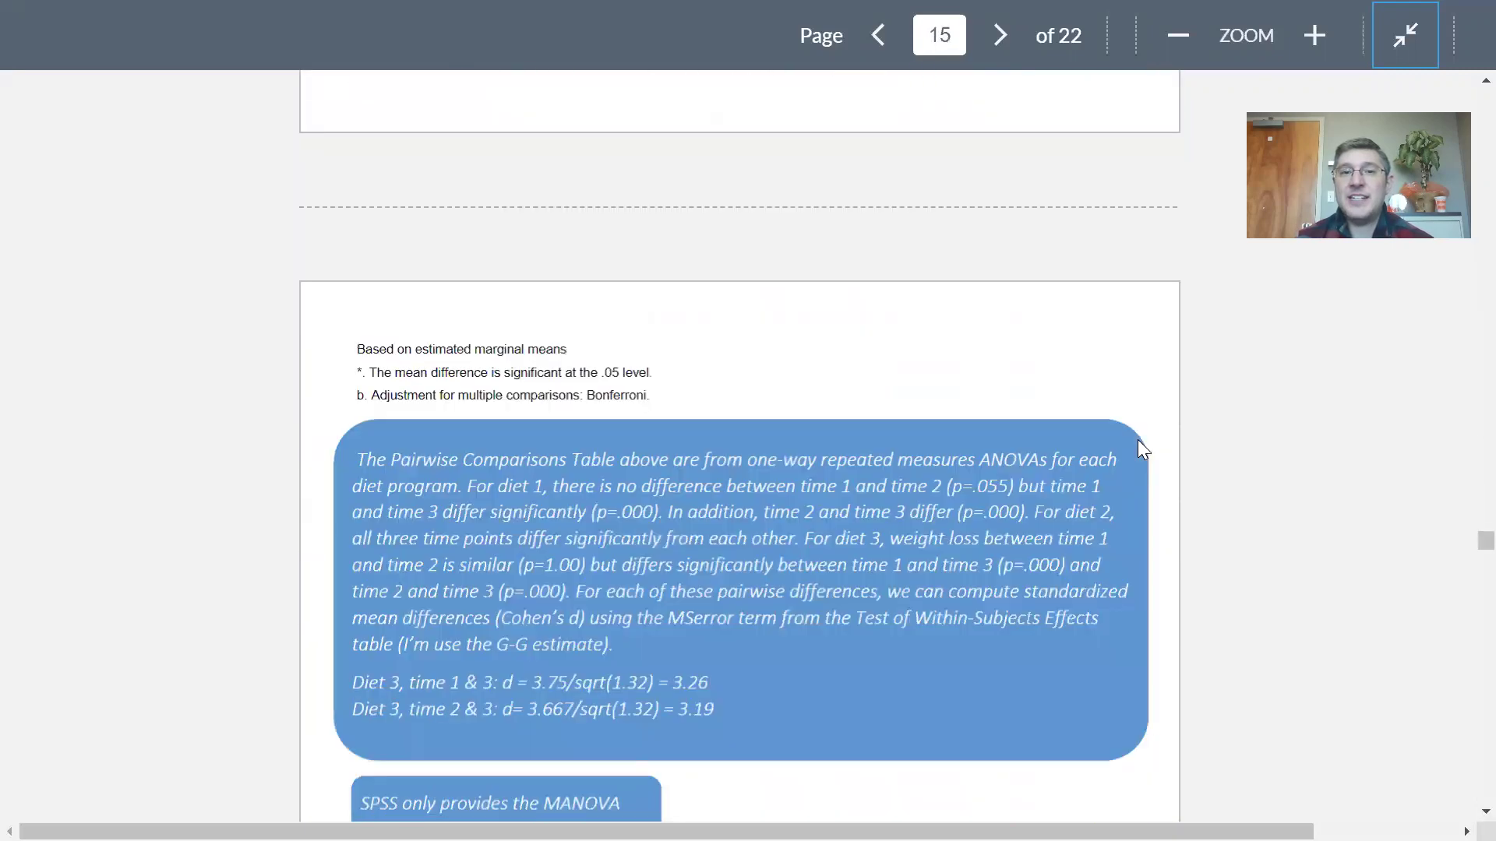
{"action": "scroll", "coordinate": [1137, 440], "scroll_direction": "down", "scroll_amount": 4}
{"action": "left_click_drag", "start_coordinate": [715, 426], "coordinate": [343, 390]}
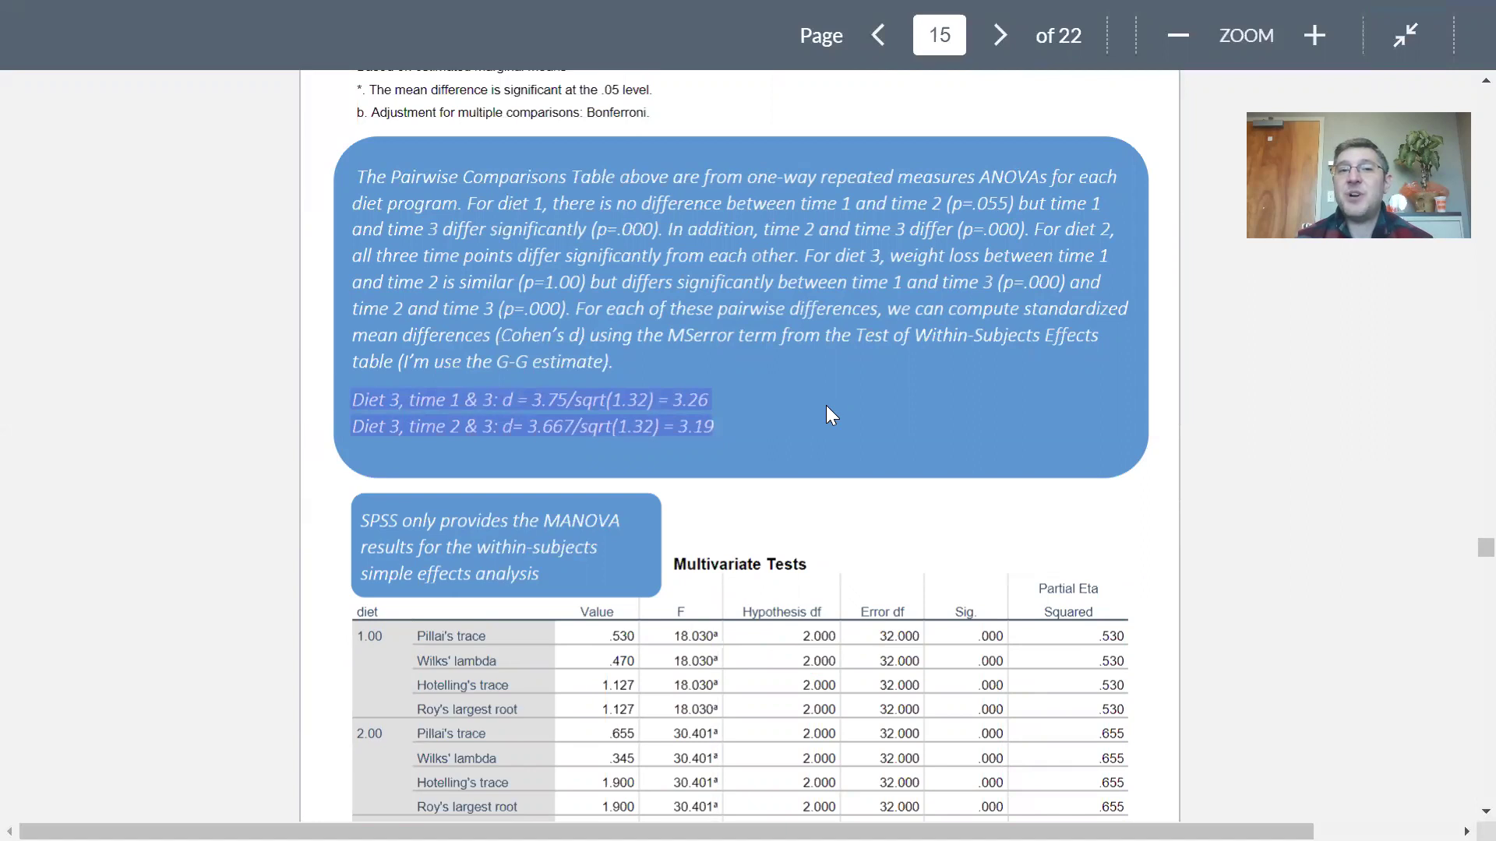
- Return to the Tests of Within-Subjects Effects on page 12 and examine the Greenhouse-Geisser partial eta squared for time * diet
{"action": "scroll", "coordinate": [826, 406], "scroll_direction": "down", "scroll_amount": 1}
{"action": "scroll", "coordinate": [827, 407], "scroll_direction": "up", "scroll_amount": 8}
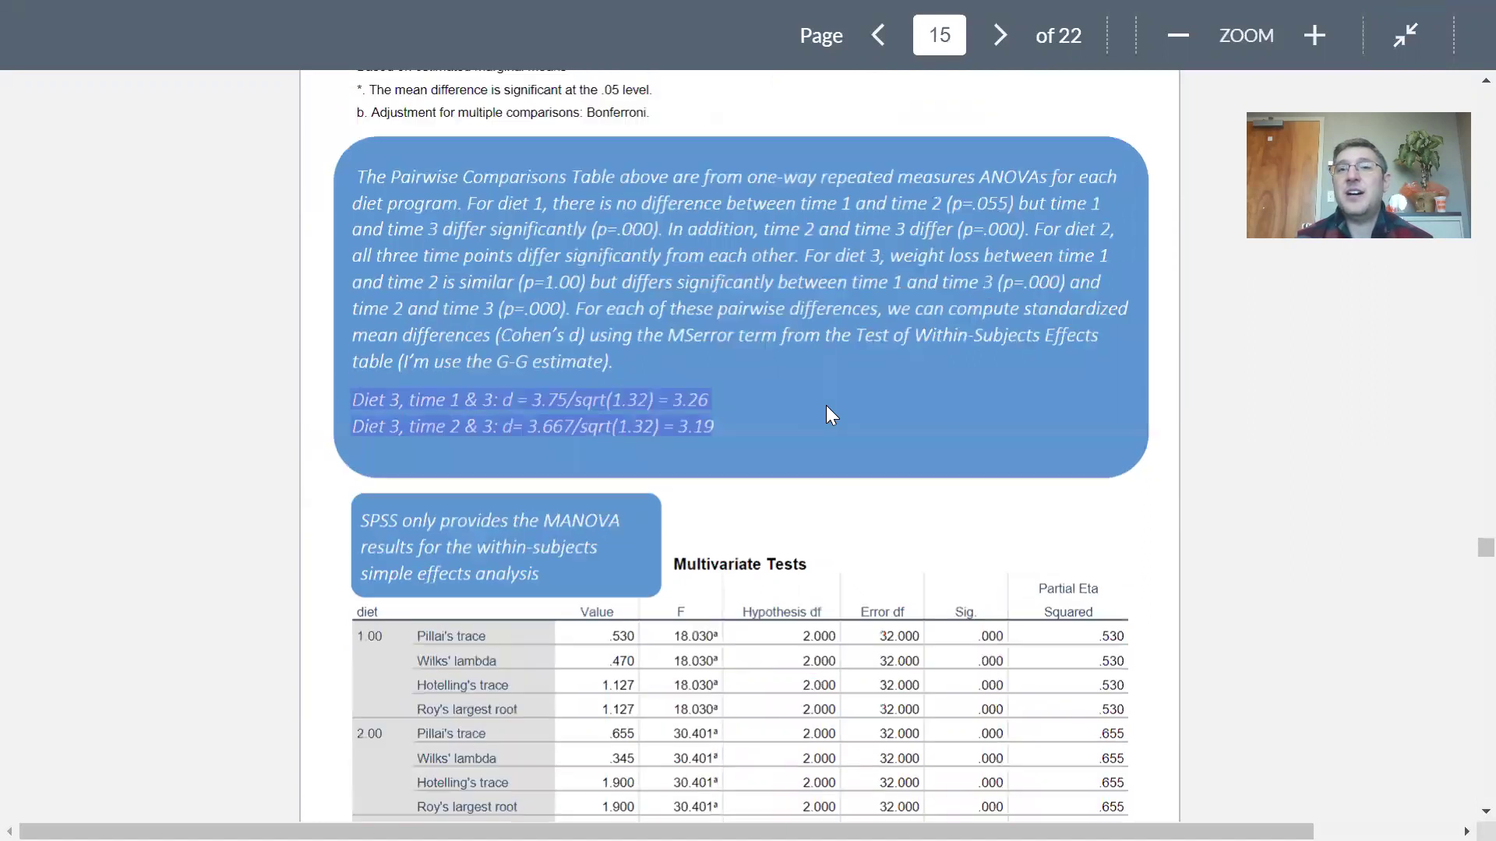
{"action": "scroll", "coordinate": [832, 414], "scroll_direction": "up", "scroll_amount": 10}
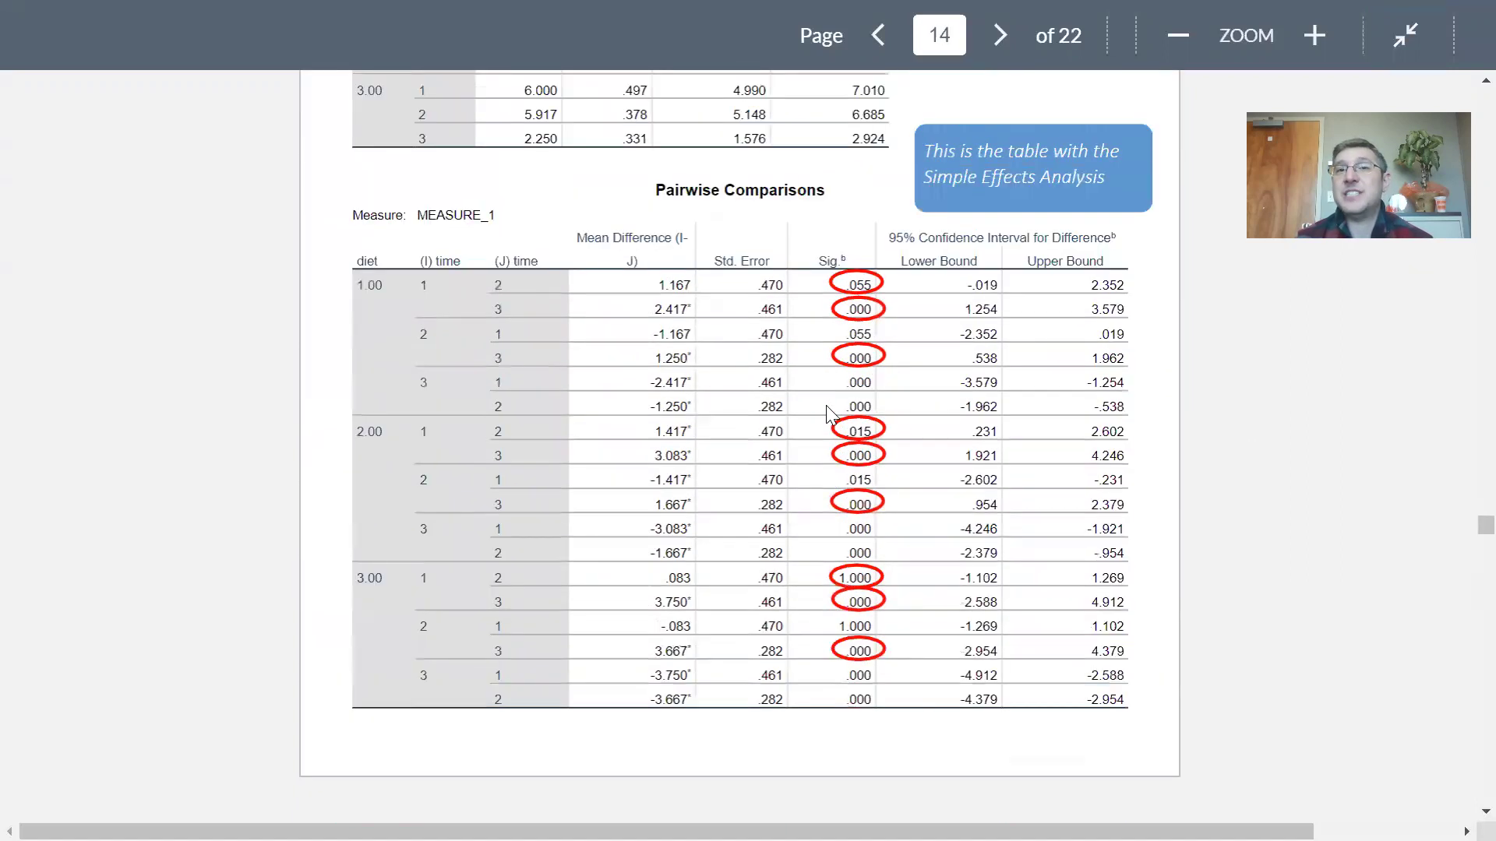
{"action": "scroll", "coordinate": [831, 415], "scroll_direction": "up", "scroll_amount": 8}
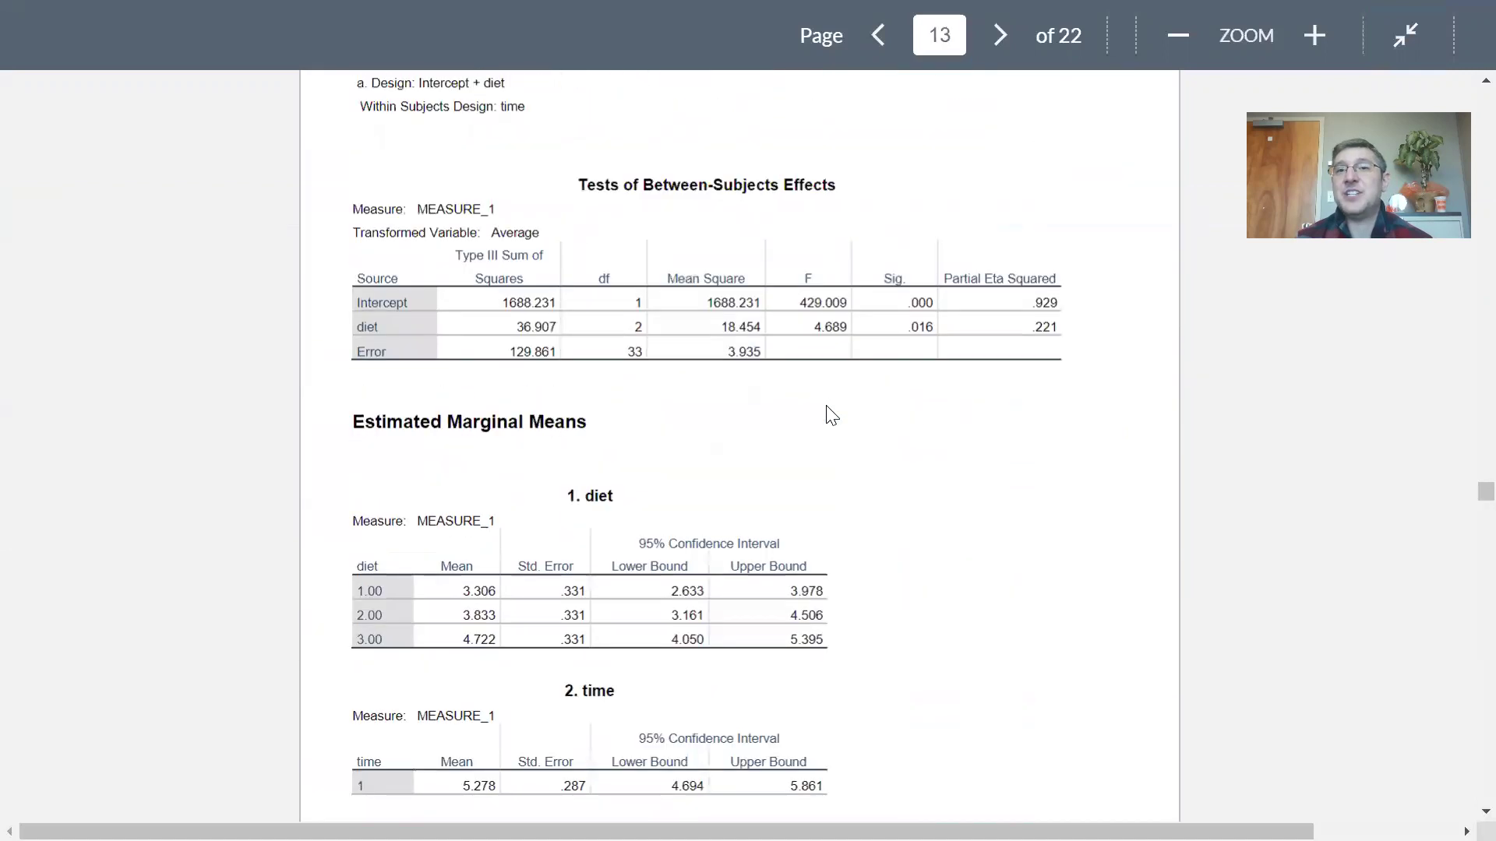
{"action": "scroll", "coordinate": [831, 414], "scroll_direction": "up", "scroll_amount": 10}
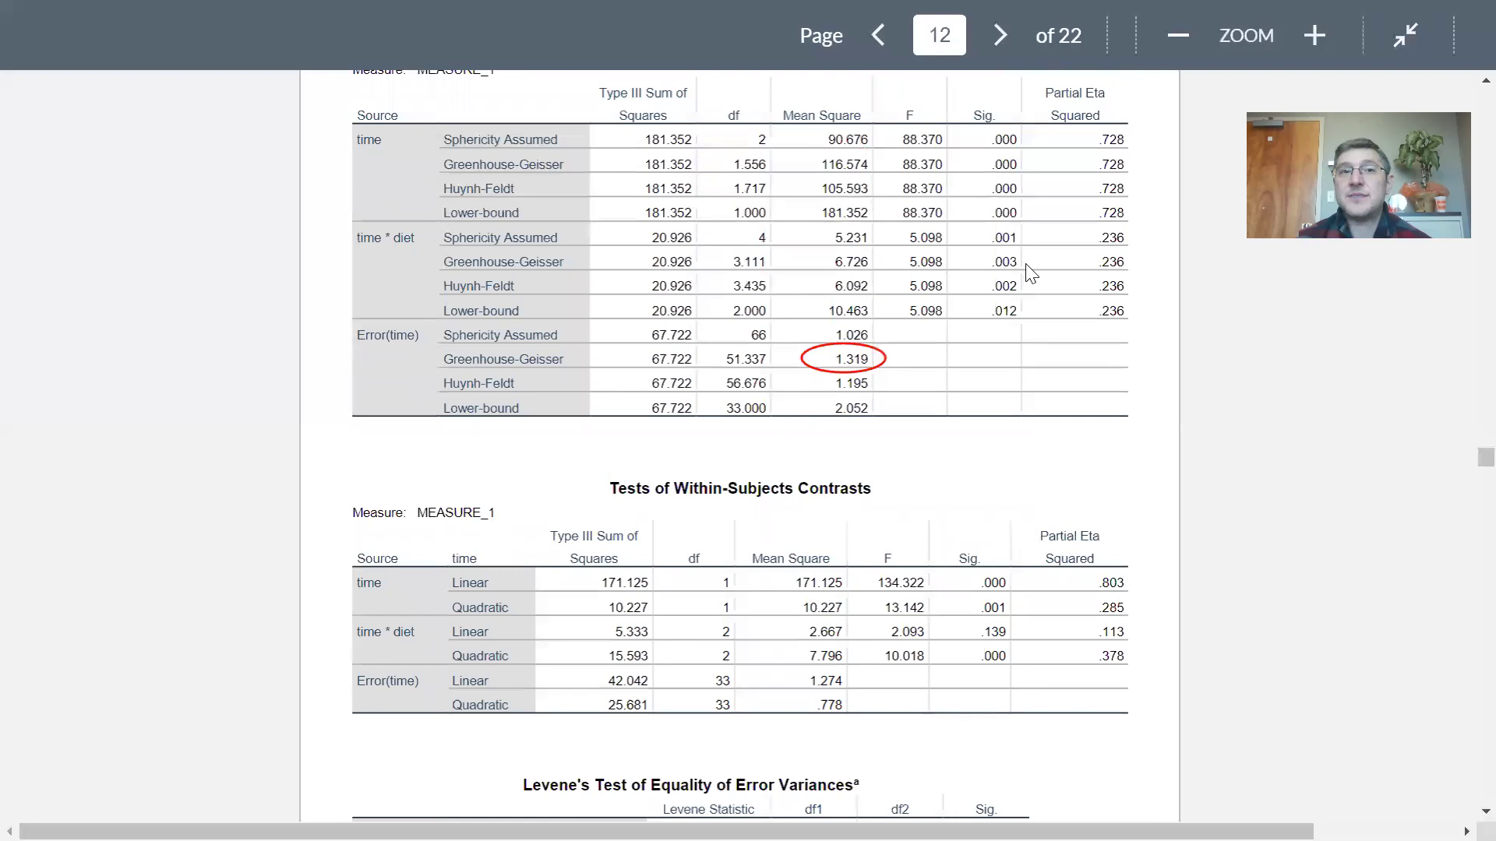
{"action": "left_click_drag", "start_coordinate": [1125, 260], "coordinate": [1074, 256]}
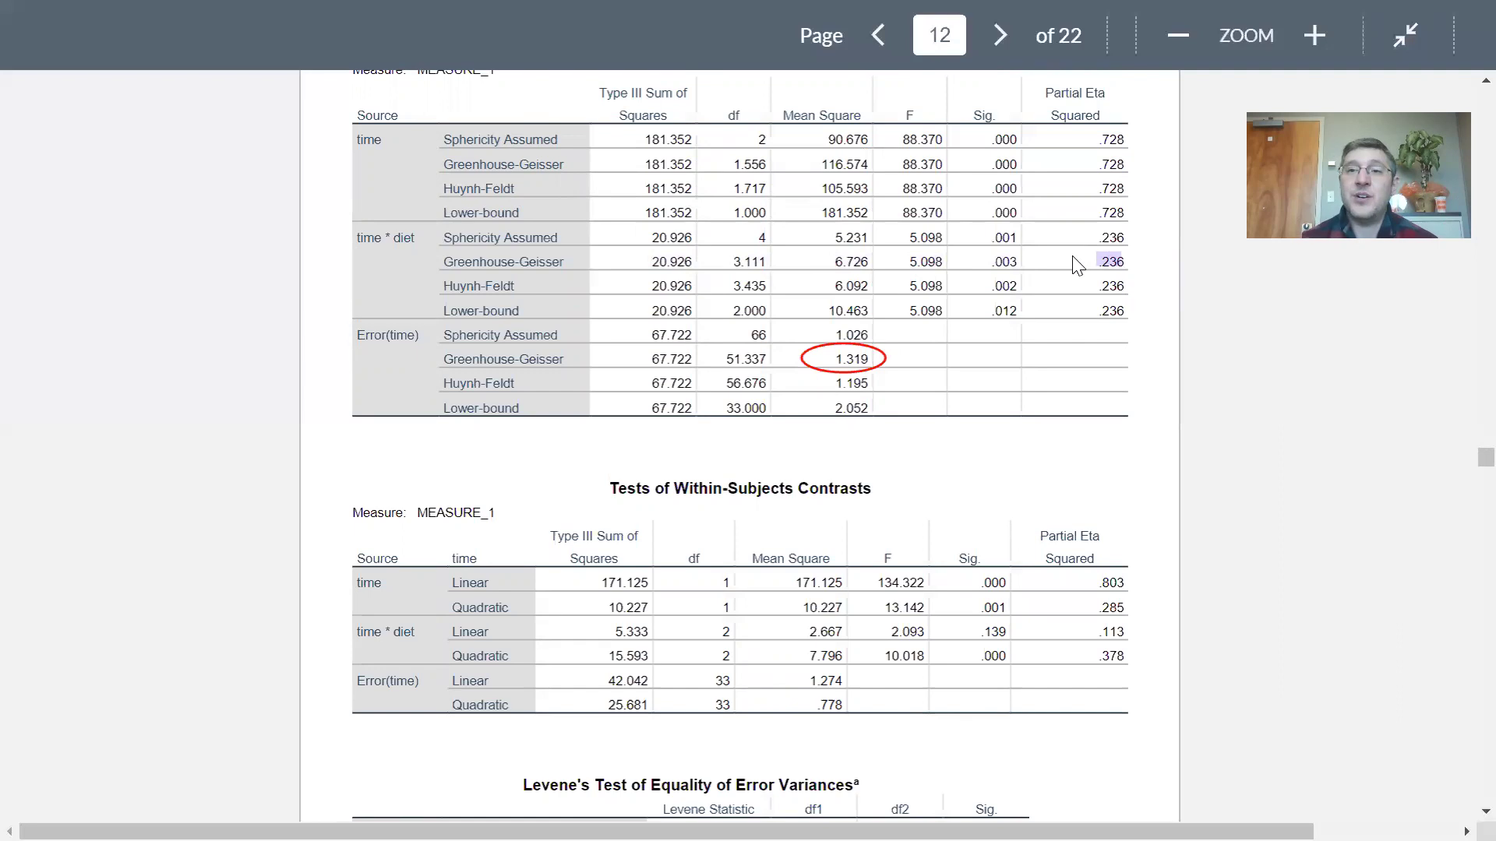
{"action": "left_click", "coordinate": [1228, 400]}
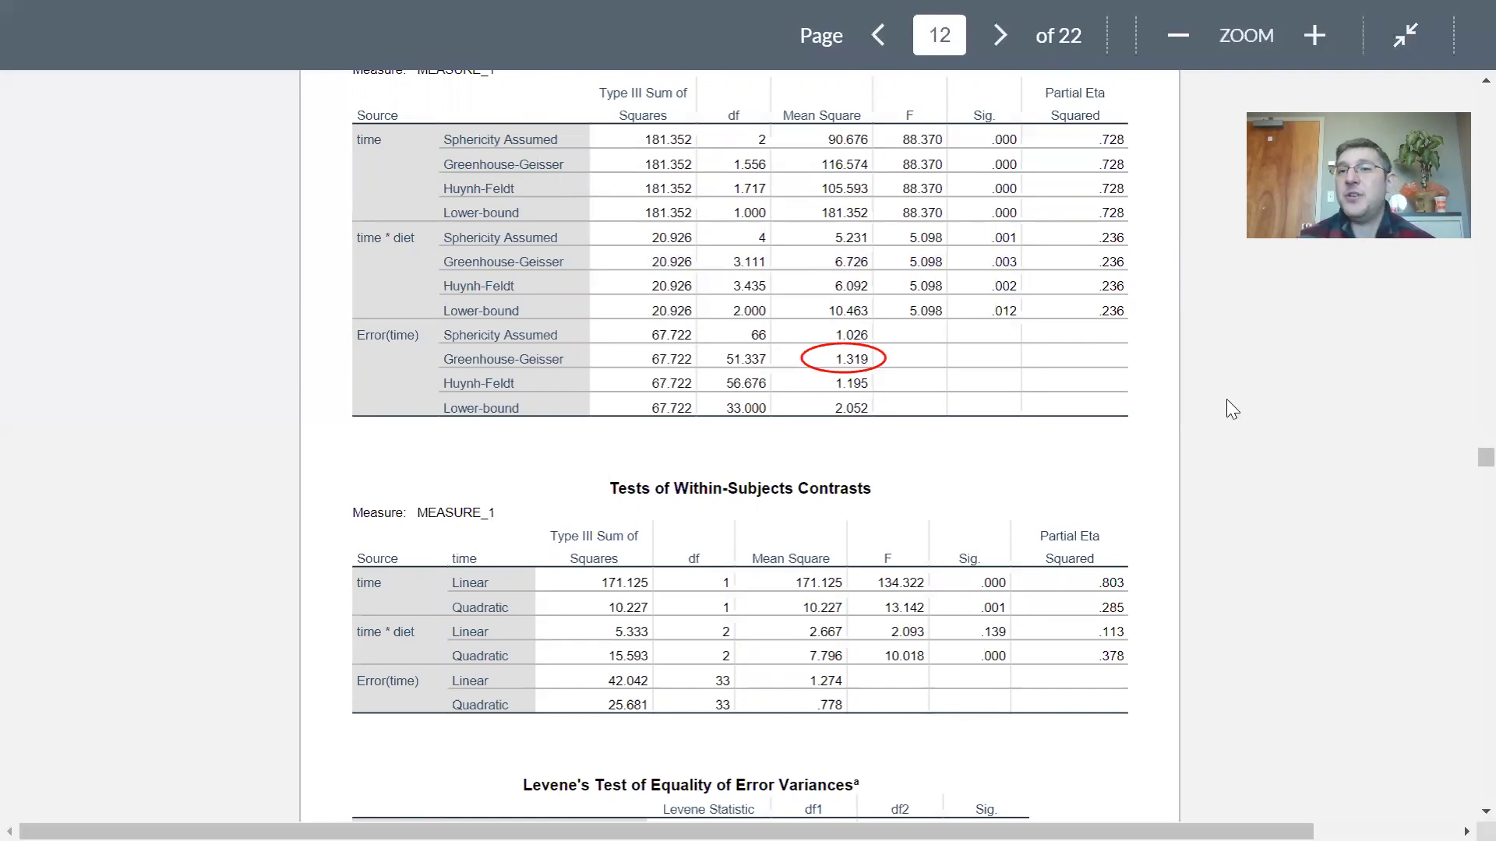
- Move on past Levene's test to the Tests of Between-Subjects Effects on page 13
{"action": "scroll", "coordinate": [1227, 398], "scroll_direction": "down", "scroll_amount": 9}
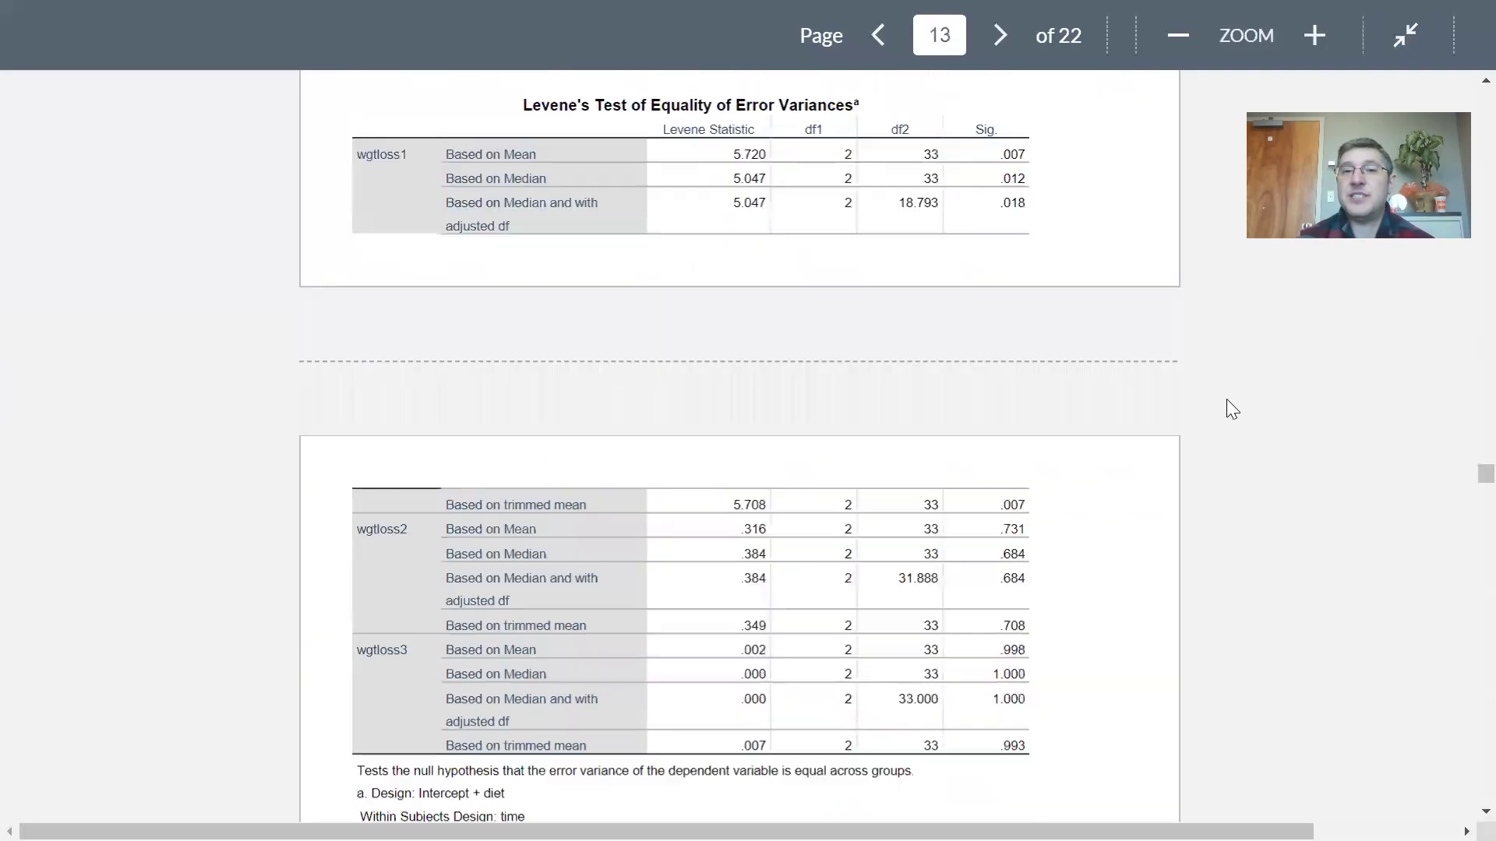
{"action": "scroll", "coordinate": [1226, 400], "scroll_direction": "down", "scroll_amount": 8}
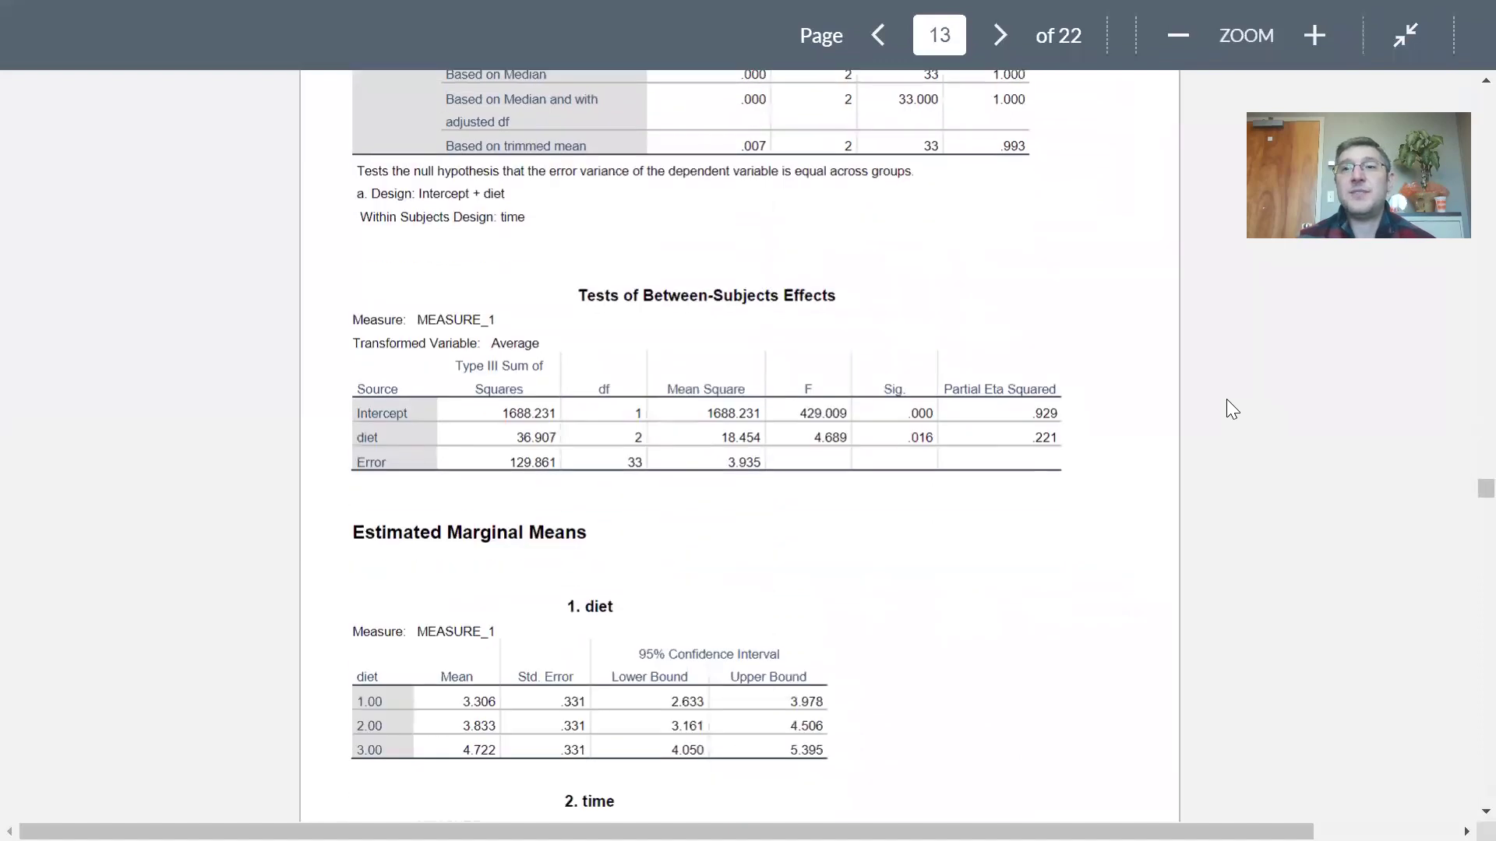